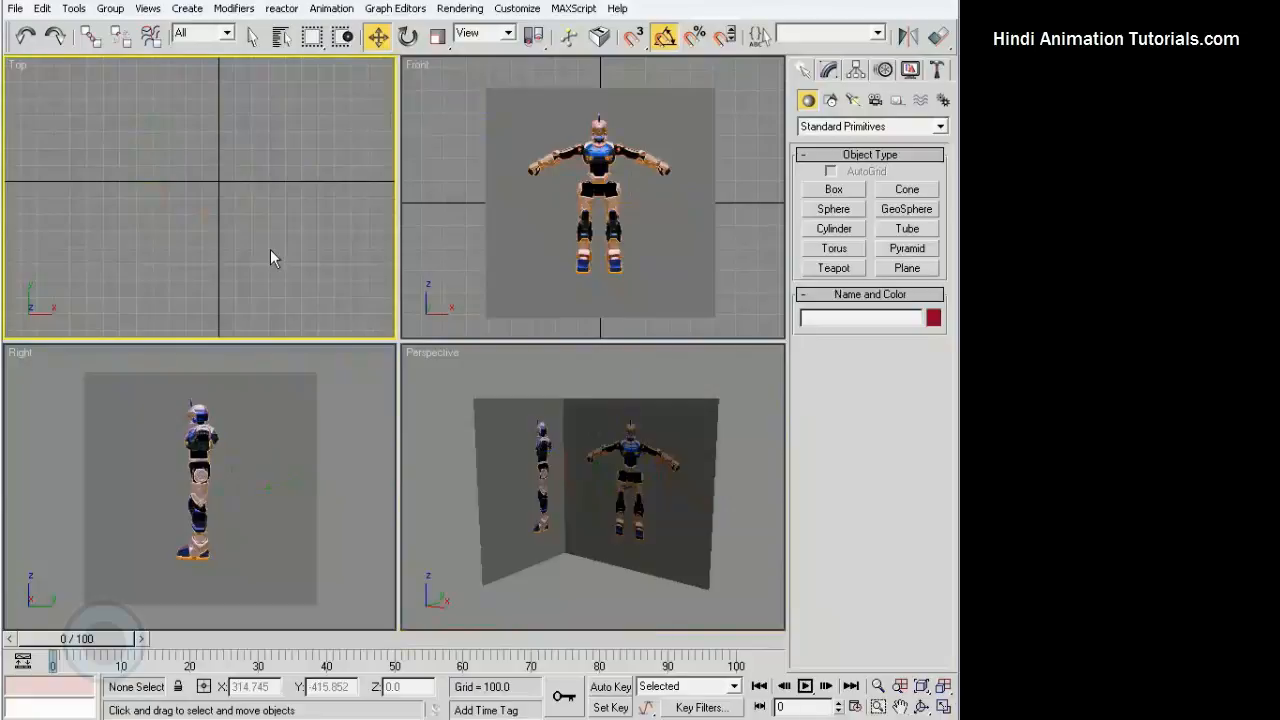
Select both reference image planes, front and side, and freeze them
key(F3)
click(547, 252)
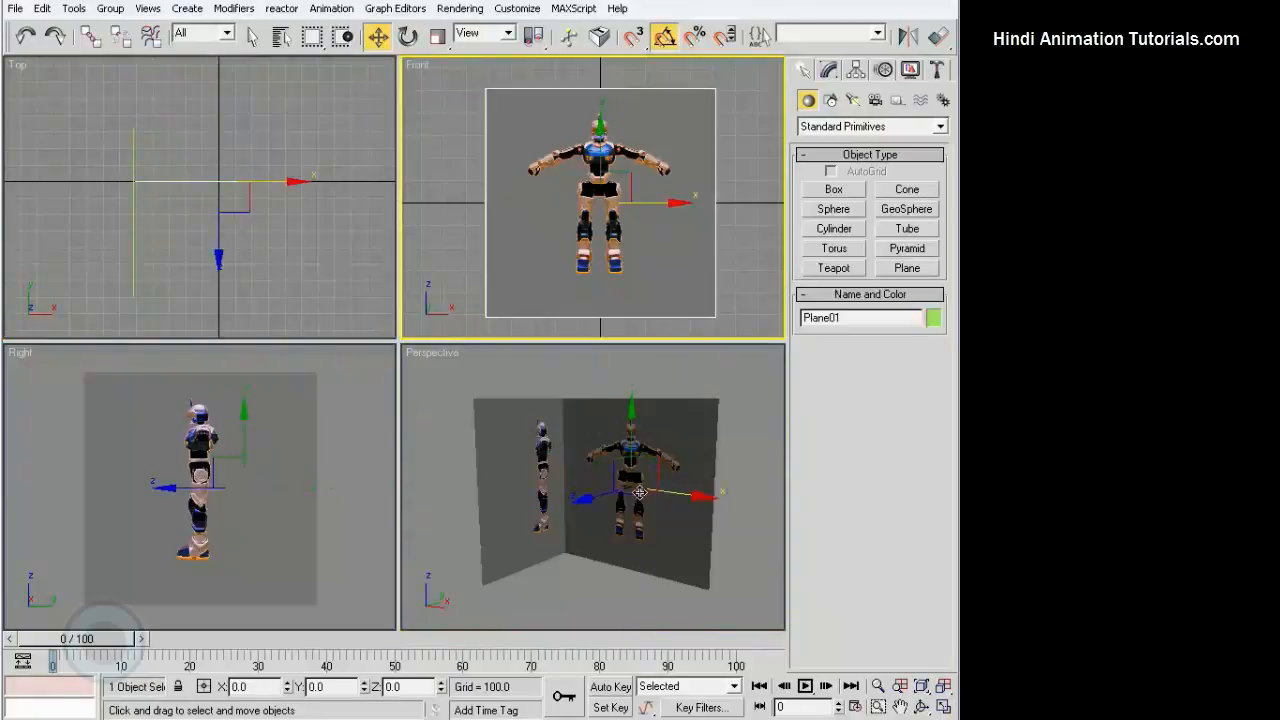
click(639, 492)
click(290, 467)
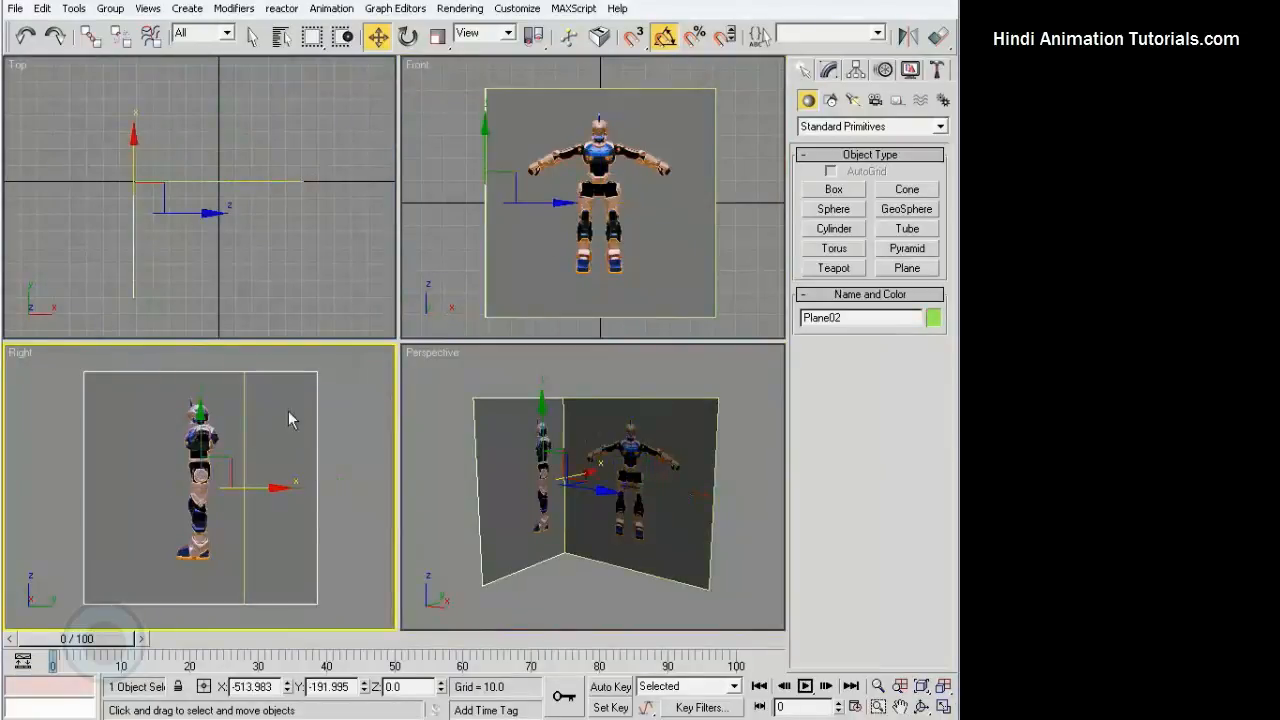
click(655, 452)
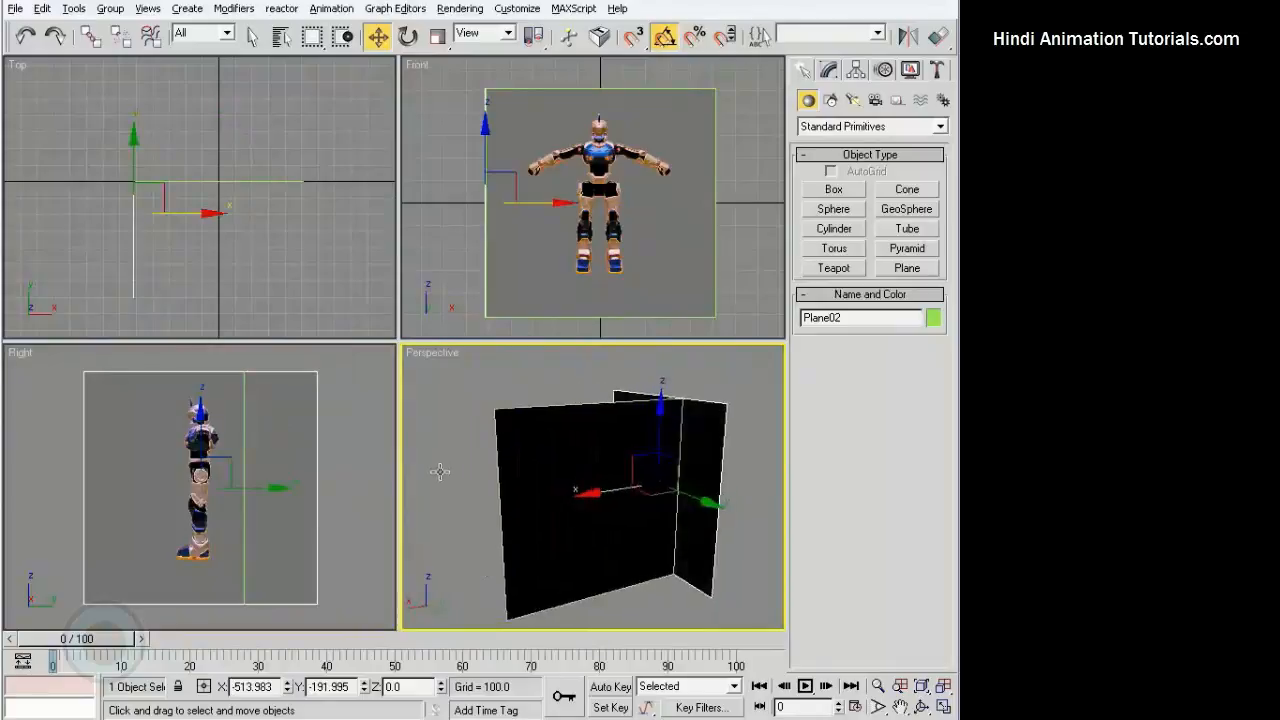
click(725, 453)
drag(440, 451, 575, 468)
right_click(575, 468)
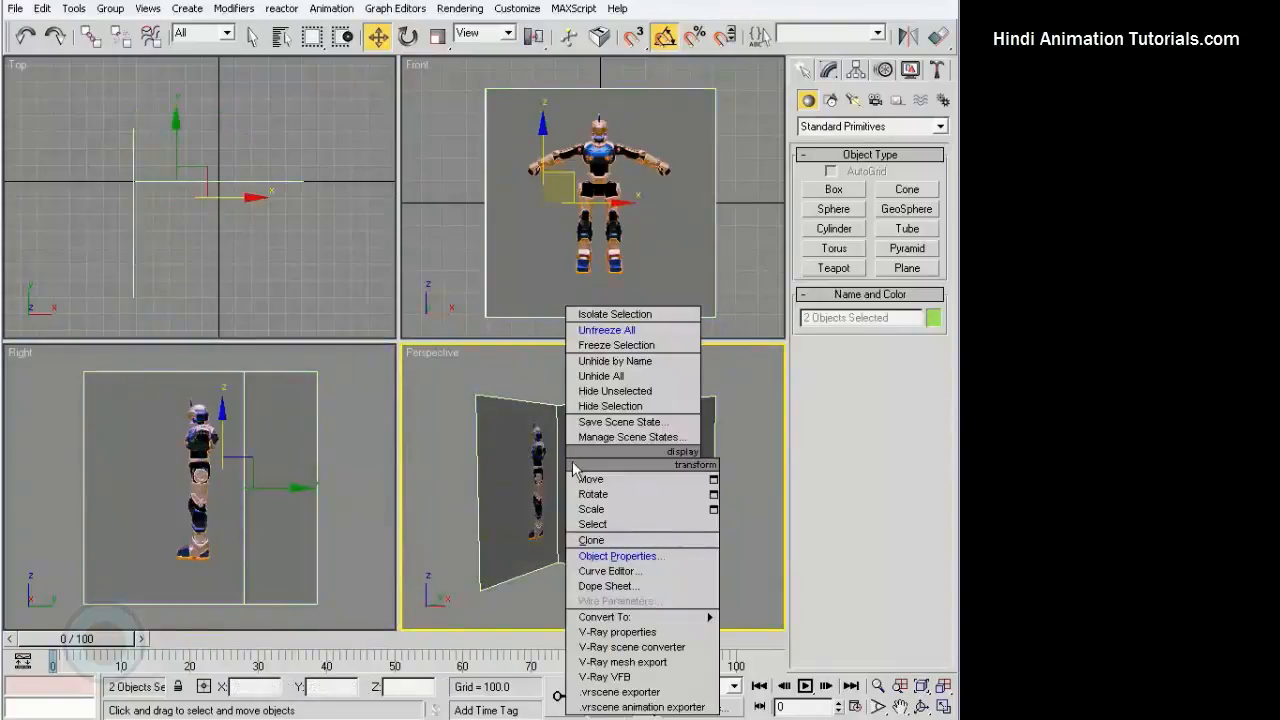
click(616, 345)
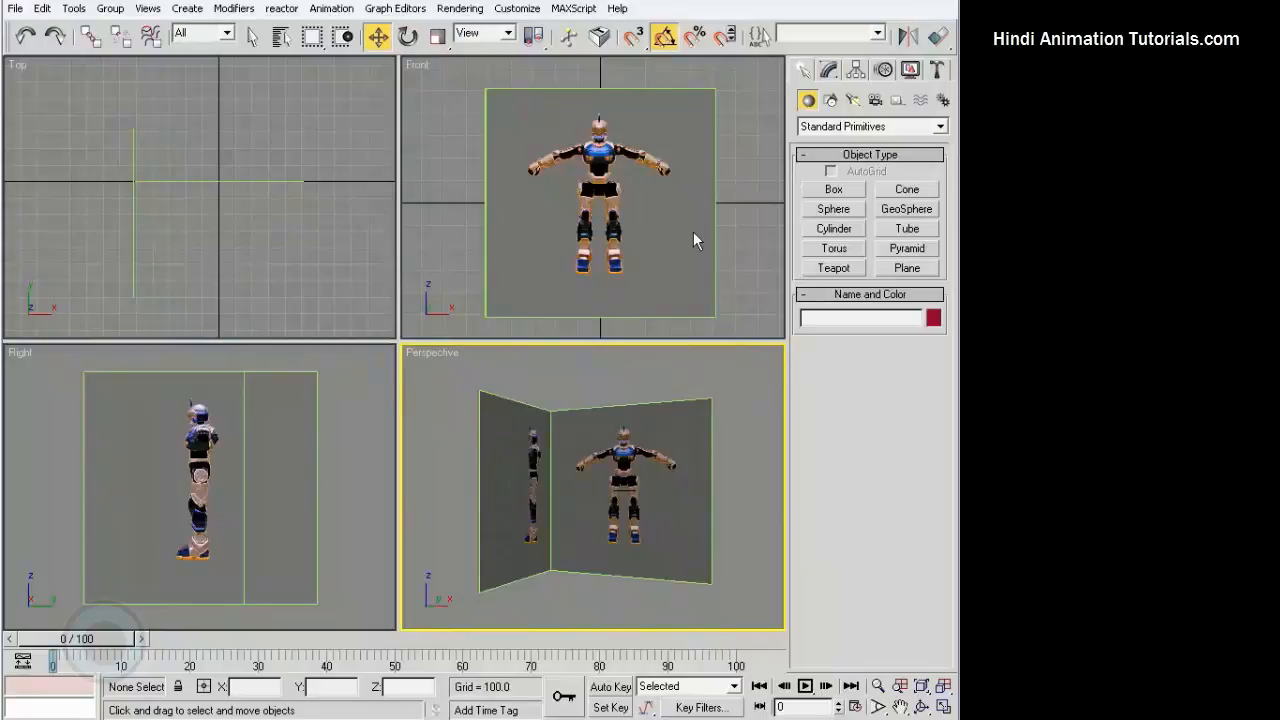
Create a box over the robot's head in the front view, about 89 long, 80 wide and 79 high
click(830, 70)
click(807, 70)
click(835, 190)
scroll(605, 163, up, 6)
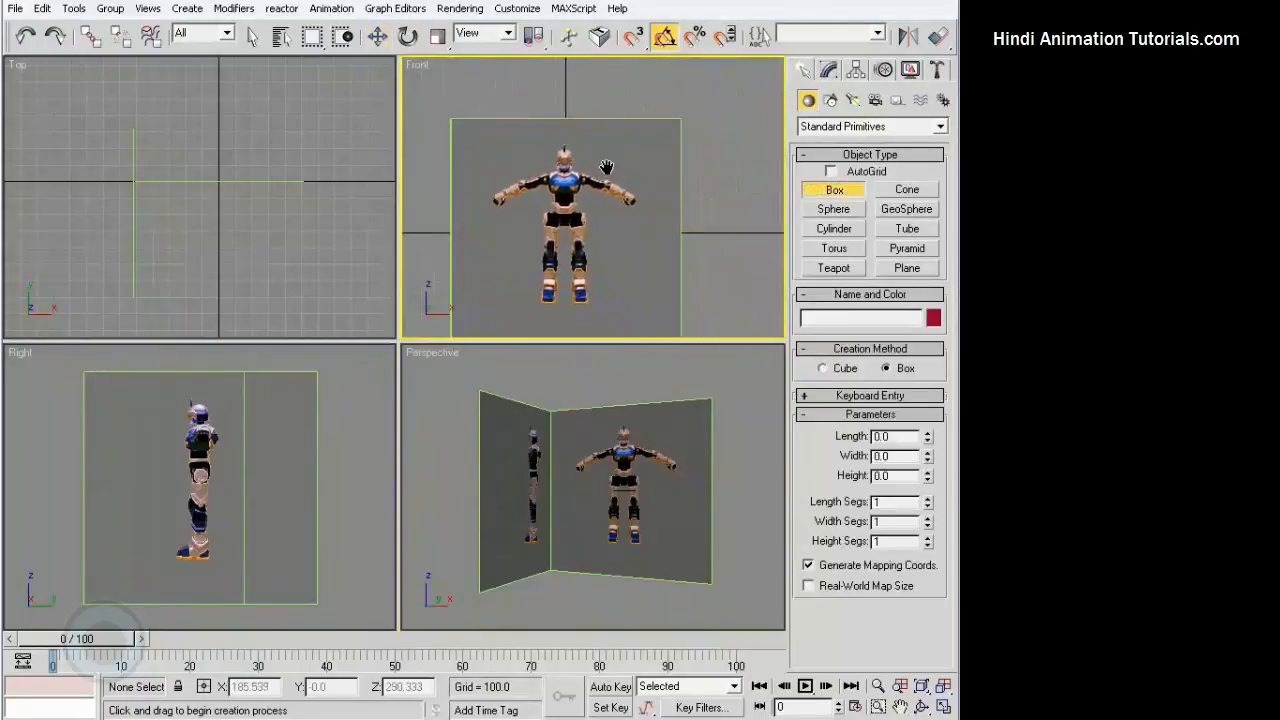
middle_drag(517, 152, 646, 318)
scroll(600, 217, up, 3)
middle_drag(614, 194, 592, 168)
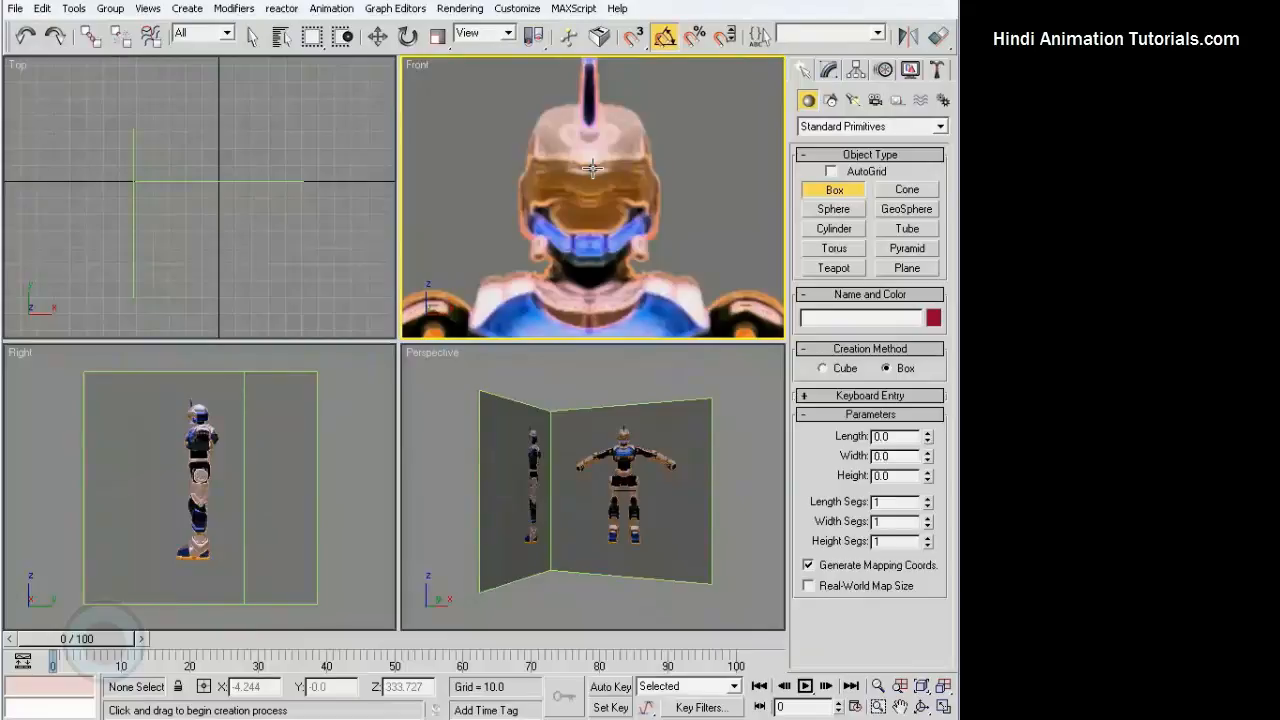
drag(527, 110, 665, 268)
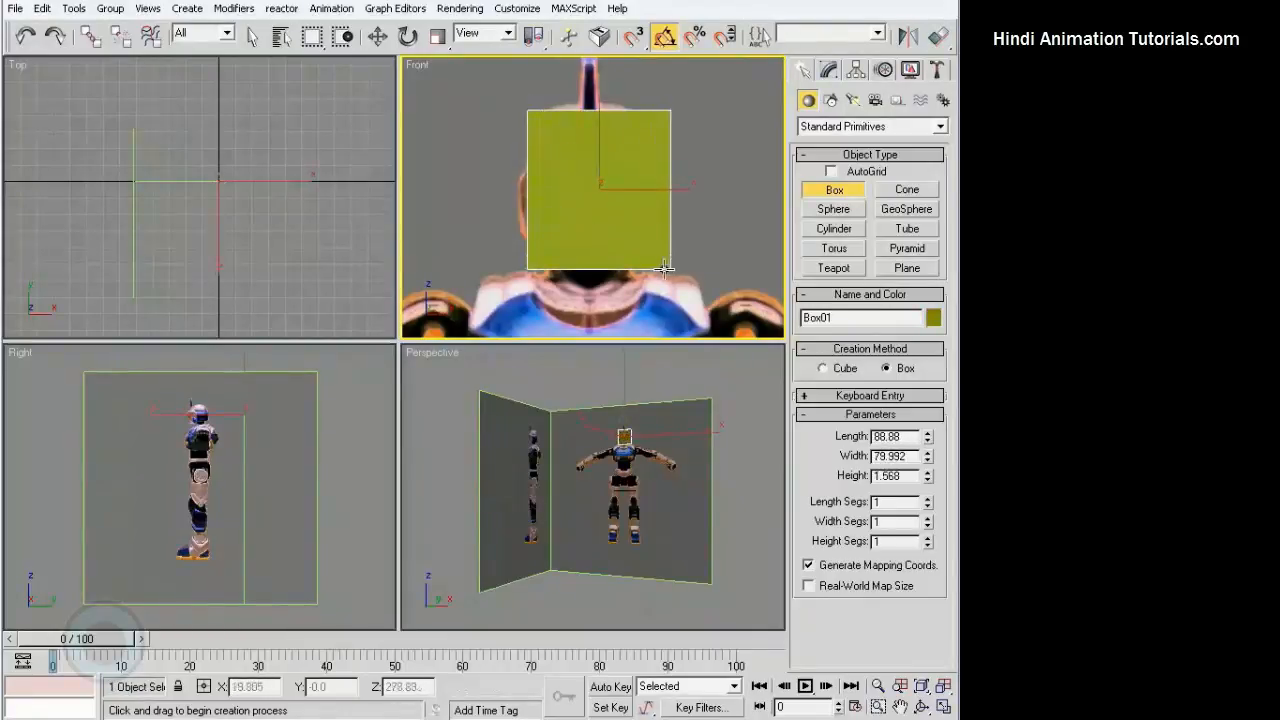
click(250, 410)
Move the box along the depth axis in the side view so it sits over the robot's head
scroll(250, 412, up, 5)
key(w)
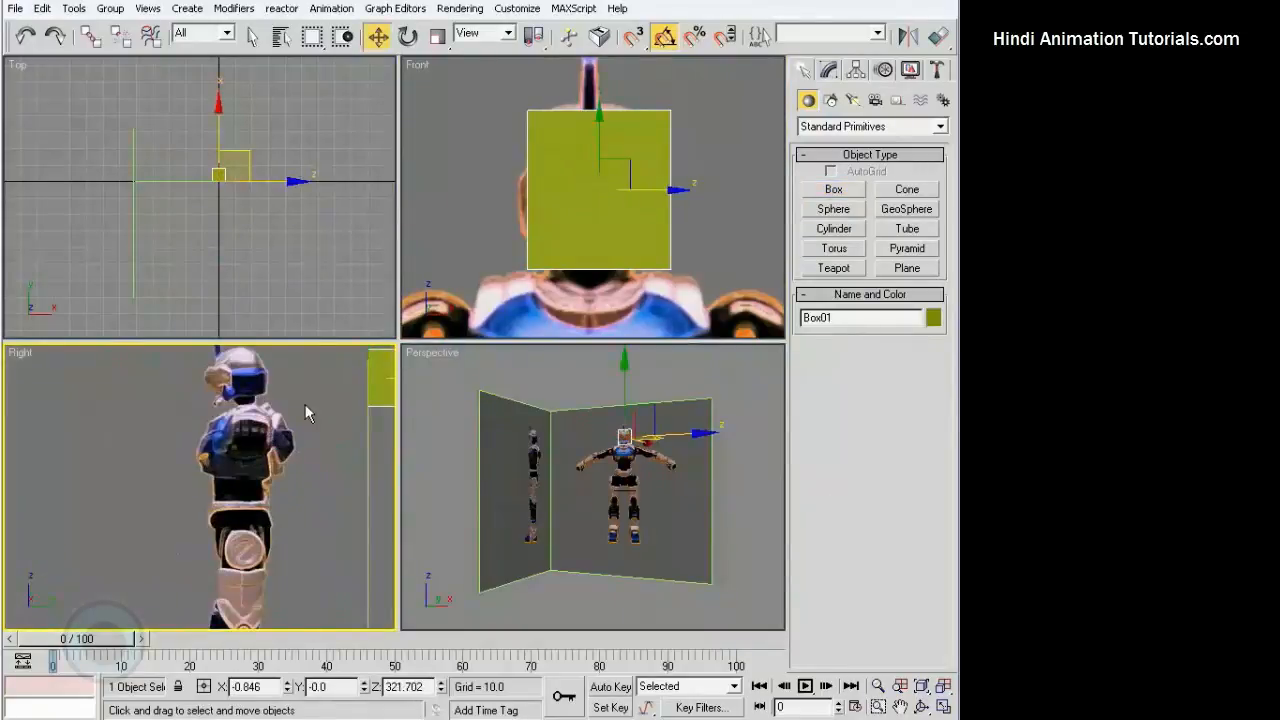
middle_drag(307, 413, 242, 463)
drag(369, 437, 213, 435)
middle_drag(289, 398, 355, 403)
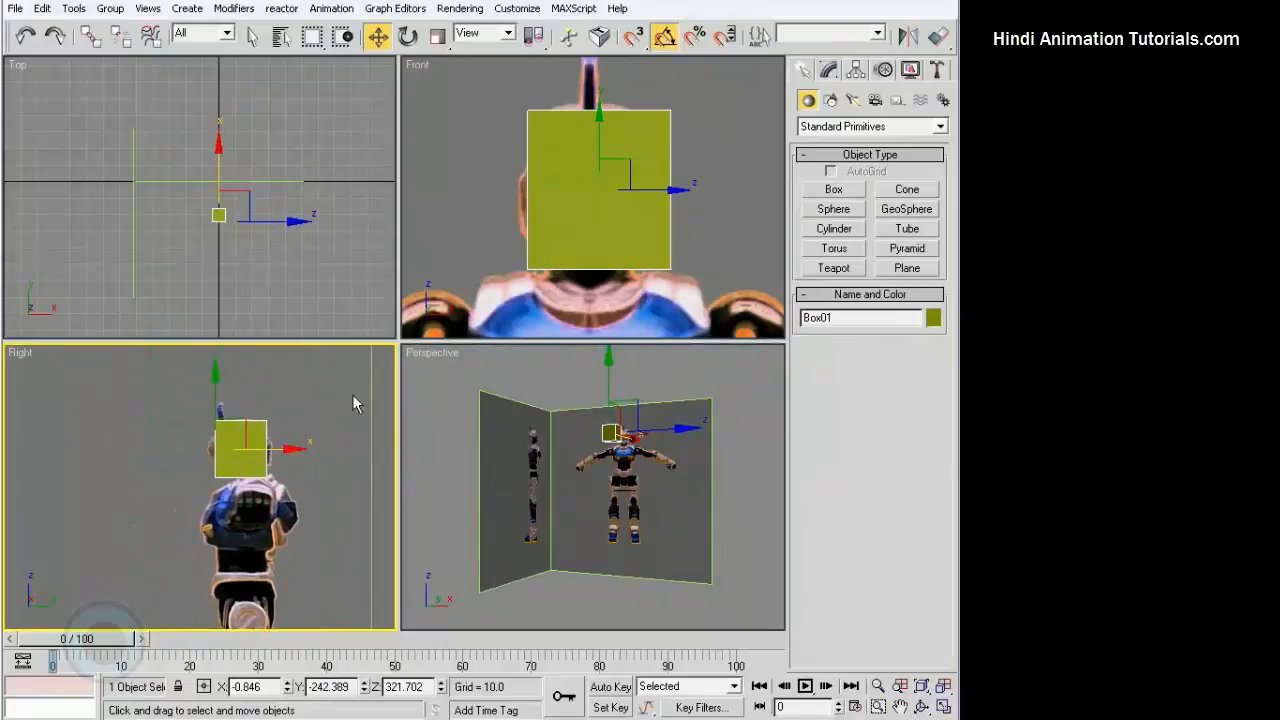
Enable See-Through in the box's object properties
right_click(248, 429)
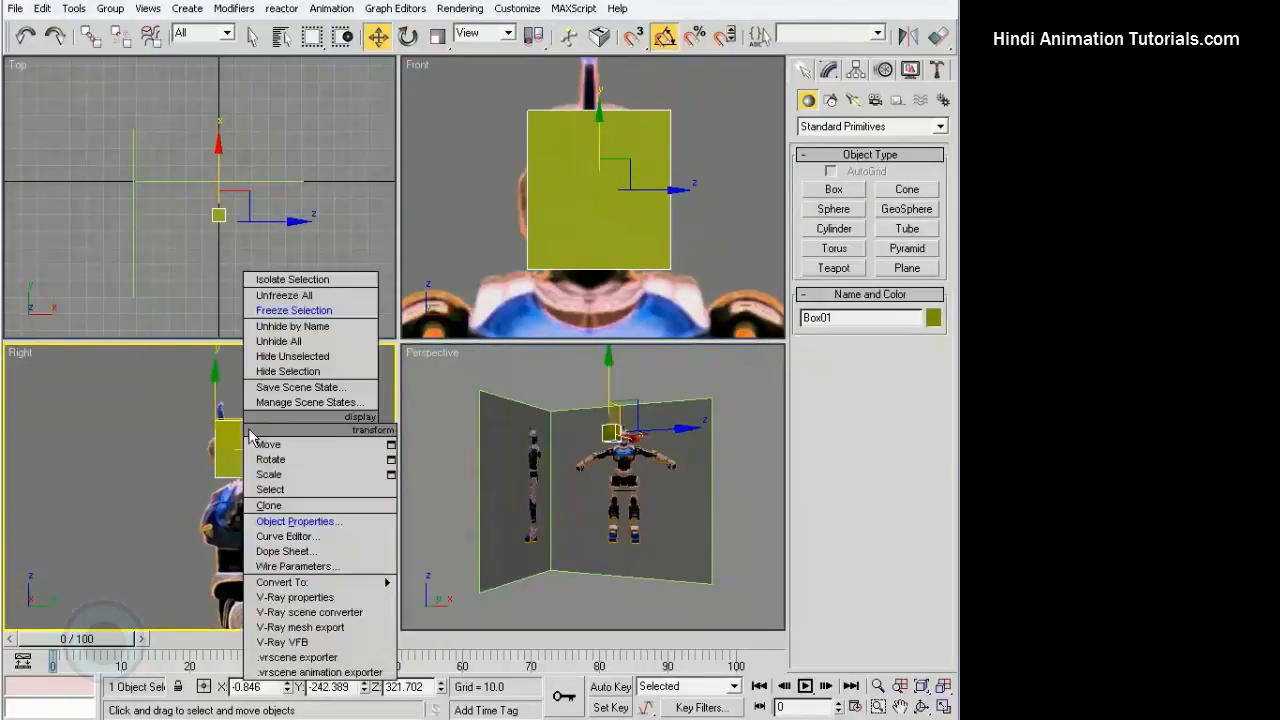
click(306, 520)
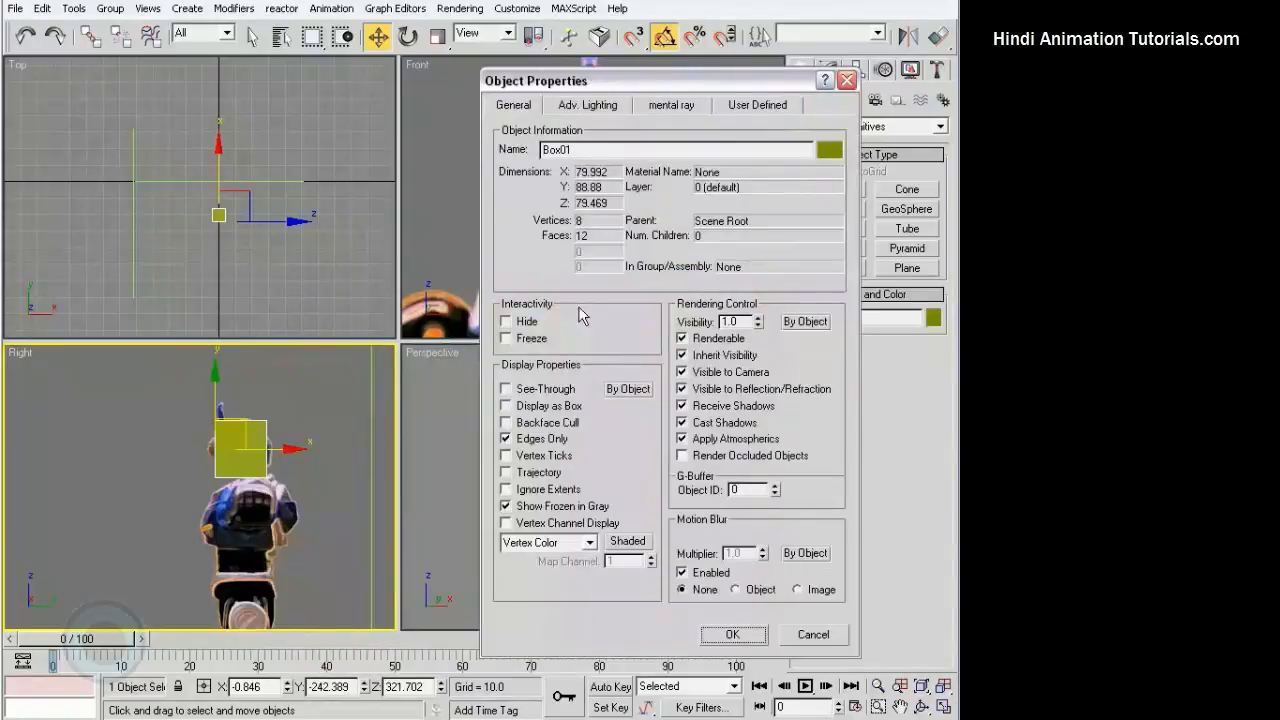
click(730, 636)
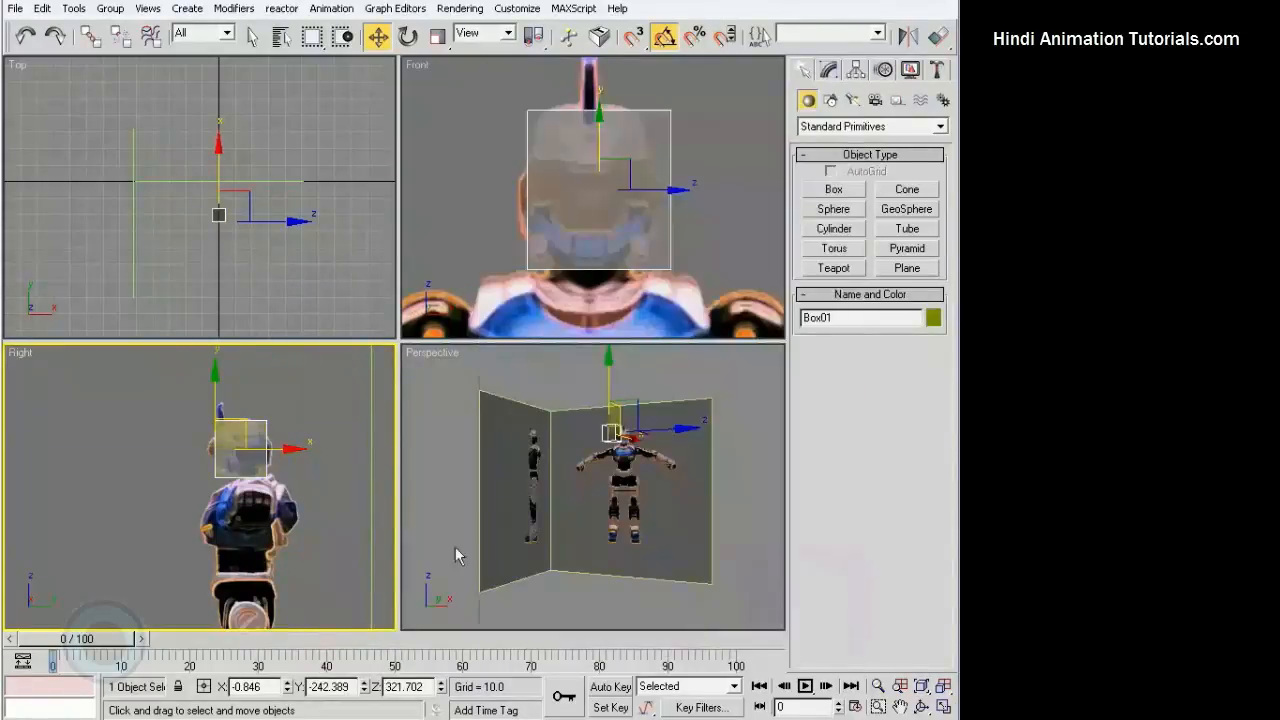
Shift the box horizontally in the front view to centre it on the reference head, at about X -7.1
drag(297, 455, 291, 455)
key(ctrl+z)
middle_drag(652, 216, 645, 236)
drag(651, 210, 642, 211)
scroll(642, 210, up, 3)
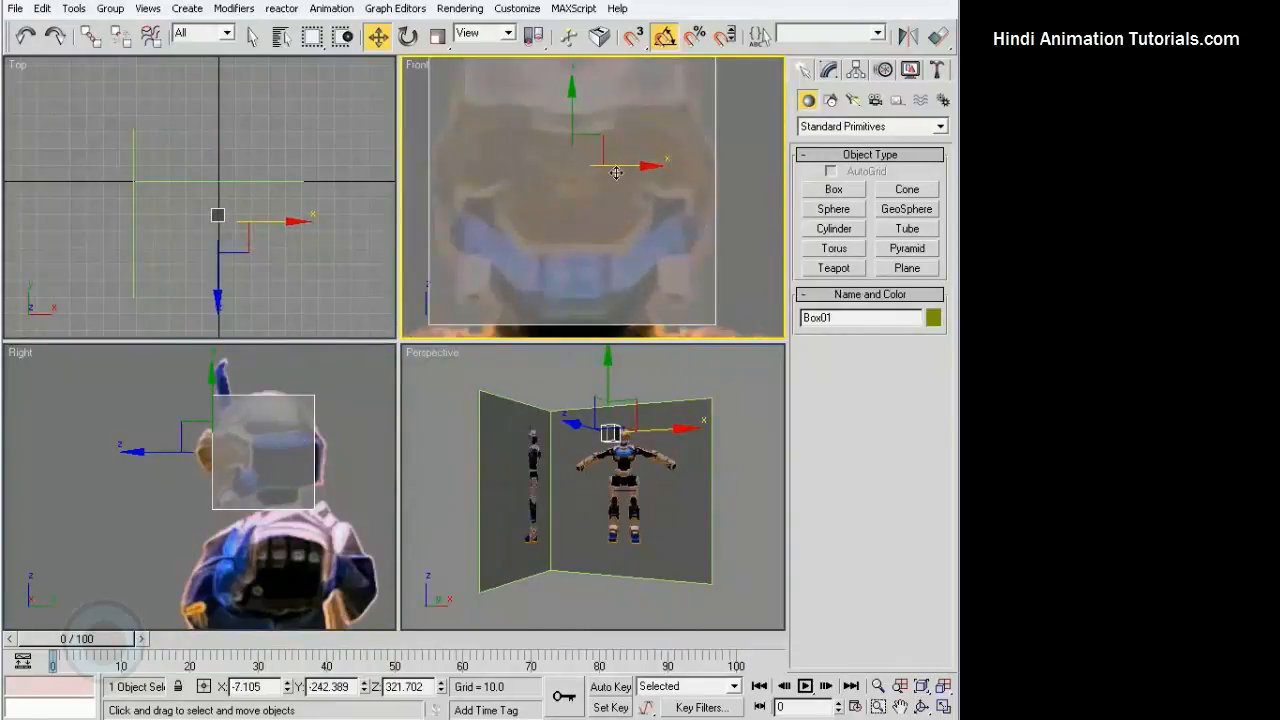
middle_drag(342, 452, 330, 471)
Set the box's length, width and height segments to 2 each
click(828, 72)
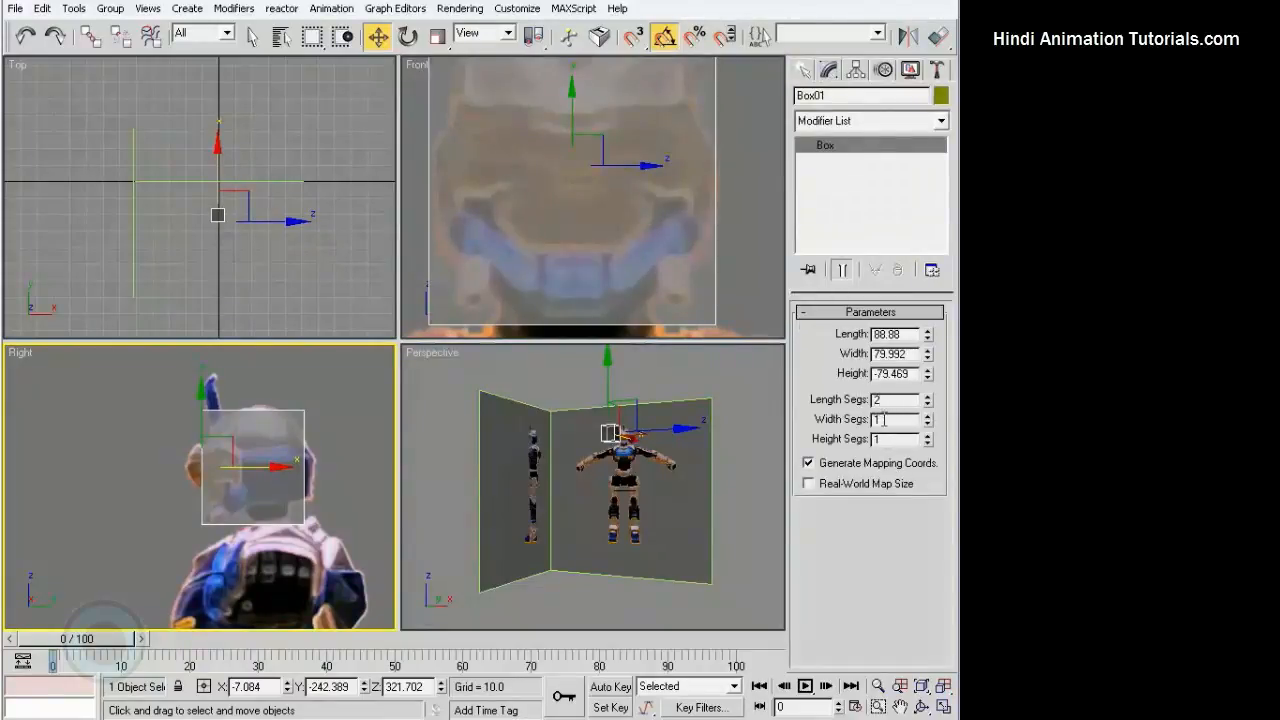
text(2)
key(Tab)
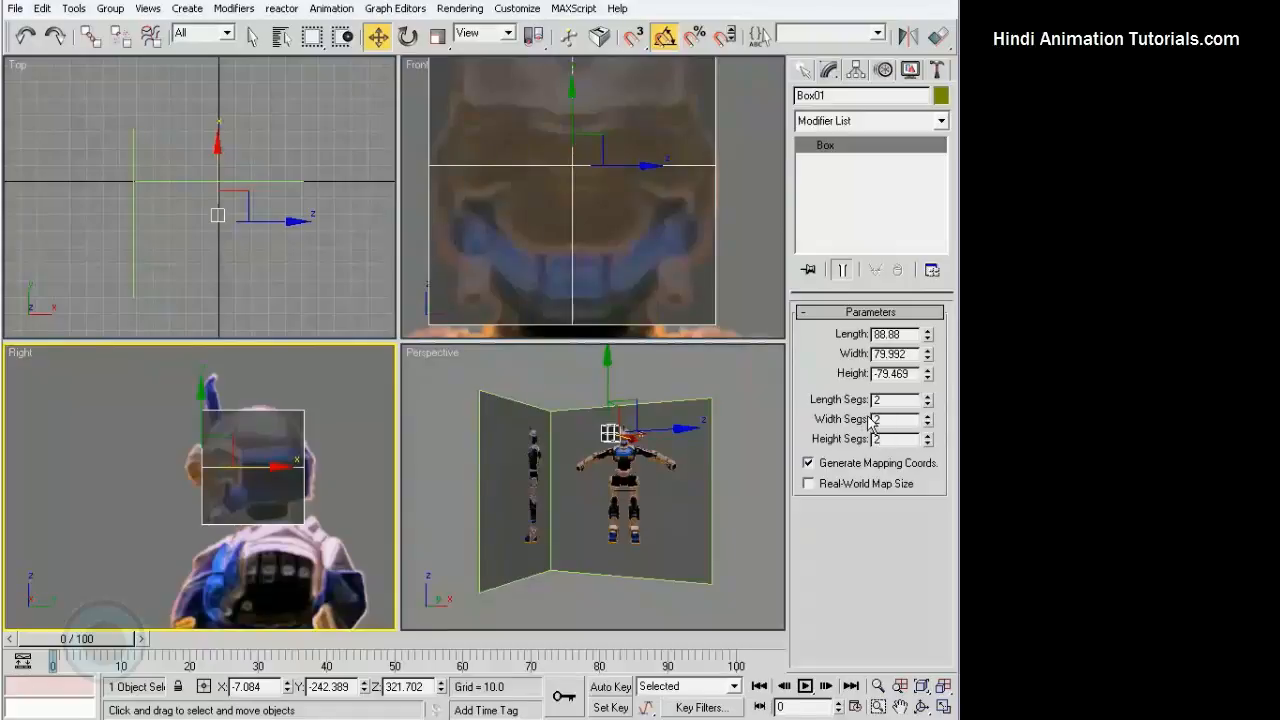
key(Return)
Convert the head box to an Editable Poly
middle_drag(552, 207, 590, 228)
scroll(580, 220, down, 2)
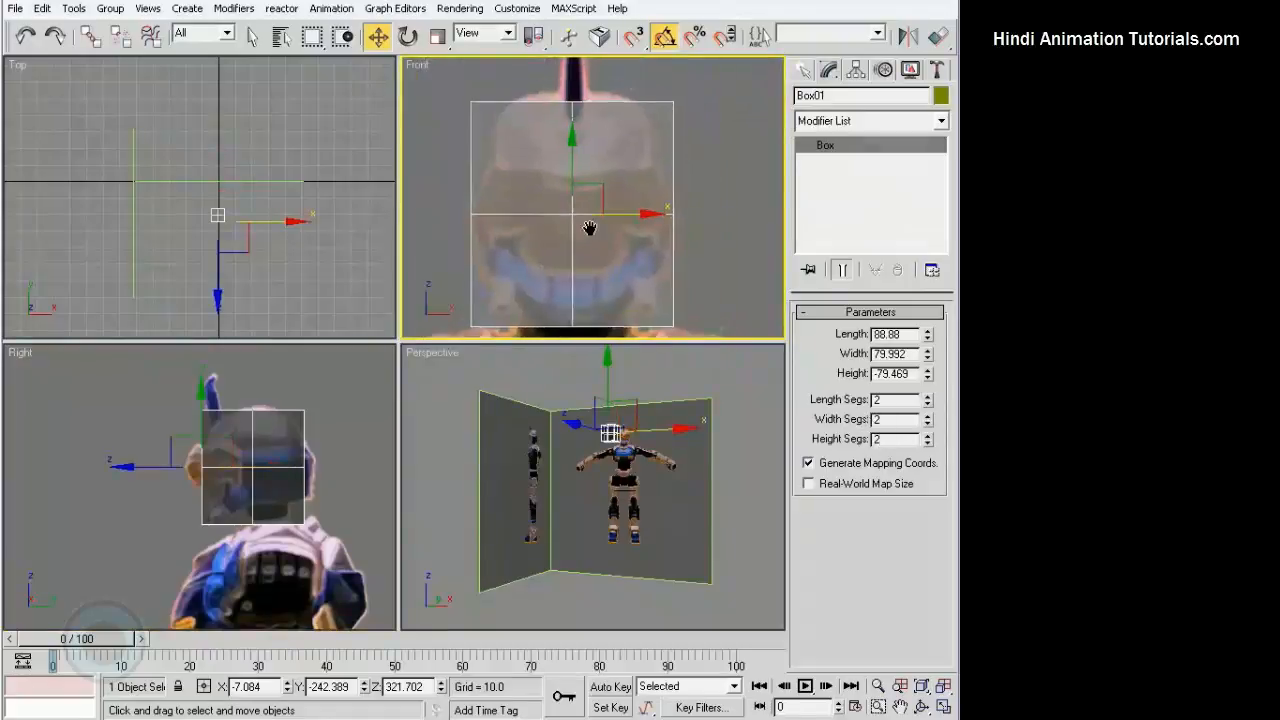
scroll(588, 230, down, 1)
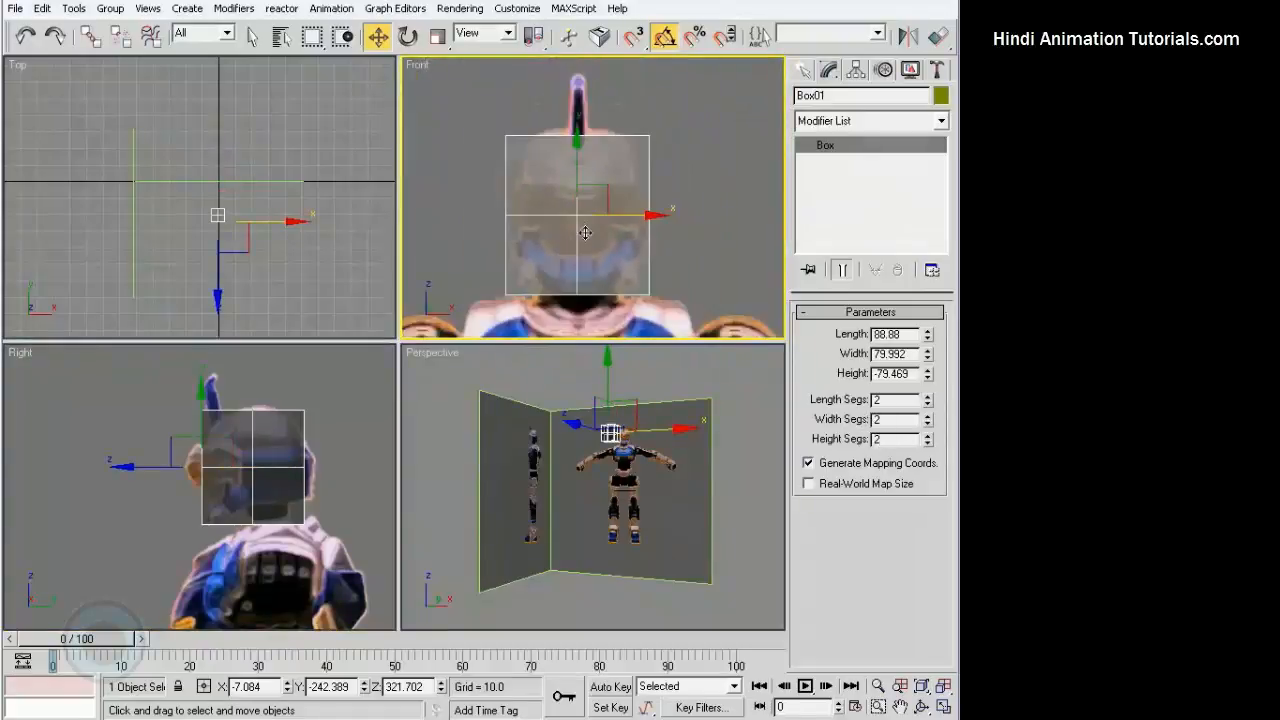
right_click(620, 193)
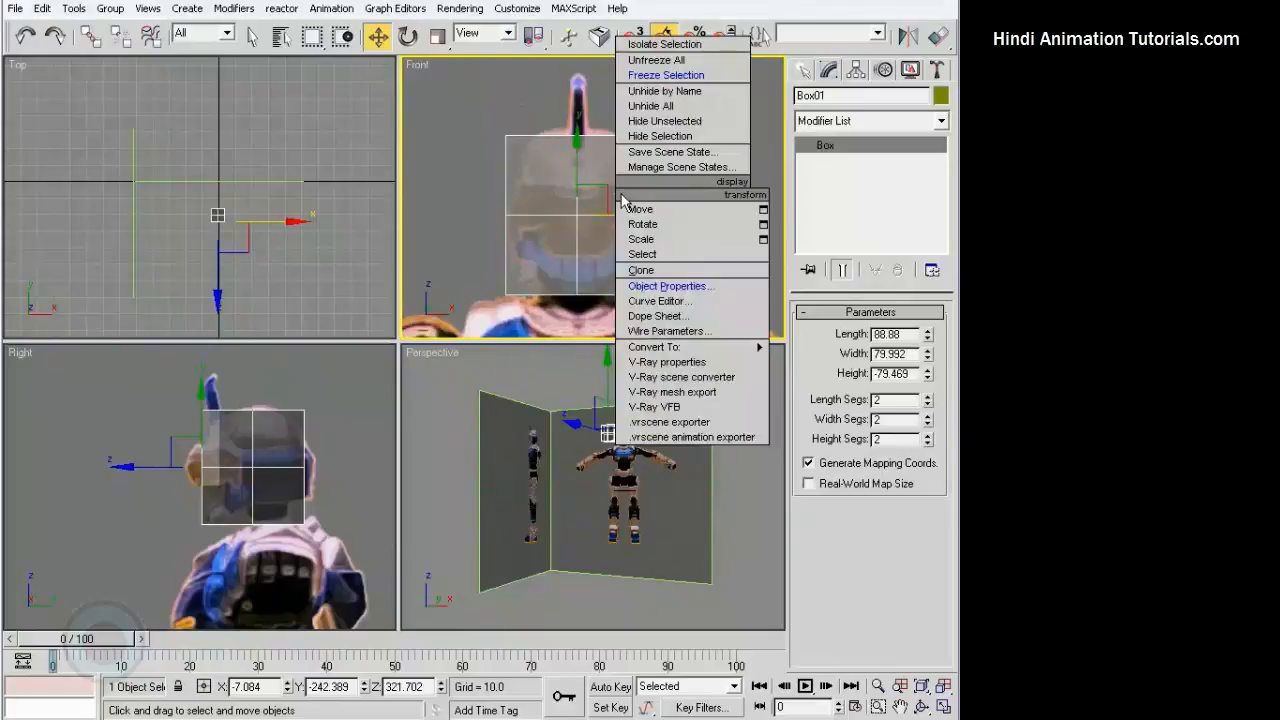
mouse_move(668, 347)
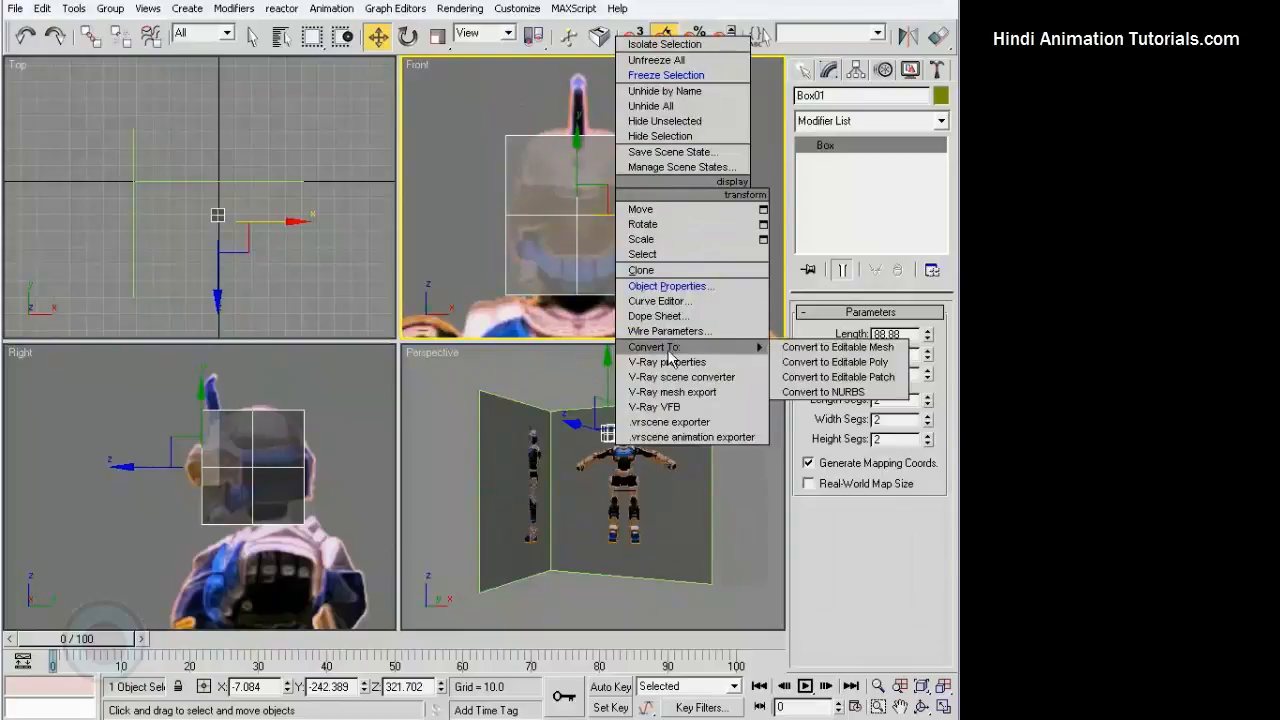
click(826, 363)
Scale the box's four columns of corner vertices inward in the top view, about 70% along X, to form an octagonal outline
click(820, 333)
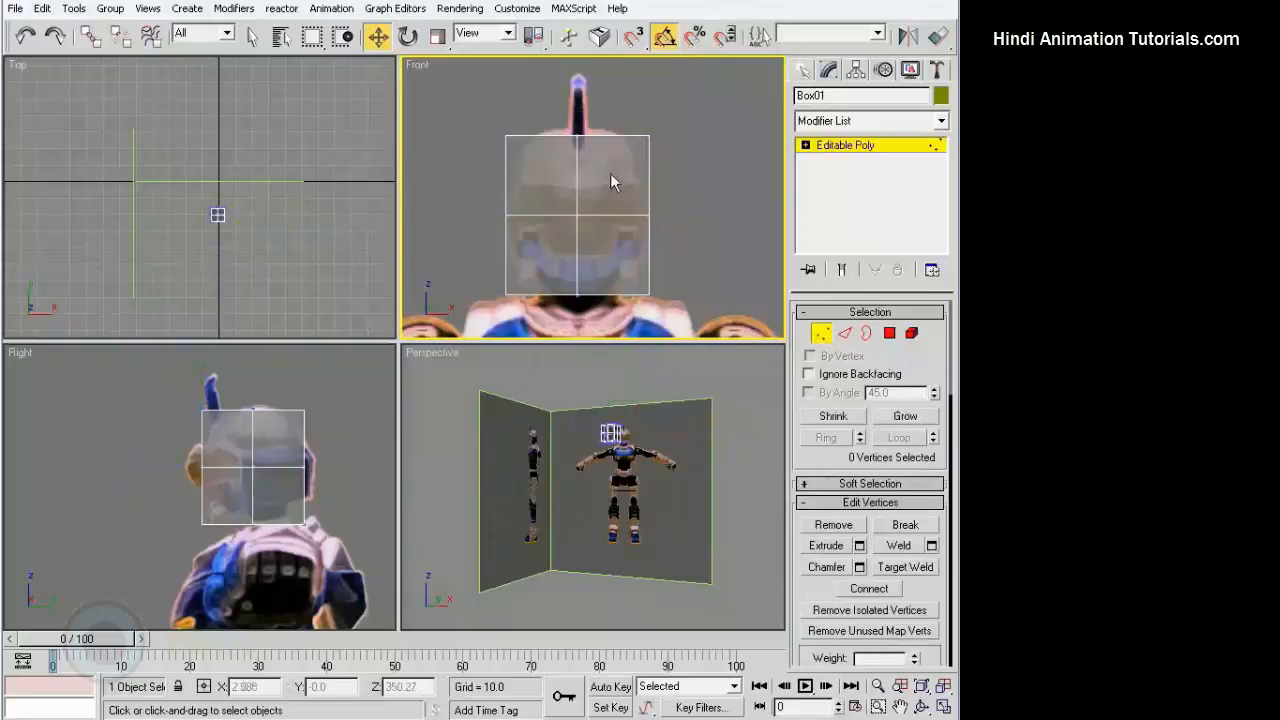
click(285, 199)
scroll(260, 190, up, 4)
drag(140, 134, 203, 168)
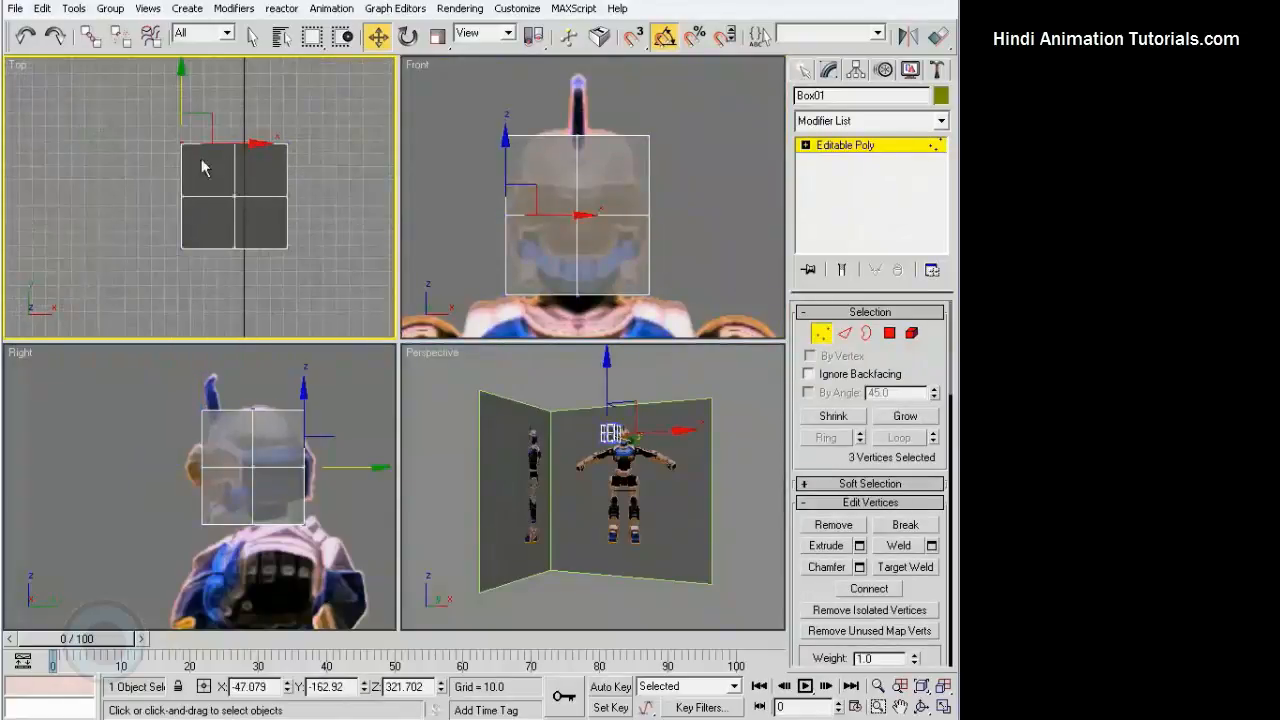
ctrl+drag(299, 157, 306, 170)
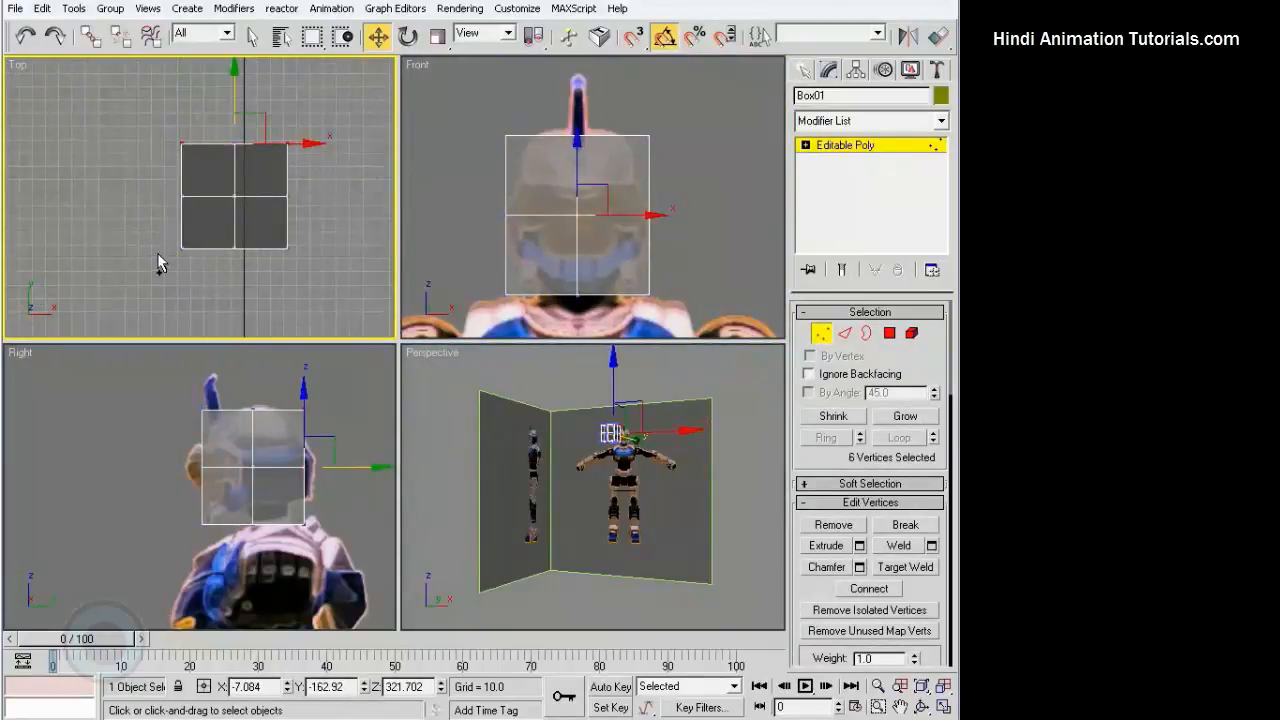
key(ctrl+a)
key(e)
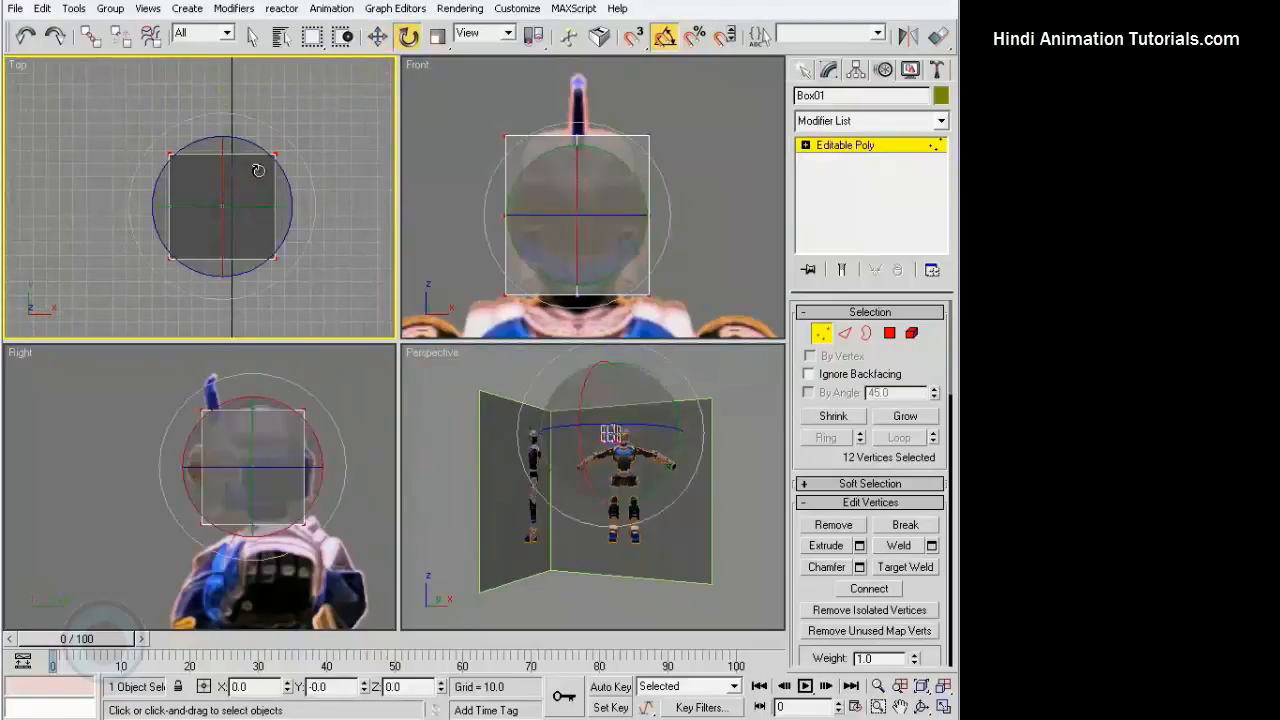
key(r)
drag(222, 114, 222, 138)
scroll(234, 126, up, 2)
middle_drag(234, 126, 229, 99)
drag(314, 181, 285, 182)
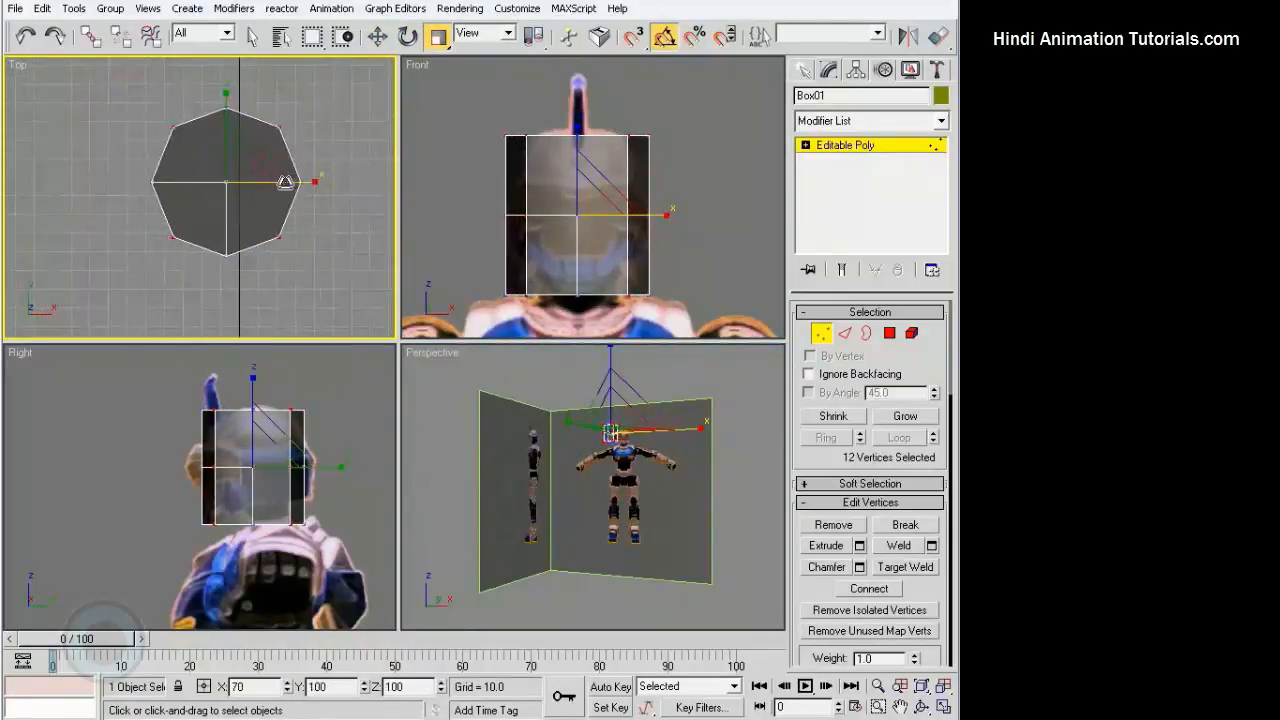
click(352, 156)
Raise the middle row of top vertices slightly in the side view to match the crown of the head
middle_drag(635, 231, 655, 200)
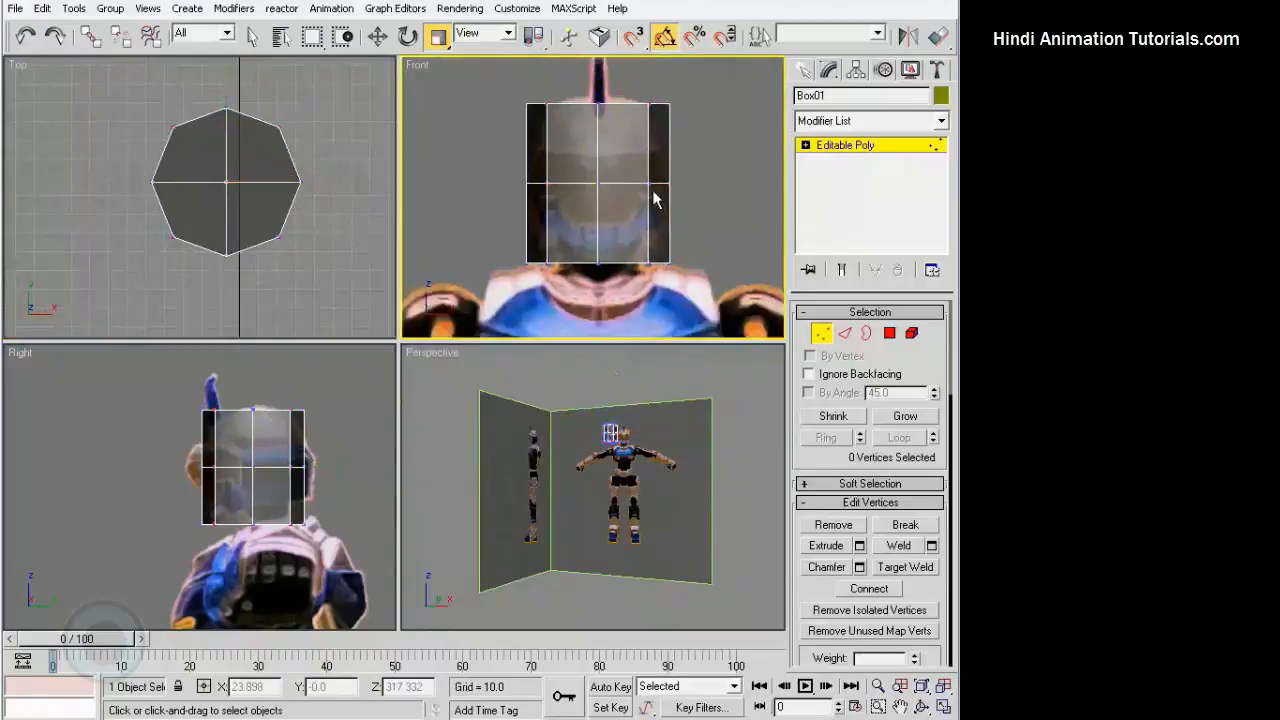
scroll(655, 200, up, 2)
right_click(264, 459)
scroll(264, 459, up, 4)
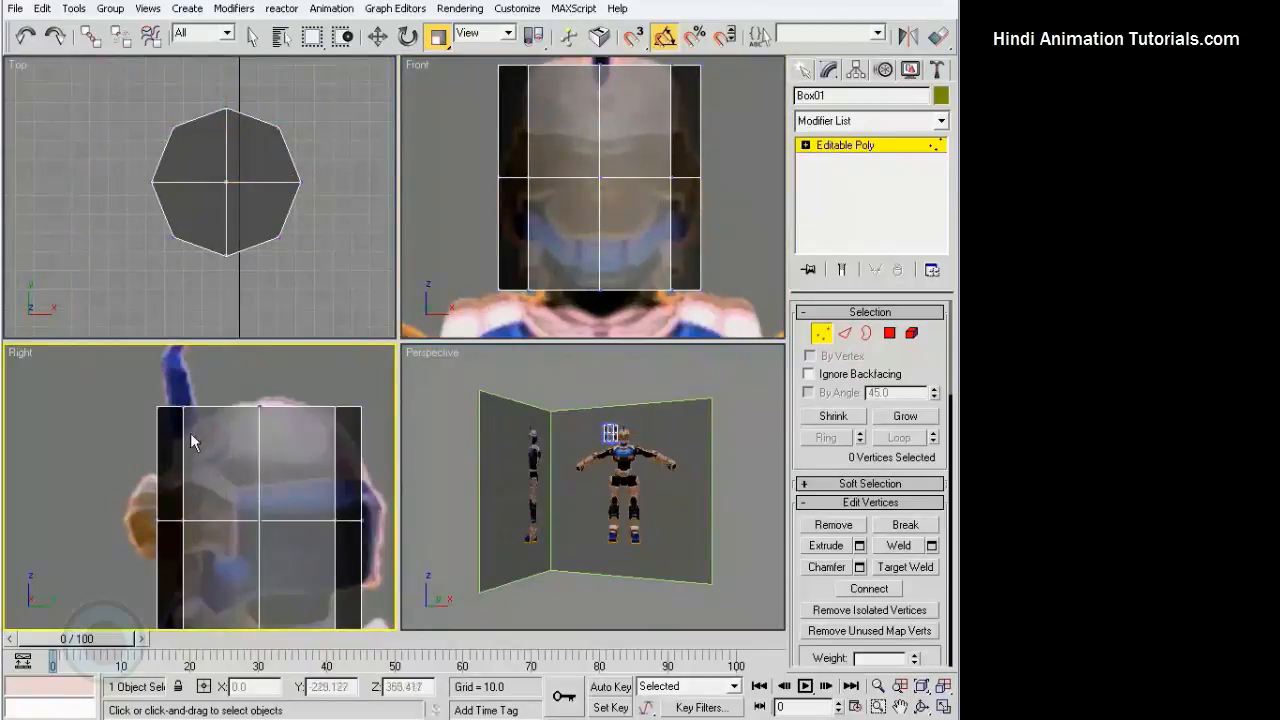
drag(190, 435, 192, 436)
scroll(253, 405, down, 2)
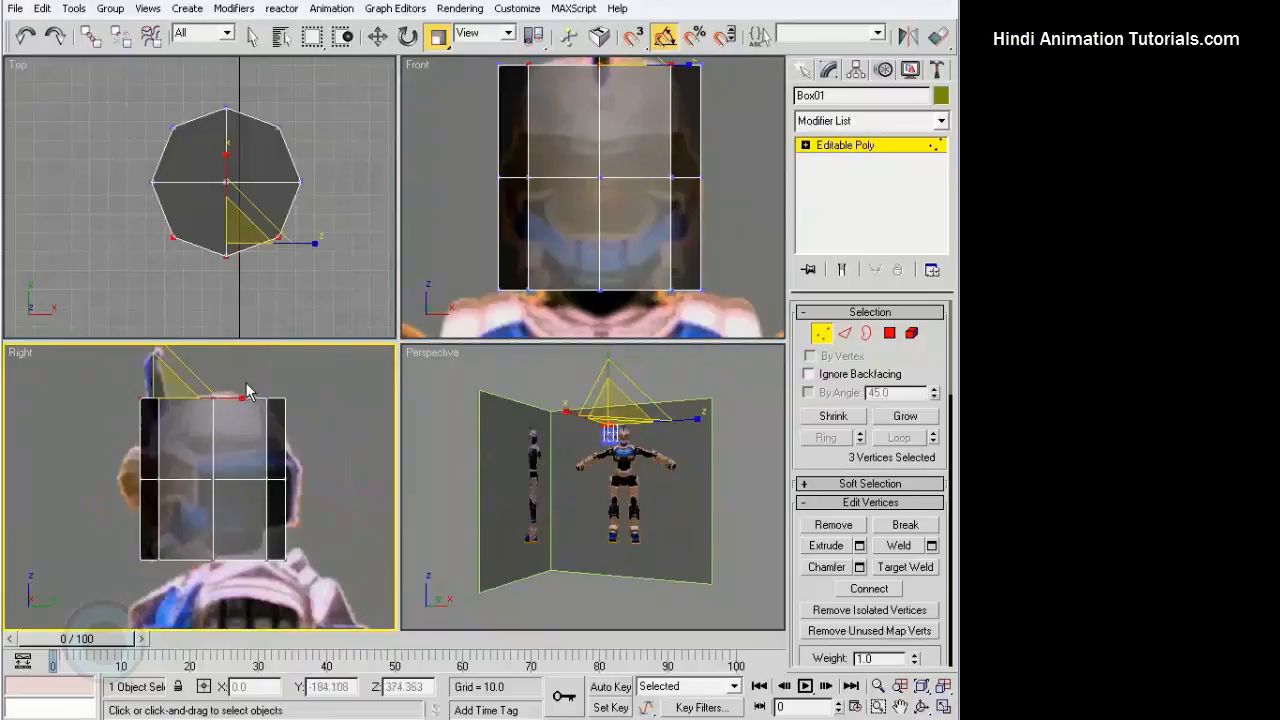
drag(246, 383, 304, 429)
scroll(304, 429, up, 2)
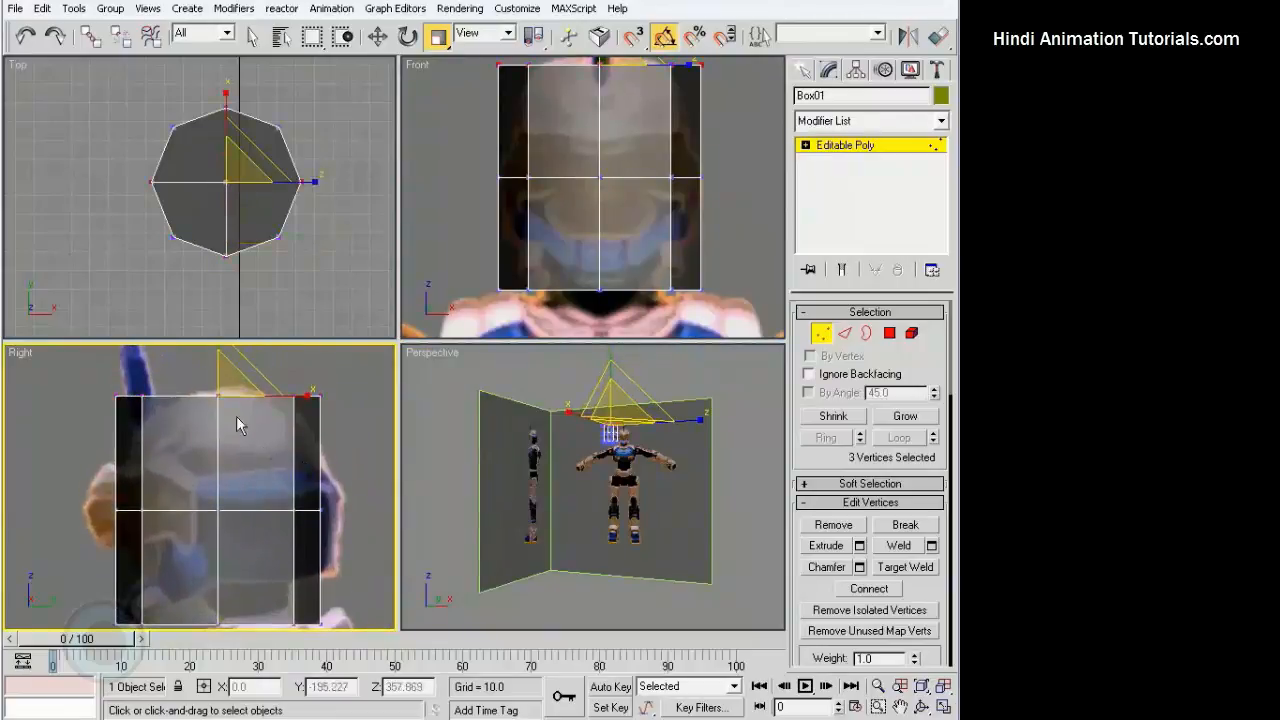
key(w)
drag(221, 366, 221, 356)
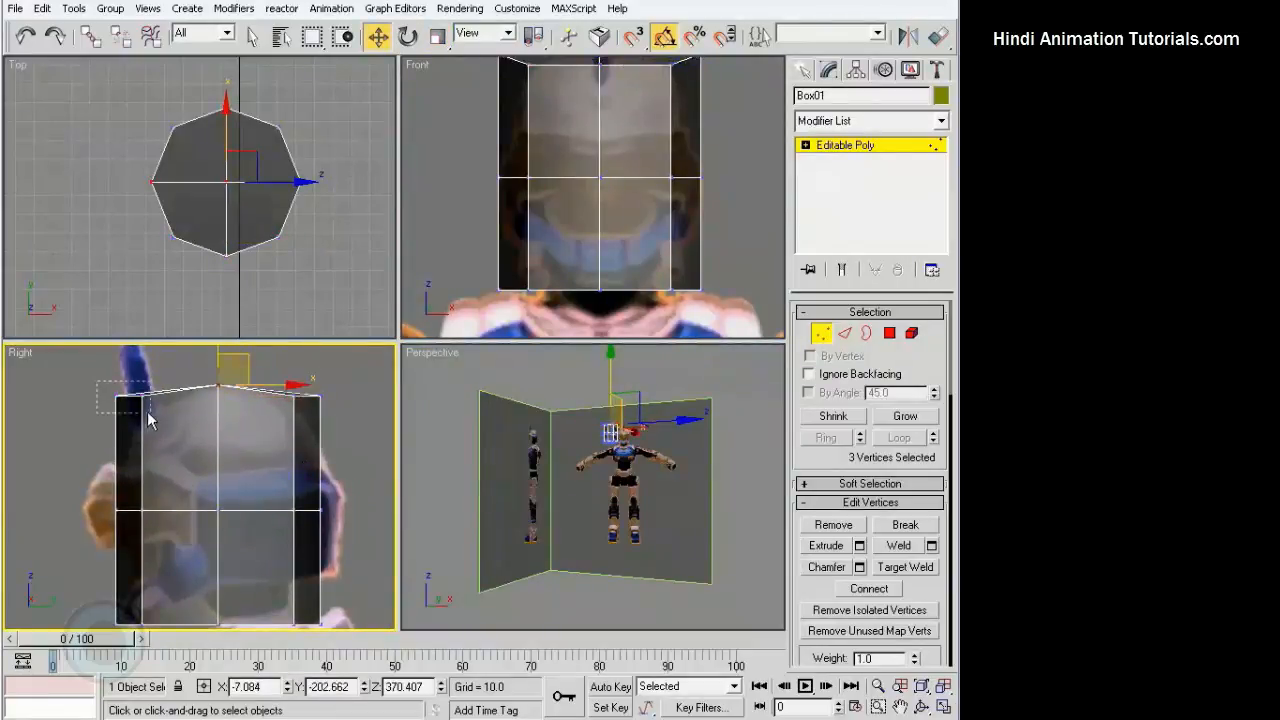
Lower the front and back top vertices of the head by about 7.4 units in the side view
drag(148, 413, 151, 414)
ctrl+drag(278, 380, 336, 421)
mouse_move(216, 355)
mouse_down()
mouse_move(216, 389)
mouse_move(216, 374)
mouse_up()
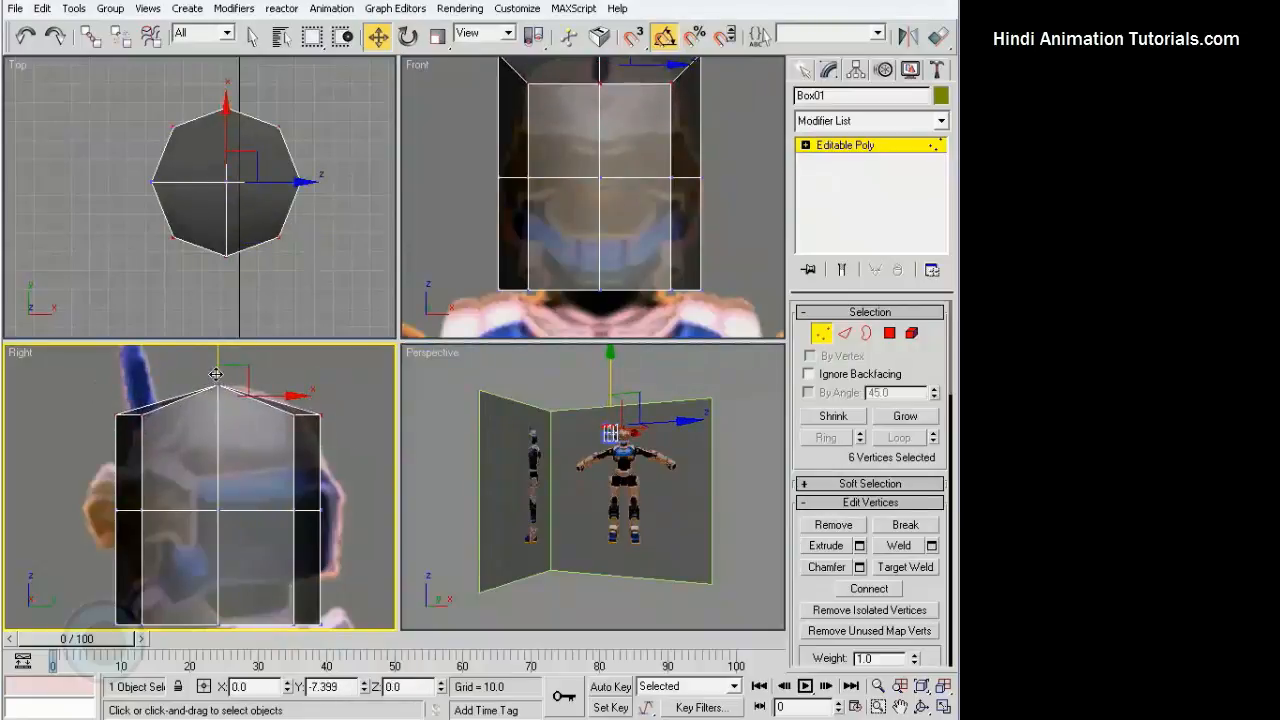
middle_drag(667, 113, 658, 146)
click(474, 271)
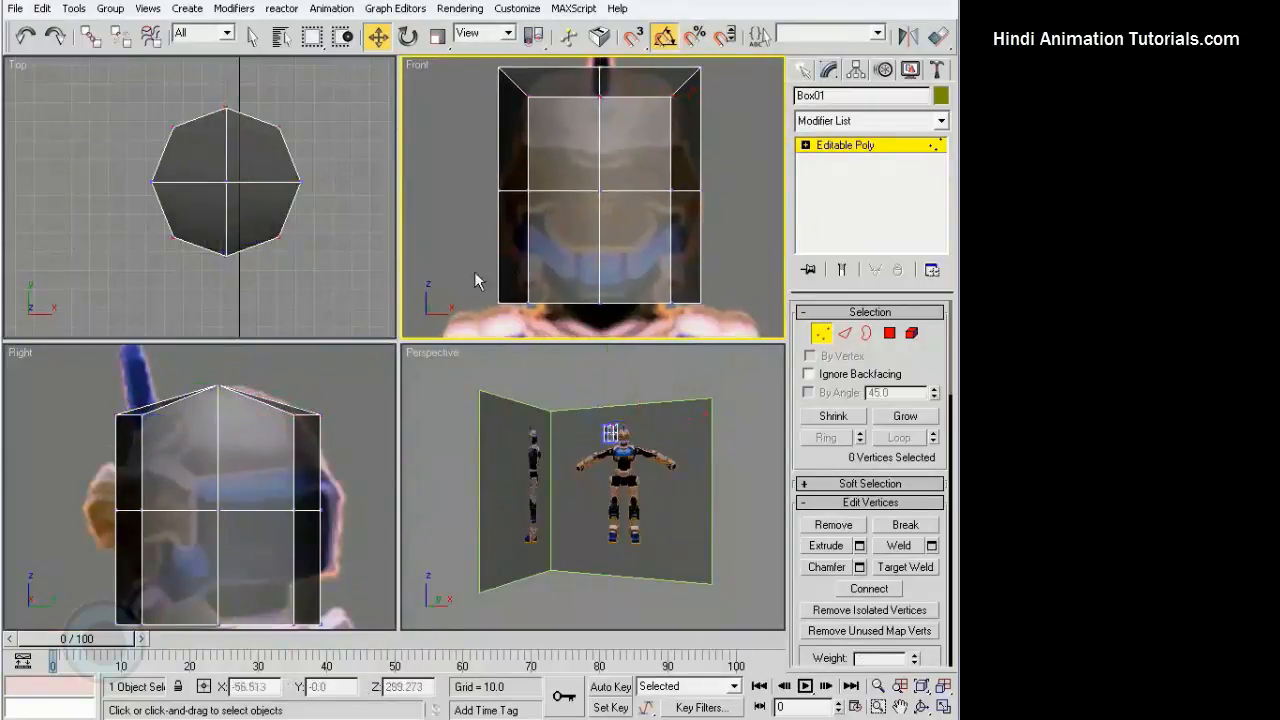
Delete the polygons of the negative-X half of the head, keeping only the positive-X half
mouse_move(579, 432)
middle_down()
mouse_move(564, 462)
mouse_move(576, 428)
middle_up()
middle_drag(620, 191, 618, 202)
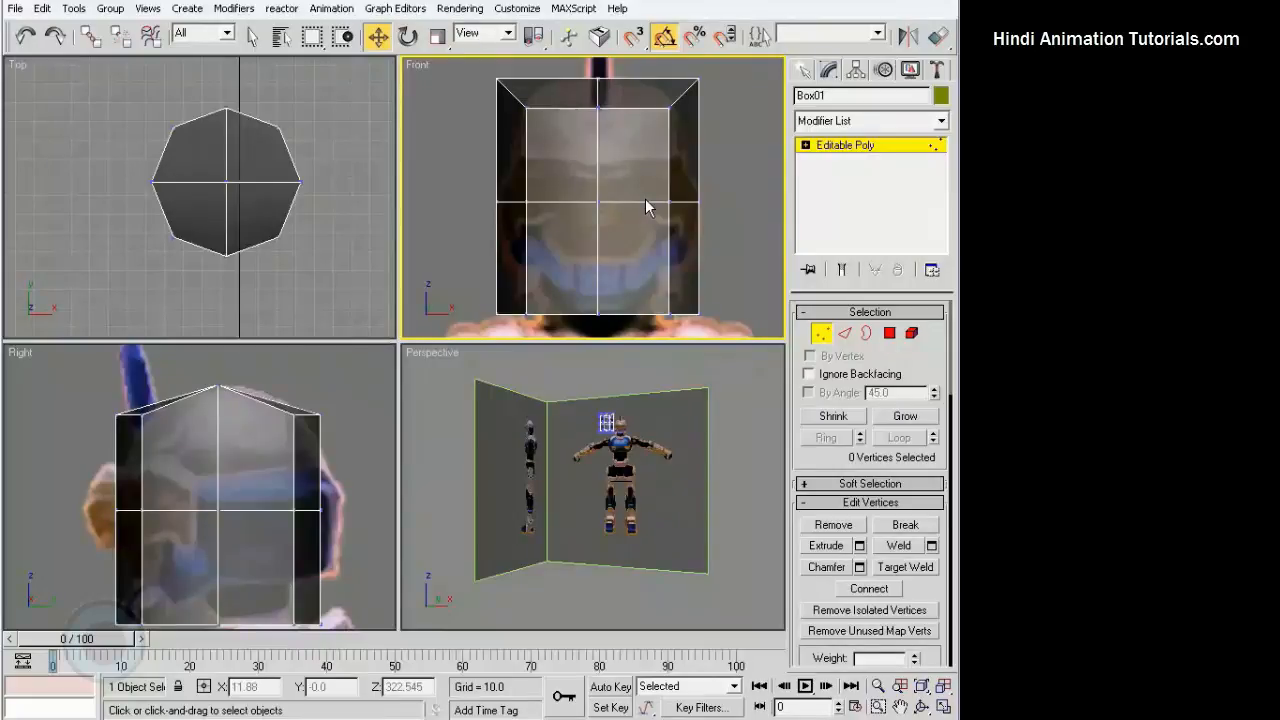
click(889, 333)
scroll(551, 195, down, 2)
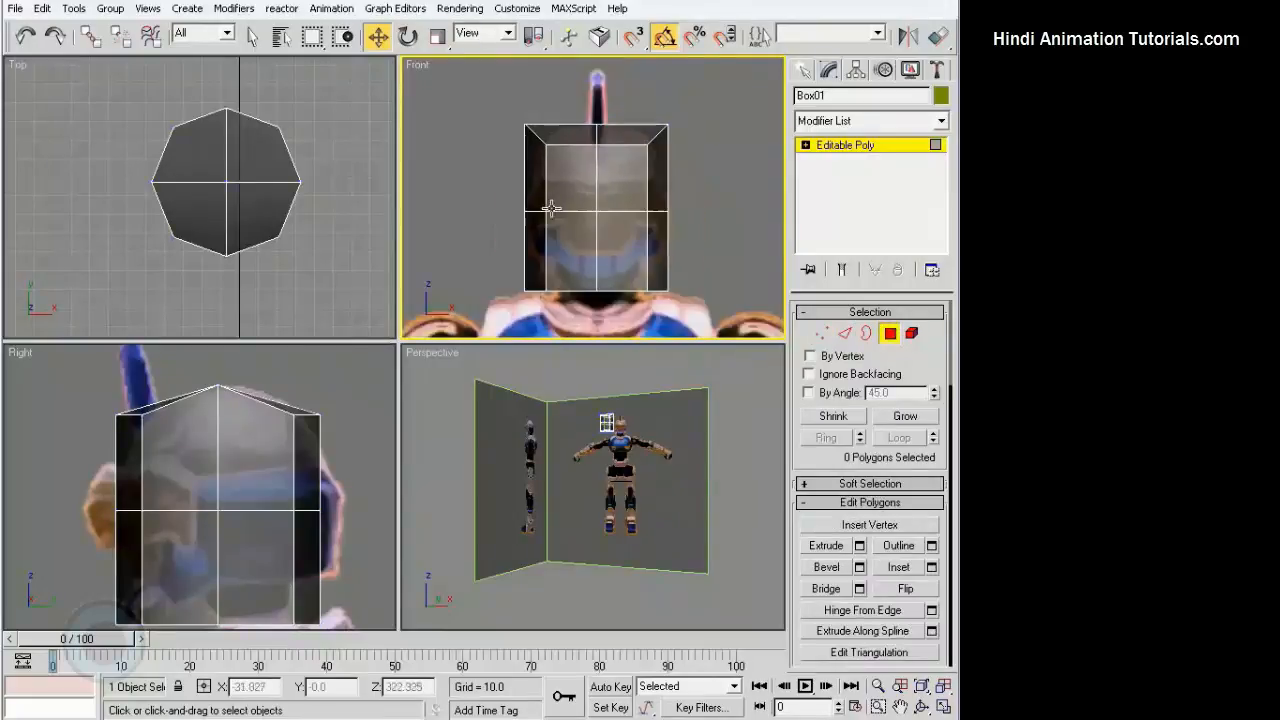
drag(504, 88, 578, 315)
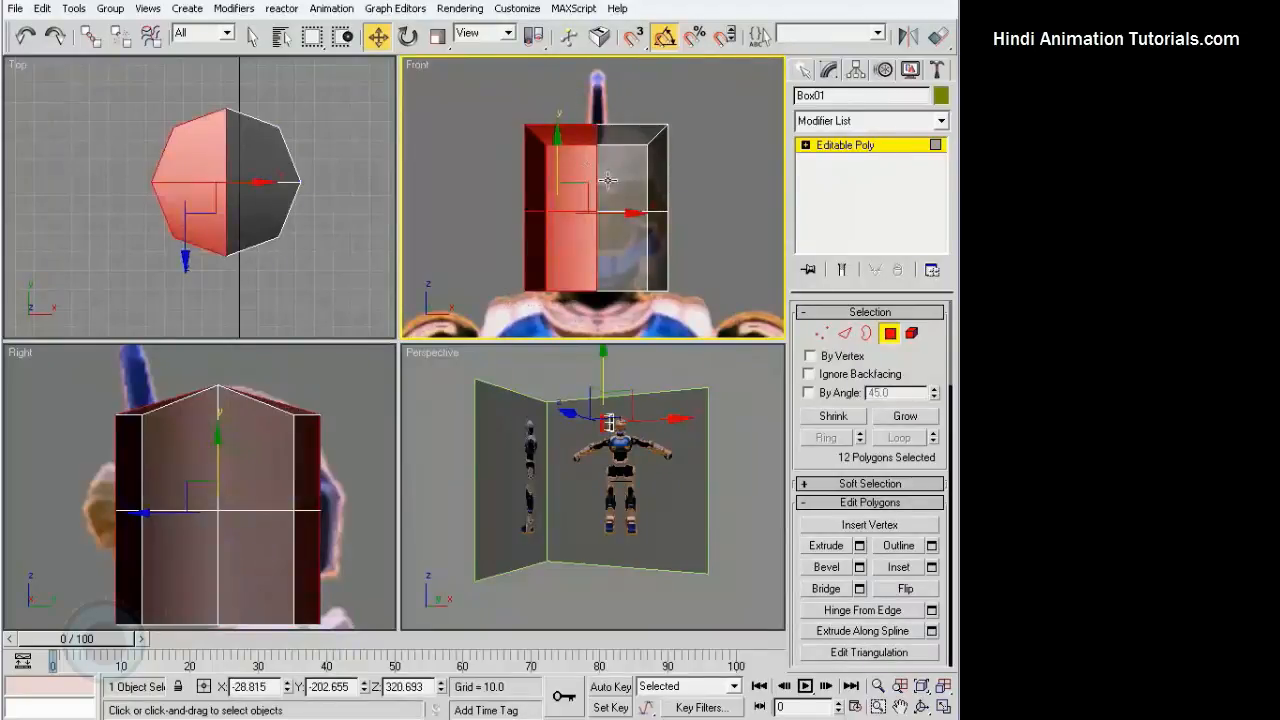
key(Delete)
middle_drag(637, 191, 625, 201)
middle_drag(614, 421, 614, 437)
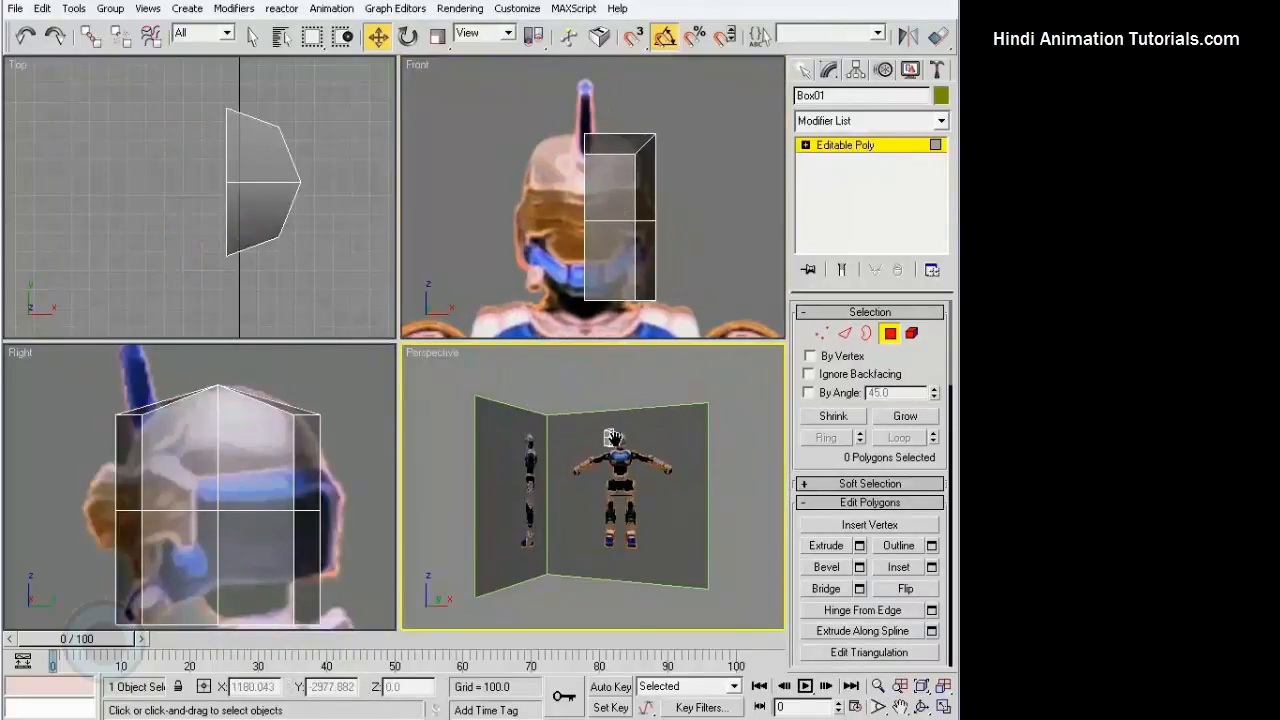
Add a Symmetry modifier to the half head to mirror it across the X axis
click(891, 336)
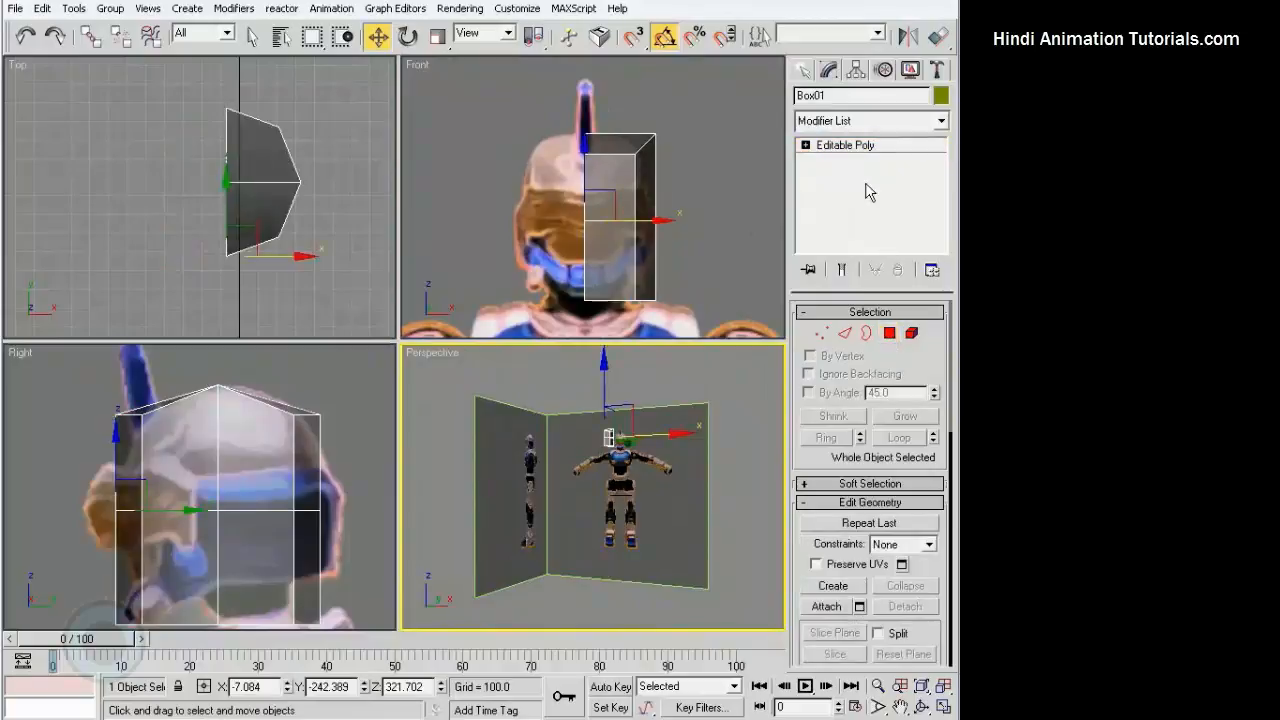
click(942, 122)
drag(946, 166, 948, 440)
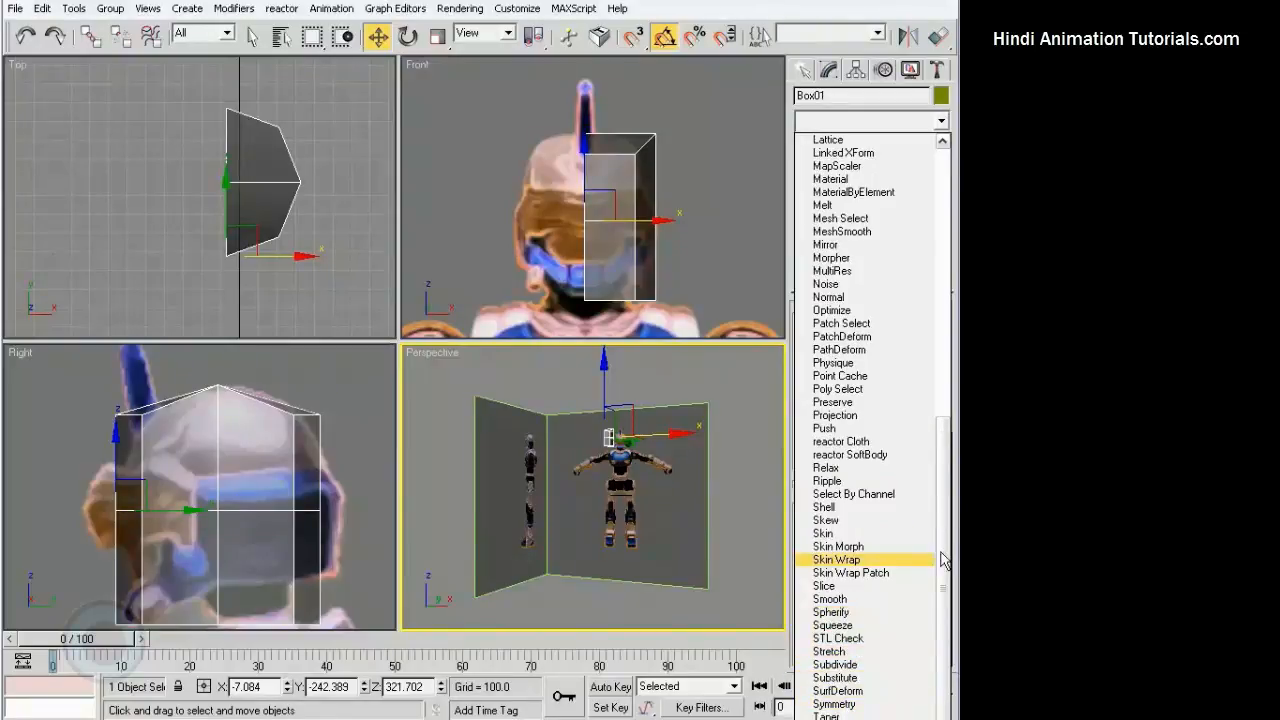
drag(943, 557, 947, 588)
click(834, 638)
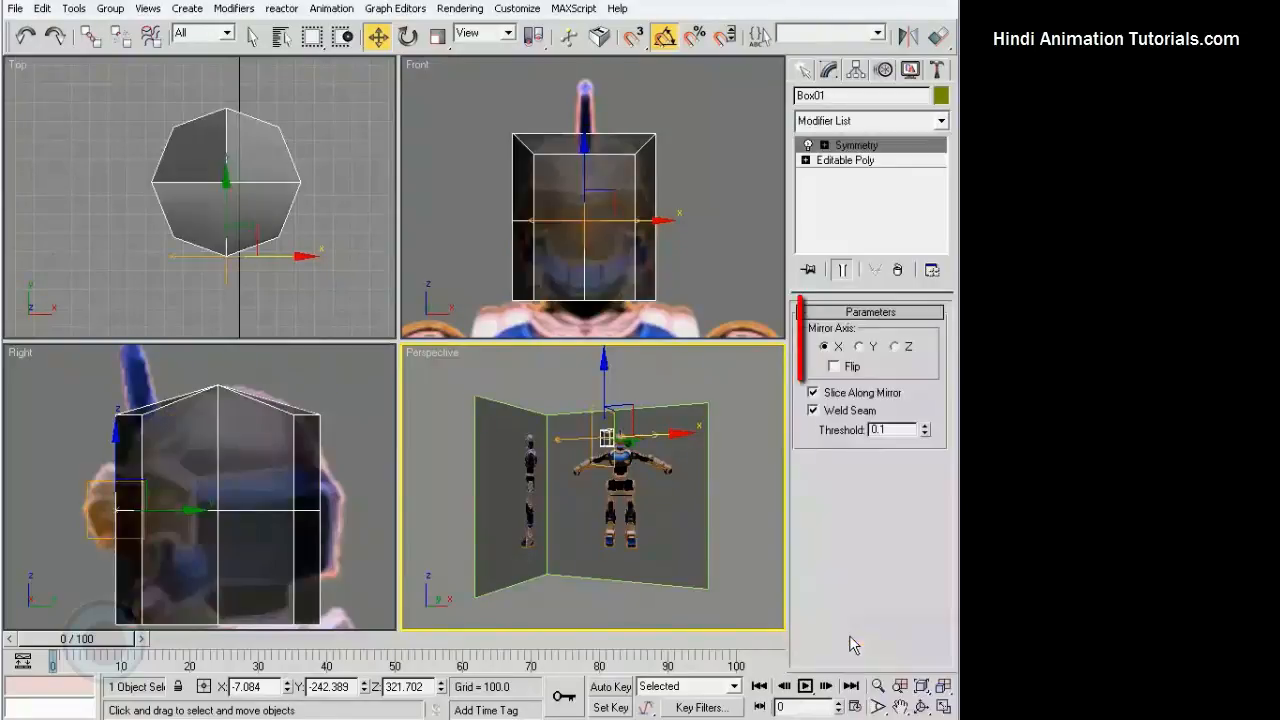
Examine the Symmetry modifier's Mirror plane against the front reference of the head
click(597, 233)
scroll(597, 233, up, 4)
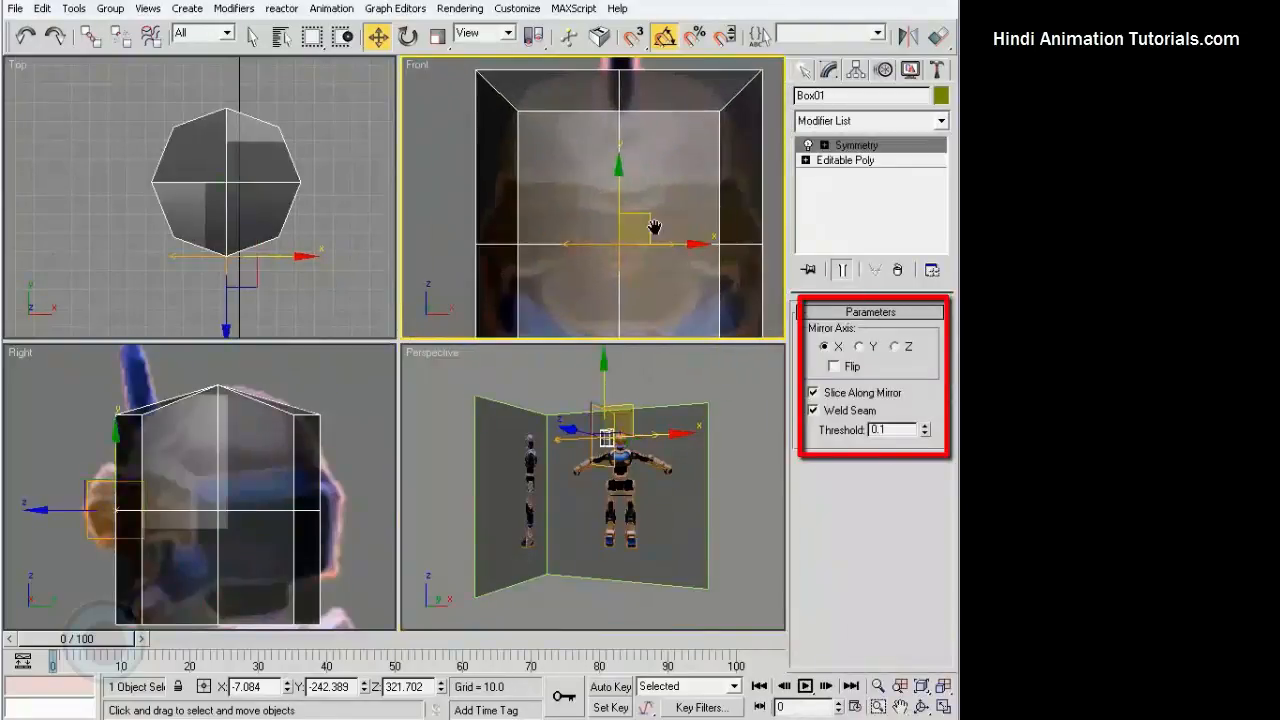
click(824, 145)
click(856, 160)
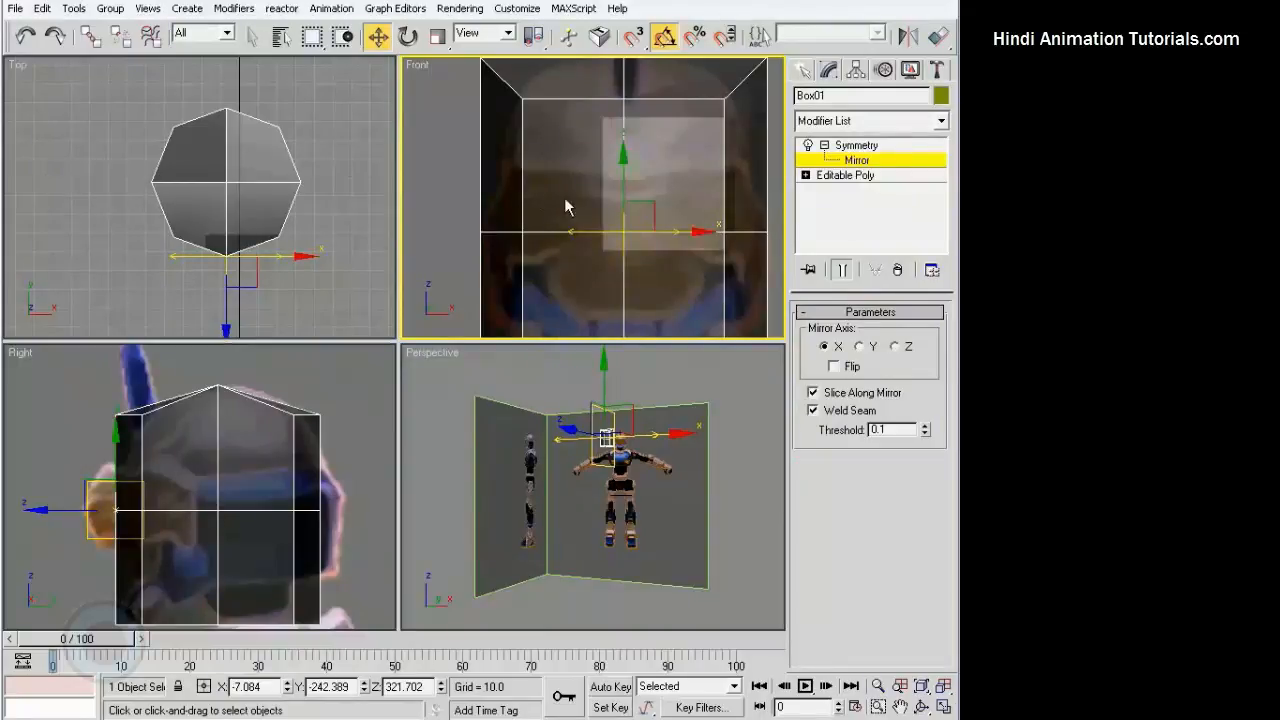
middle_drag(618, 216, 582, 186)
scroll(571, 157, down, 2)
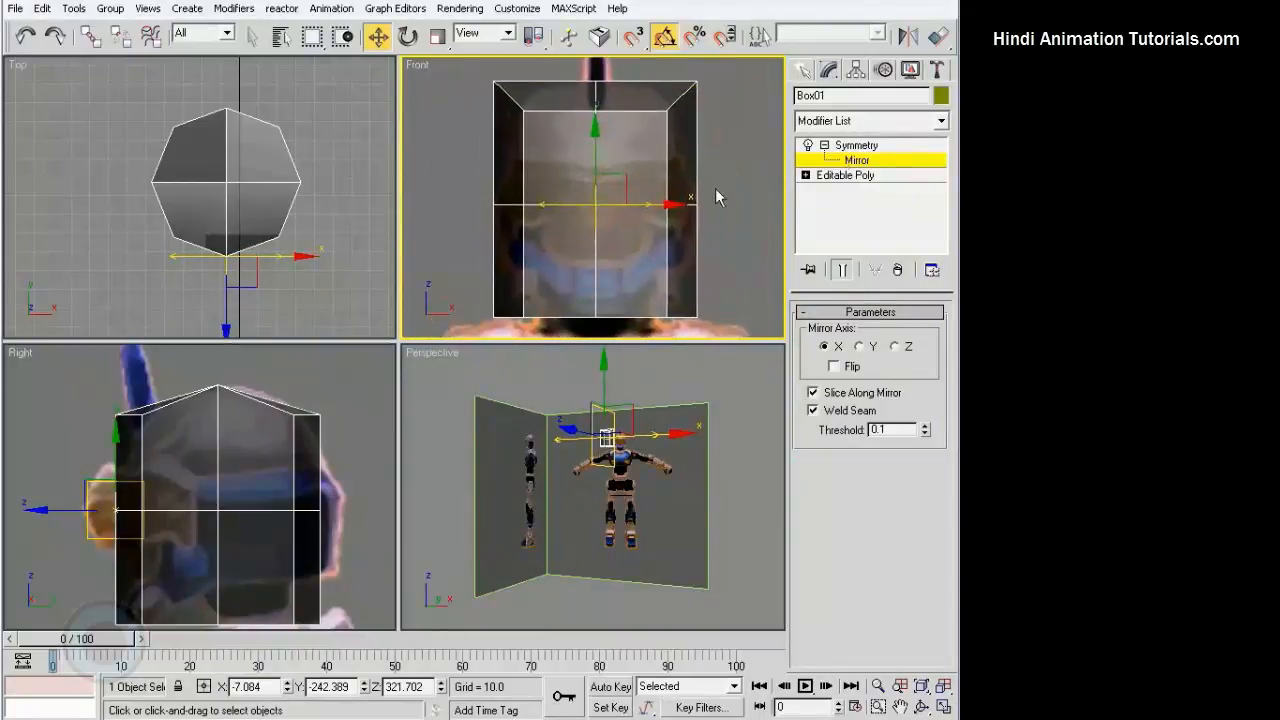
click(852, 146)
click(825, 146)
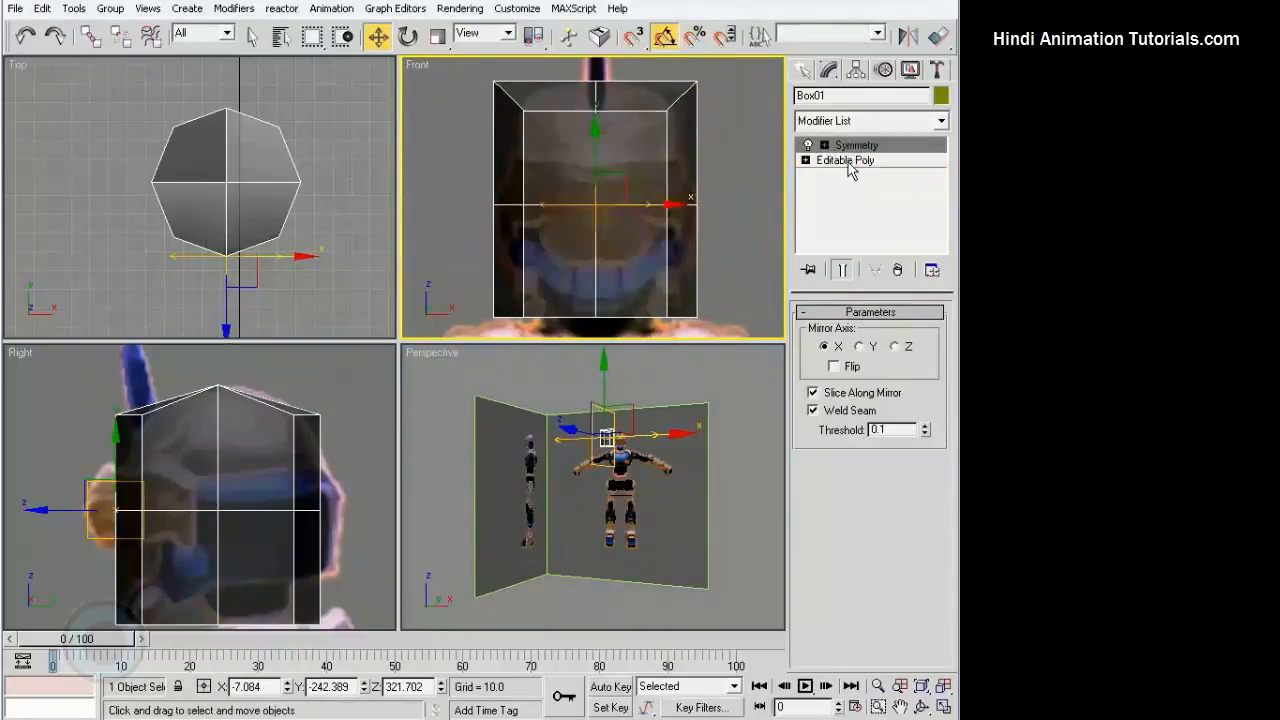
Return to the Editable Poly level and show the end result with the symmetry applied
click(846, 161)
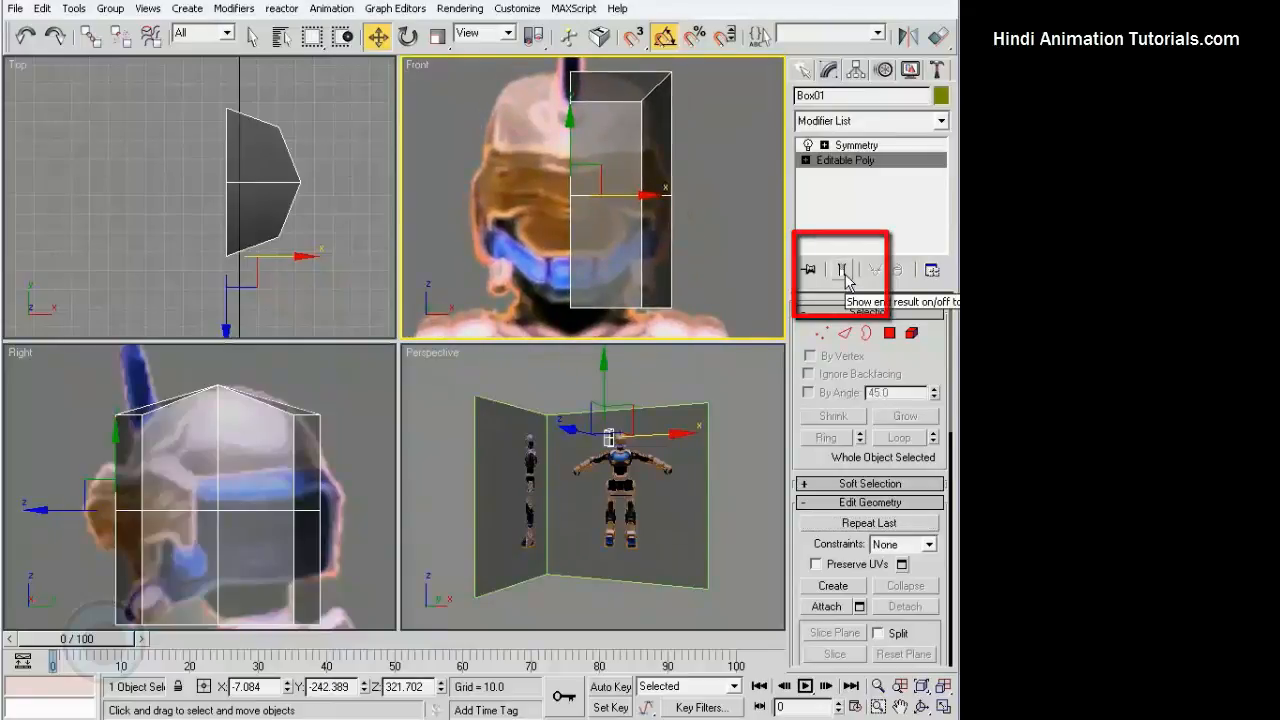
click(845, 279)
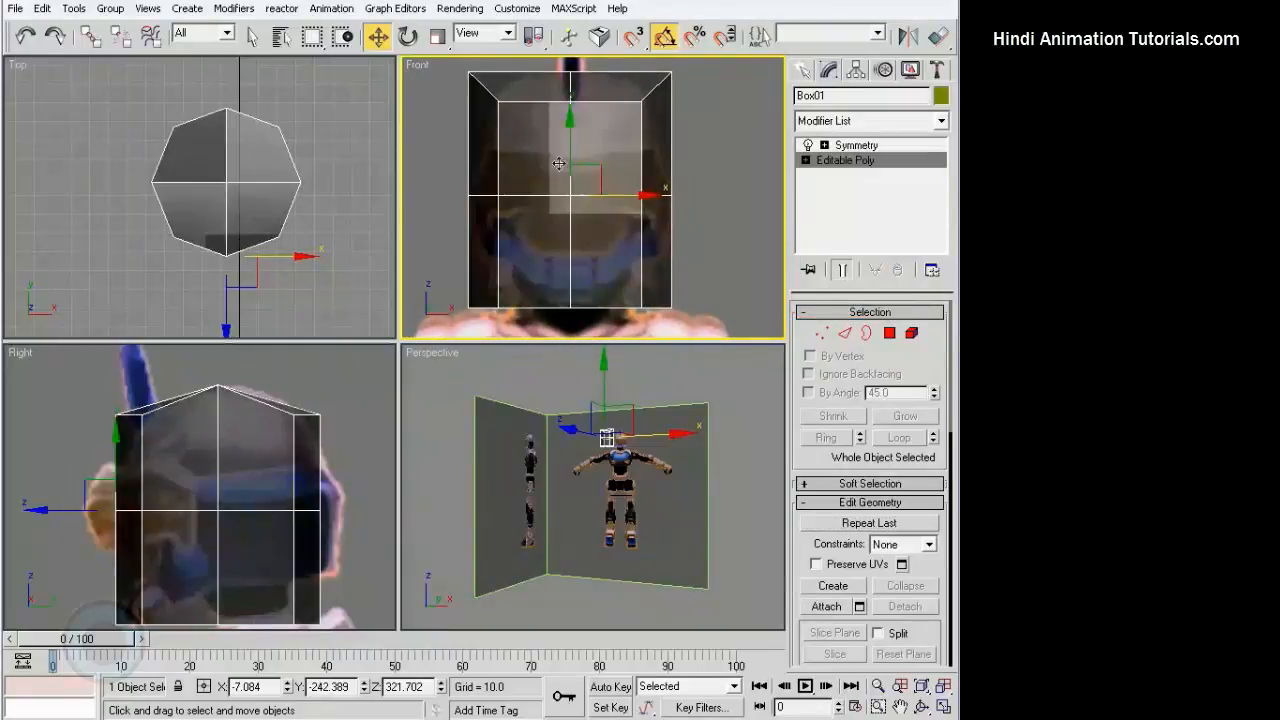
mouse_move(613, 194)
middle_down()
mouse_move(625, 207)
mouse_move(624, 188)
middle_up()
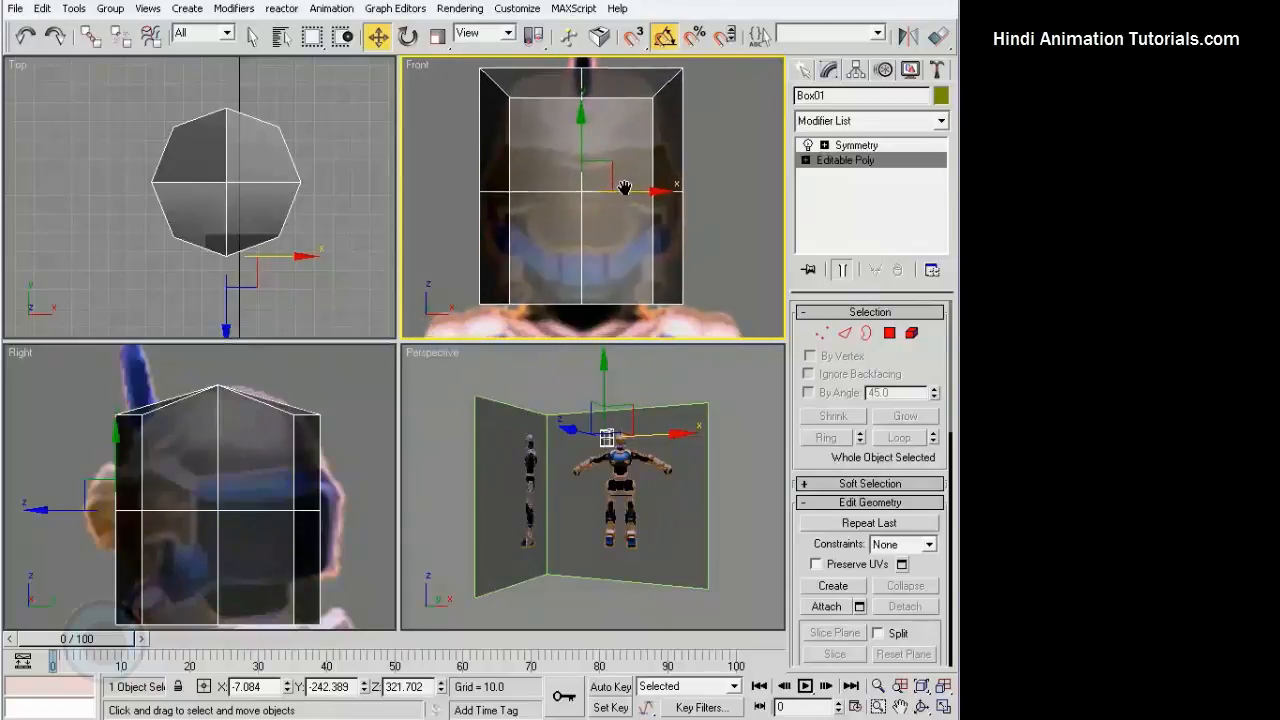
Try moving vertices on the head's outer side in the front view to test the symmetry, undoing each move
click(821, 333)
click(652, 190)
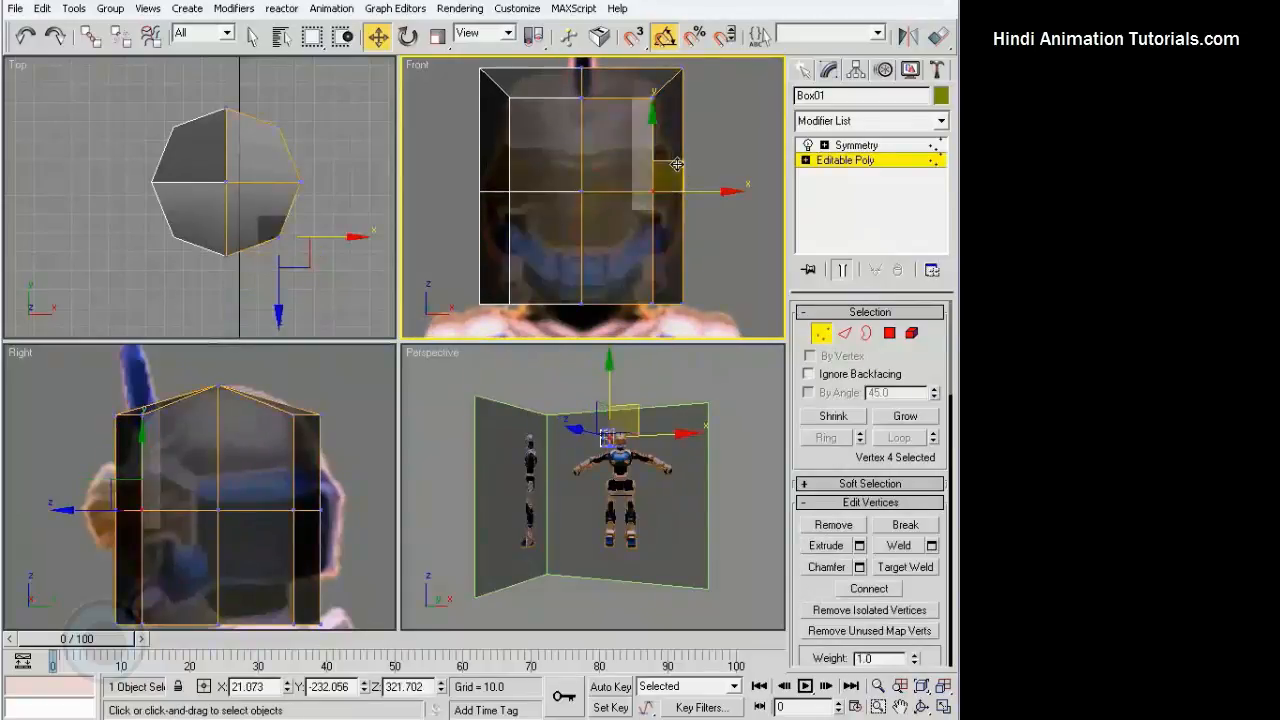
drag(677, 164, 614, 222)
key(ctrl+z)
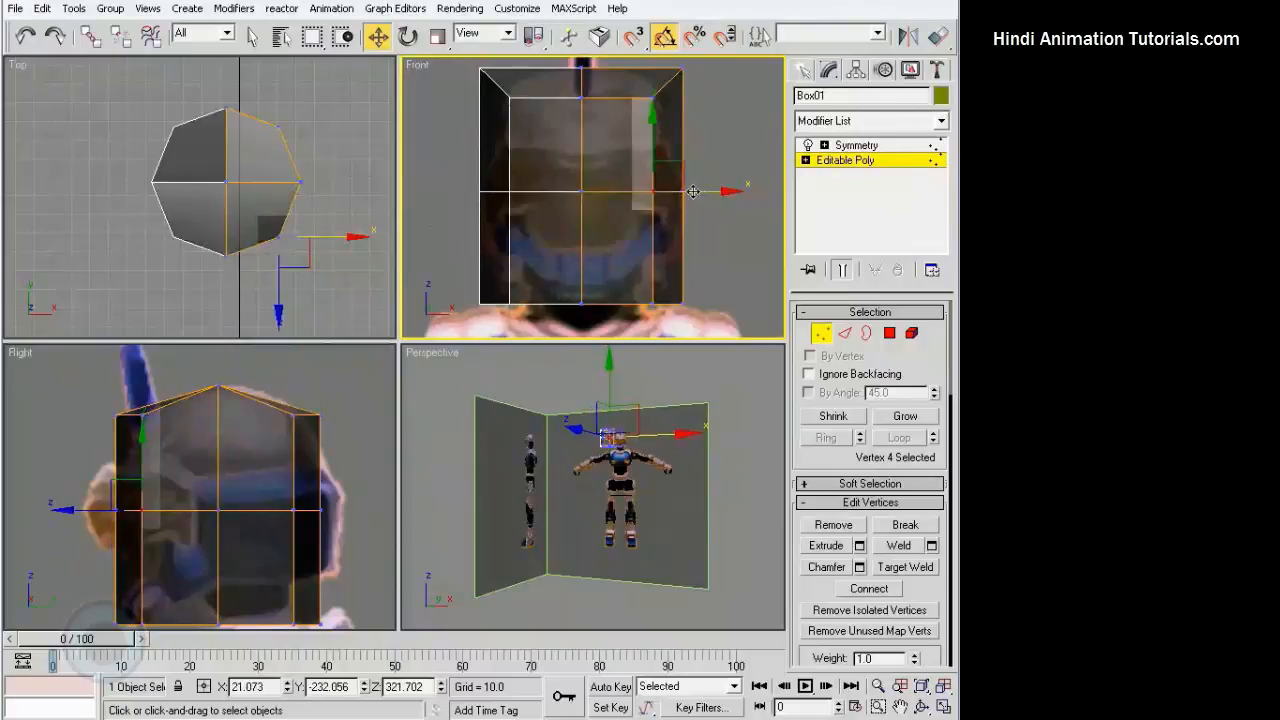
click(683, 191)
drag(698, 167, 740, 257)
key(ctrl+z)
click(683, 303)
key(ctrl+z)
middle_drag(724, 177, 717, 184)
click(717, 184)
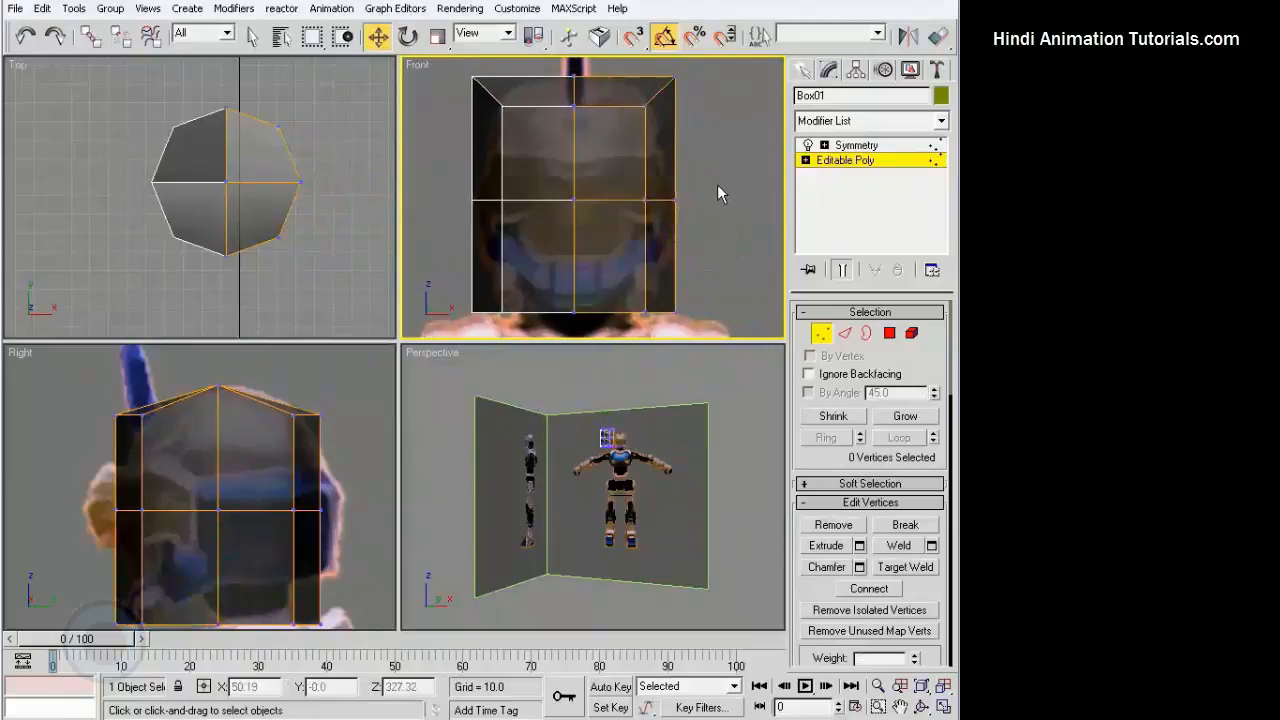
Hide the symmetry end result and raise the head's bottom row of vertices to about Z 293 in the side view
click(846, 270)
scroll(688, 243, down, 2)
mouse_move(280, 464)
middle_down()
mouse_move(288, 423)
mouse_move(288, 450)
middle_up()
middle_drag(201, 505, 205, 471)
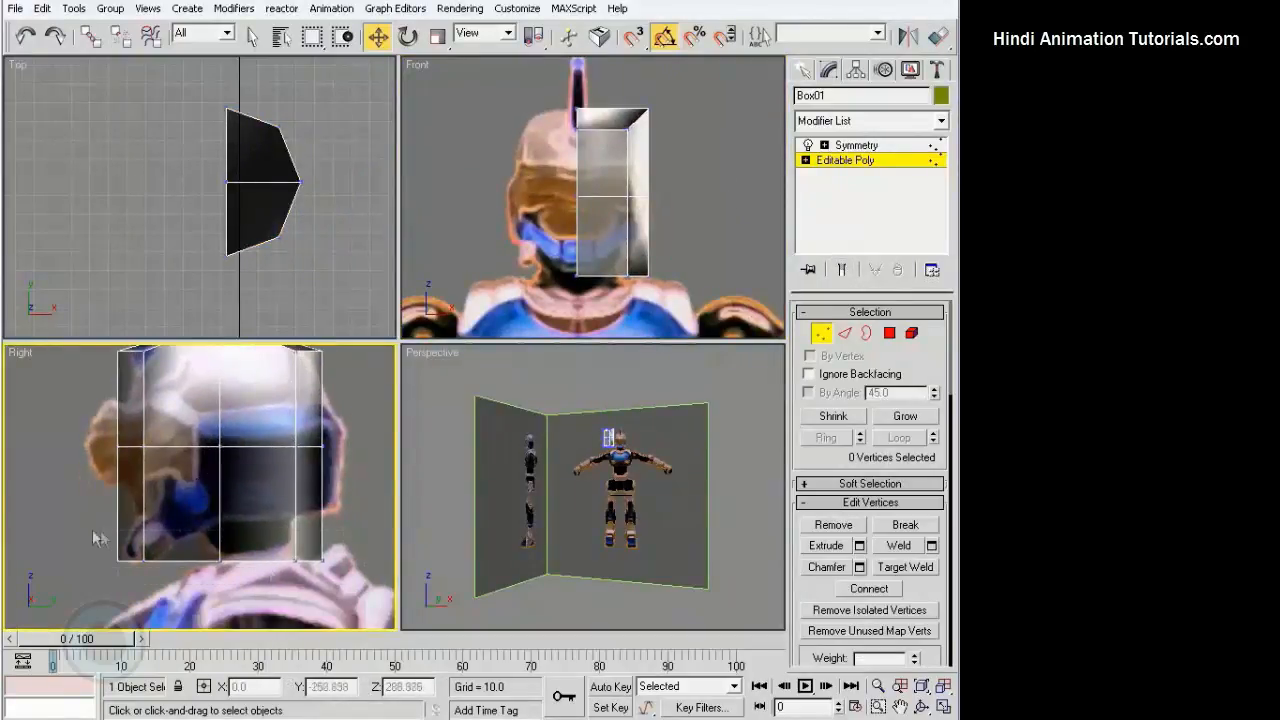
drag(94, 532, 389, 588)
drag(220, 504, 220, 464)
middle_drag(299, 467, 286, 500)
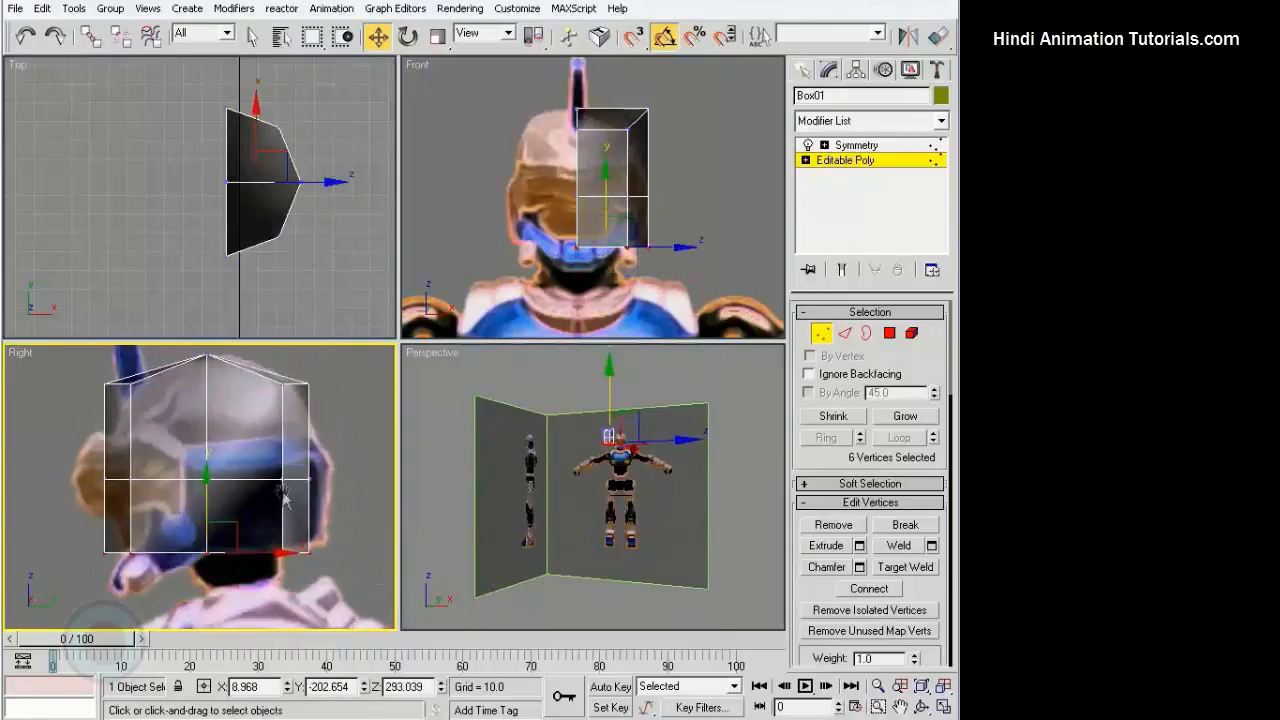
Push the middle-height edge vertices outward in the side view and pull the antenna-side bottom corner inward to follow the helmet outline
mouse_move(330, 468)
mouse_down()
mouse_move(275, 490)
mouse_move(352, 478)
mouse_up()
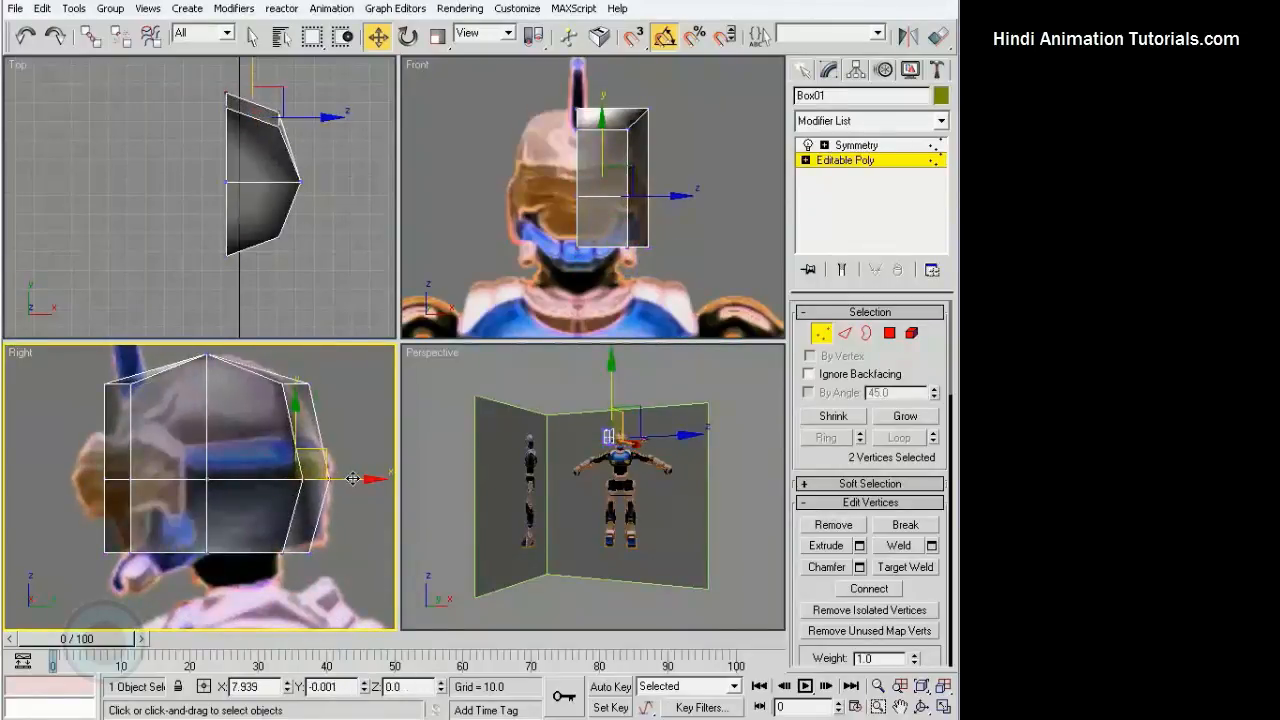
click(363, 437)
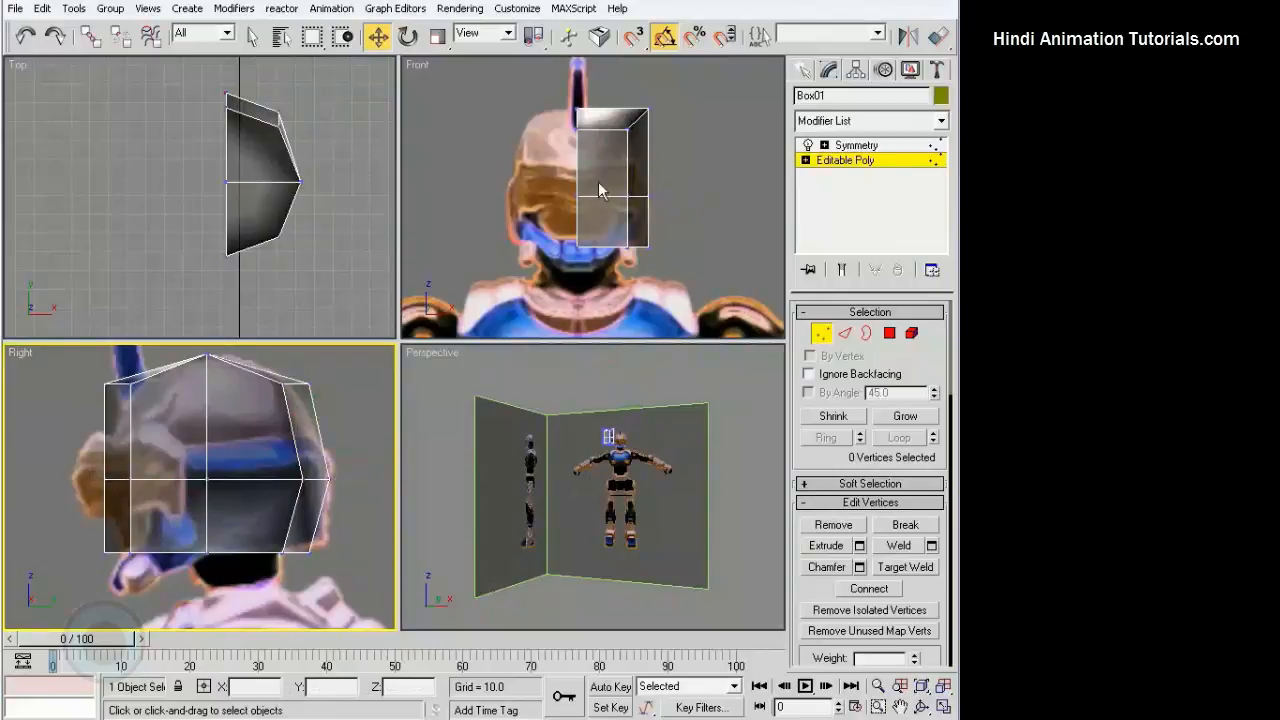
middle_drag(255, 462, 255, 463)
drag(90, 532, 195, 553)
middle_drag(371, 453, 363, 503)
Move the top corner vertices on both sides of the side view inward and slightly down to round the crown
drag(80, 410, 149, 468)
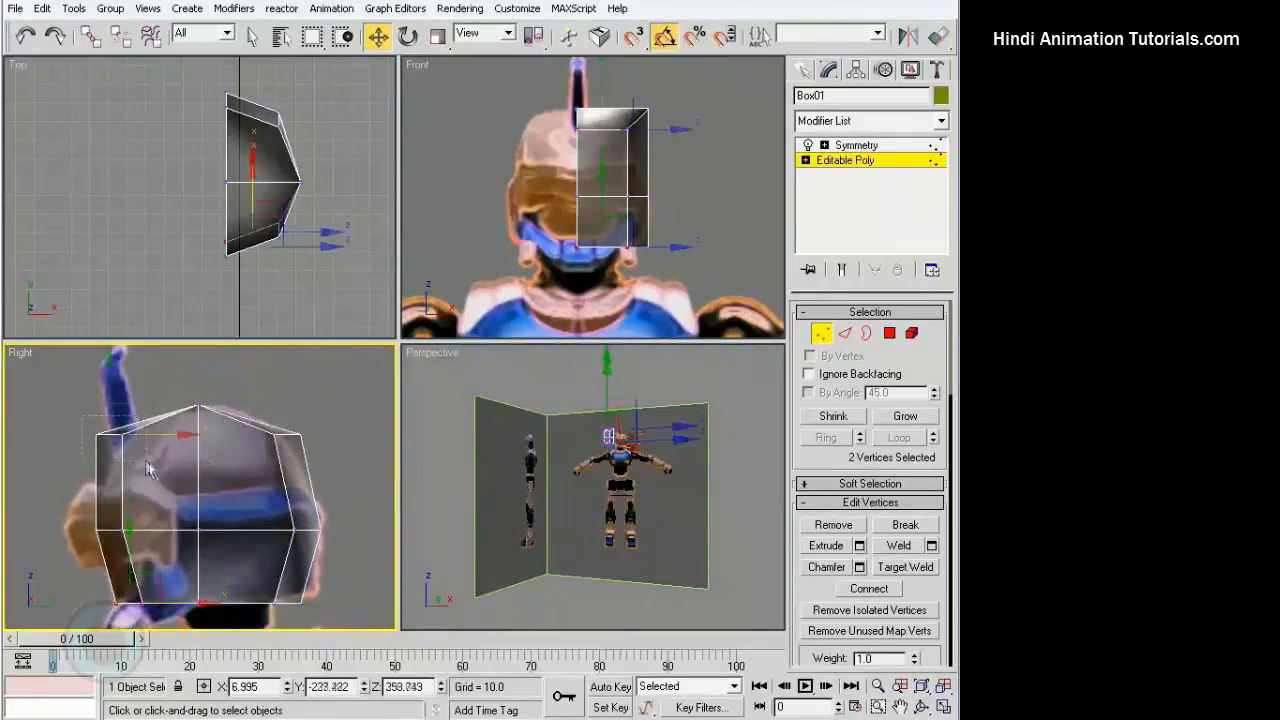
drag(136, 407, 153, 425)
middle_drag(282, 400, 276, 392)
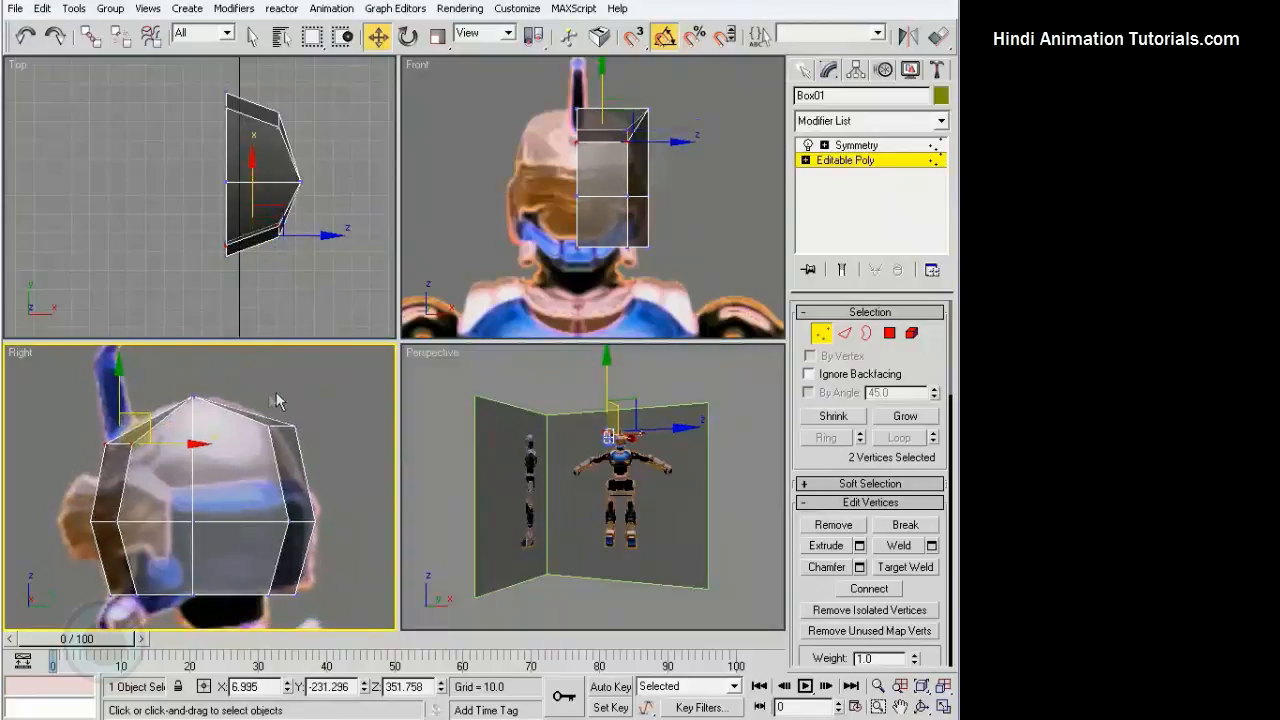
mouse_move(258, 400)
mouse_down()
mouse_move(320, 457)
mouse_move(283, 399)
mouse_up()
click(308, 383)
Move the outermost top vertex of the head inward along X in the top view to taper the crown
middle_drag(589, 221, 554, 249)
scroll(585, 222, up, 2)
scroll(554, 249, up, 2)
middle_drag(610, 446, 628, 505)
scroll(600, 490, up, 5)
middle_drag(388, 267, 385, 266)
scroll(343, 214, up, 2)
middle_drag(329, 207, 355, 243)
scroll(308, 207, up, 3)
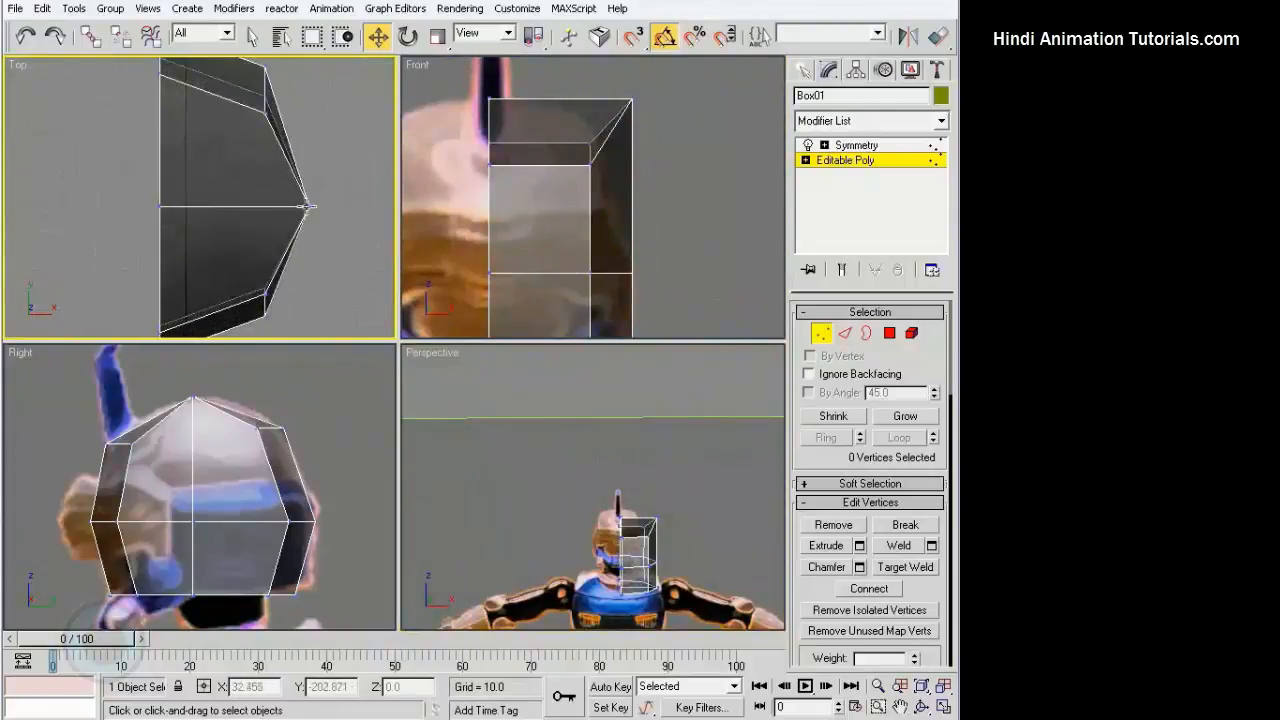
drag(308, 207, 287, 207)
scroll(646, 180, down, 2)
click(646, 180)
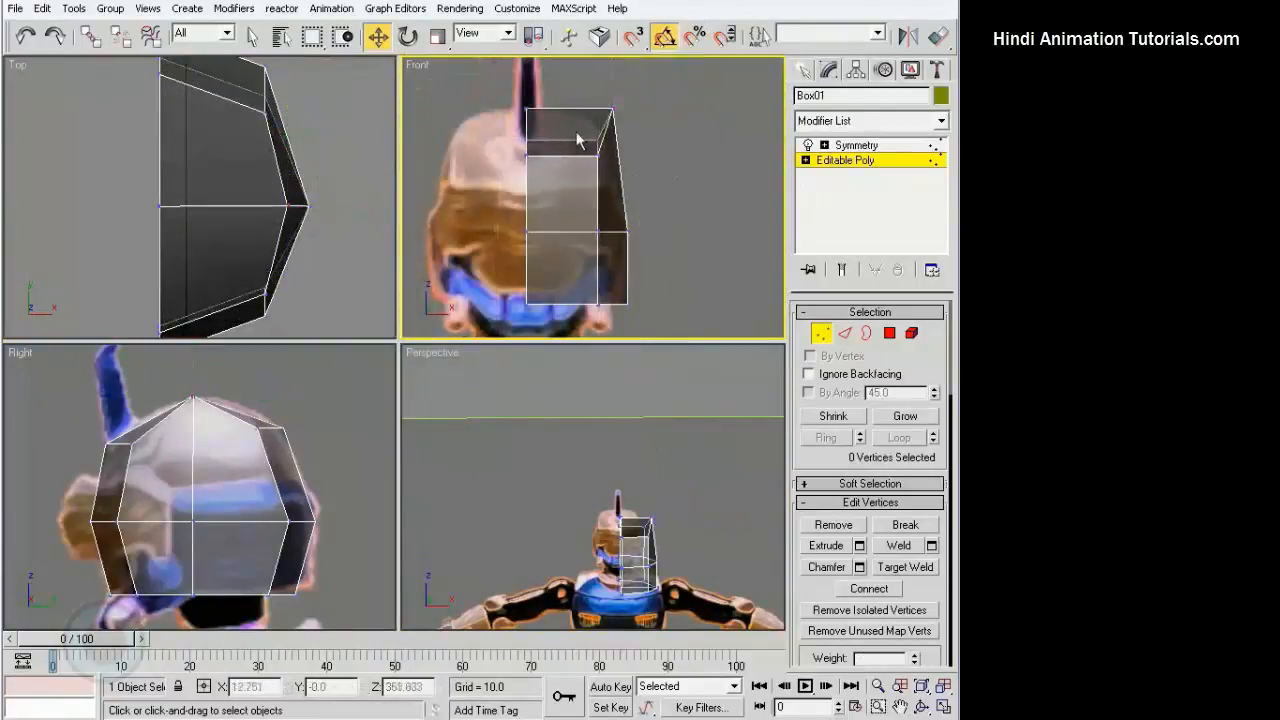
Lower the outer middle vertex of the crown in the side view, leaving the central apex in place
mouse_move(576, 132)
mouse_down()
mouse_move(604, 170)
mouse_move(598, 138)
mouse_up()
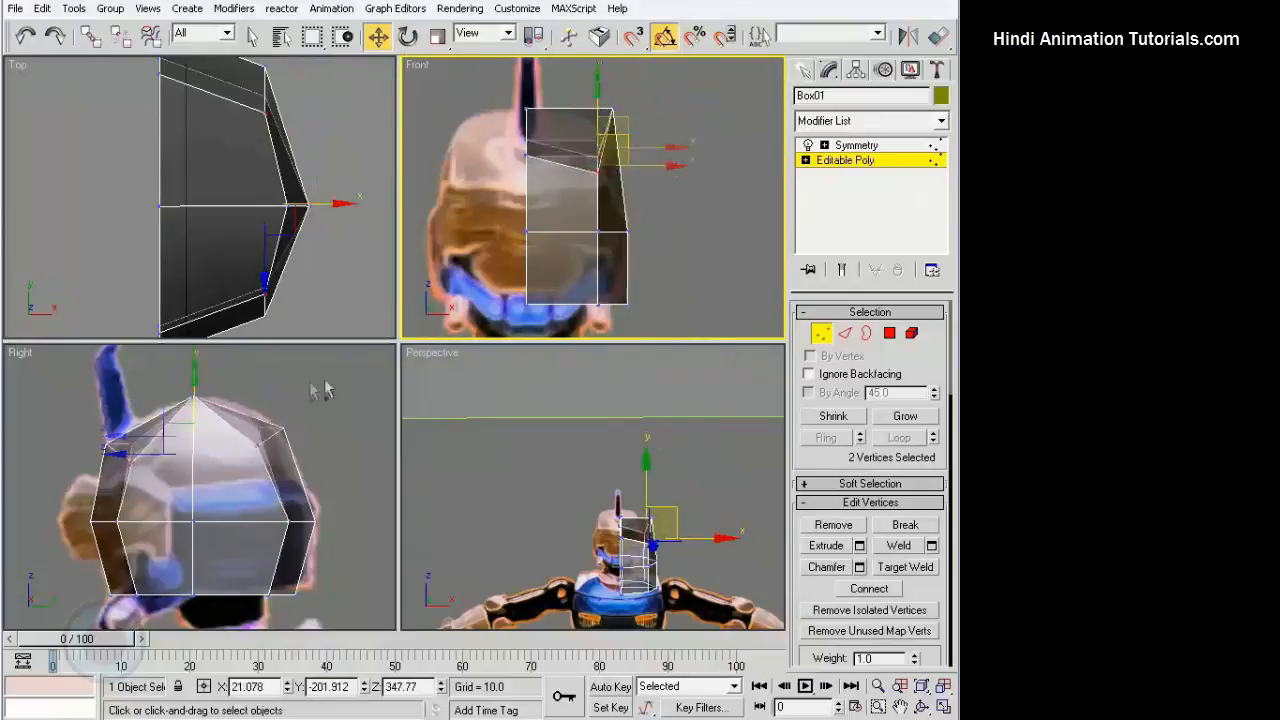
key(ctrl+z)
scroll(205, 395, up, 2)
drag(189, 399, 170, 380)
click(237, 424)
alt+drag(140, 185, 180, 236)
mouse_move(191, 360)
mouse_down()
mouse_move(191, 386)
mouse_move(198, 372)
mouse_up()
scroll(201, 355, down, 2)
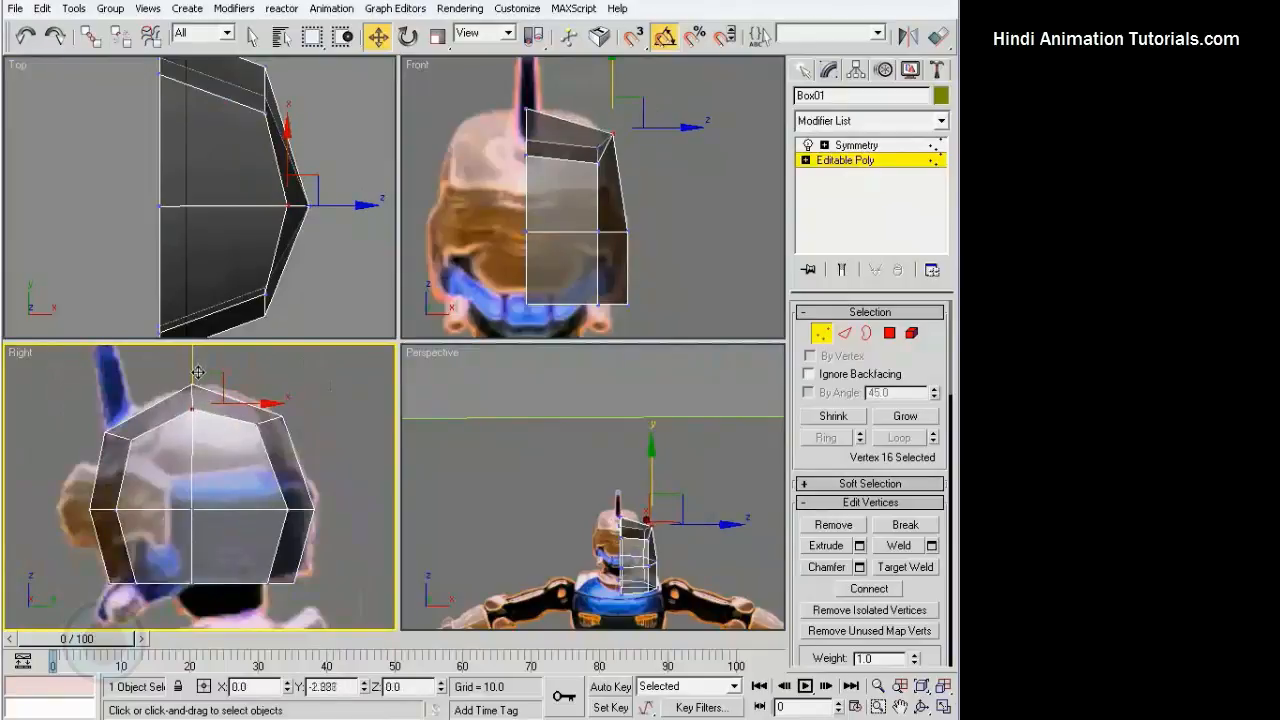
click(279, 378)
Move the head's bottom outer vertex slightly inward in the front view, to about X 31
middle_drag(578, 240, 585, 226)
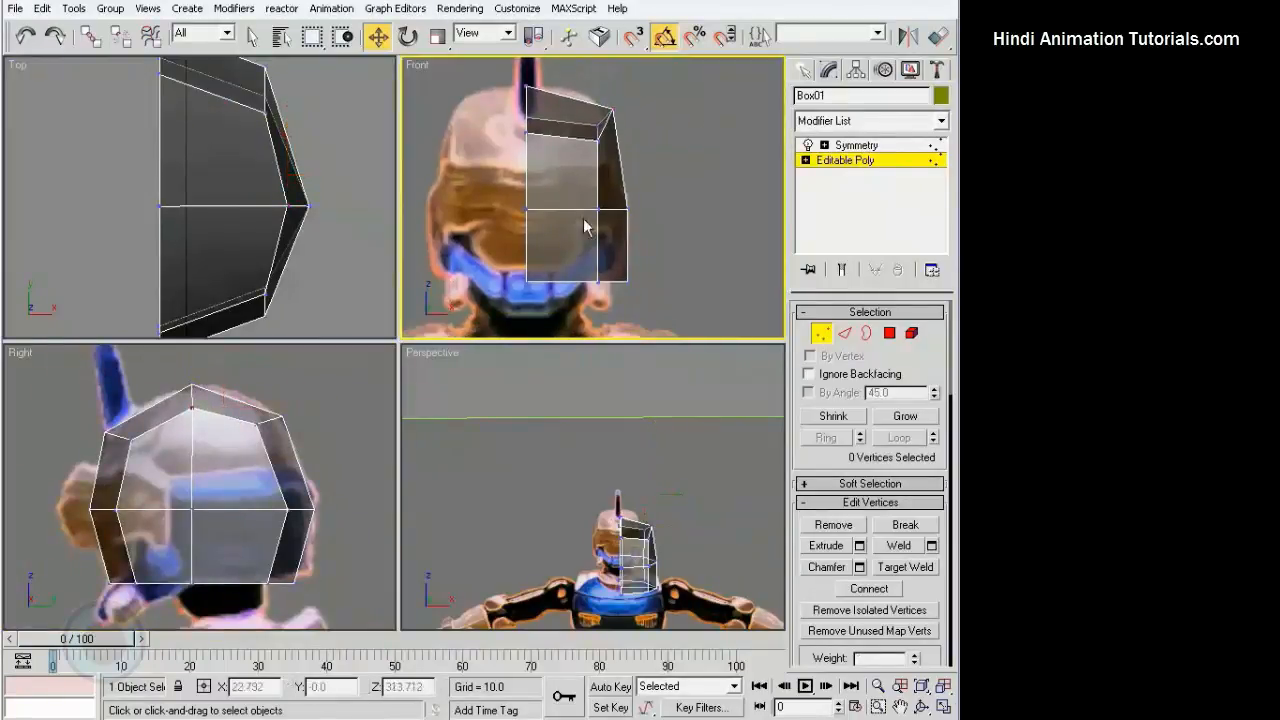
scroll(631, 260, up, 4)
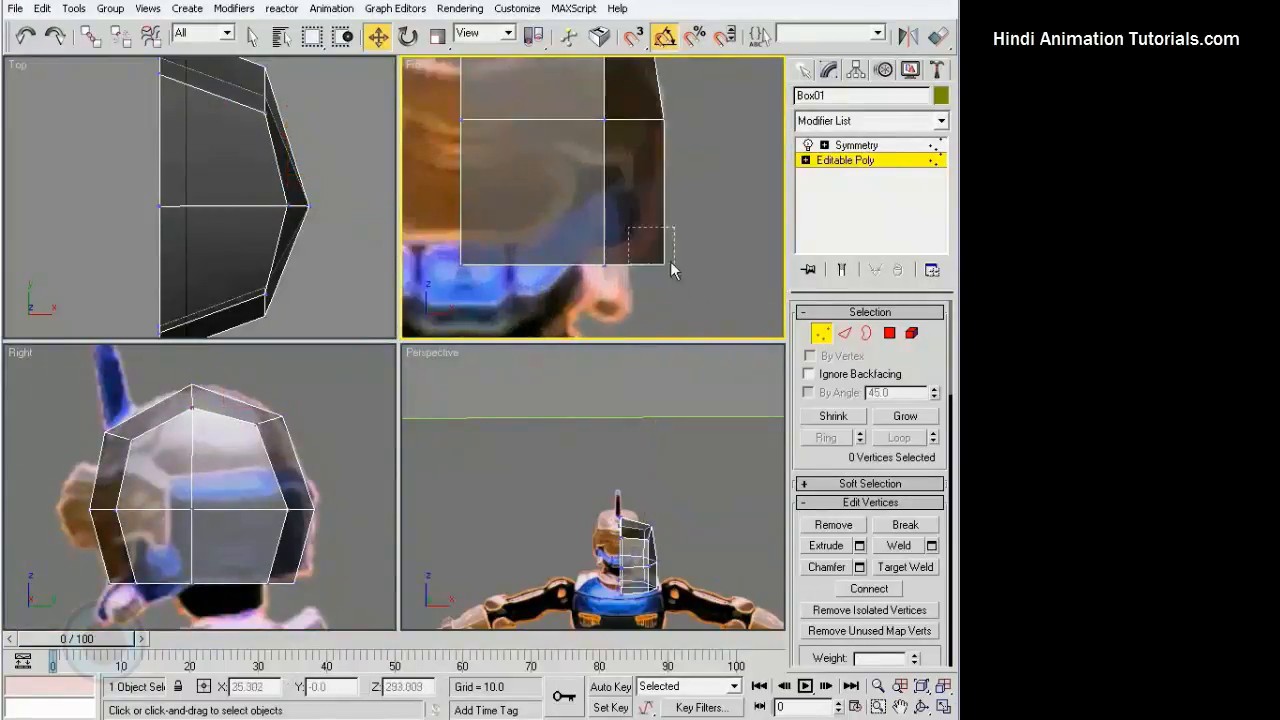
drag(671, 265, 695, 262)
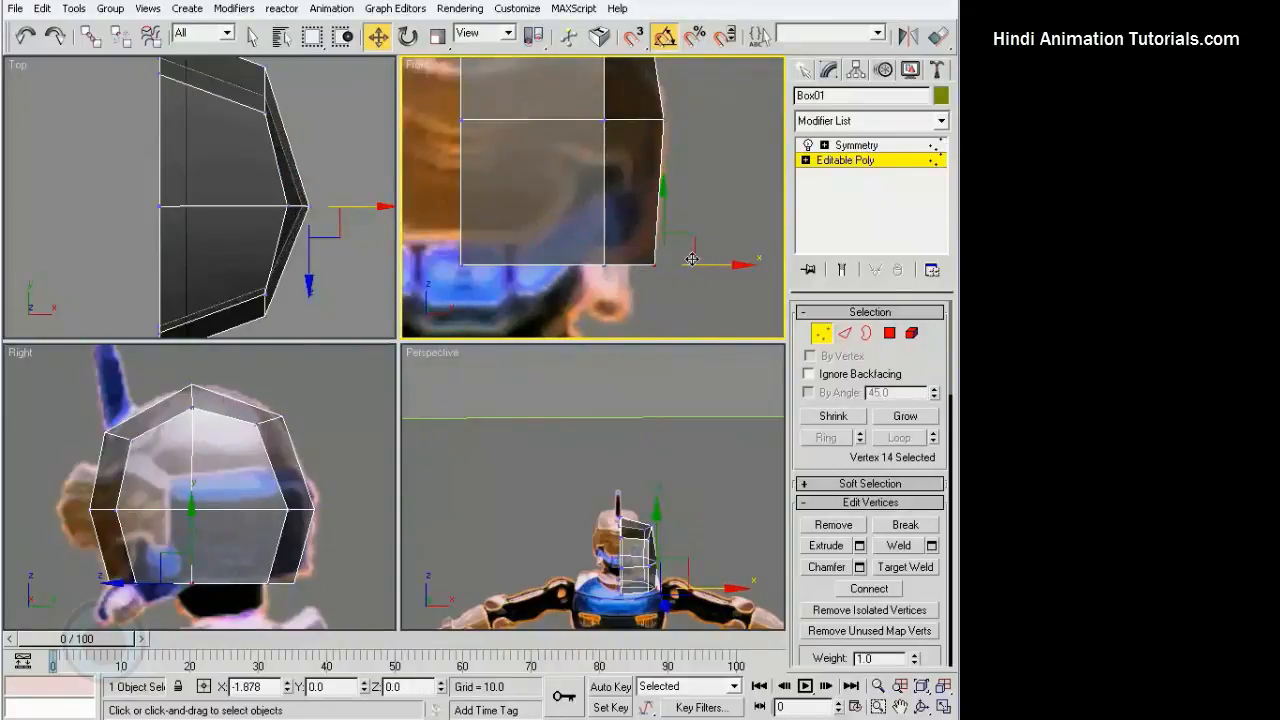
scroll(592, 193, down, 5)
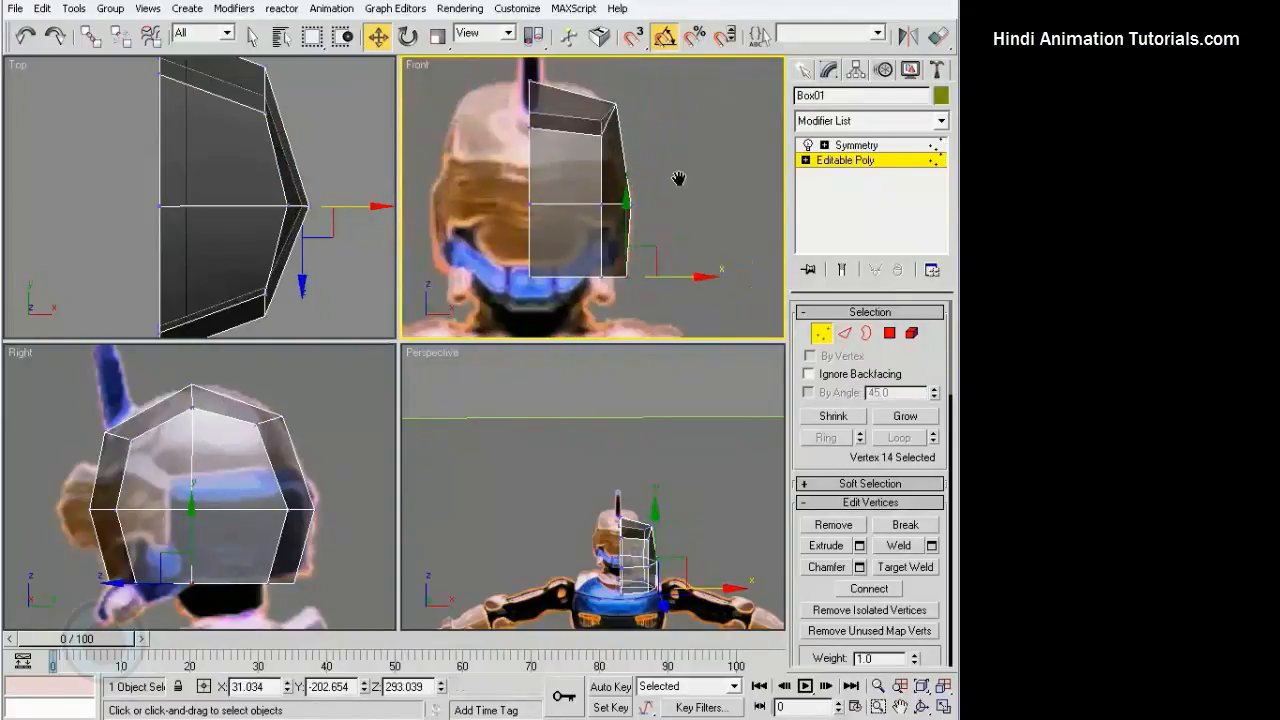
click(585, 262)
Extrude the two polygons on the head's underside downward by a height of 10 as a group
scroll(640, 516, up, 10)
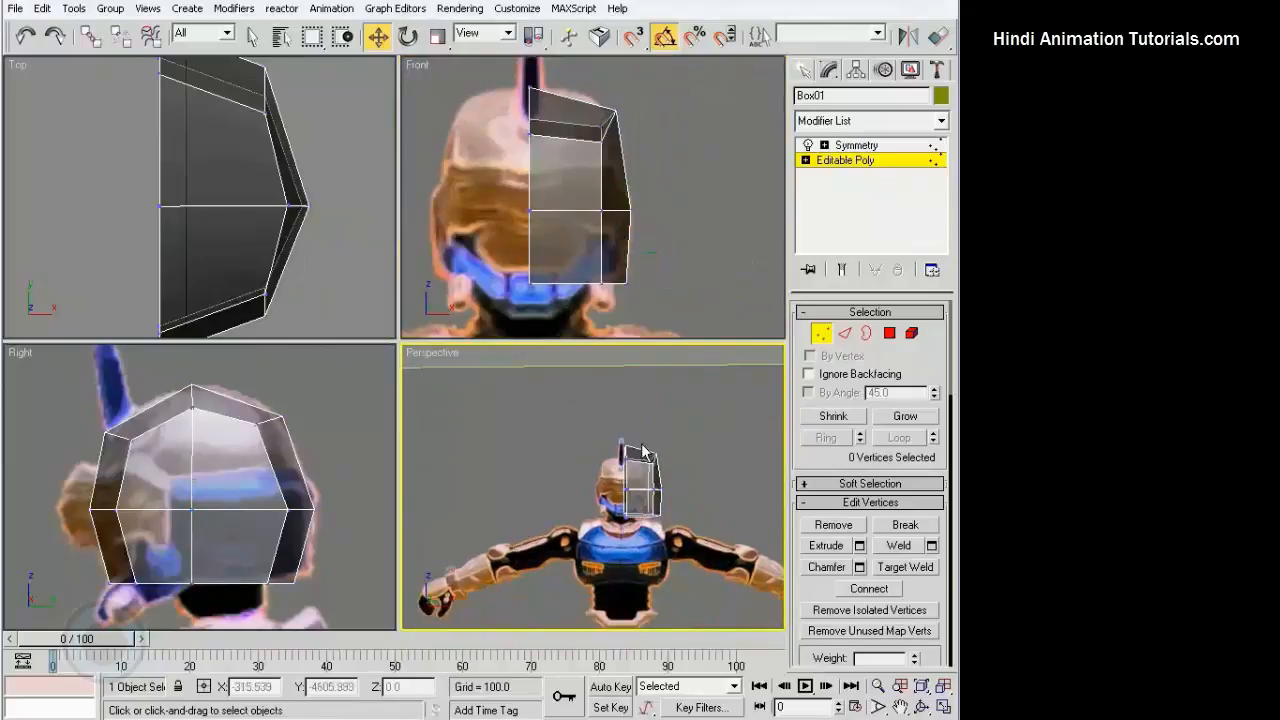
alt+middle_drag(528, 477, 573, 462)
scroll(490, 333, up, 2)
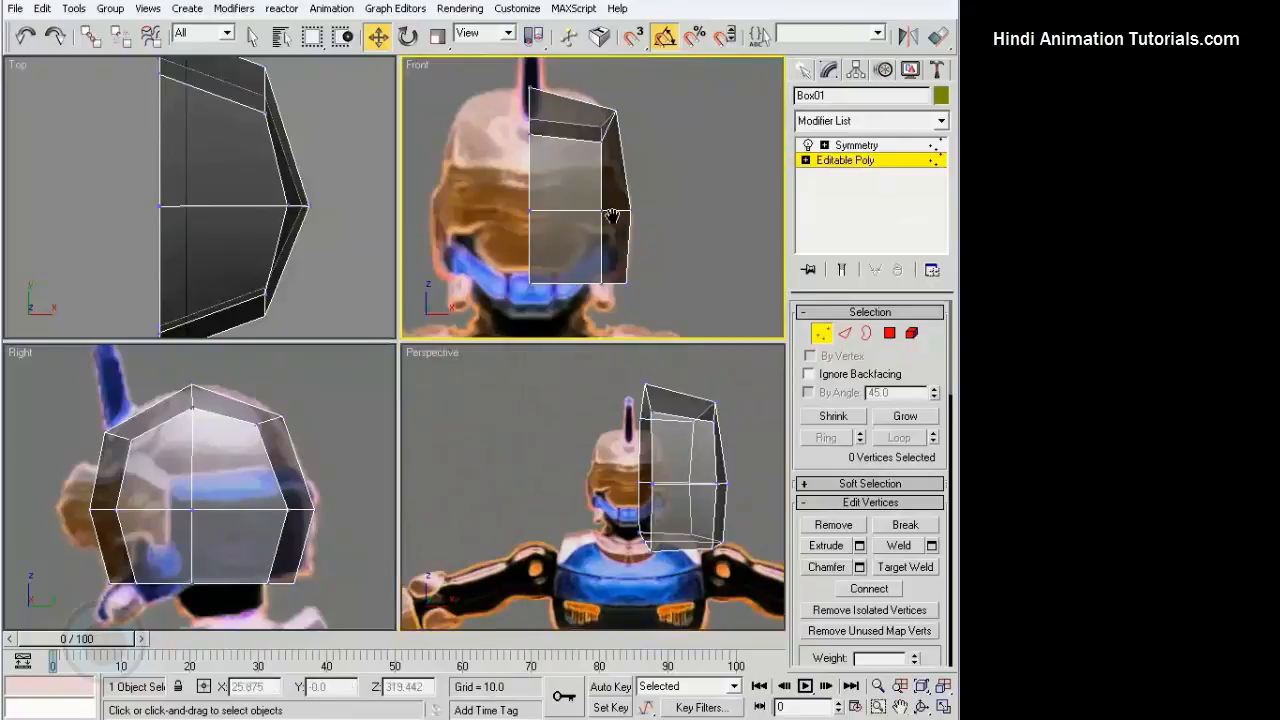
click(891, 334)
alt+middle_drag(651, 269, 640, 228)
click(530, 191)
ctrl+click(548, 225)
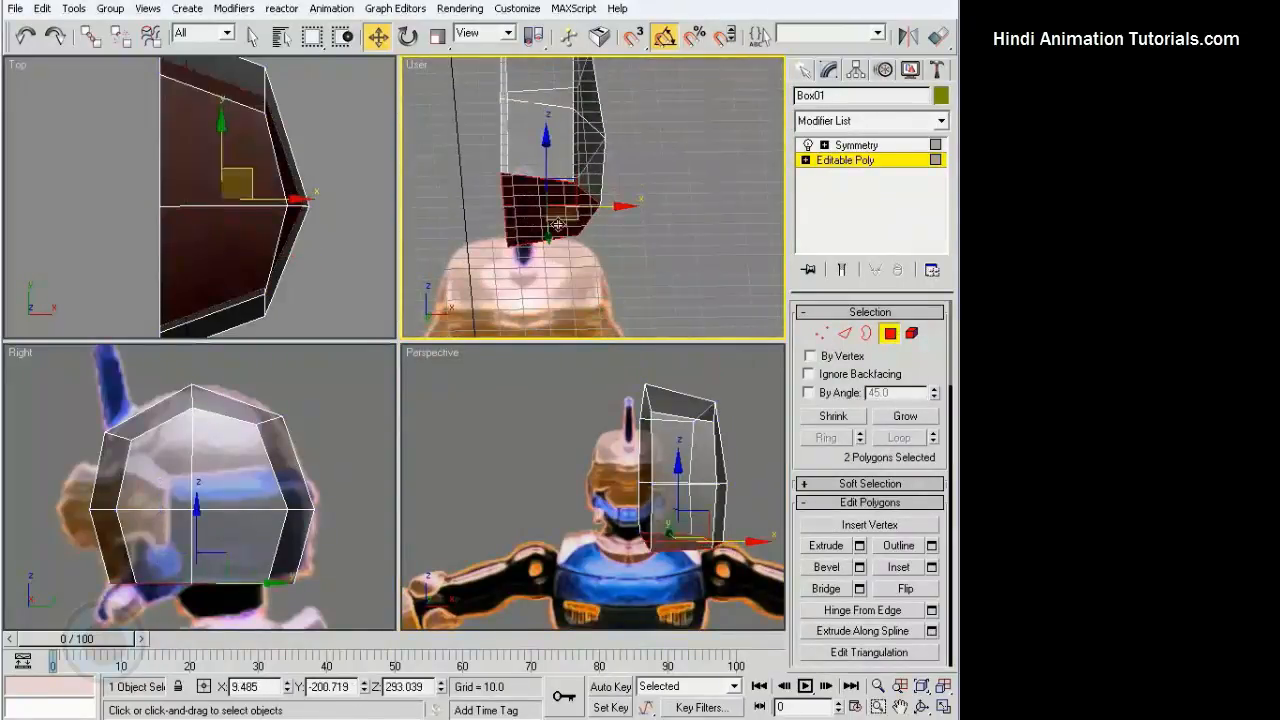
key(f)
scroll(643, 210, up, 5)
middle_drag(644, 210, 606, 282)
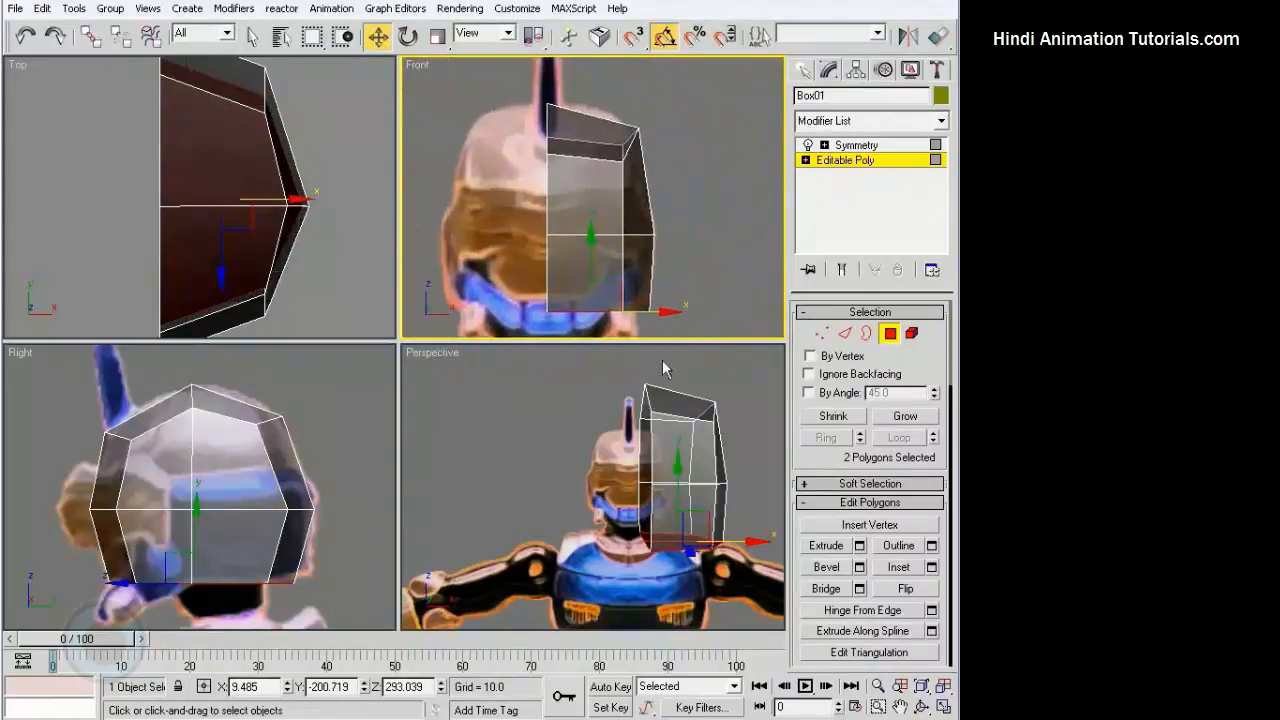
alt+middle_drag(663, 400, 480, 420)
scroll(201, 500, up, 2)
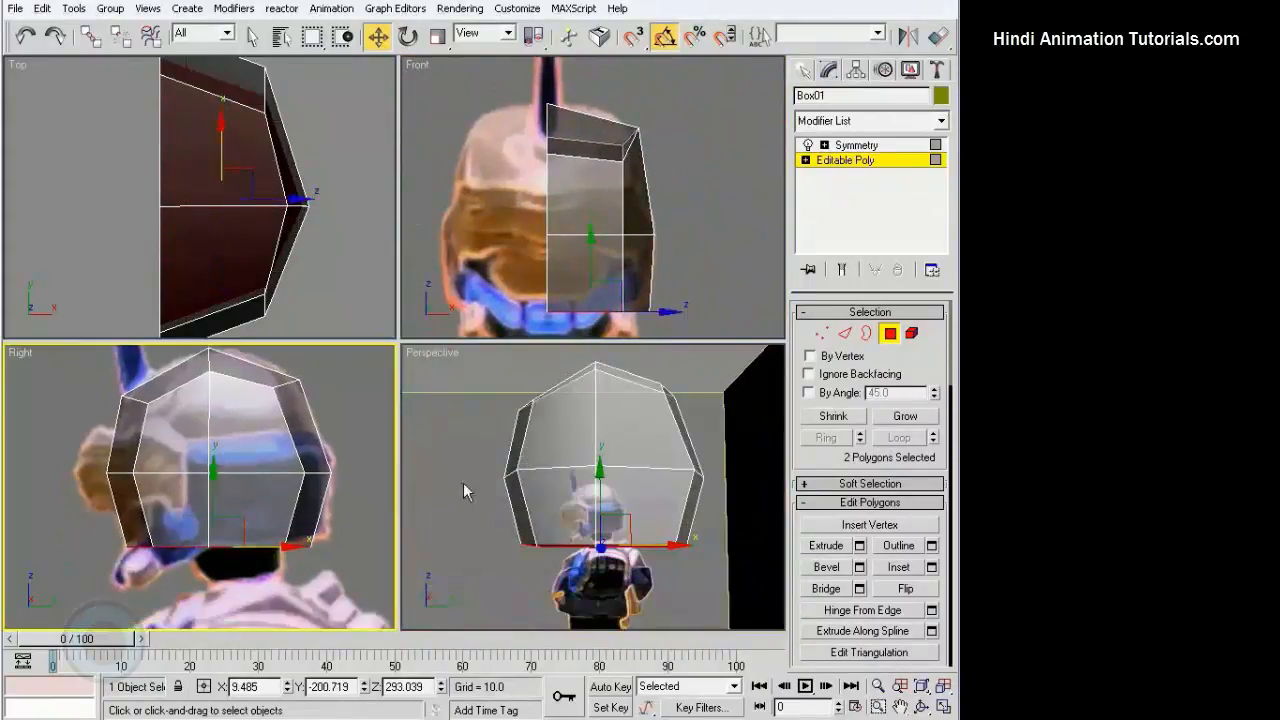
click(859, 545)
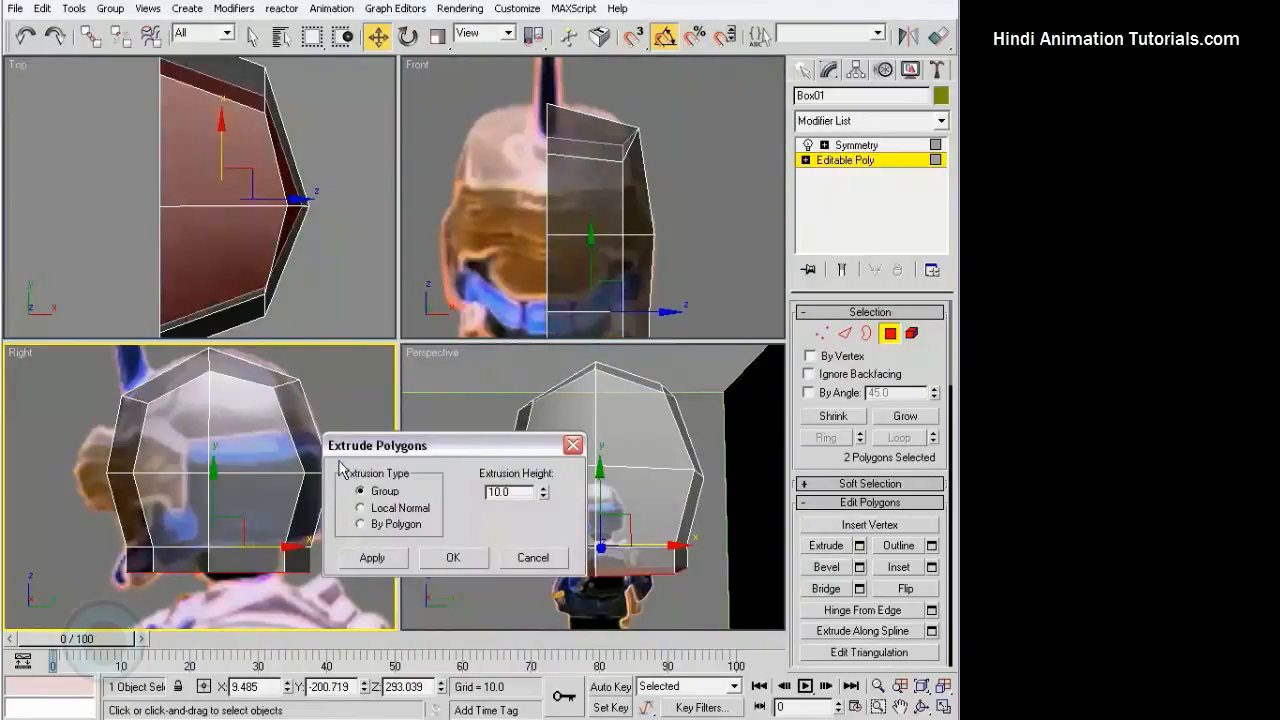
middle_drag(282, 467, 272, 442)
click(456, 561)
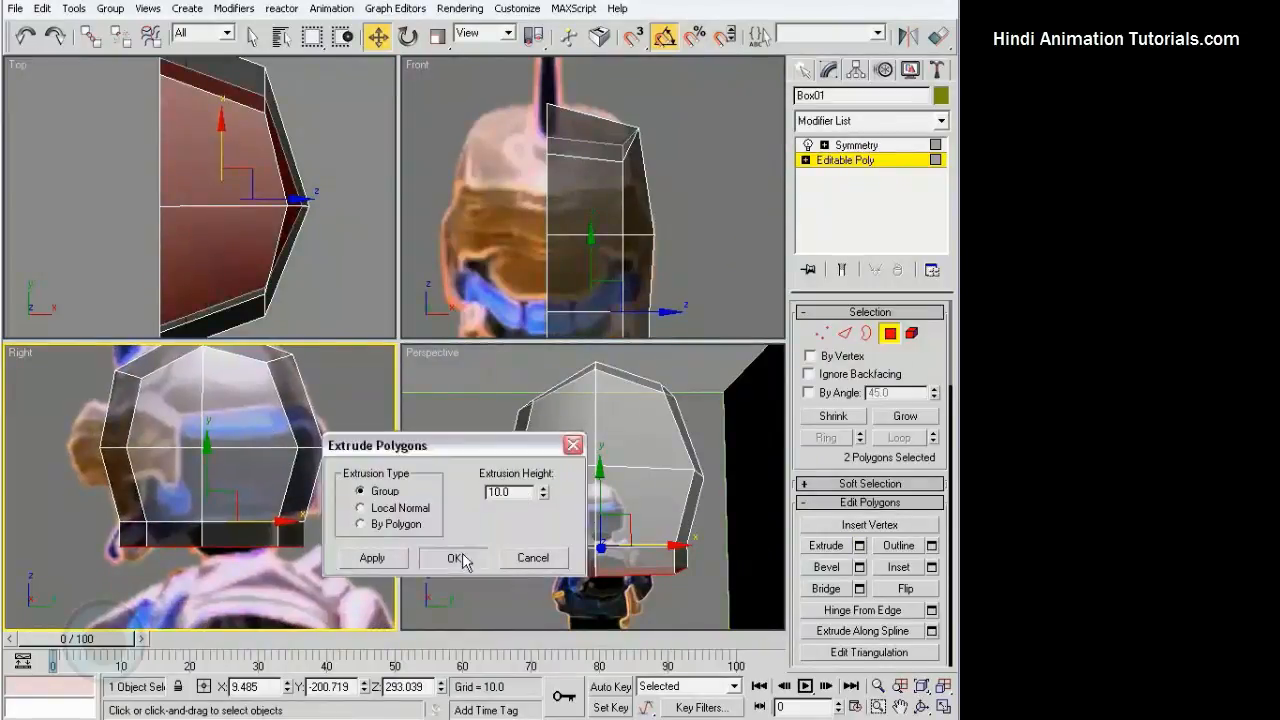
Delete the two inner polygons of the new extrusion along the symmetry plane
middle_drag(280, 498, 298, 488)
scroll(530, 305, down, 2)
middle_drag(531, 312, 547, 238)
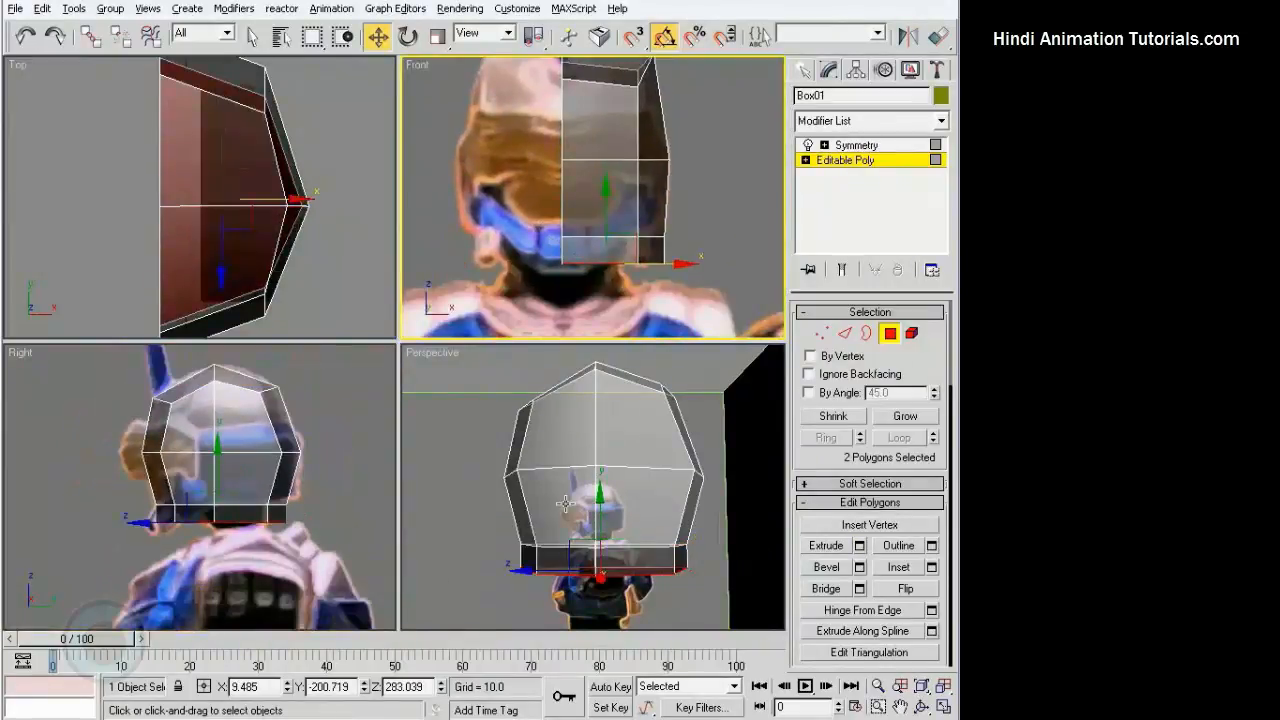
alt+middle_drag(565, 503, 662, 514)
scroll(683, 514, up, 4)
click(590, 571)
ctrl+click(663, 580)
key(Delete)
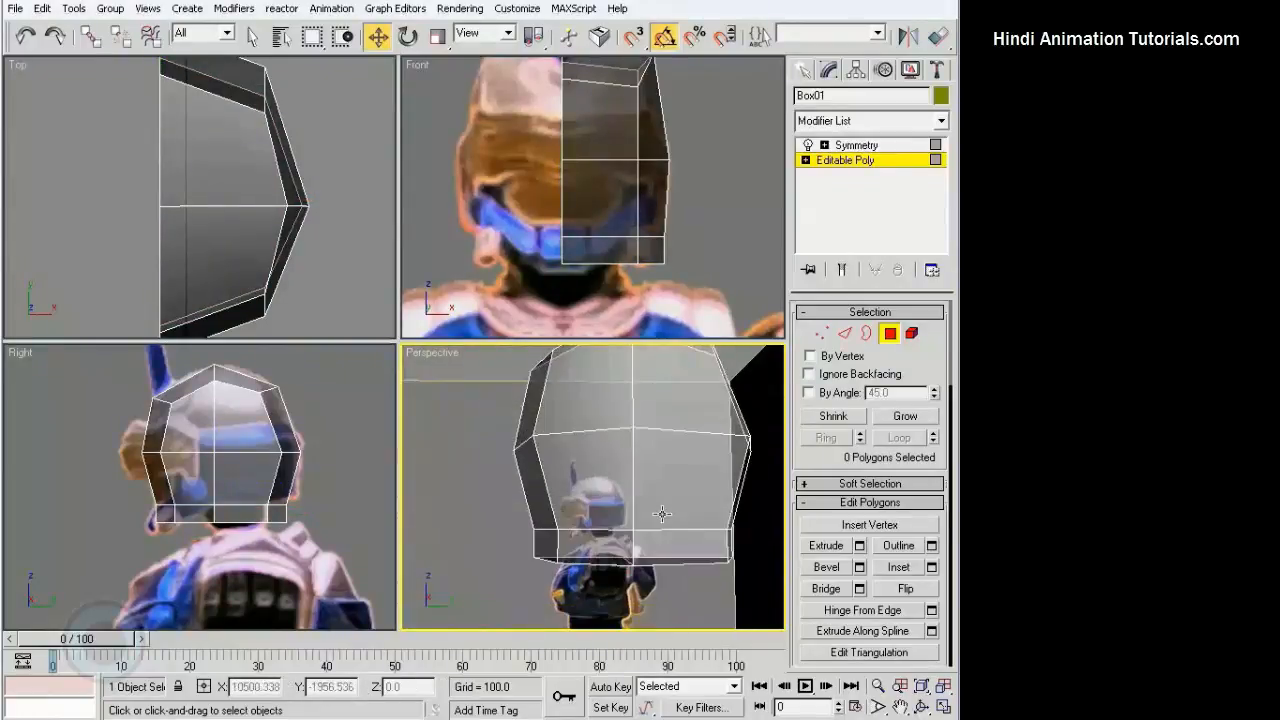
Move the three outer bottom vertices of the extrusion inward along X in the front view, to about X 8
click(821, 333)
scroll(366, 417, up, 4)
middle_drag(366, 417, 284, 417)
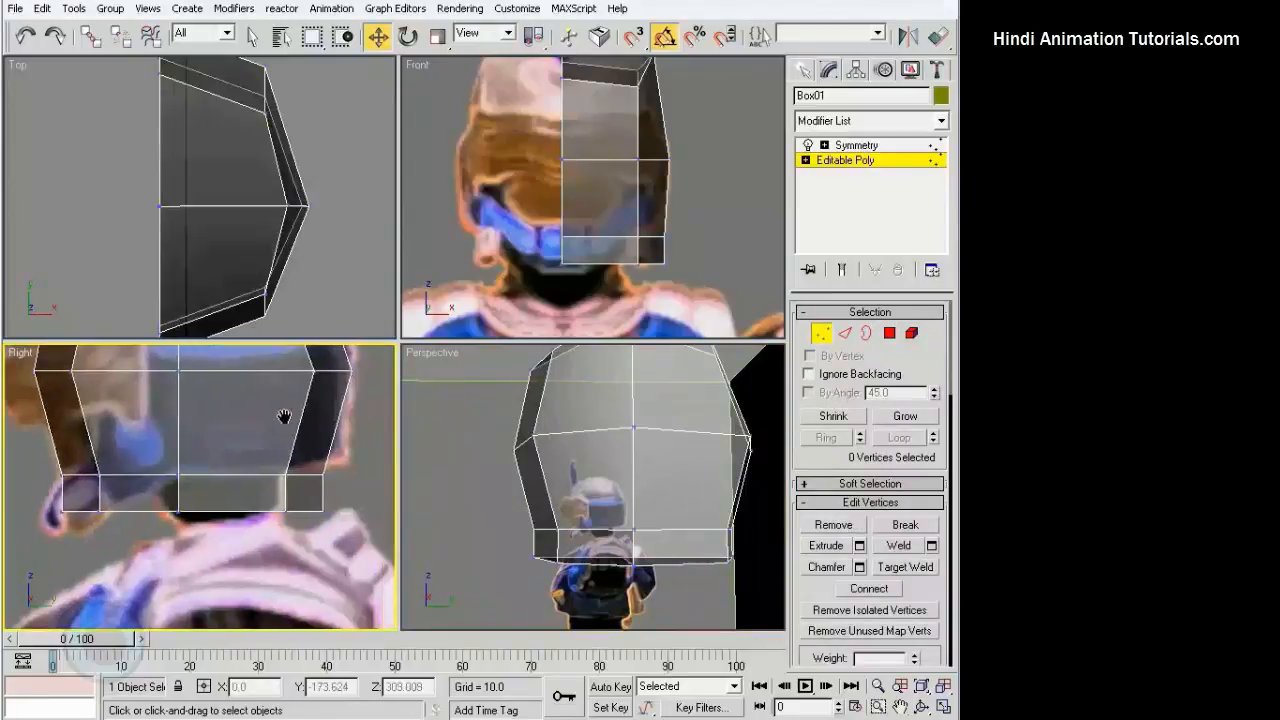
drag(36, 505, 9, 495)
scroll(200, 508, up, 2)
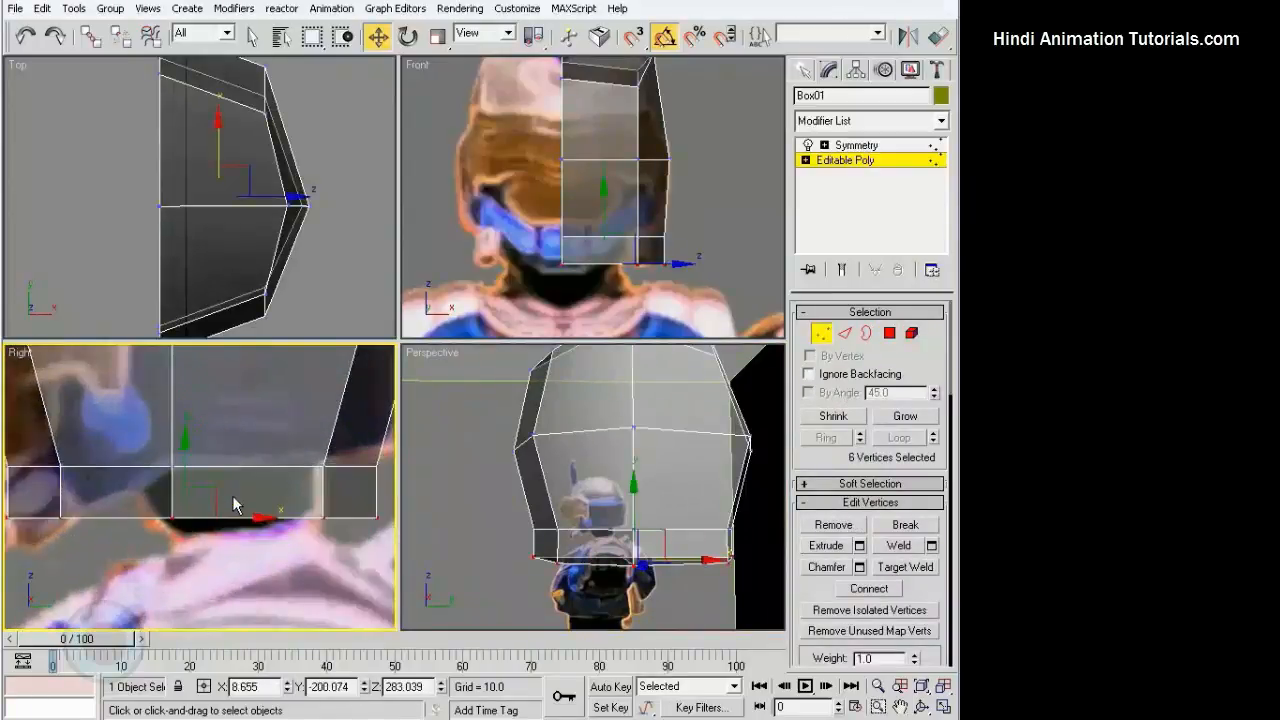
middle_drag(220, 482, 260, 460)
middle_drag(663, 259, 663, 266)
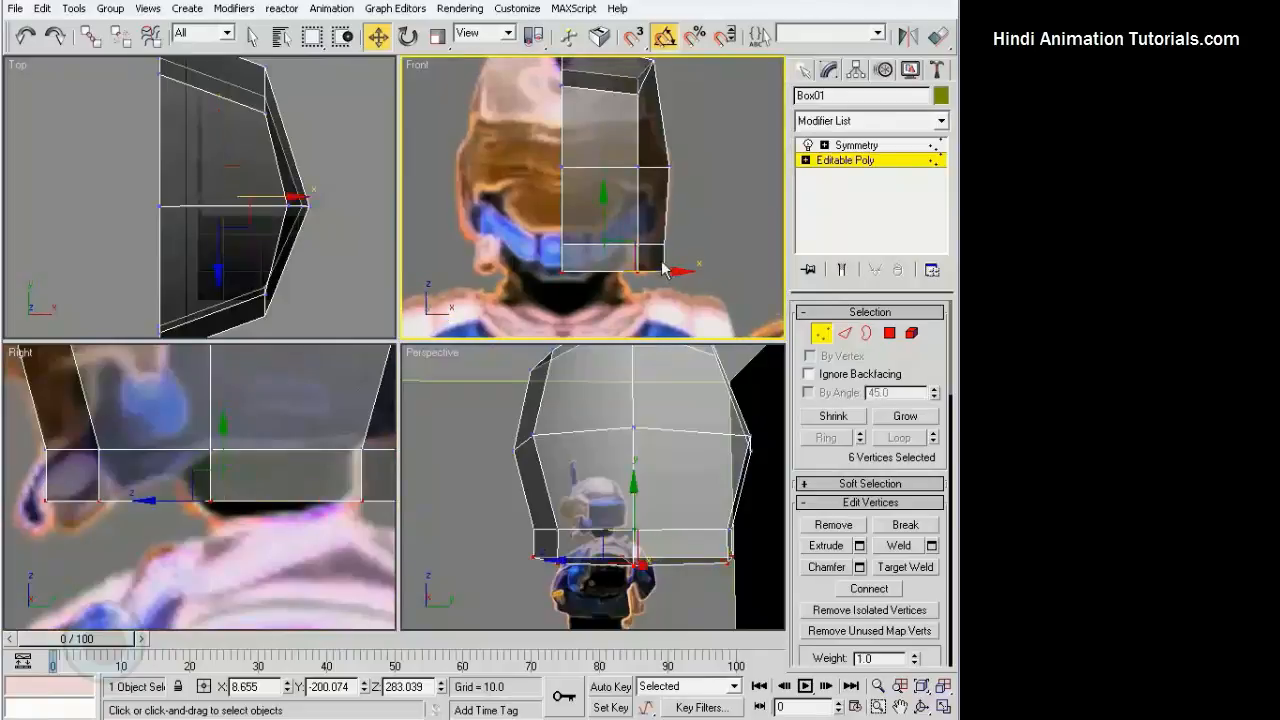
alt+drag(523, 256, 584, 297)
middle_drag(330, 220, 339, 227)
middle_drag(585, 228, 628, 218)
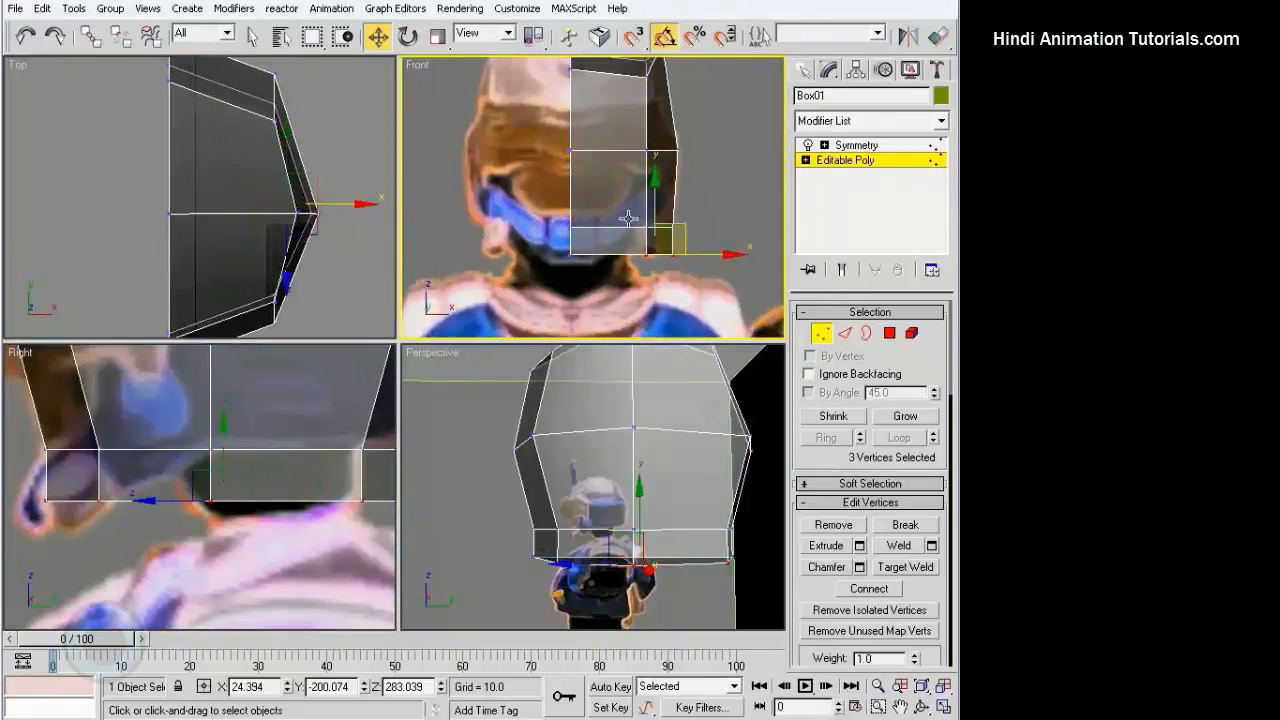
drag(702, 260, 664, 248)
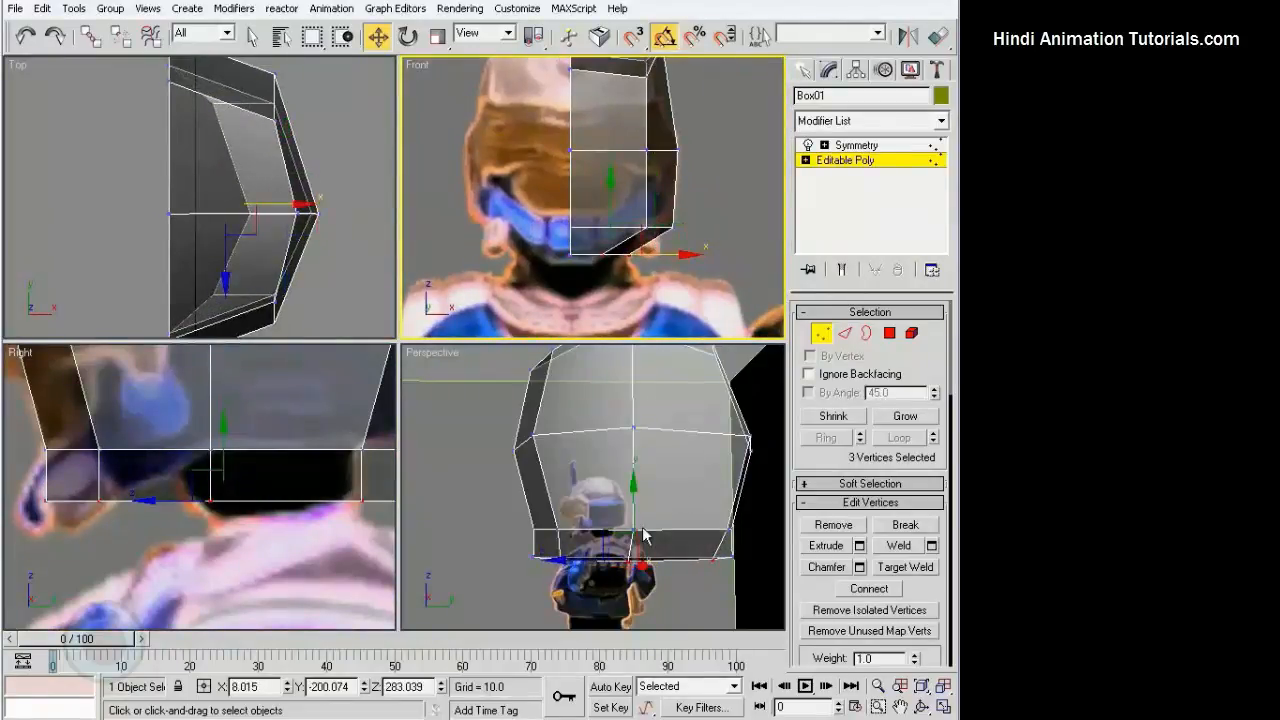
Raise the two lower vertex rows in the side view, then lift the lowest row further to about Z 293.4
alt+middle_drag(643, 531, 668, 518)
middle_click(231, 509)
scroll(231, 509, down, 2)
middle_drag(253, 486, 240, 529)
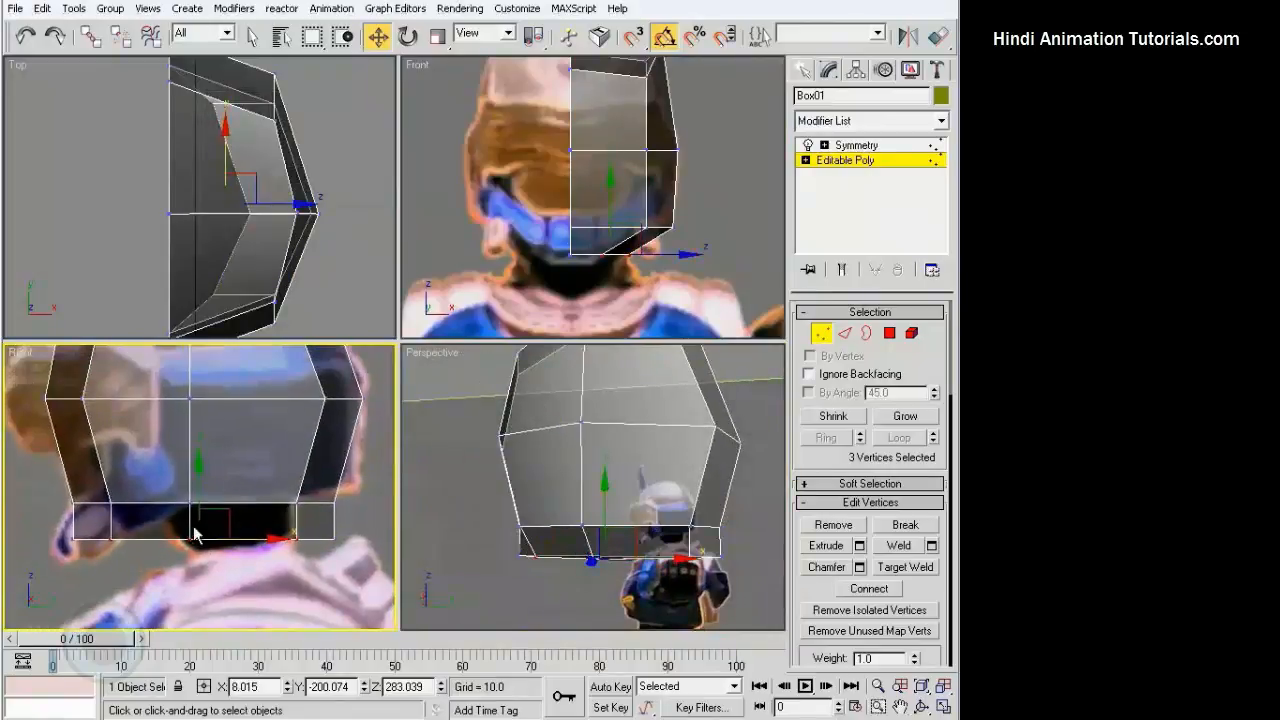
click(73, 485)
drag(278, 570, 298, 566)
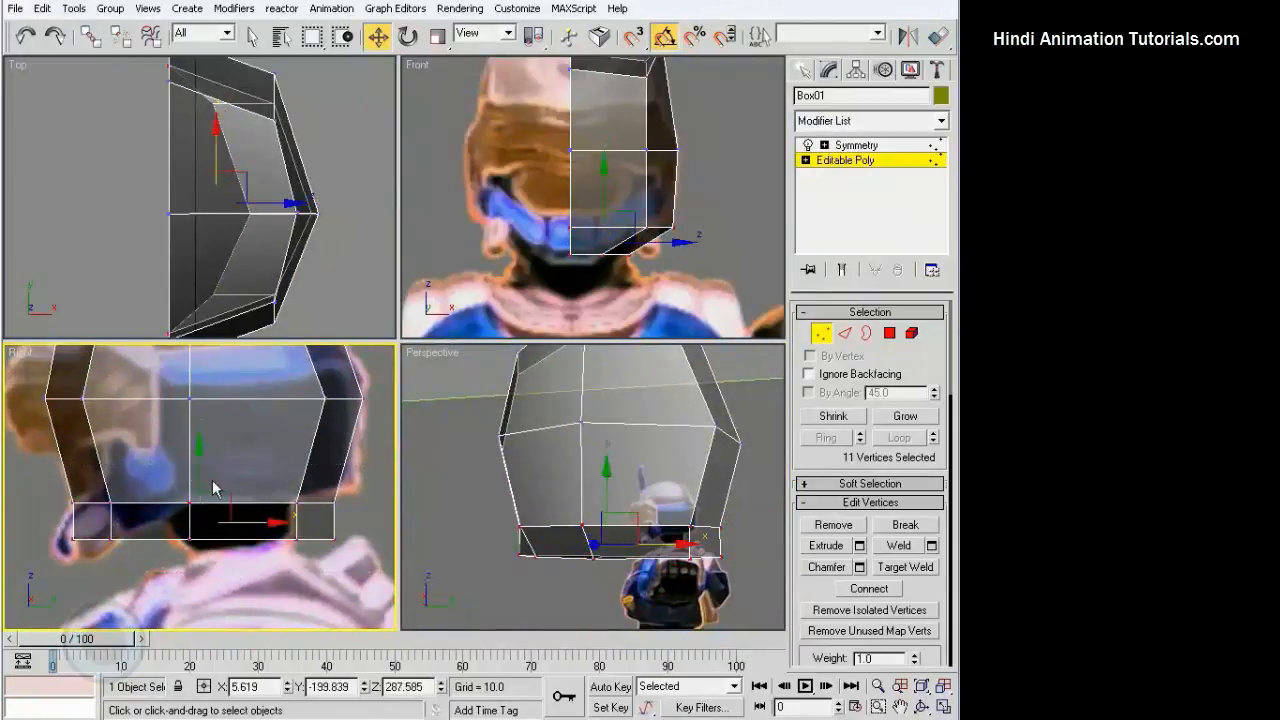
drag(213, 488, 213, 468)
click(85, 522)
drag(278, 547, 280, 548)
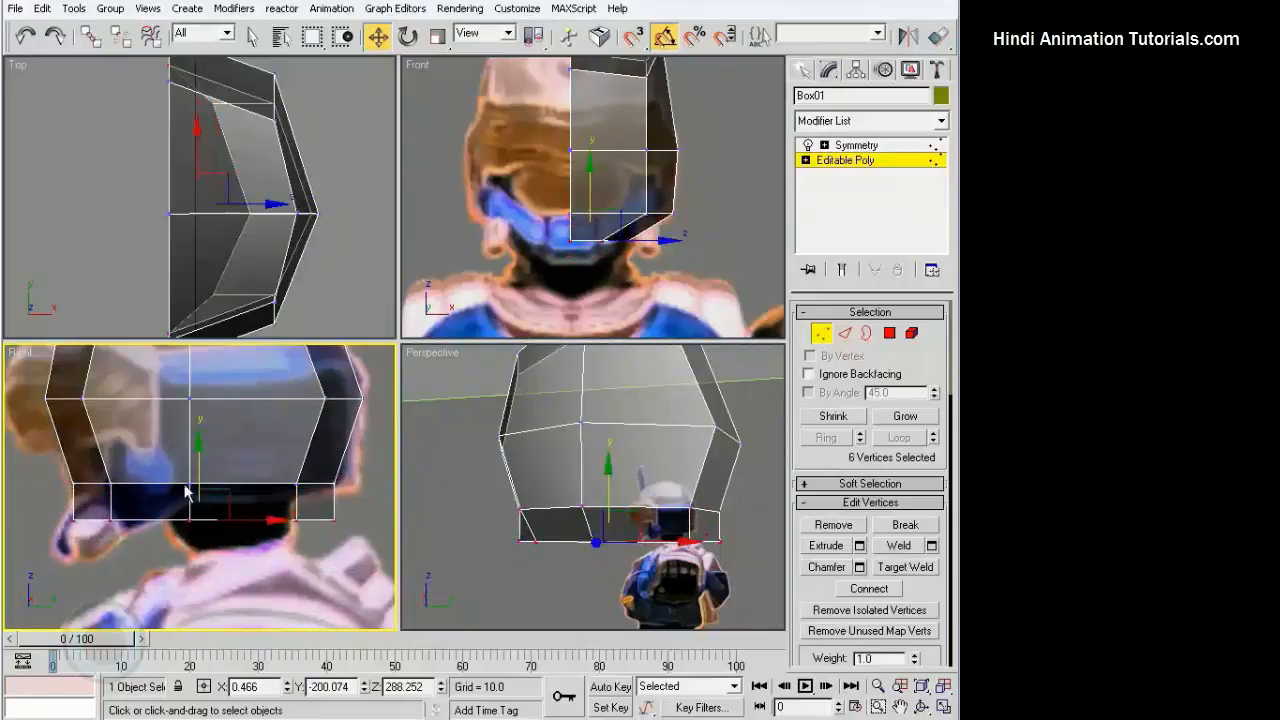
drag(199, 476, 199, 457)
Move the bottom row's corner vertices inward at both ends in the side view to taper the underside
alt+middle_drag(583, 496, 599, 313)
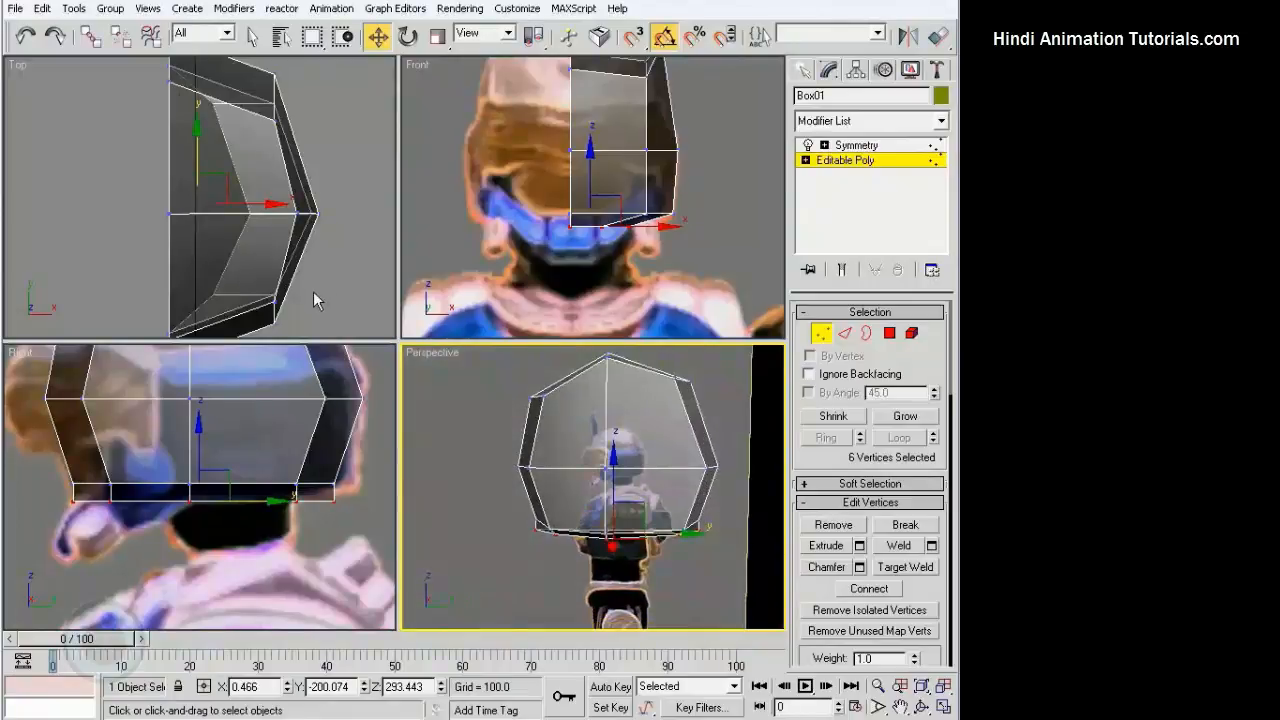
middle_drag(275, 440, 283, 420)
drag(290, 466, 370, 500)
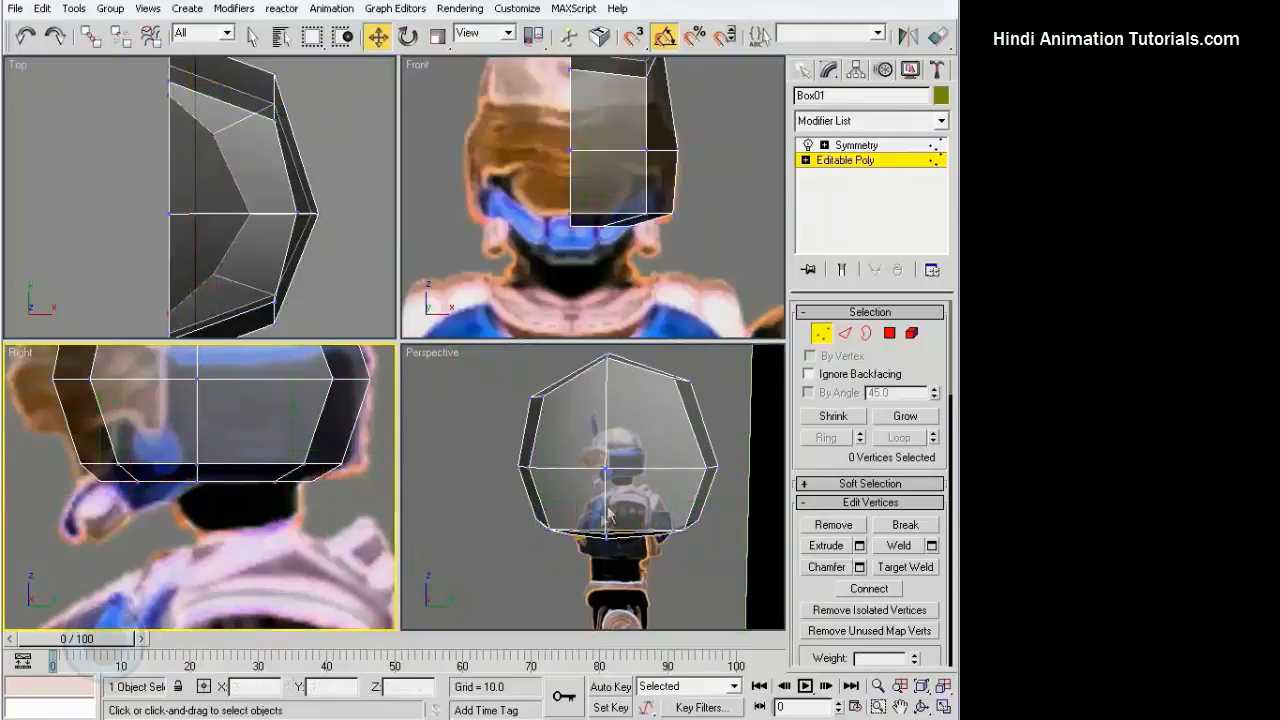
Scale the two outer end vertices of the underside apart along Y
alt+middle_drag(607, 508, 741, 386)
alt+middle_drag(643, 457, 650, 396)
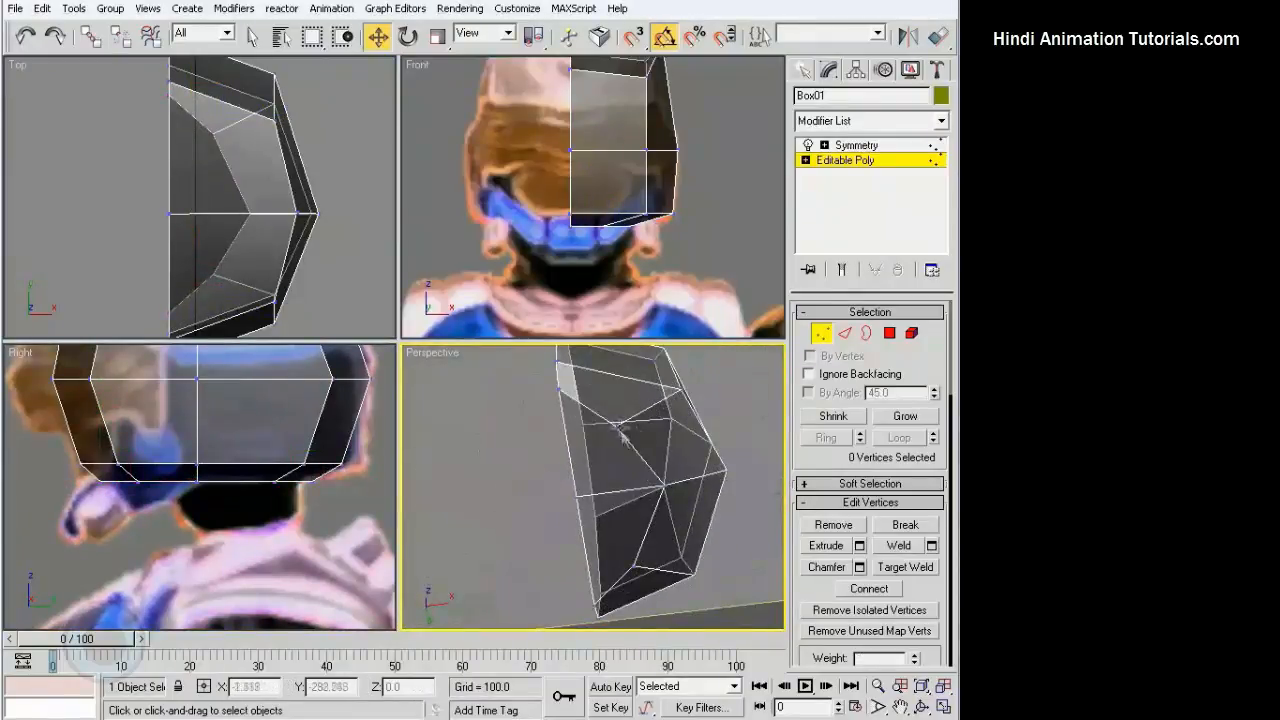
click(614, 424)
ctrl+click(635, 567)
key(r)
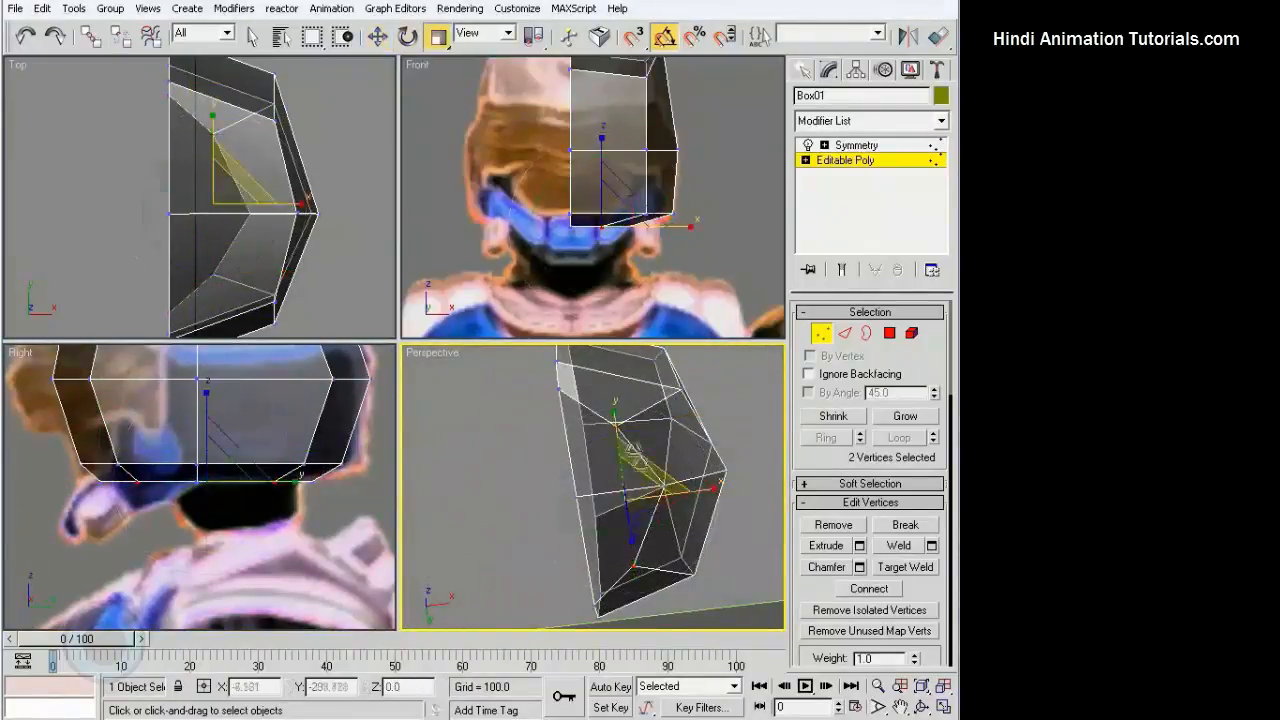
drag(617, 430, 600, 398)
Nudge the lower corner vertex of the head's side panel slightly outward in the side view
alt+middle_drag(592, 450, 410, 472)
middle_click(234, 500)
middle_drag(234, 500, 236, 529)
click(168, 520)
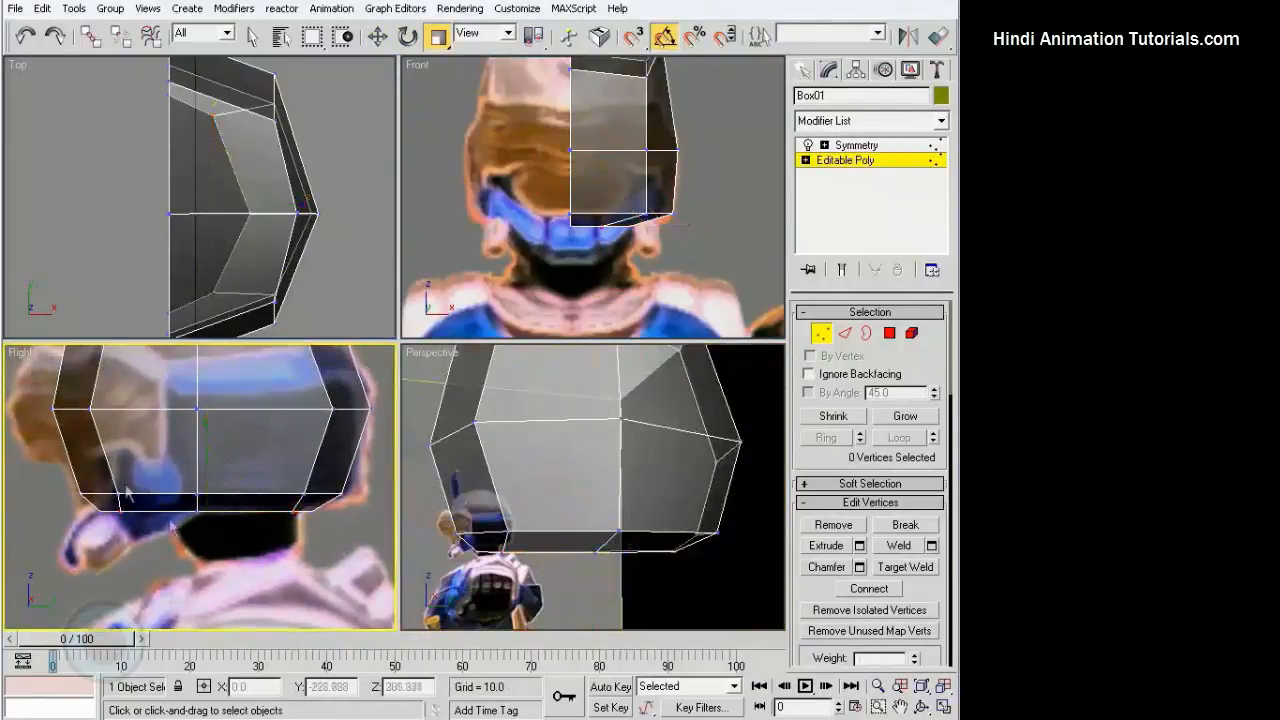
click(119, 494)
key(w)
drag(149, 496, 146, 496)
click(145, 533)
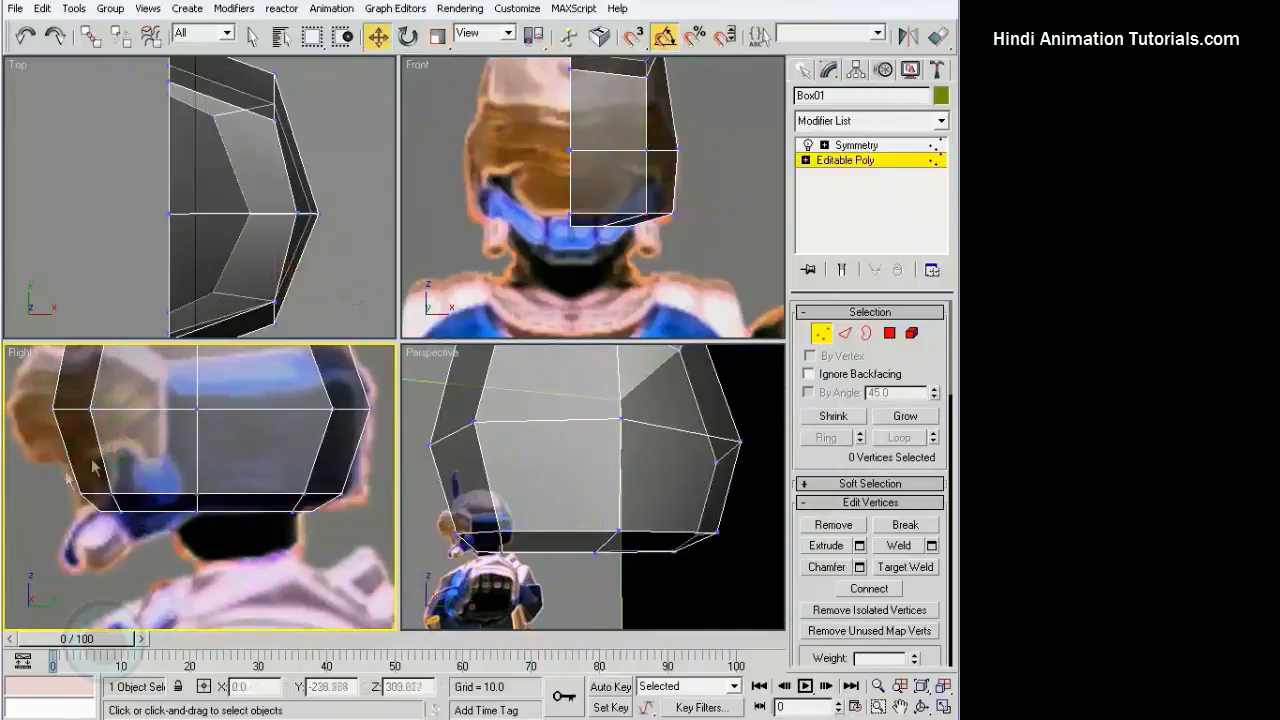
Move the crown's outer vertices inward in the front view and raise the middle one to round the top of the head
middle_drag(127, 440, 111, 523)
scroll(136, 492, down, 2)
middle_drag(616, 213, 614, 243)
middle_drag(631, 131, 616, 211)
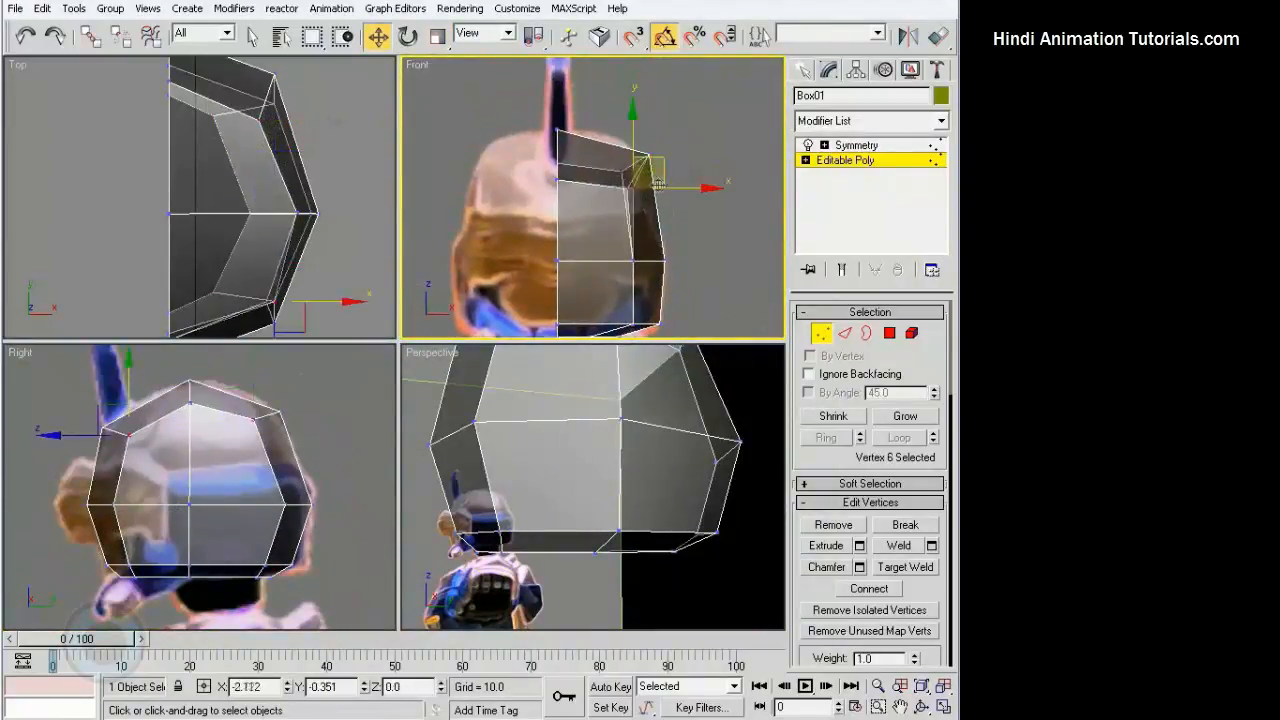
click(660, 190)
drag(663, 160, 652, 116)
click(719, 213)
middle_drag(719, 213, 717, 156)
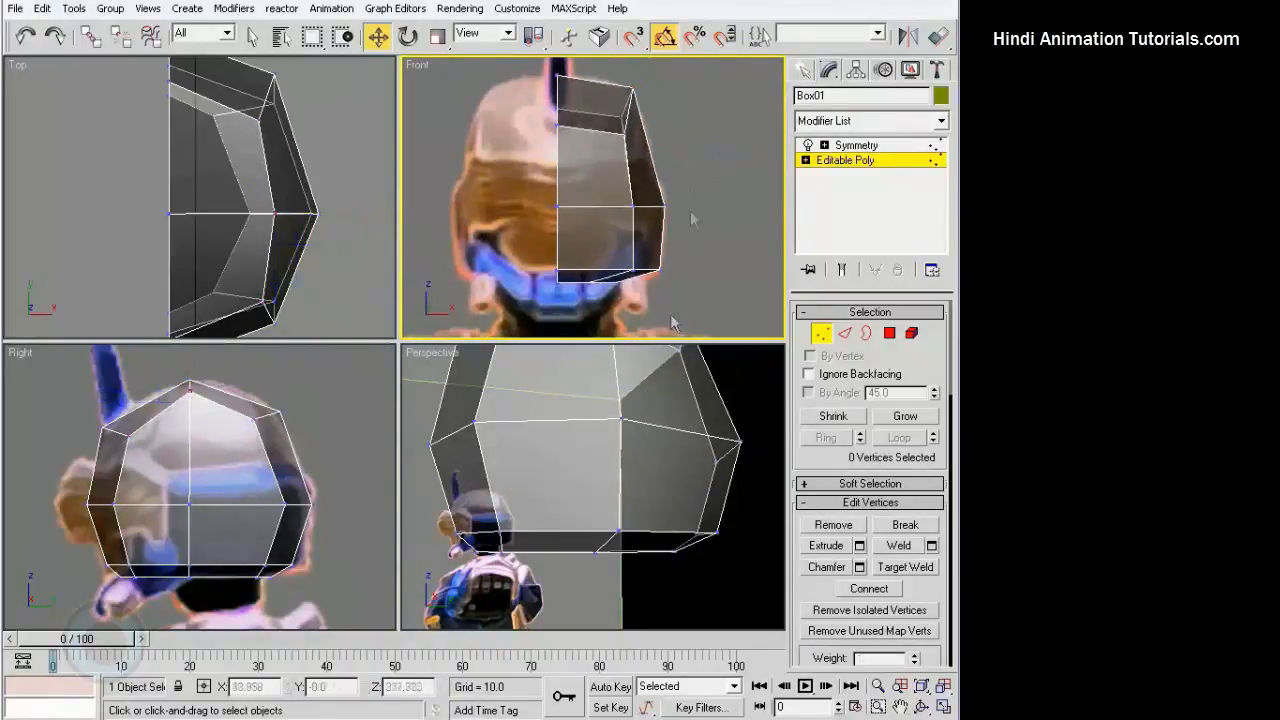
Extrude the two bottom polygons of the tapered underside by a height of 10 as a group
scroll(590, 474, down, 3)
alt+middle_drag(586, 475, 713, 481)
scroll(297, 209, down, 3)
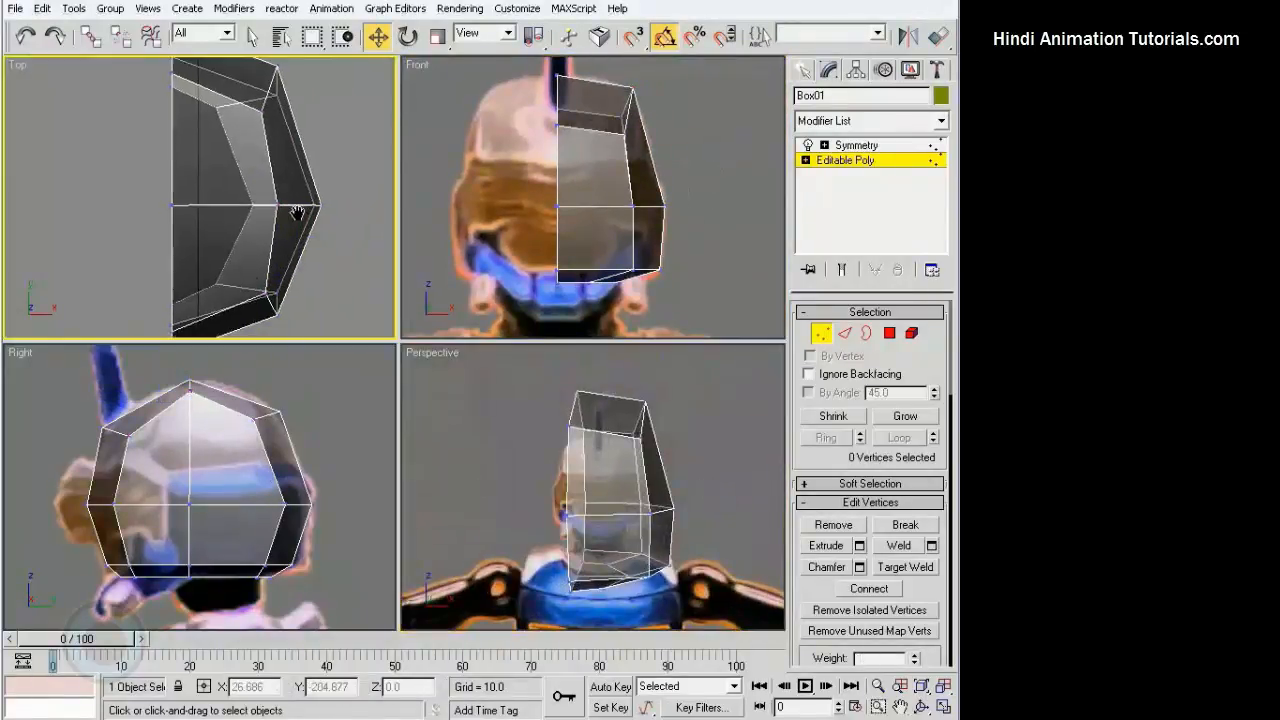
middle_click(647, 528)
alt+middle_drag(647, 528, 740, 470)
scroll(364, 470, up, 3)
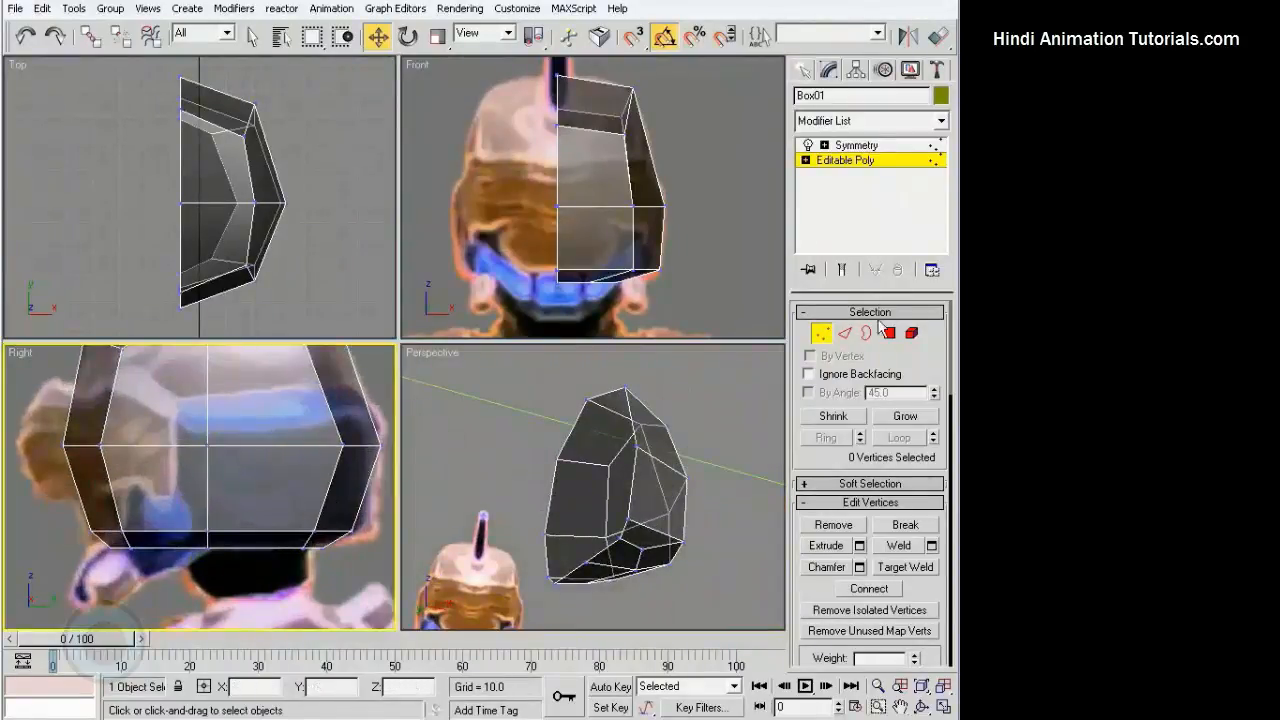
alt+middle_drag(706, 511, 666, 471)
scroll(680, 462, up, 3)
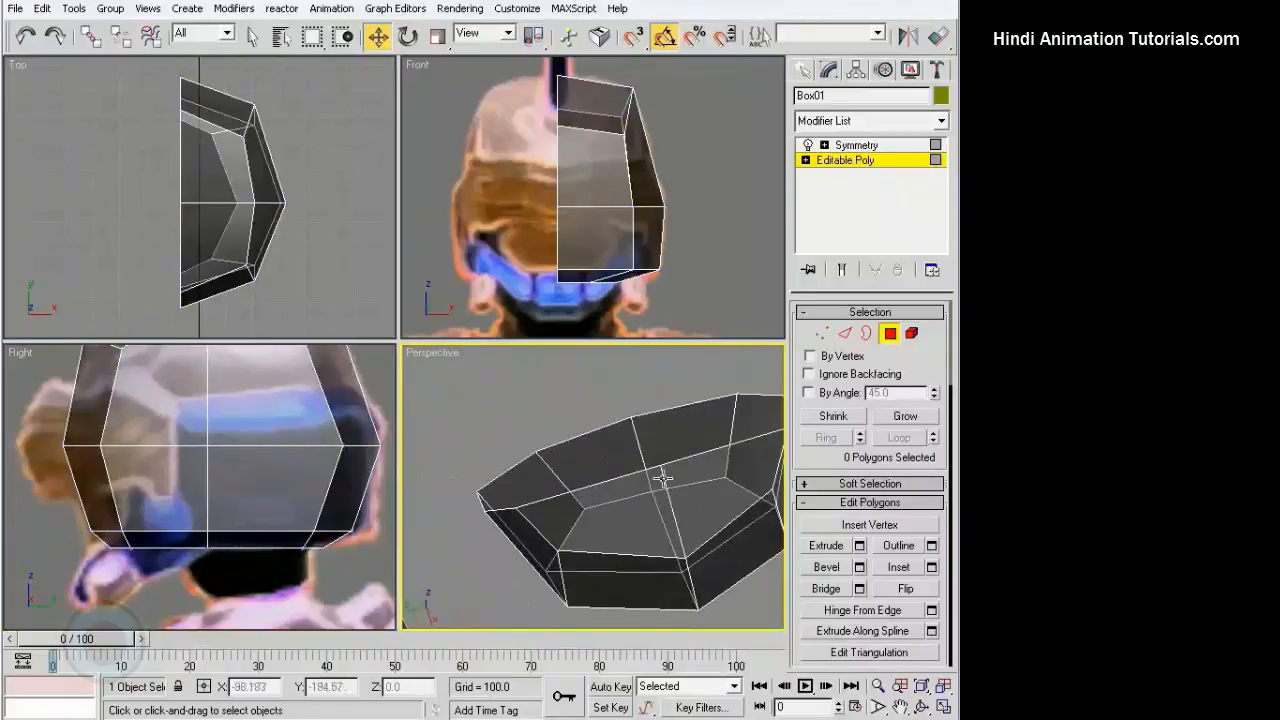
click(643, 497)
ctrl+click(723, 494)
middle_drag(304, 540, 312, 508)
scroll(310, 504, down, 2)
scroll(308, 505, up, 2)
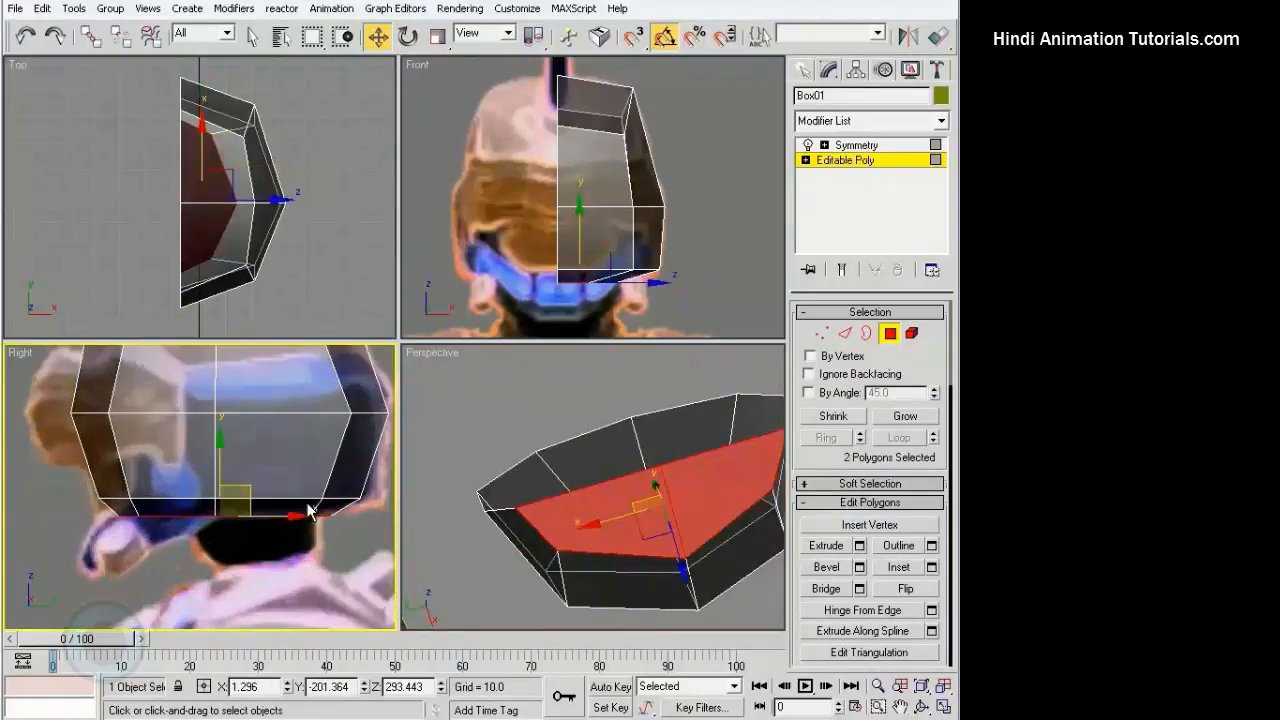
click(859, 546)
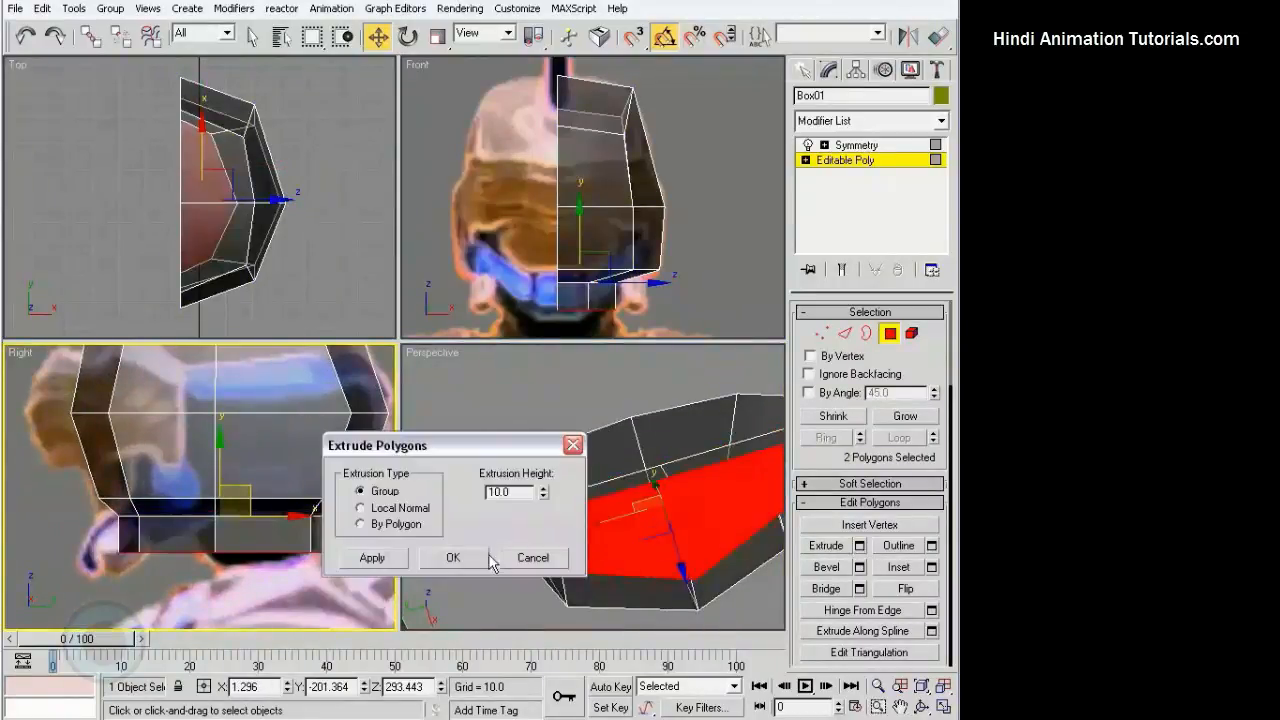
click(453, 557)
Lower the four vertices at one end of the jaw edge in the side view so the edge slopes down
middle_drag(330, 540, 315, 509)
click(820, 336)
alt+middle_drag(613, 505, 471, 523)
scroll(448, 532, down, 3)
middle_drag(227, 420, 220, 420)
drag(142, 492, 95, 447)
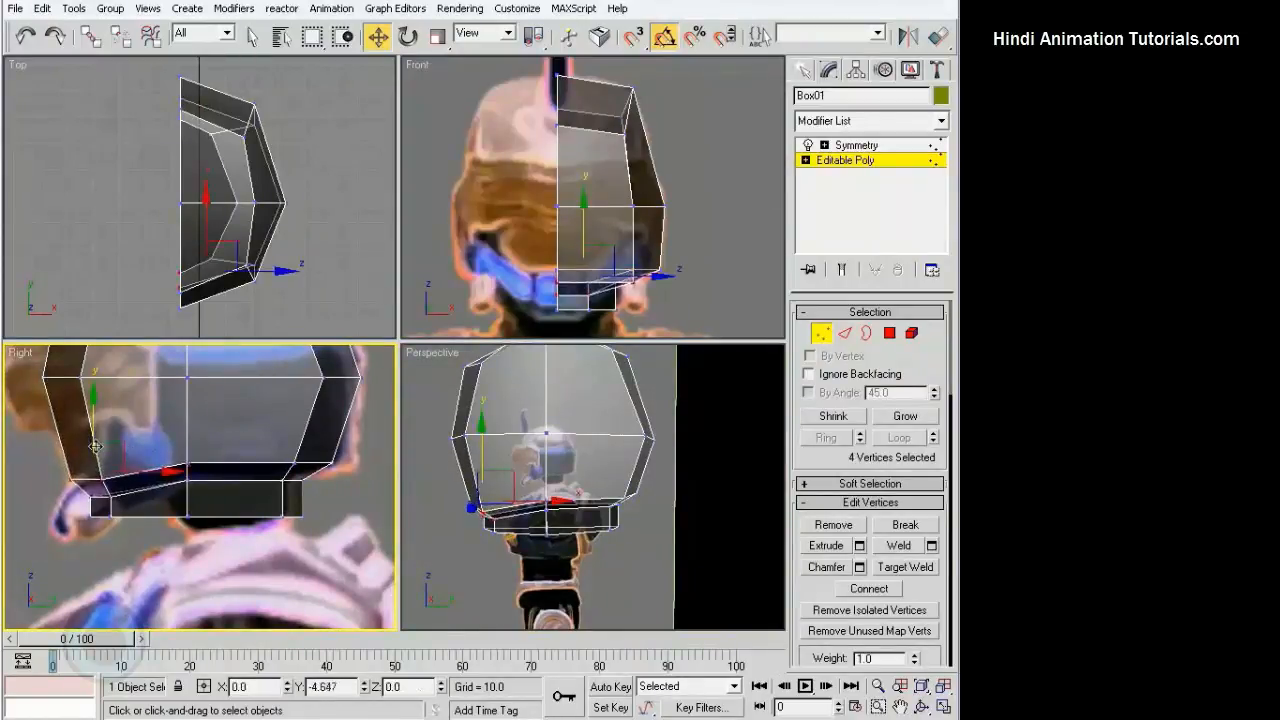
Raise the bottom vertices of the underside extrusion in the side view and lower the middle jaw vertices to even out the slope
drag(163, 543, 310, 543)
mouse_move(212, 480)
mouse_down()
mouse_move(212, 458)
mouse_move(204, 492)
mouse_up()
drag(190, 478, 190, 488)
drag(172, 443, 200, 472)
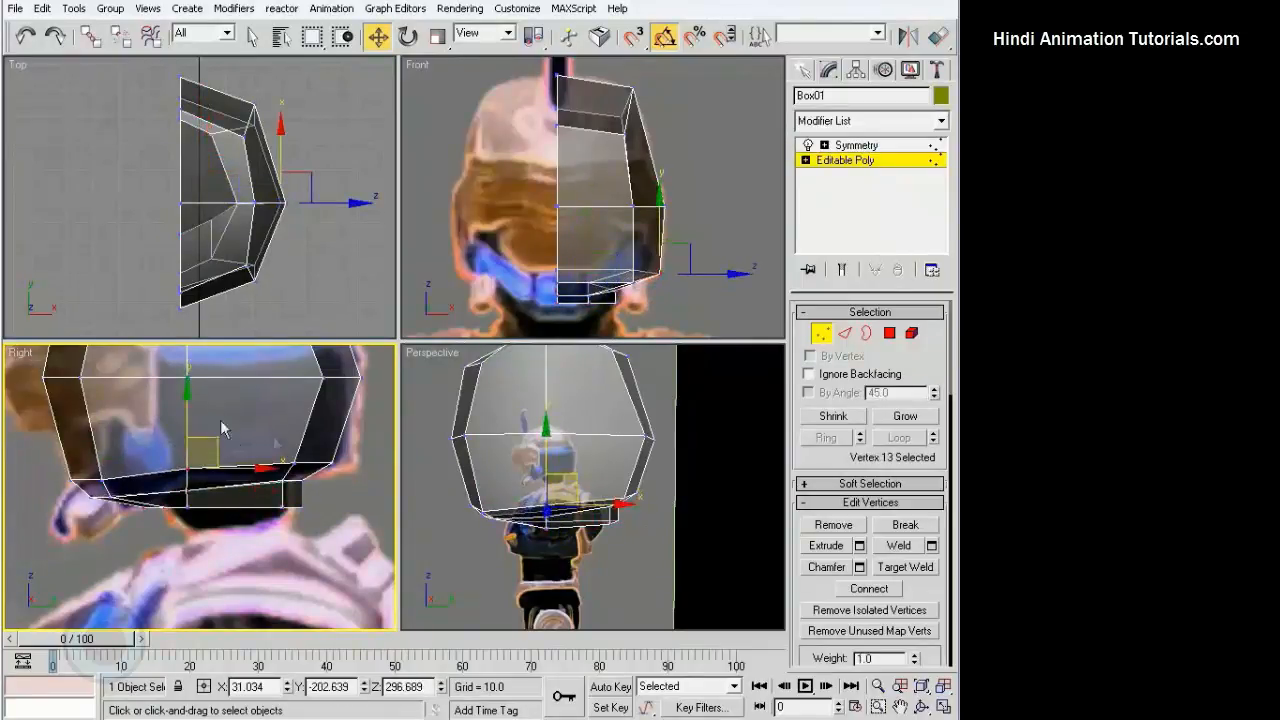
click(222, 428)
Extrude the two bottom polygons of the head's underside further down as the start of the neck
alt+middle_drag(592, 496, 672, 386)
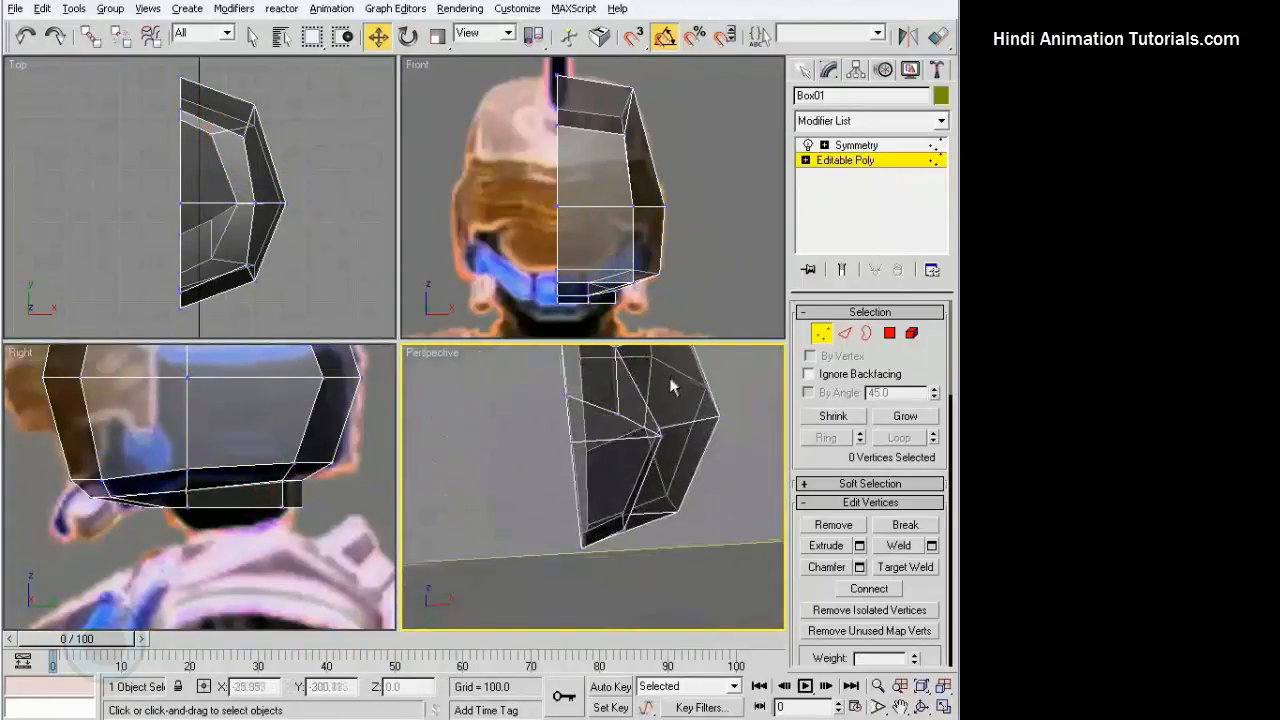
click(614, 410)
middle_drag(237, 542, 244, 549)
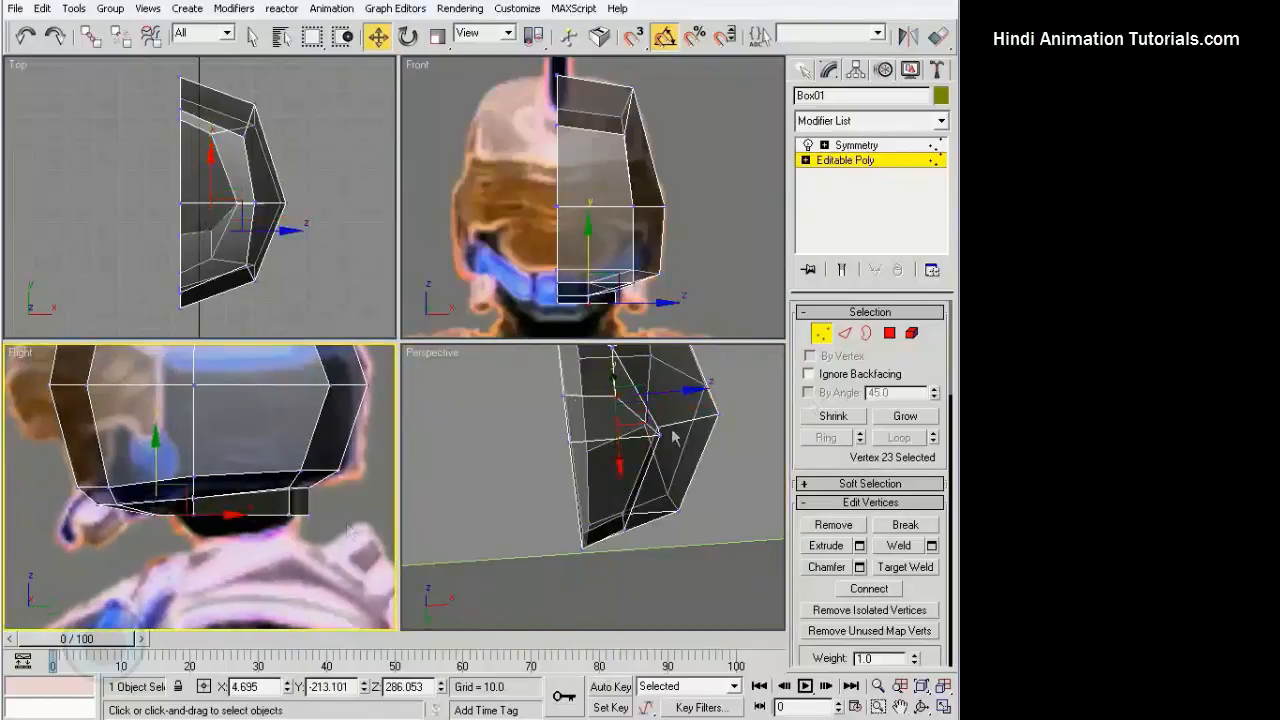
click(889, 333)
alt+middle_drag(640, 476, 530, 556)
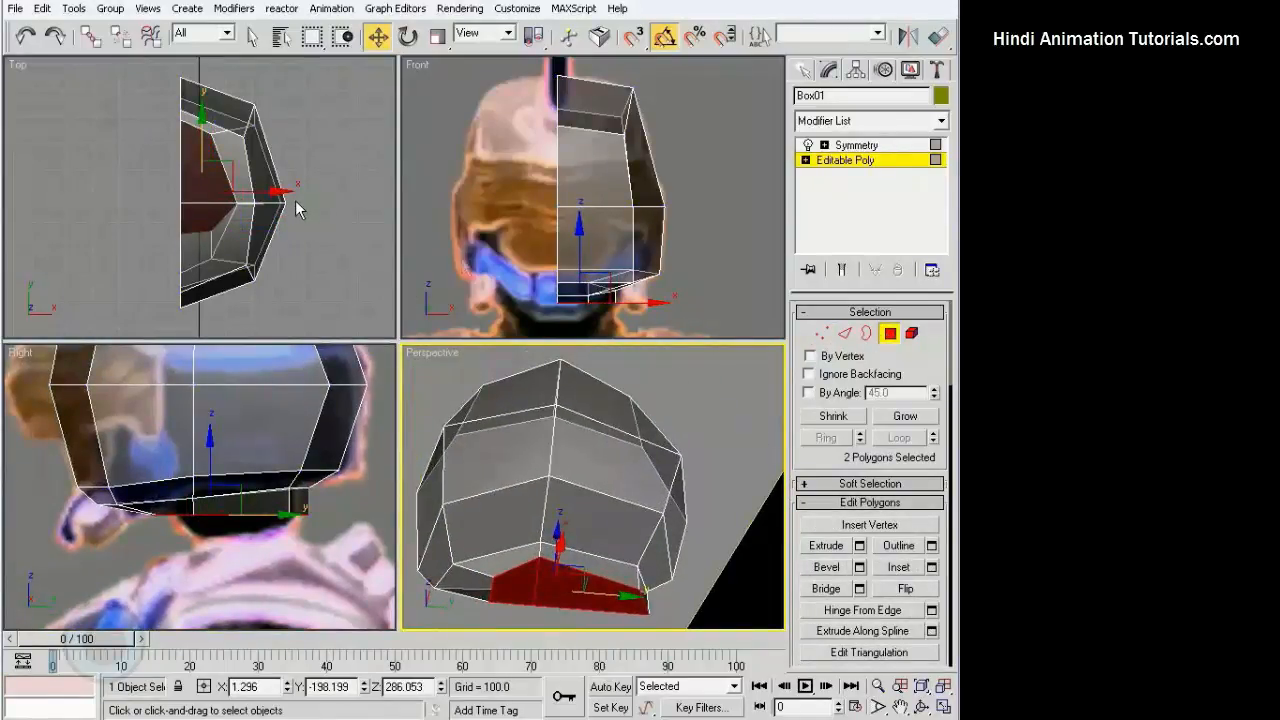
click(859, 545)
click(470, 566)
Shift the neck's front and middle vertices backward in the side view to slope its front, and raise its bottom vertices slightly
middle_drag(211, 461, 206, 484)
click(820, 334)
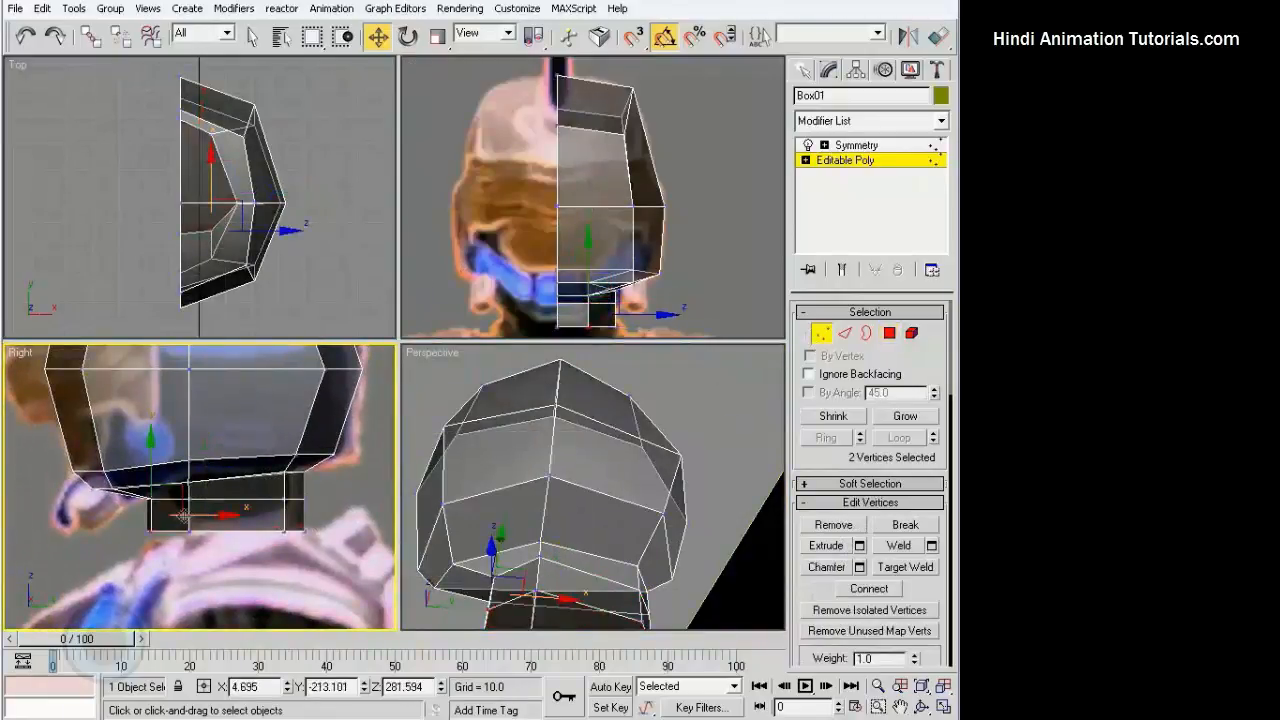
drag(116, 540, 204, 508)
drag(220, 497, 252, 496)
click(277, 537)
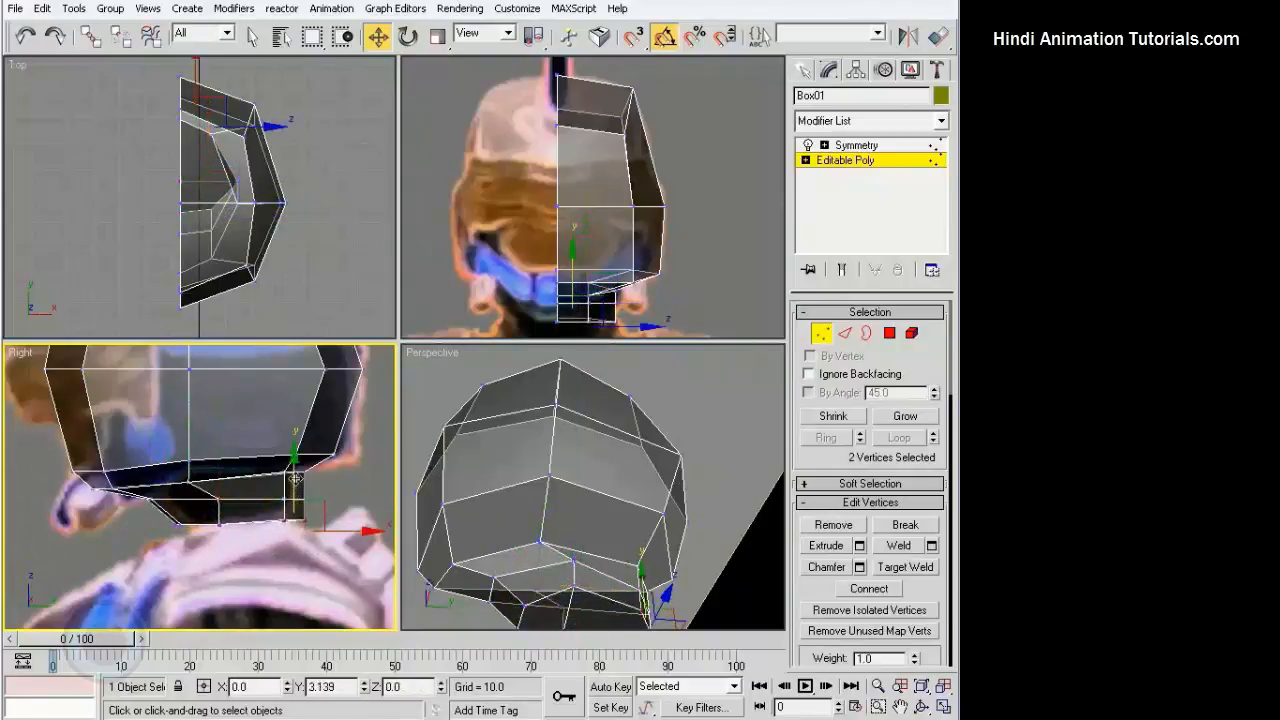
drag(173, 473, 205, 494)
drag(214, 483, 229, 483)
click(212, 449)
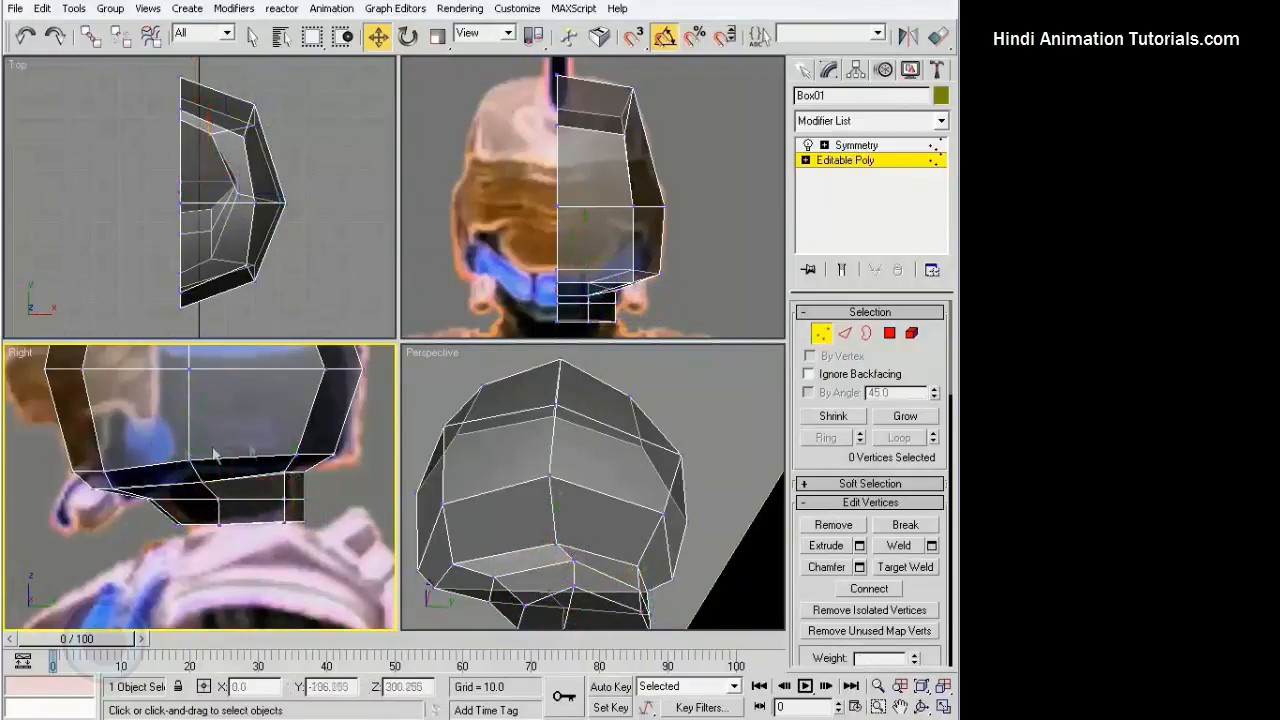
Nudge the front lower jaw vertex slightly backward and up in the side view
click(189, 460)
click(252, 423)
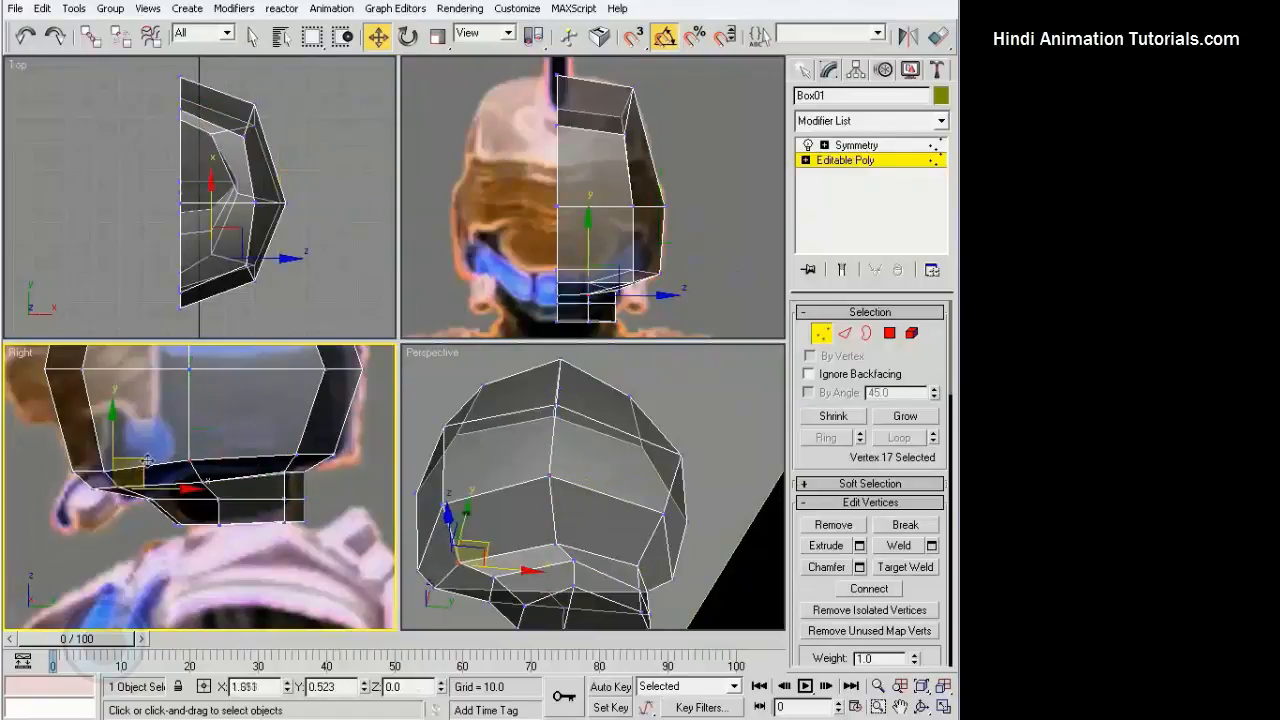
drag(147, 460, 153, 459)
click(349, 491)
scroll(537, 500, down, 3)
alt+middle_drag(537, 500, 644, 494)
middle_drag(208, 385, 202, 572)
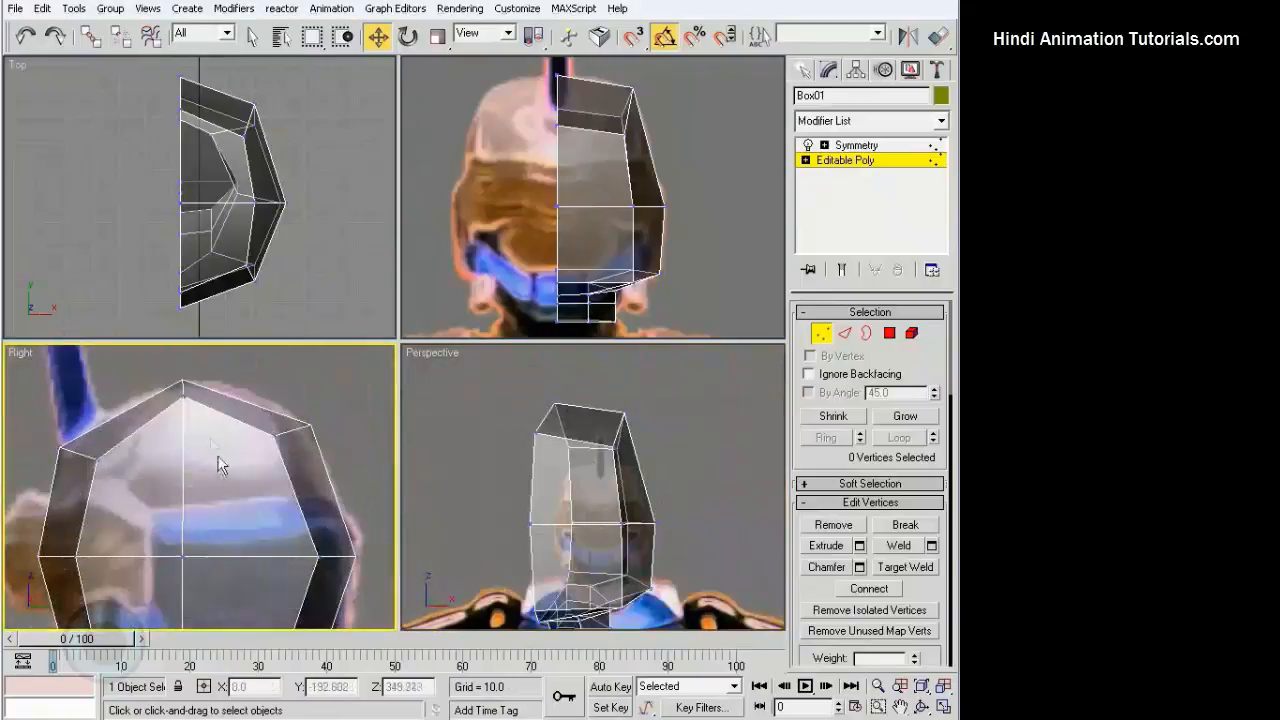
Lower the crown's middle outer vertex and adjust the crown's top vertices in the front view to round the head
click(183, 385)
alt+middle_drag(683, 450, 534, 450)
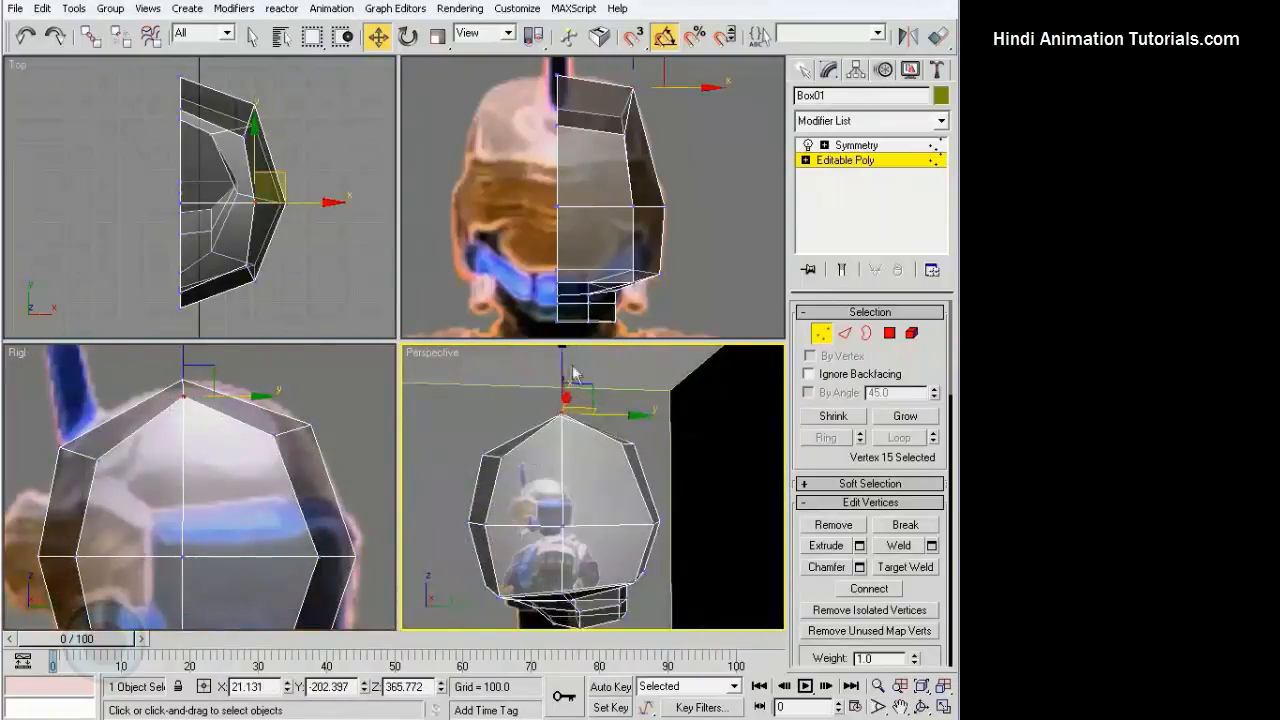
drag(570, 370, 570, 383)
middle_drag(519, 62, 507, 116)
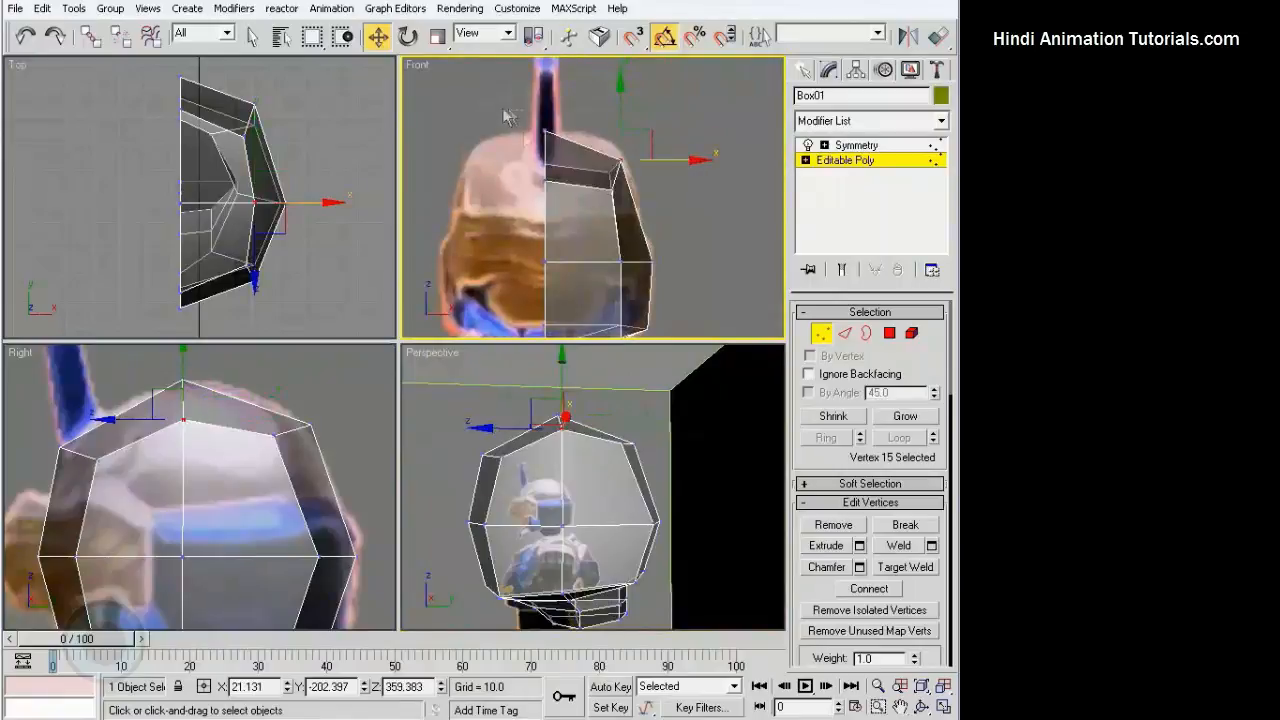
drag(506, 110, 650, 200)
drag(582, 131, 542, 103)
click(680, 170)
Raise the six bottom vertices of the neck extrusion by about 2 in the side view
alt+middle_drag(586, 480, 716, 473)
middle_drag(305, 436, 316, 418)
alt+middle_drag(586, 464, 560, 495)
scroll(296, 524, up, 4)
scroll(249, 463, up, 2)
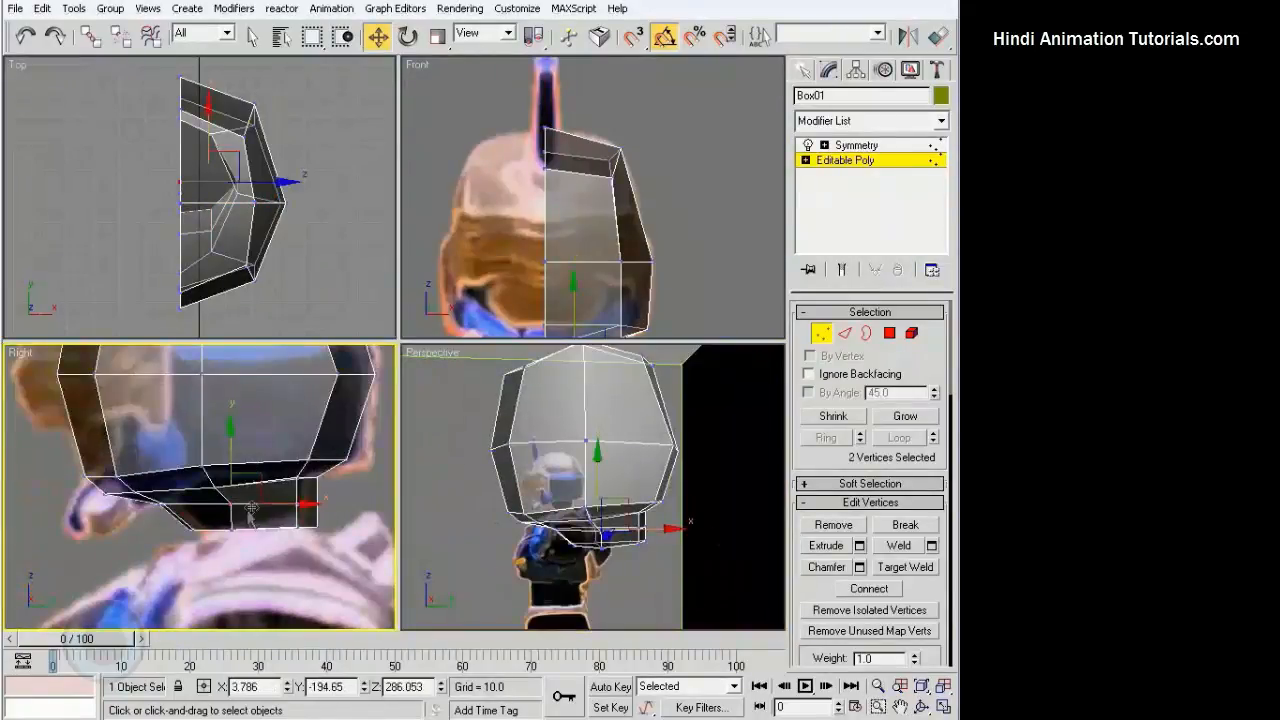
scroll(323, 514, up, 2)
click(322, 511)
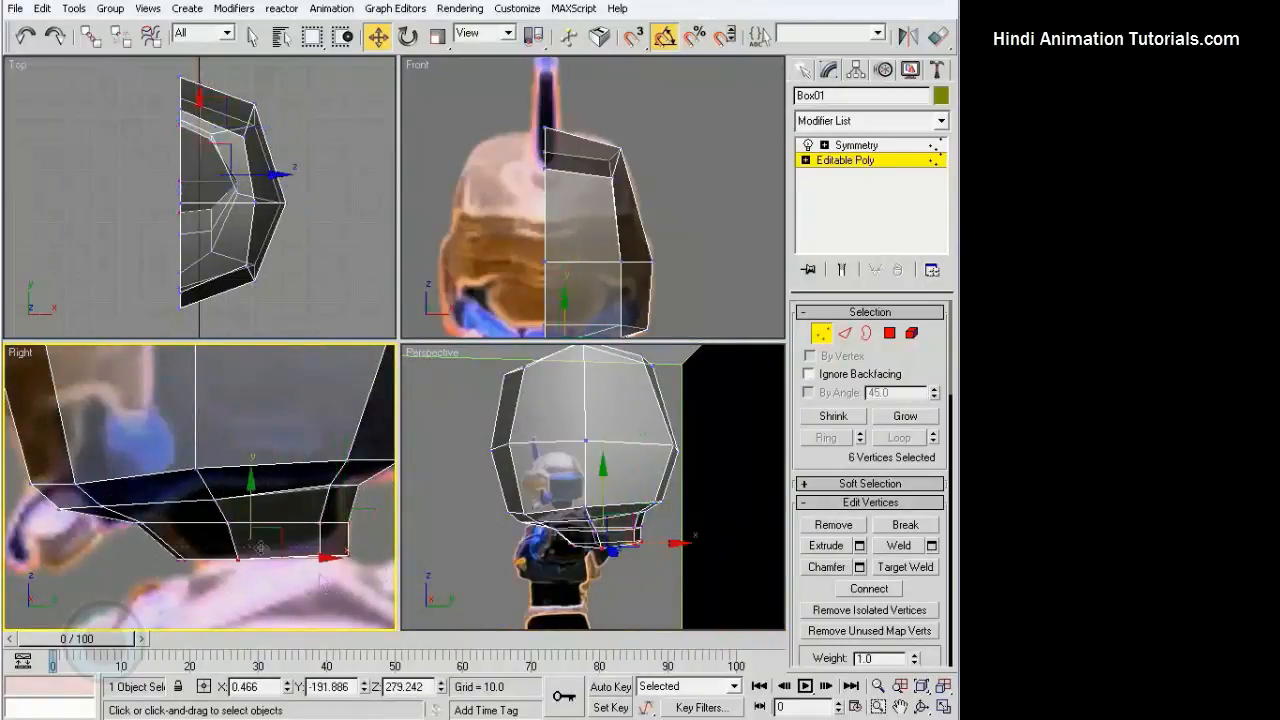
drag(259, 547, 252, 508)
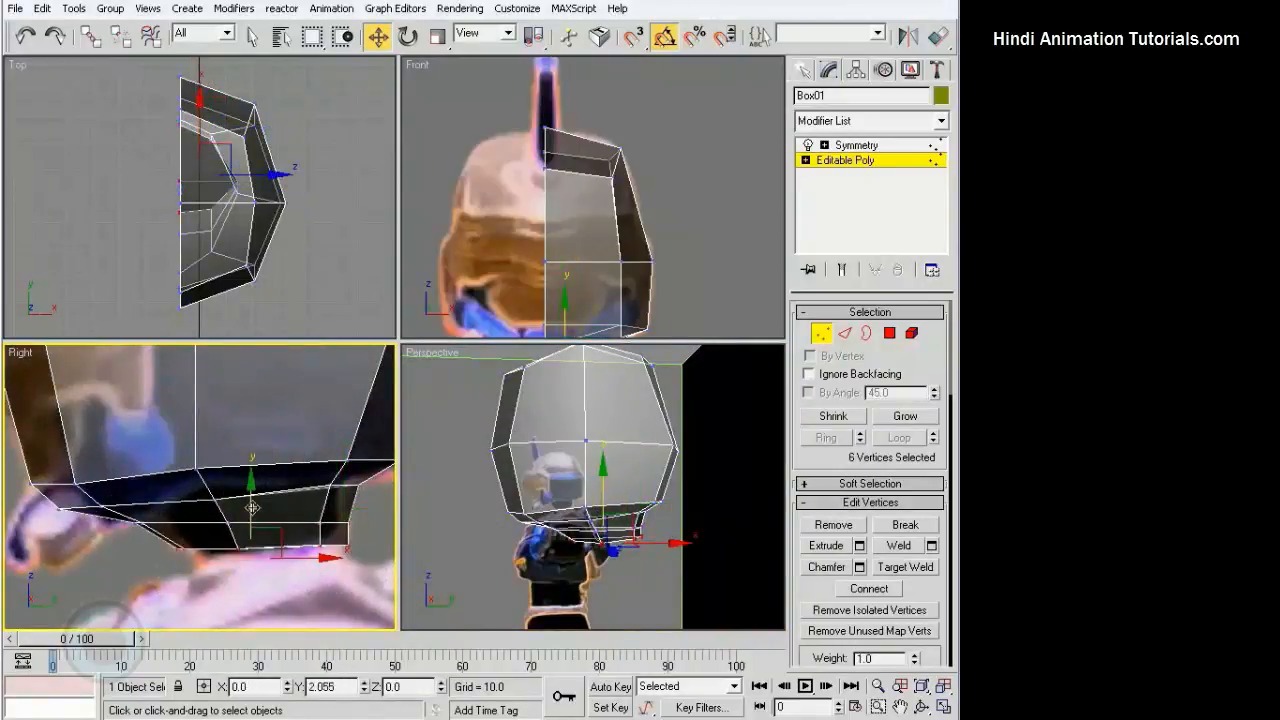
click(368, 513)
middle_drag(368, 513, 371, 541)
click(198, 496)
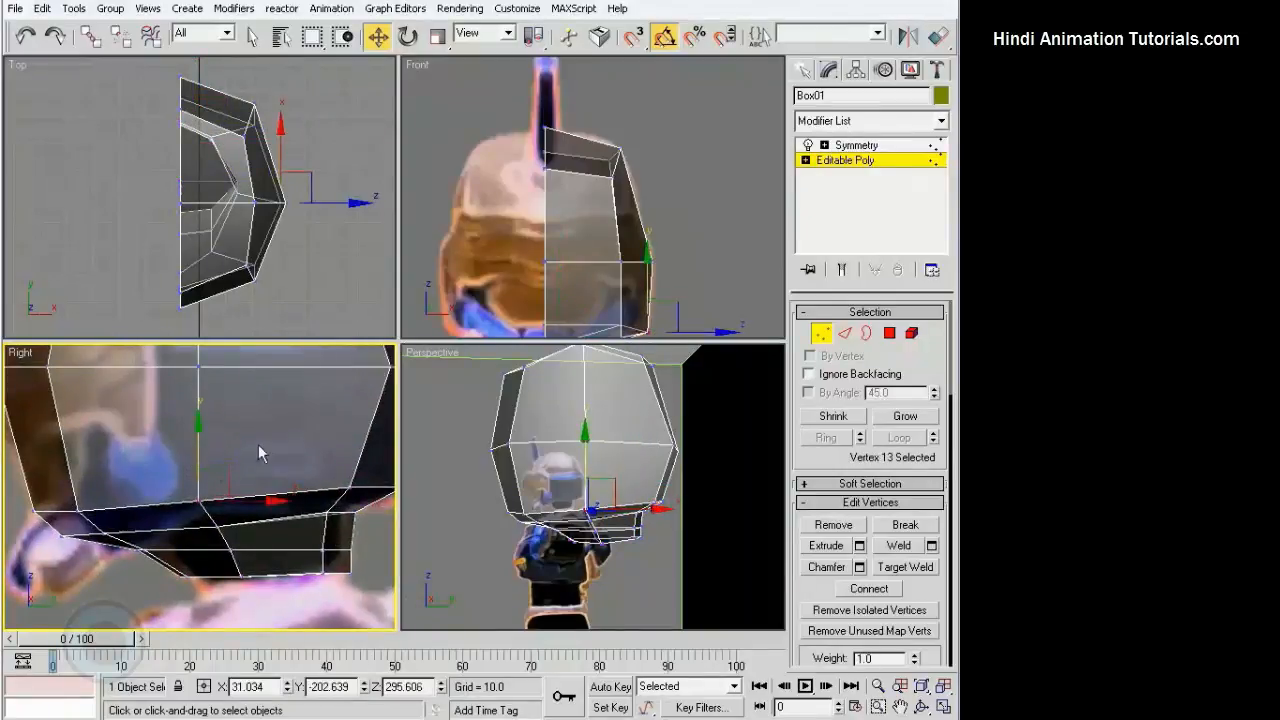
click(258, 452)
Delete the four inner neck polygons that lie along the mirror plane
scroll(258, 454, down, 3)
middle_drag(258, 459, 271, 493)
alt+middle_drag(574, 497, 640, 485)
scroll(640, 485, up, 2)
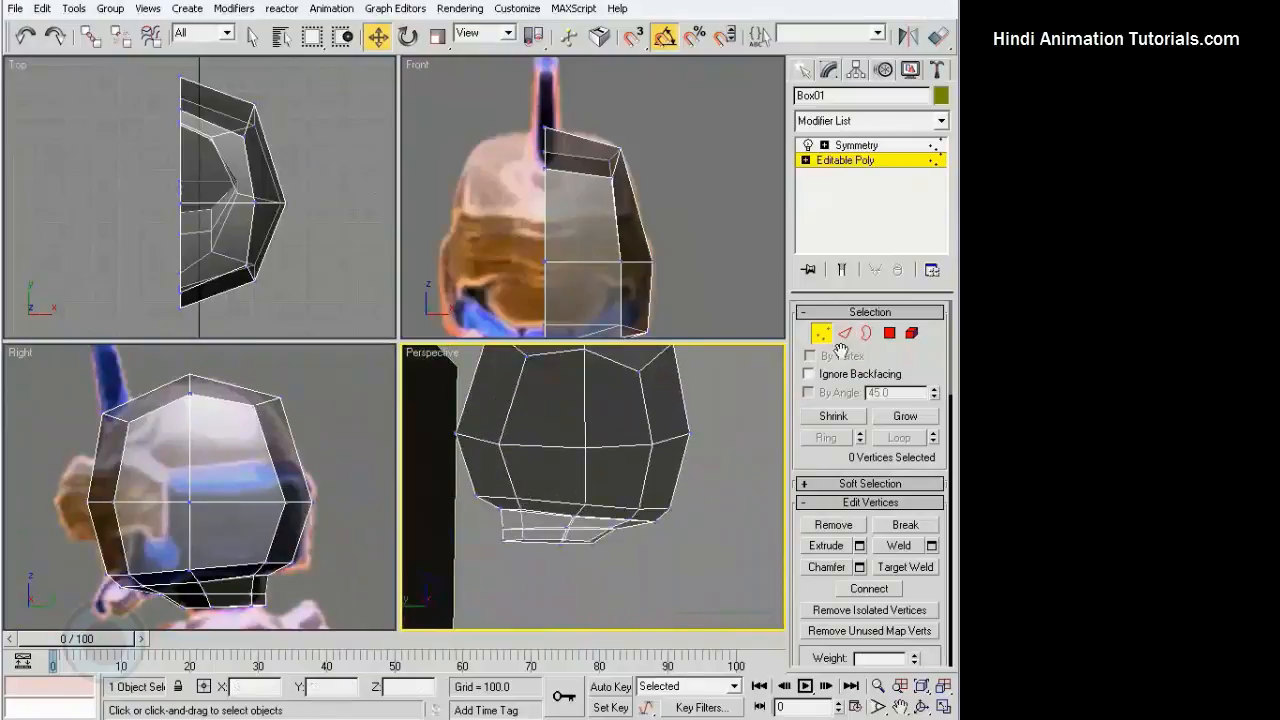
click(890, 334)
click(599, 523)
ctrl+click(584, 535)
ctrl+click(543, 534)
ctrl+click(540, 521)
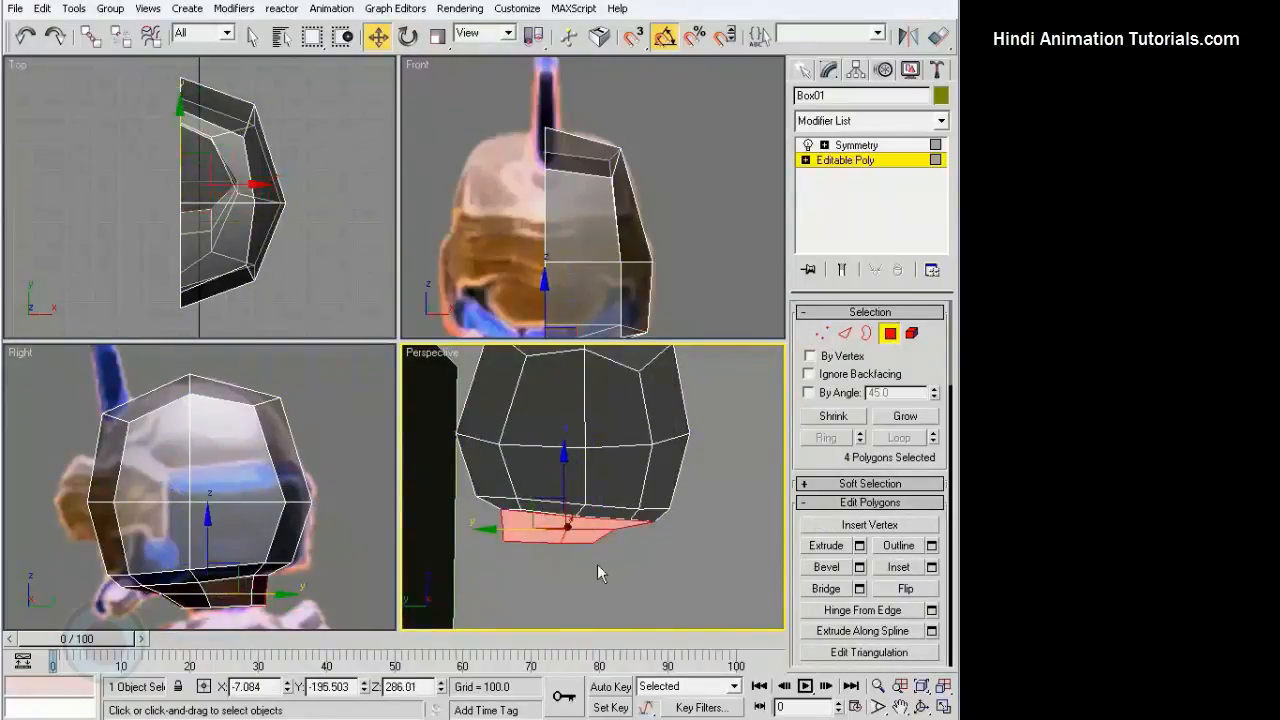
key(Delete)
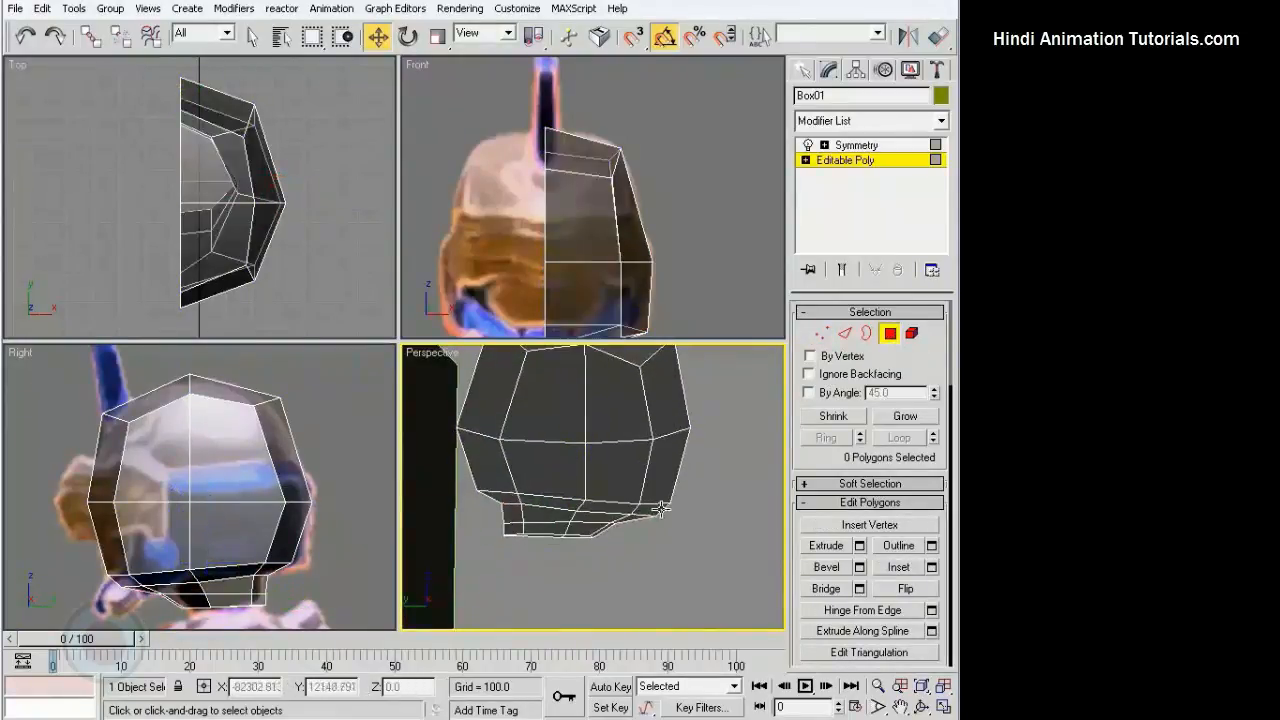
Examine the half head and its opened neck from several angles against the reference images
alt+middle_drag(661, 509, 700, 527)
scroll(646, 512, down, 4)
middle_click(313, 519)
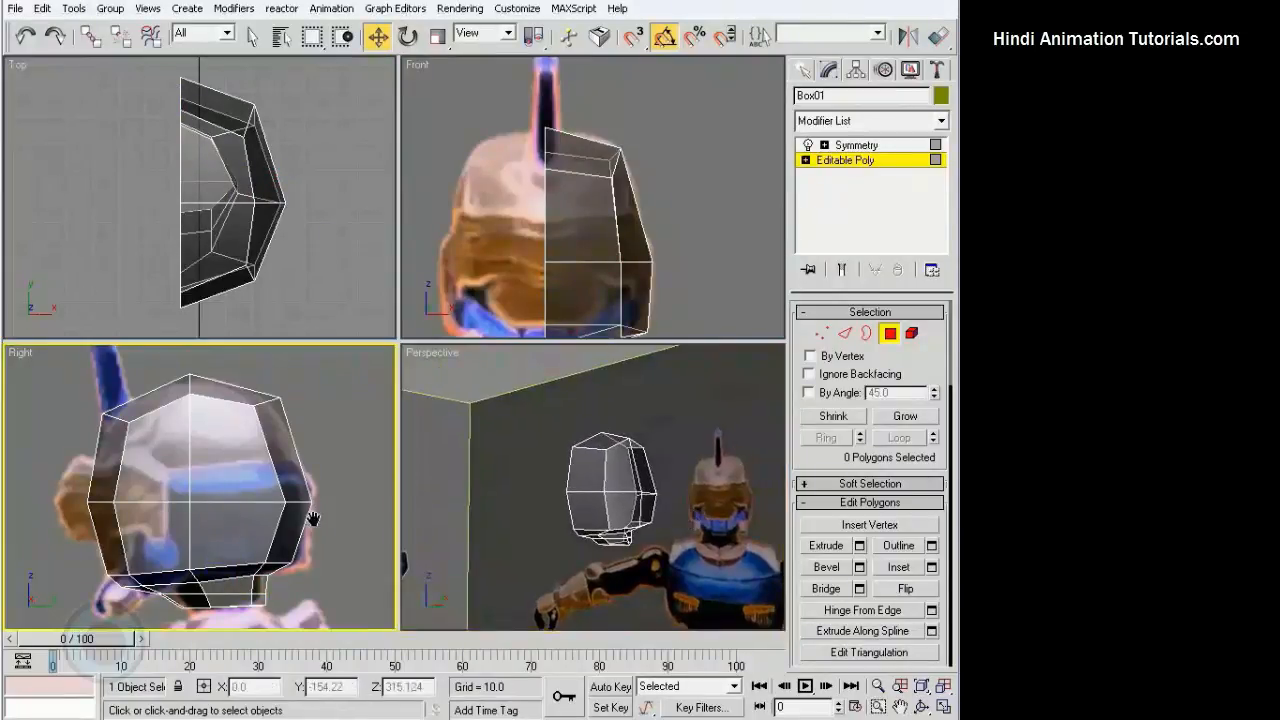
scroll(313, 519, down, 3)
alt+middle_drag(618, 509, 698, 504)
alt+middle_drag(645, 462, 694, 481)
middle_drag(338, 474, 340, 534)
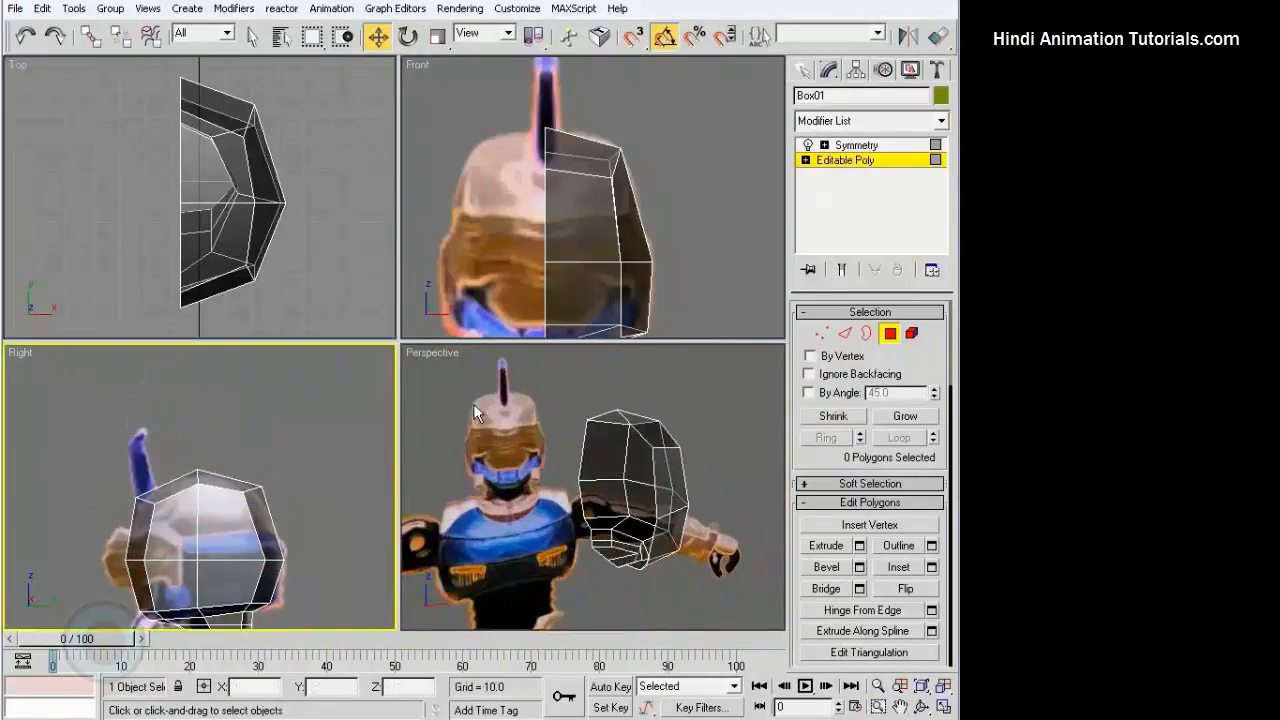
Try to bevel the crown's front polygon as a group with a height of 6.7 and an outline amount of 0
click(581, 152)
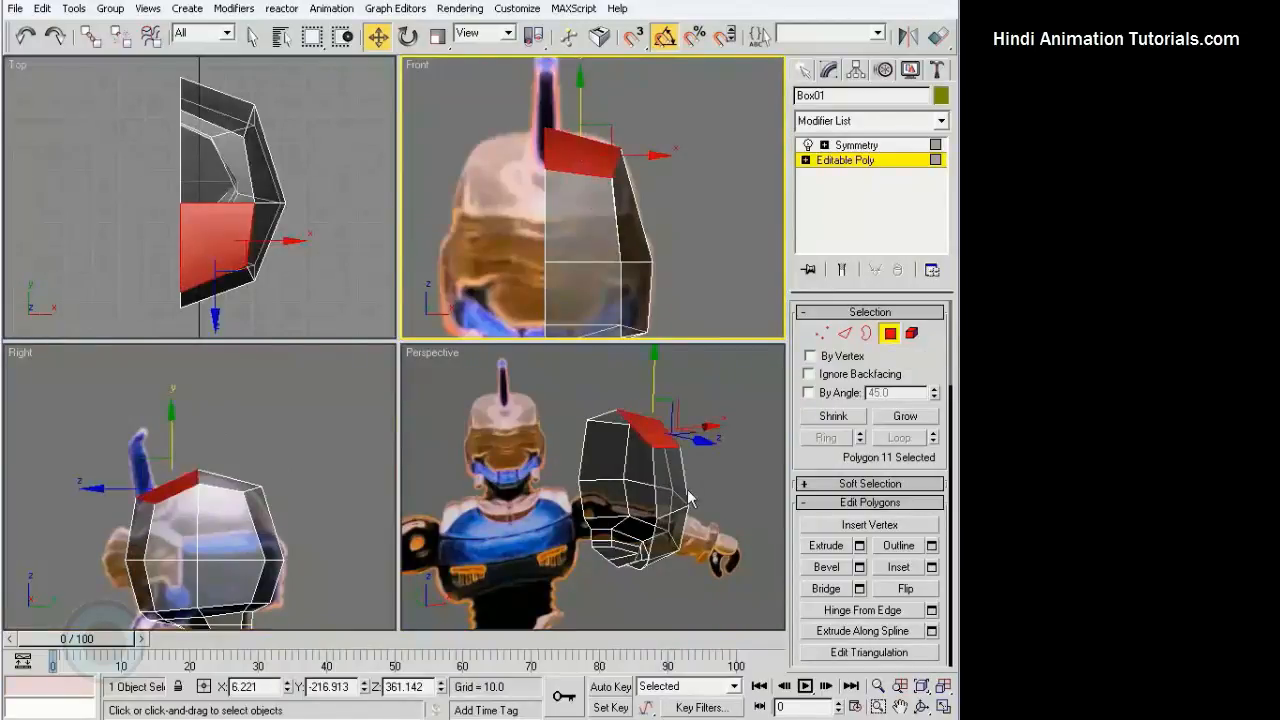
alt+middle_drag(693, 498, 778, 579)
click(859, 567)
alt+middle_drag(700, 500, 658, 492)
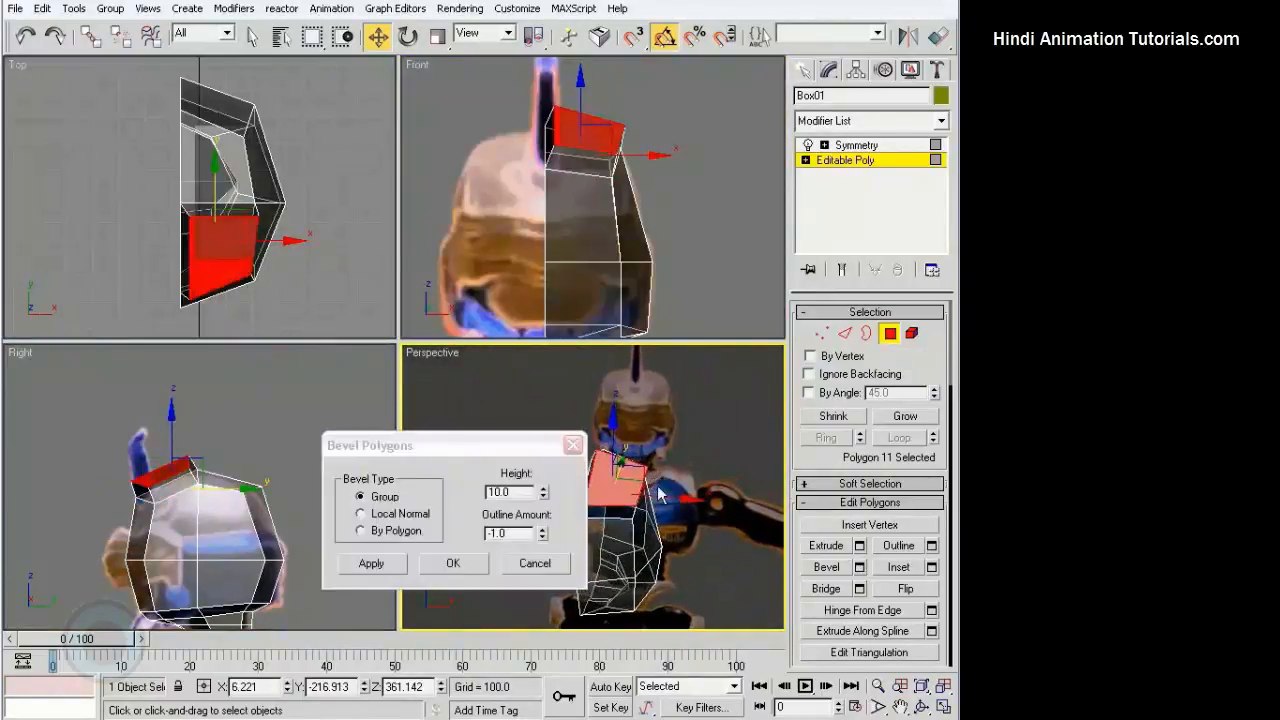
click(361, 513)
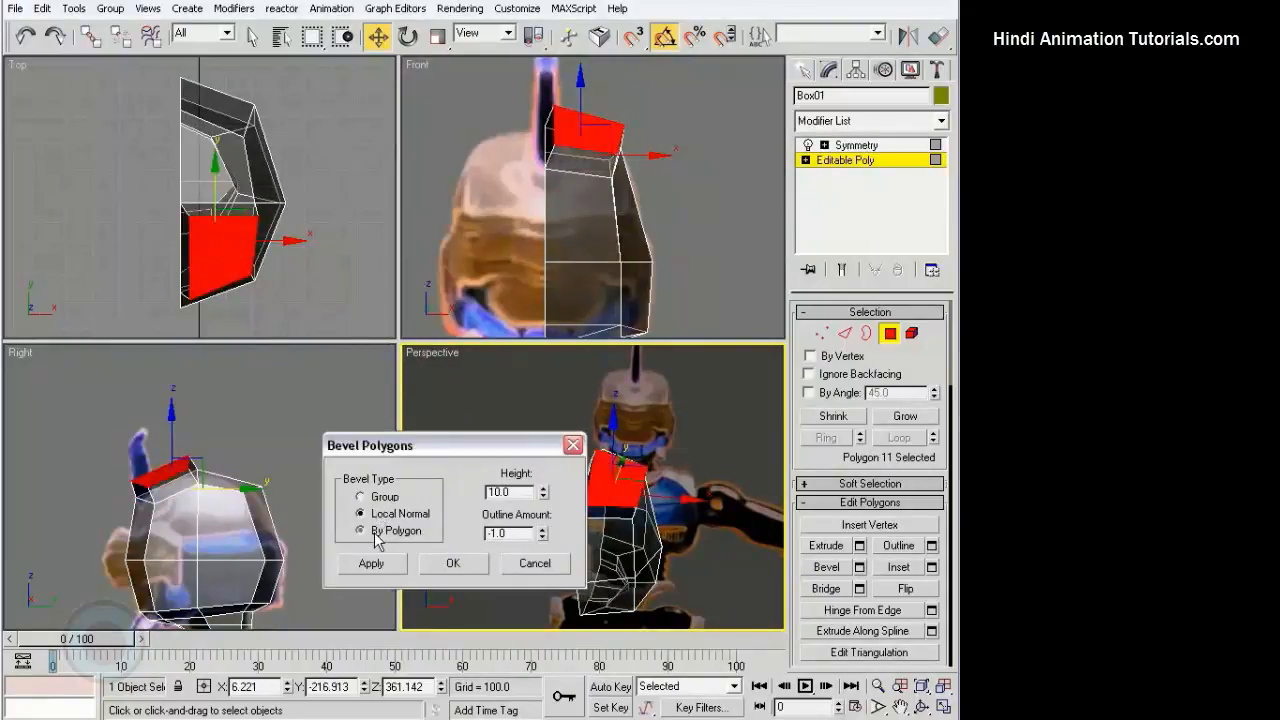
drag(464, 453, 389, 444)
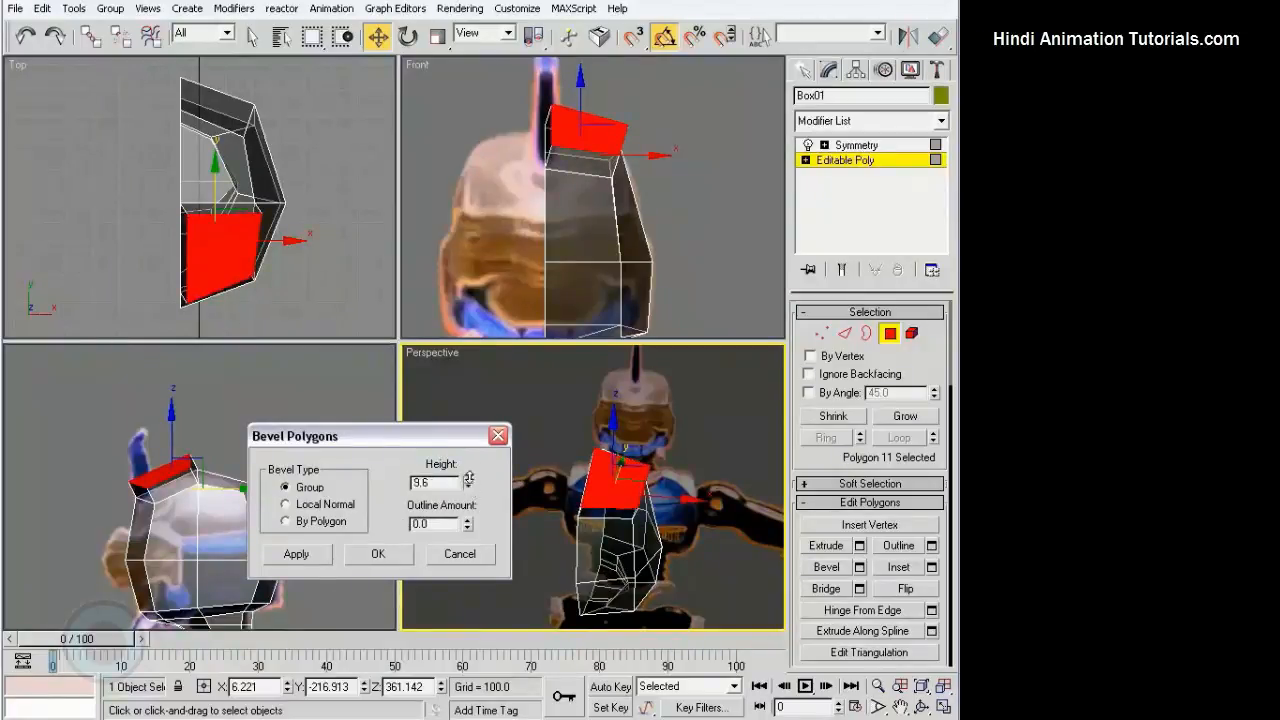
drag(468, 480, 472, 508)
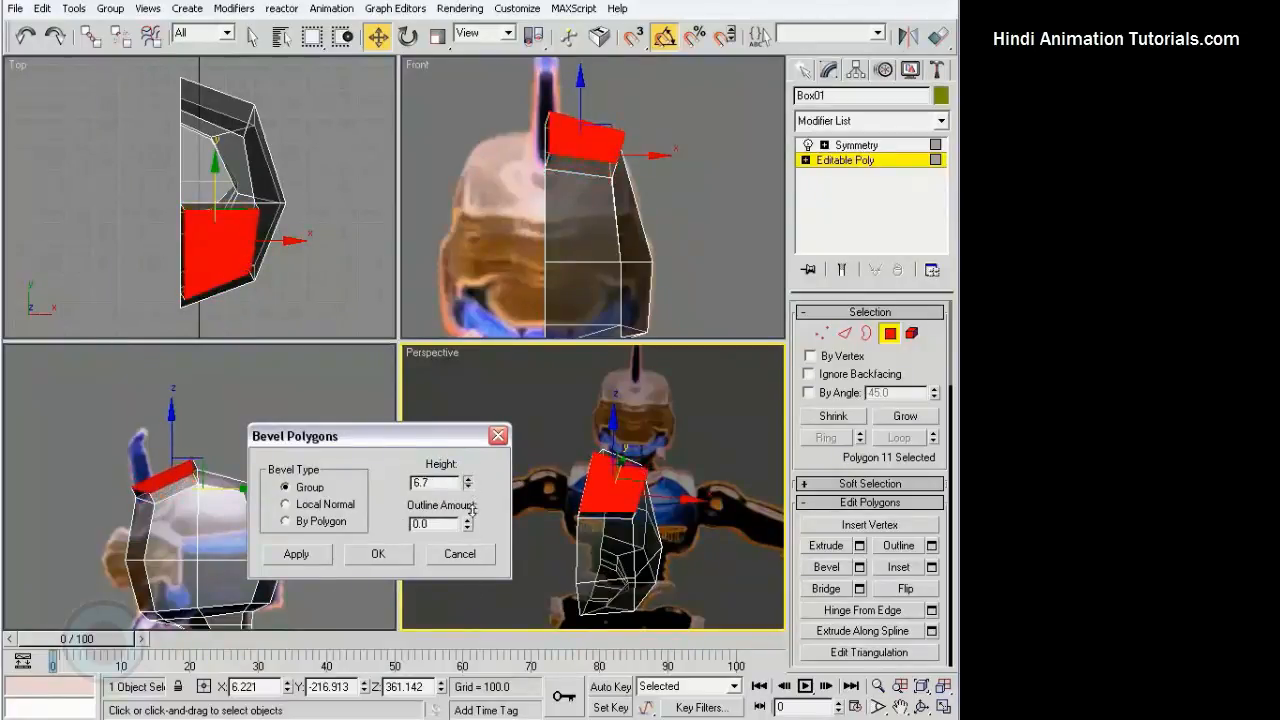
click(399, 556)
middle_drag(334, 195, 333, 204)
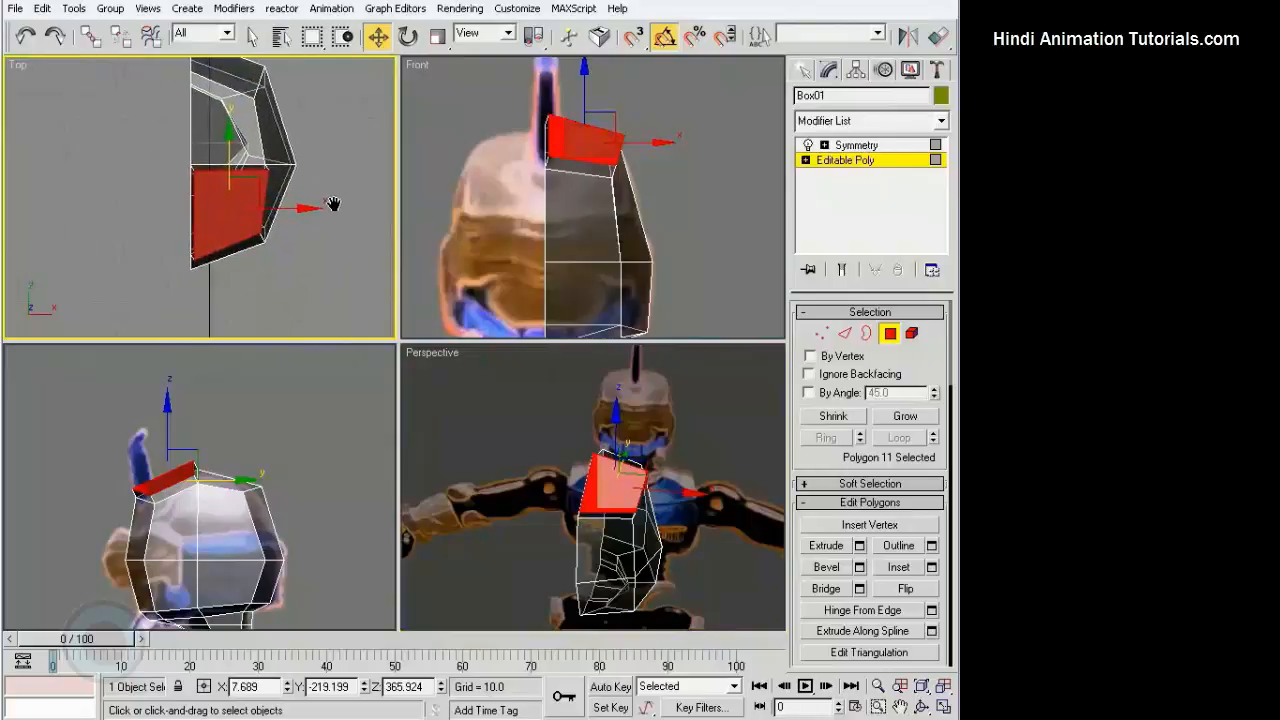
scroll(334, 204, up, 2)
key(ctrl+z)
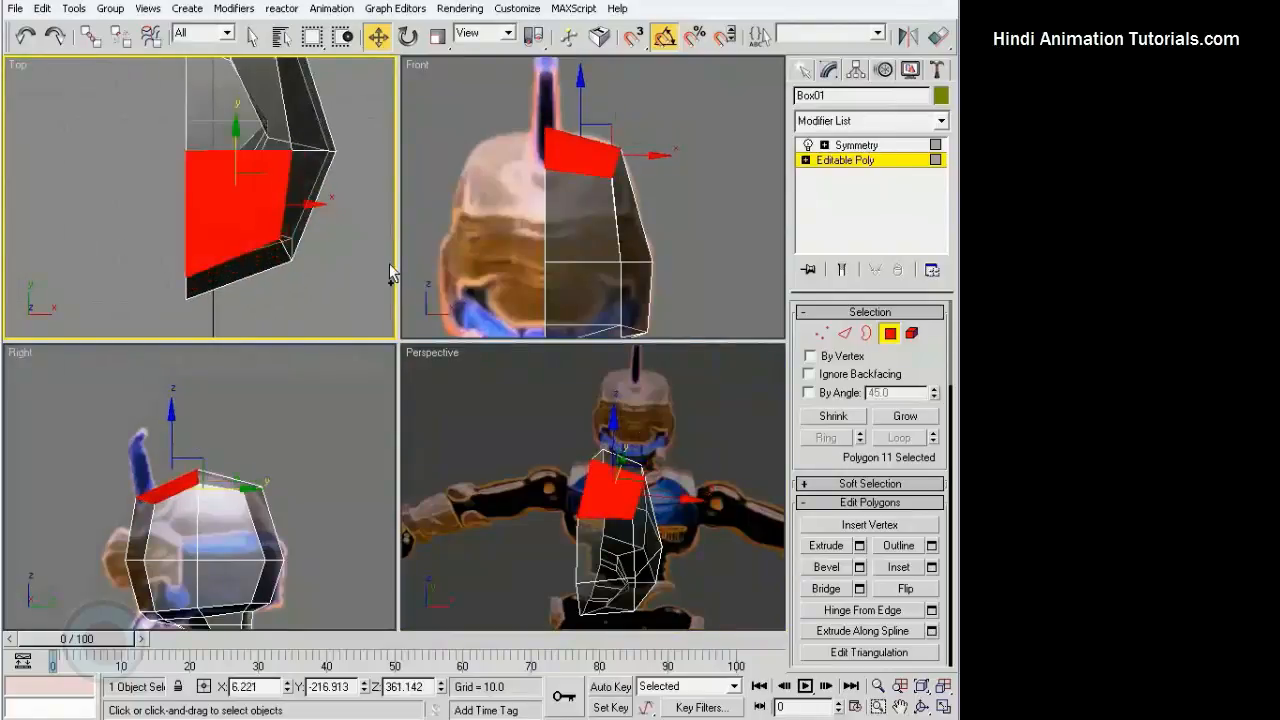
Bevel the crown's front polygon as a group with a height of 5.5 and an outline amount of -7.86
click(859, 567)
drag(467, 527, 600, 271)
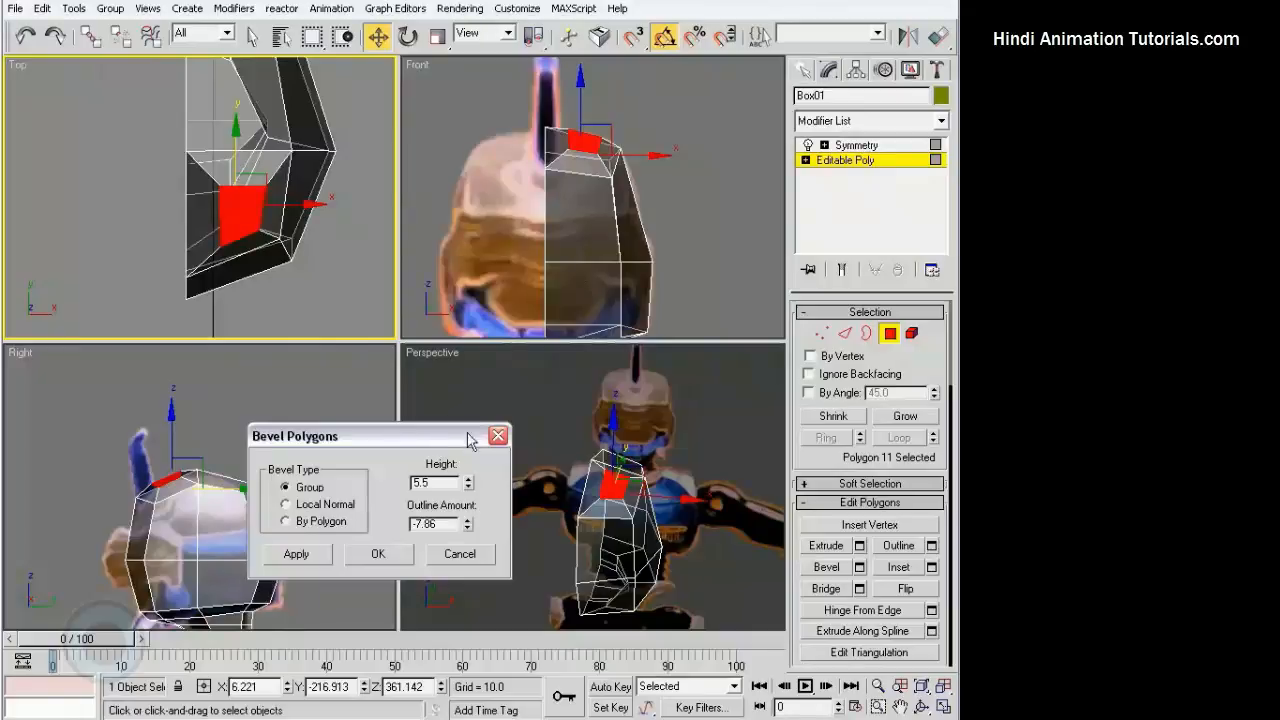
click(378, 555)
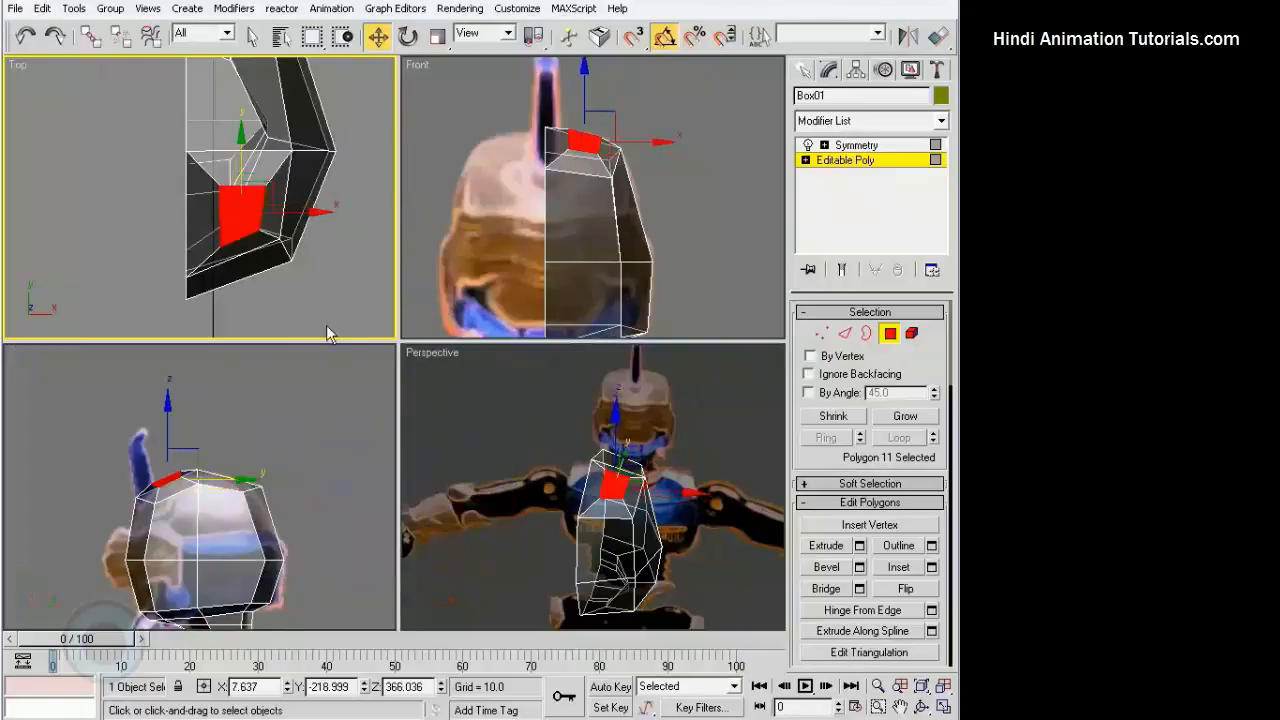
click(288, 217)
key(ctrl+z)
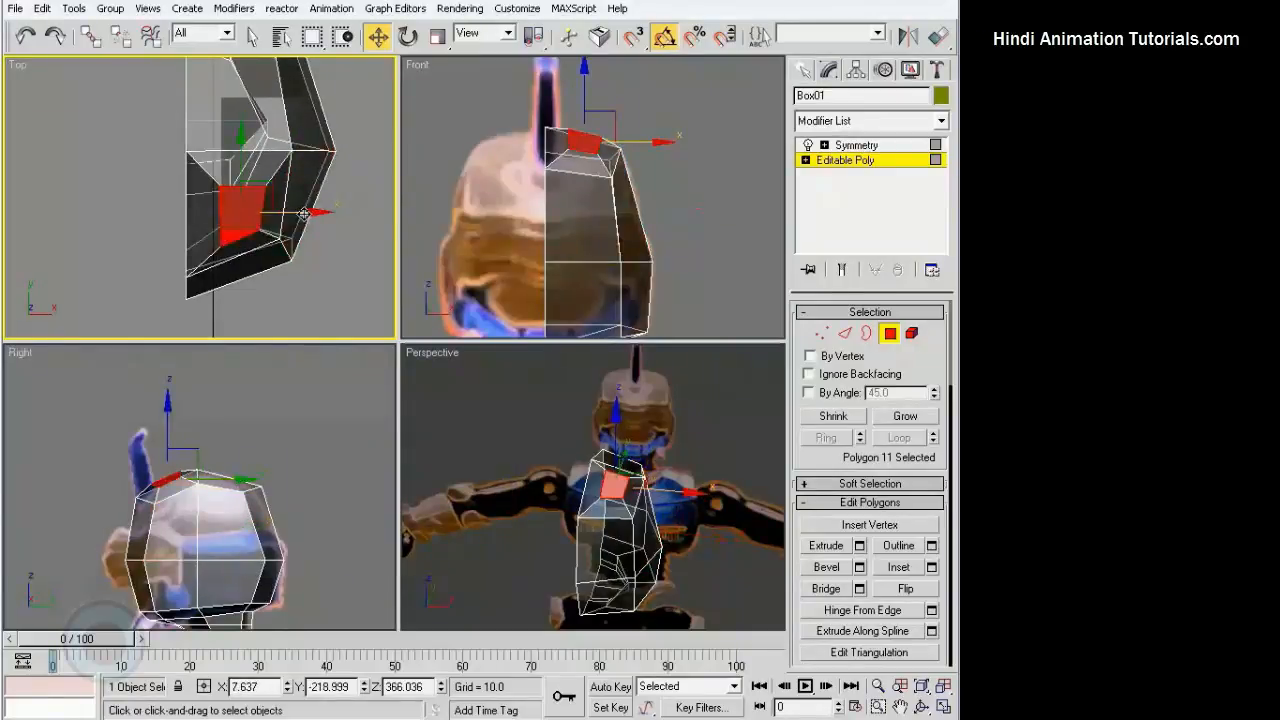
Move the beveled crown polygon inward to the head's centre line and raise it slightly
drag(305, 214, 273, 214)
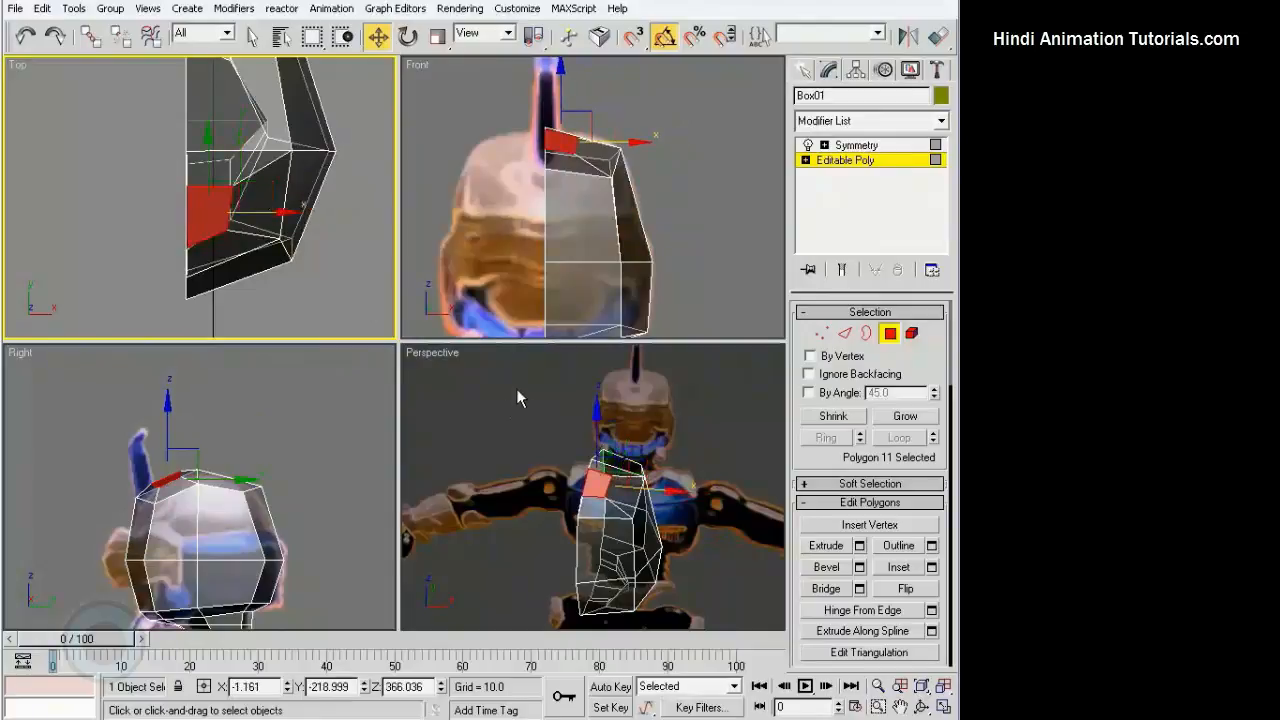
scroll(518, 410, up, 10)
alt+middle_drag(741, 447, 696, 440)
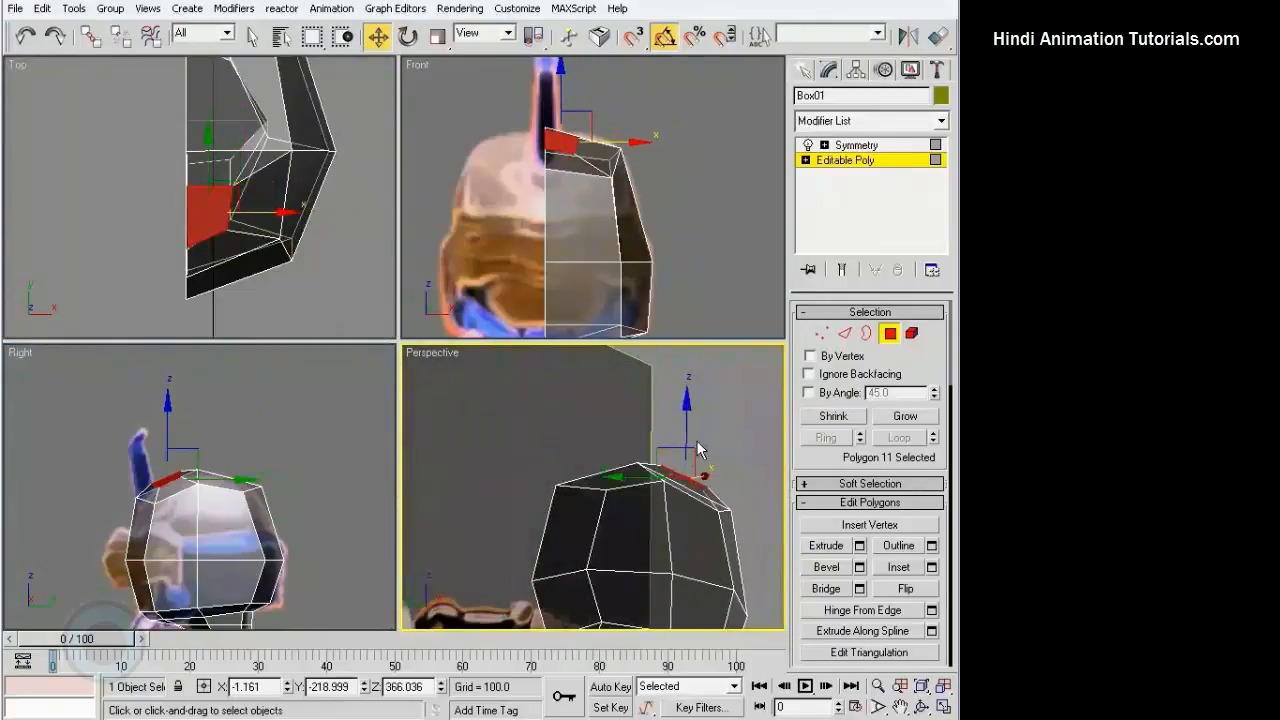
drag(686, 430, 686, 411)
alt+middle_drag(686, 418, 590, 440)
scroll(587, 93, up, 4)
Select the 16 vertices along the head's centre line in the front view and scale them on X to align them
click(821, 334)
key(z)
key(r)
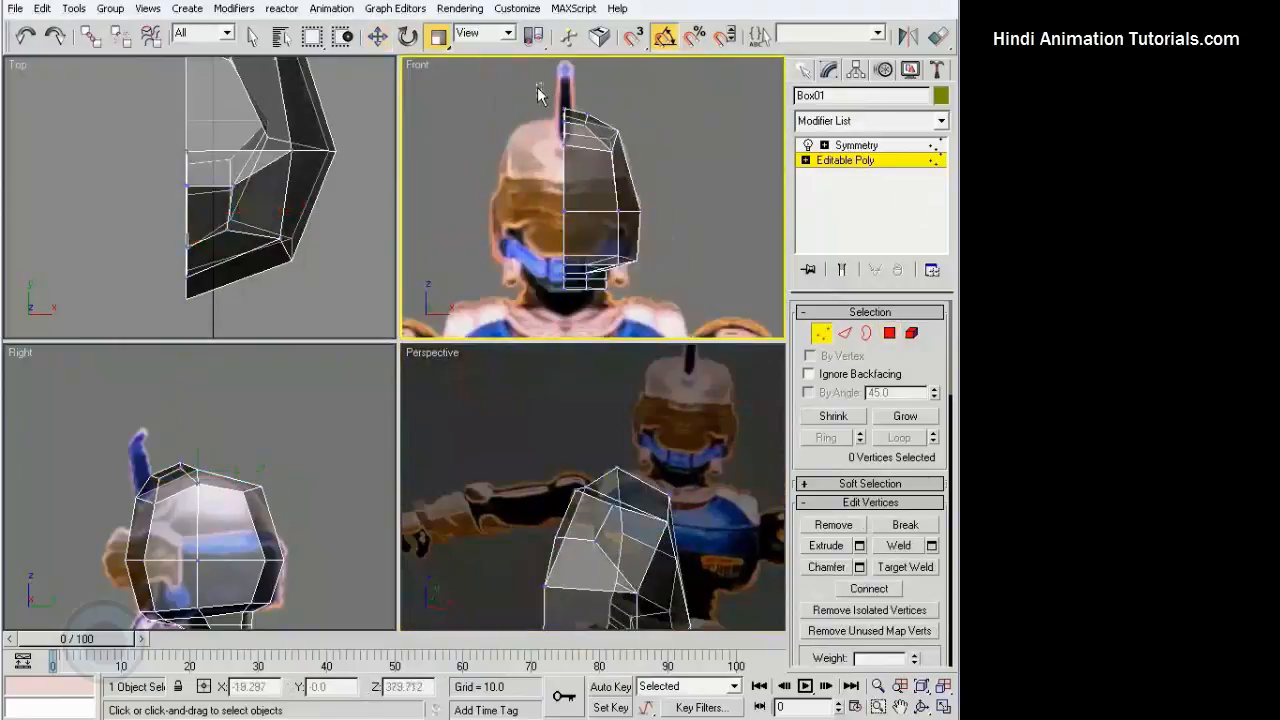
drag(578, 303, 570, 299)
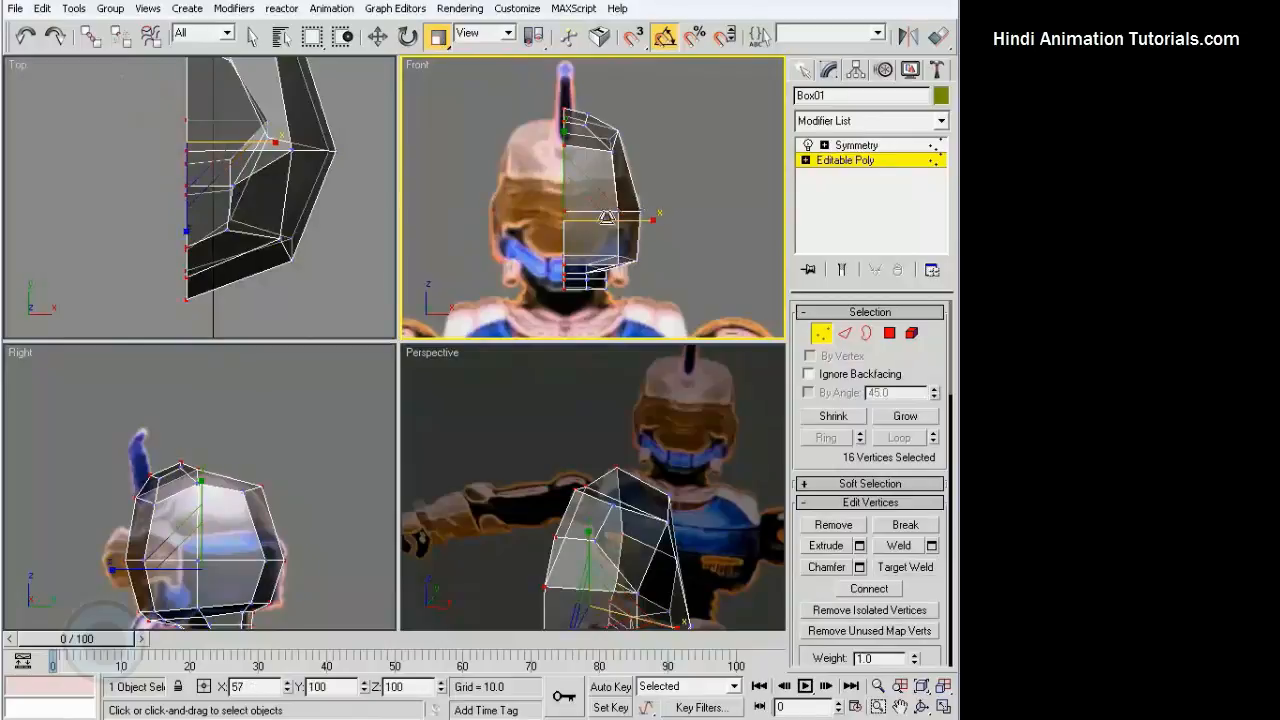
scroll(607, 217, up, 6)
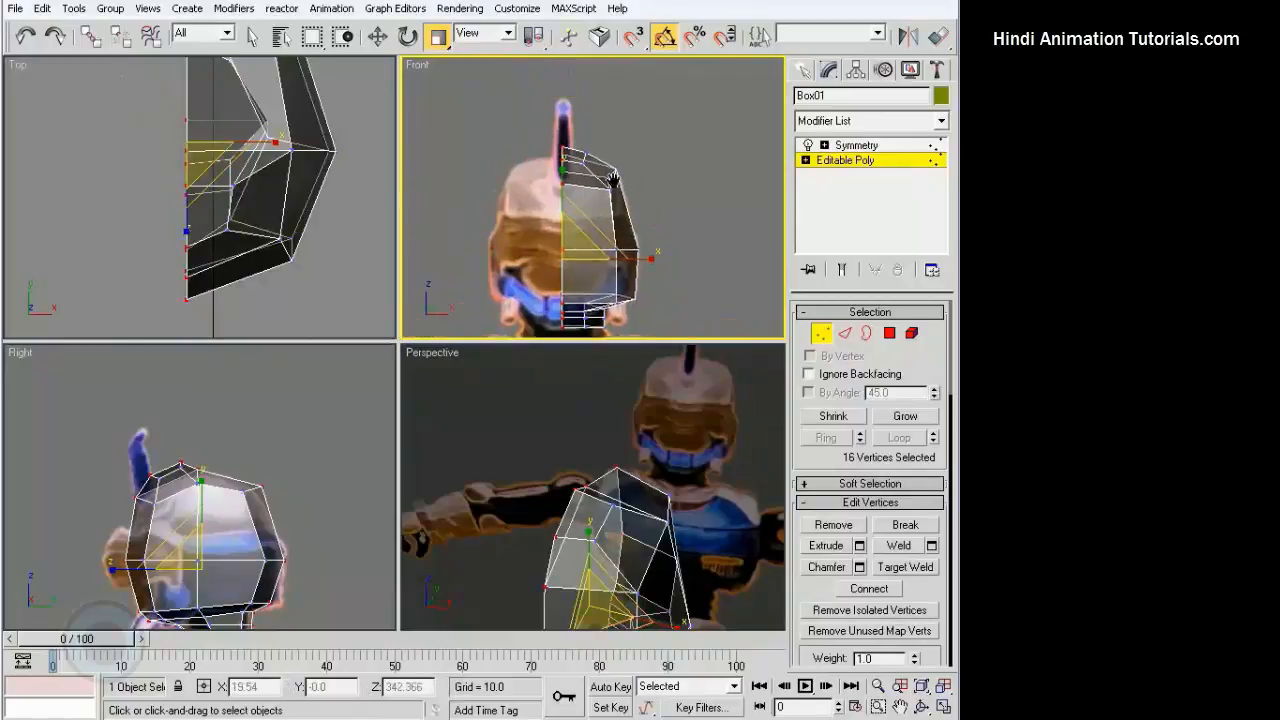
Leave vertex editing and return to the Symmetry modifier to check the whole mirrored head
click(818, 333)
click(721, 202)
alt+middle_drag(603, 491, 613, 455)
click(613, 455)
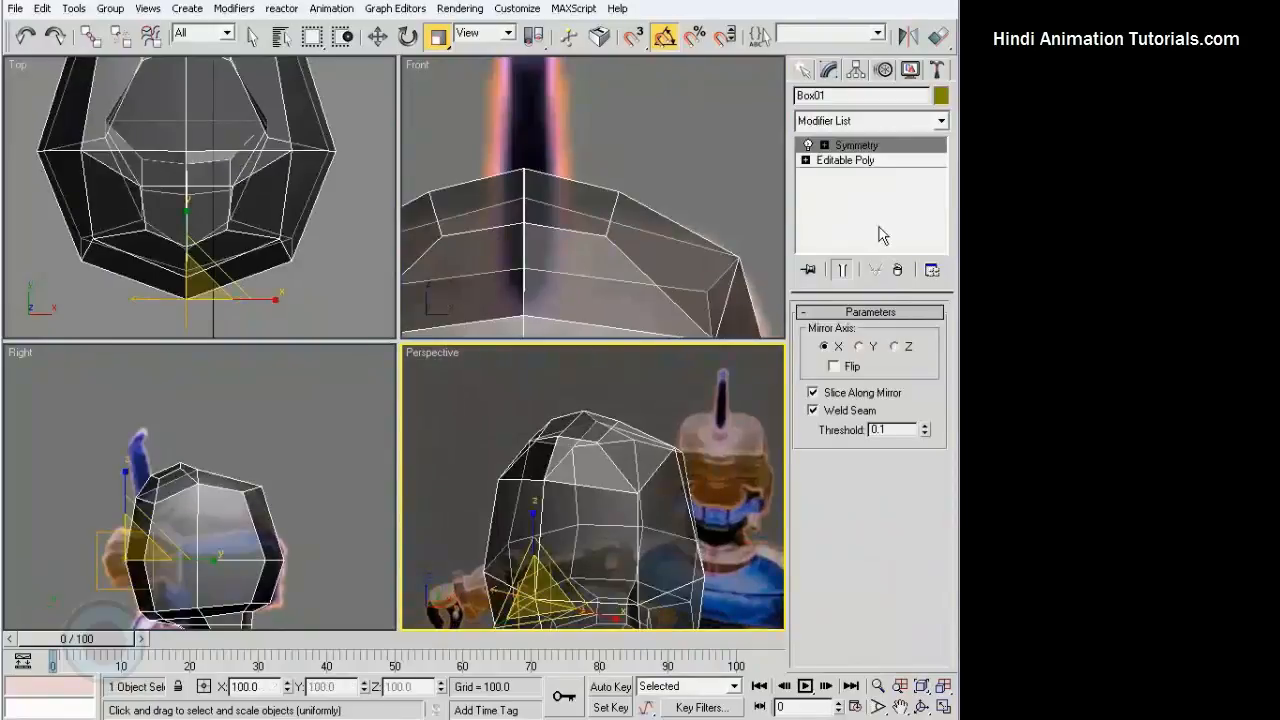
Return to vertex editing of the Editable Poly and lower the outer front vertex below the antenna base in the side view
click(844, 160)
click(890, 333)
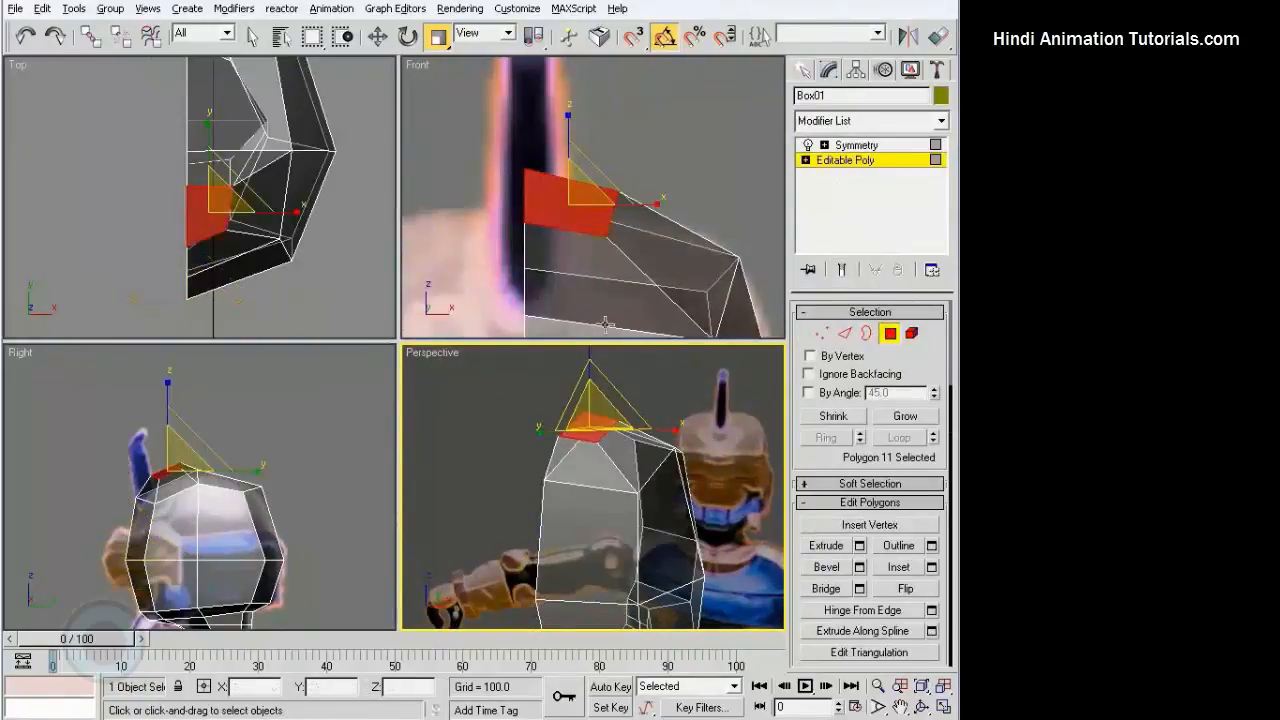
alt+middle_drag(584, 438, 750, 430)
click(750, 430)
click(820, 333)
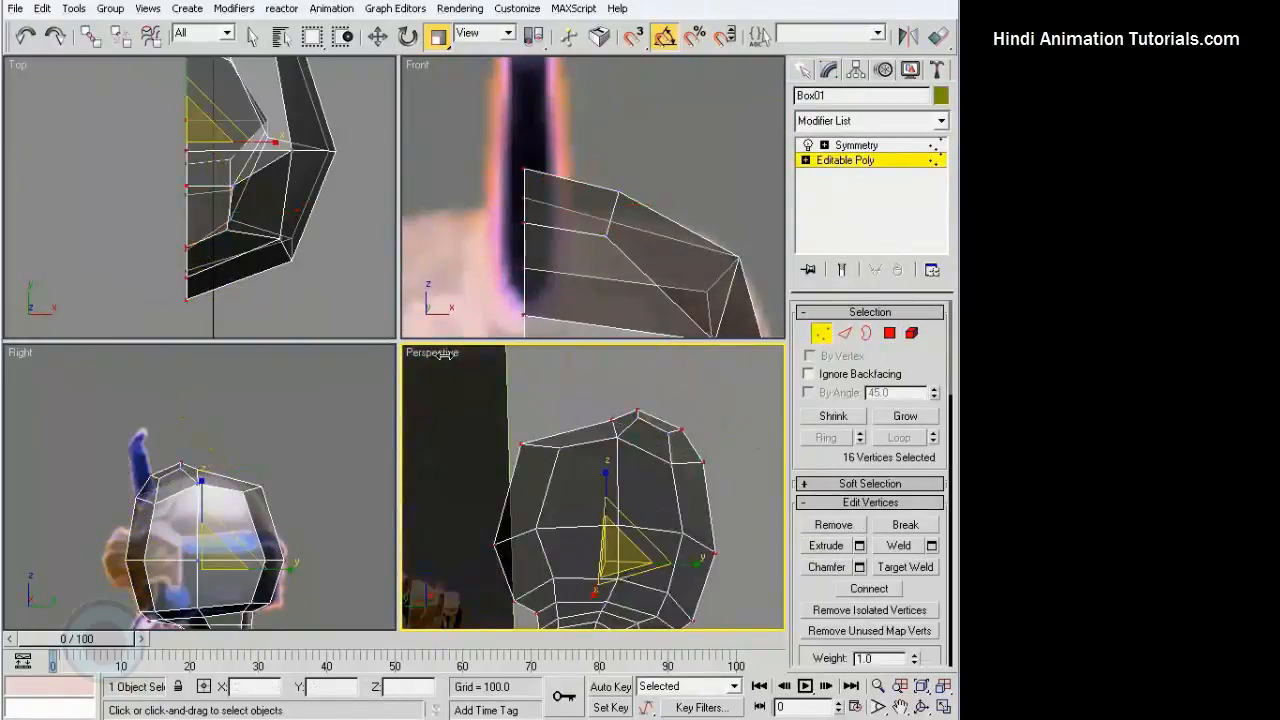
scroll(243, 400, up, 6)
click(243, 400)
scroll(240, 400, down, 2)
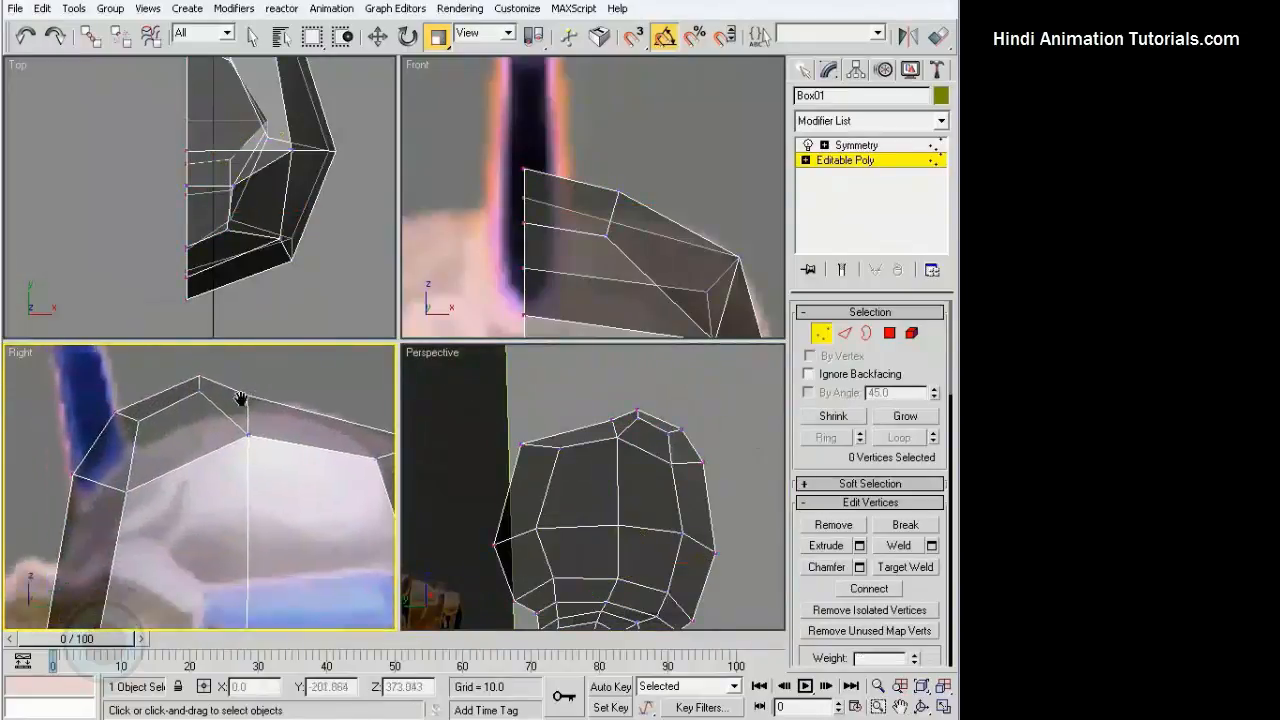
drag(203, 476, 205, 478)
key(w)
scroll(206, 480, down, 2)
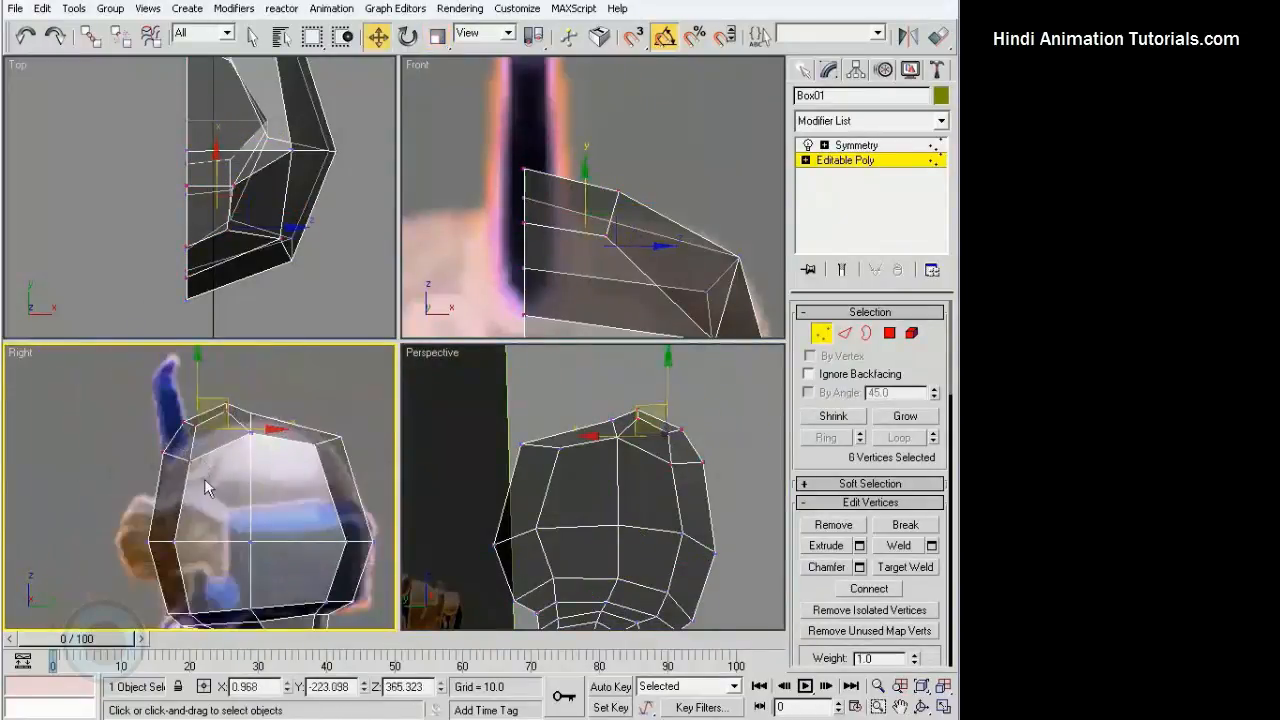
drag(187, 432, 183, 461)
middle_drag(622, 235, 617, 131)
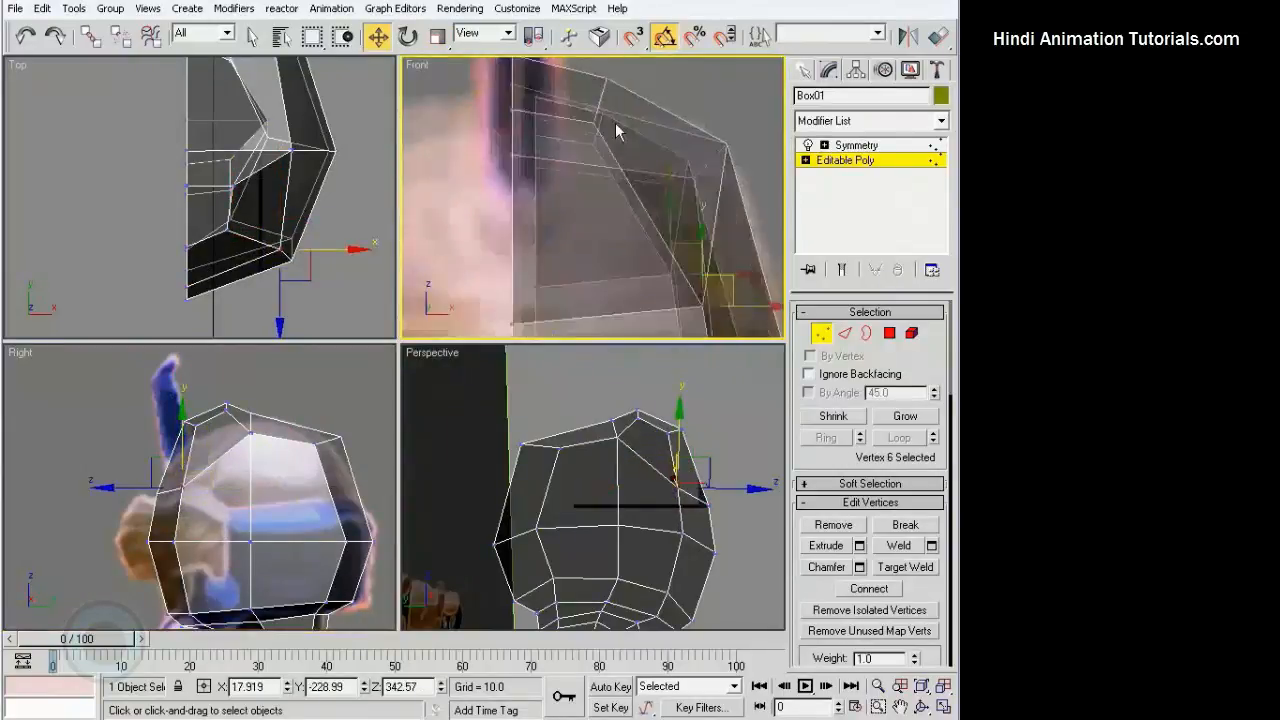
Lower the crown's side vertex and the beveled antenna-base vertices toward the skull outline in the side view
scroll(630, 120, down, 5)
middle_drag(368, 231, 337, 277)
scroll(337, 277, down, 2)
alt+middle_drag(606, 446, 566, 440)
scroll(566, 440, down, 2)
drag(249, 432, 250, 444)
click(160, 404)
drag(160, 398, 211, 462)
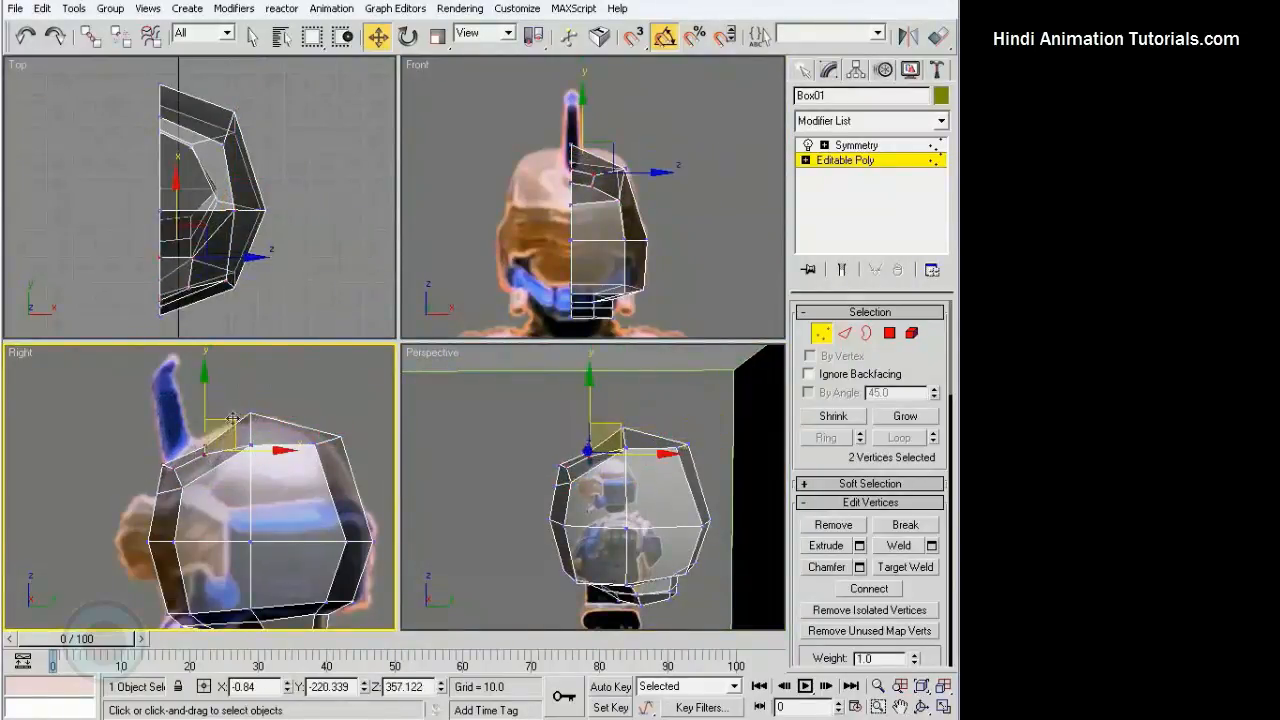
Fit the upper and lower vertices of the antenna base to the foot of the reference antenna in the side view
drag(231, 420, 220, 409)
drag(154, 454, 172, 473)
drag(186, 440, 192, 445)
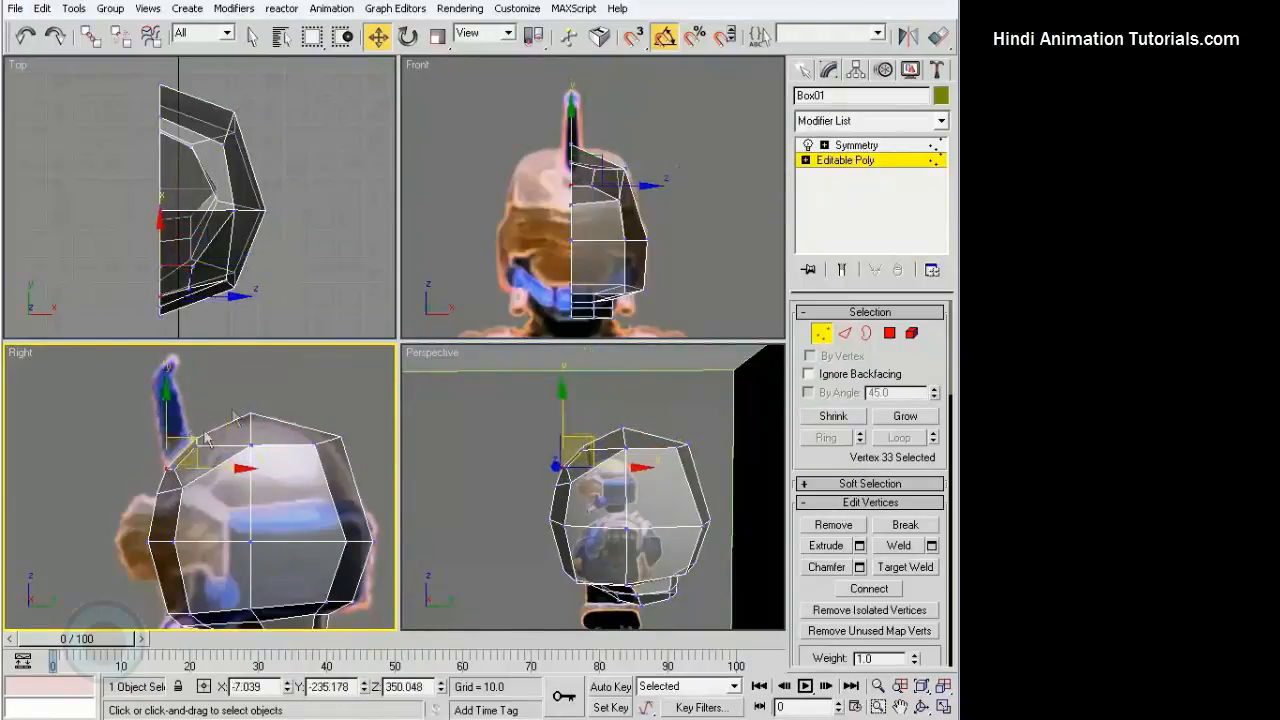
click(205, 434)
middle_drag(241, 447, 241, 427)
drag(210, 466, 207, 438)
Lower the crown's topmost centre vertex slightly to follow the reference skull in the side view
mouse_move(238, 411)
mouse_down()
mouse_move(263, 435)
mouse_move(251, 394)
mouse_up()
drag(238, 383, 263, 403)
drag(251, 369, 251, 372)
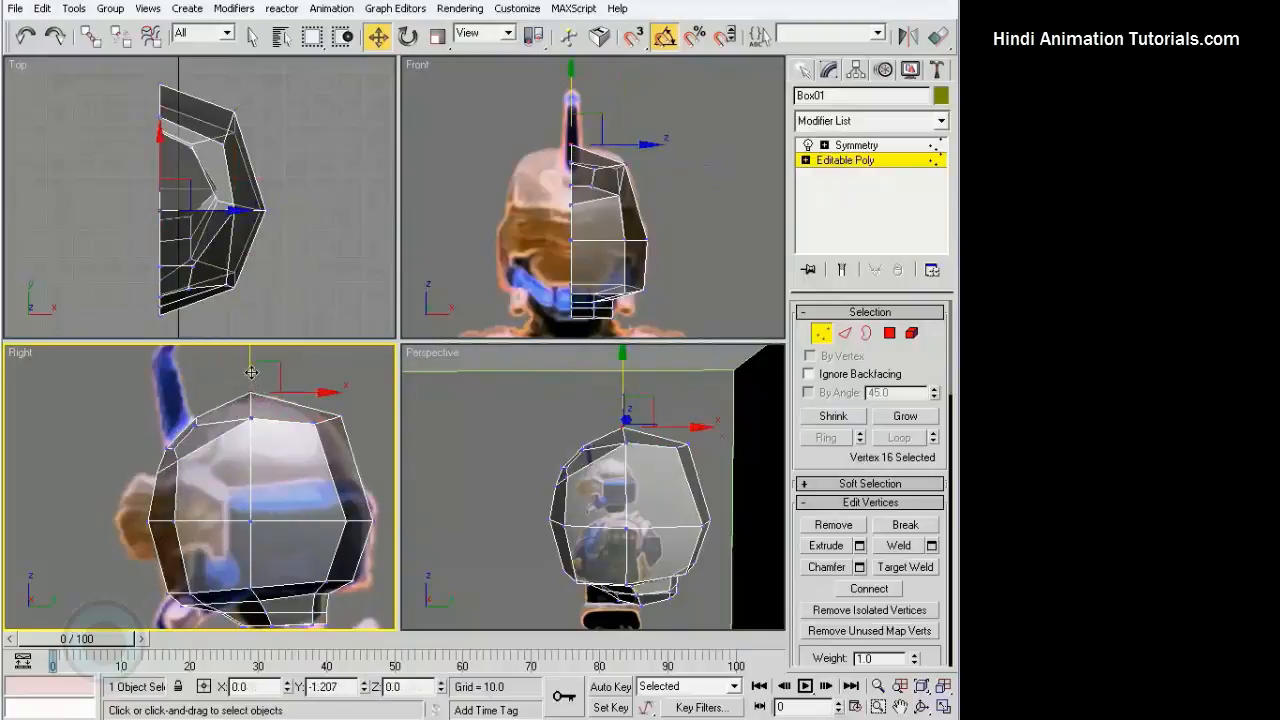
click(343, 386)
Move the two outer antenna-base vertices inward toward the head's centre line in the front view
alt+middle_drag(450, 488, 729, 471)
scroll(606, 178, up, 2)
middle_drag(646, 281, 651, 230)
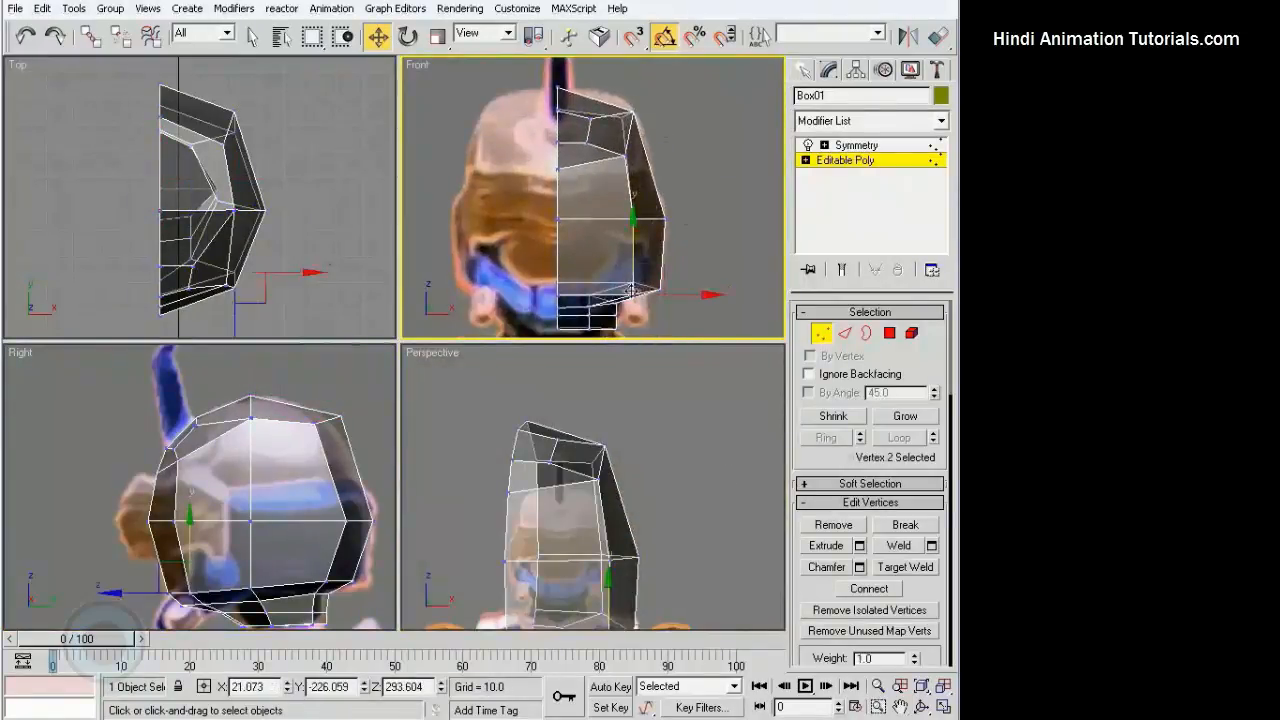
click(693, 214)
middle_drag(667, 170, 661, 242)
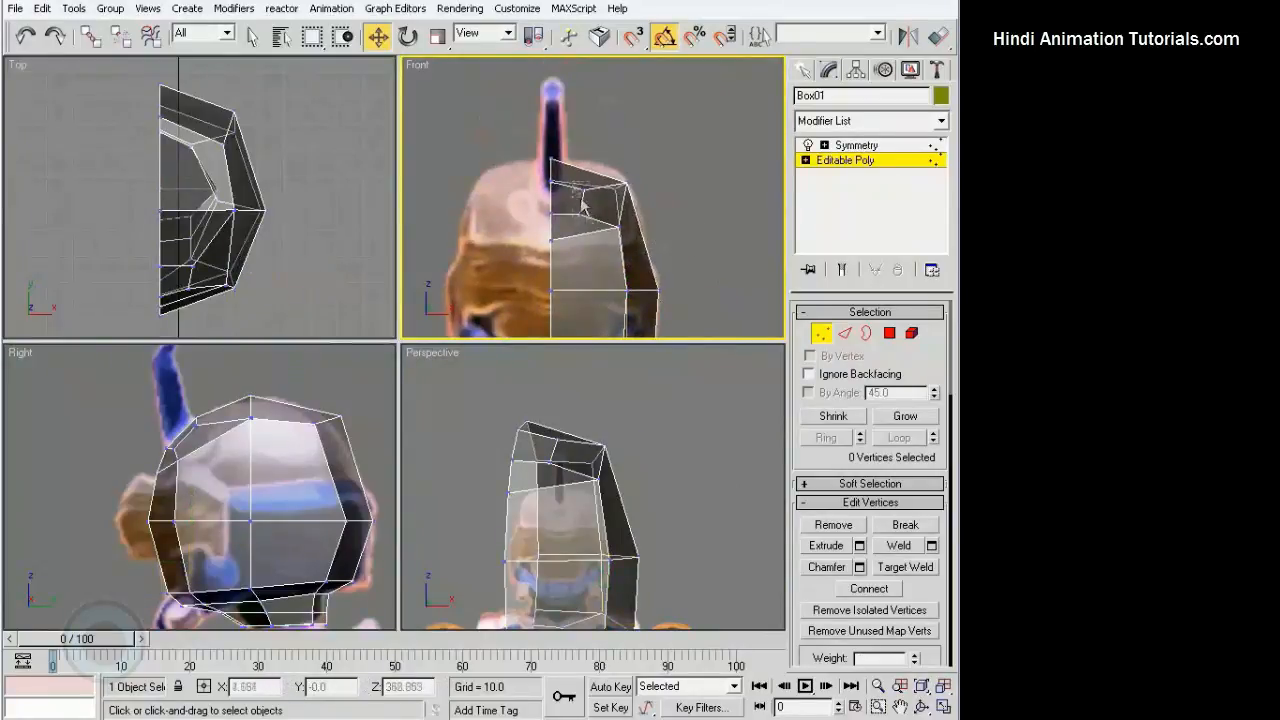
drag(581, 199, 606, 224)
drag(615, 203, 597, 203)
Narrow the antenna base further by shifting its upper and lower outer vertices along X to the reference antenna's width
scroll(327, 393, up, 3)
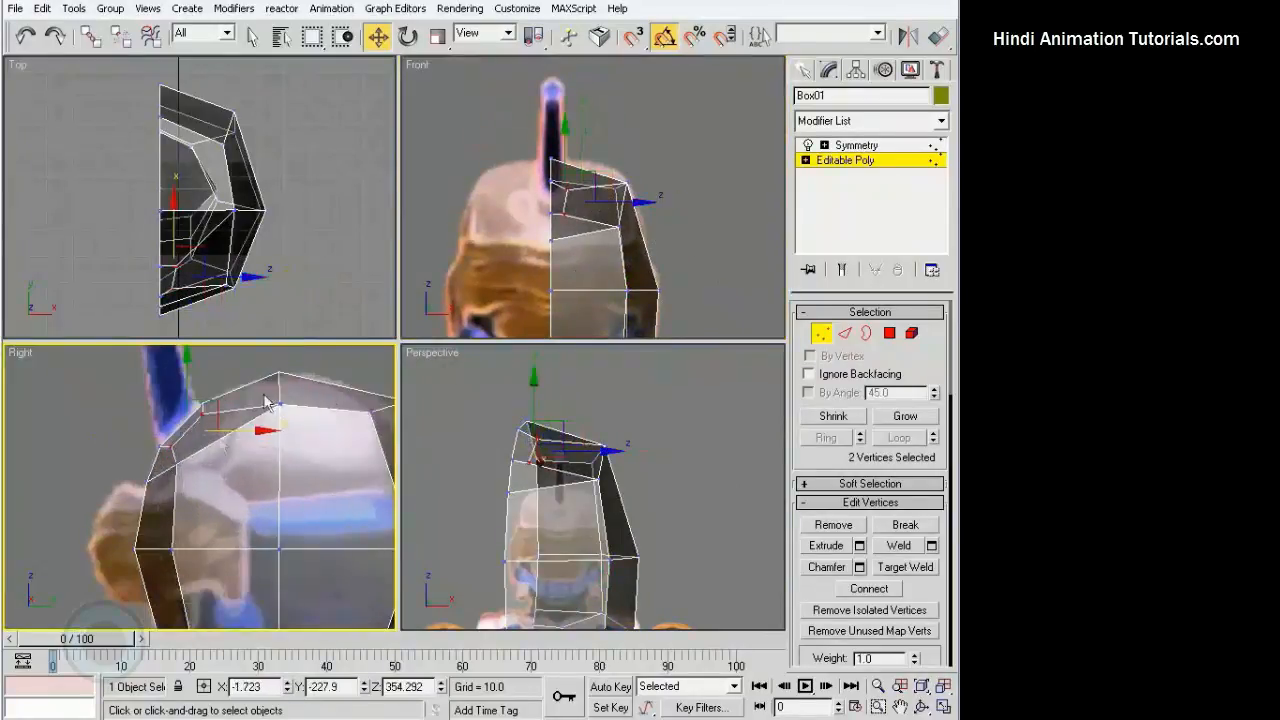
click(193, 464)
click(245, 450)
middle_drag(245, 450, 241, 487)
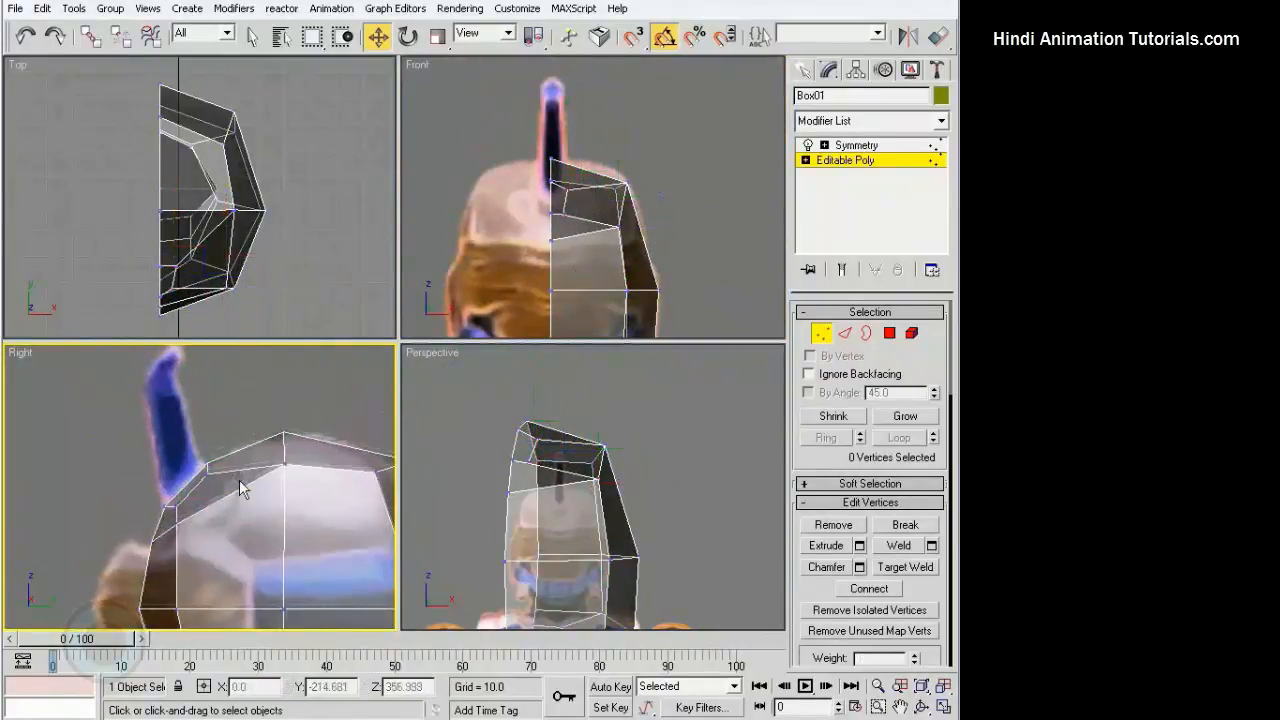
alt+middle_drag(590, 422, 560, 498)
click(543, 468)
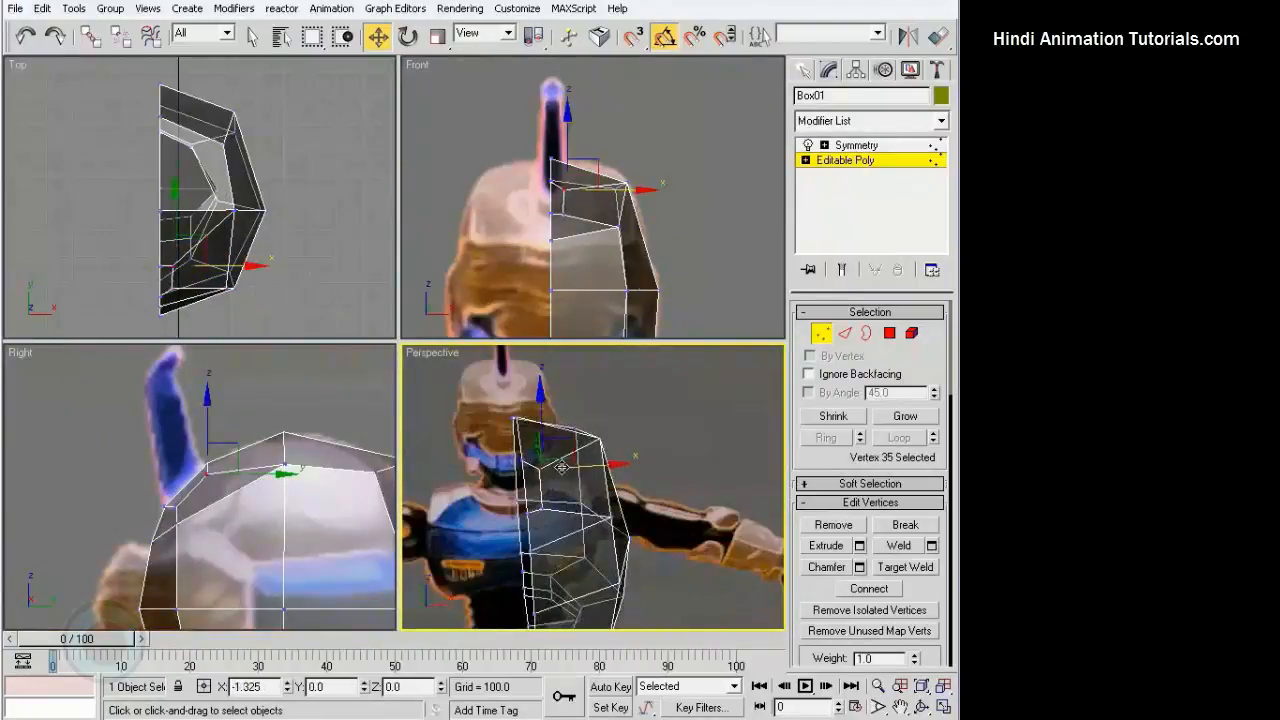
scroll(649, 240, up, 2)
middle_drag(649, 210, 609, 240)
ctrl+click(547, 249)
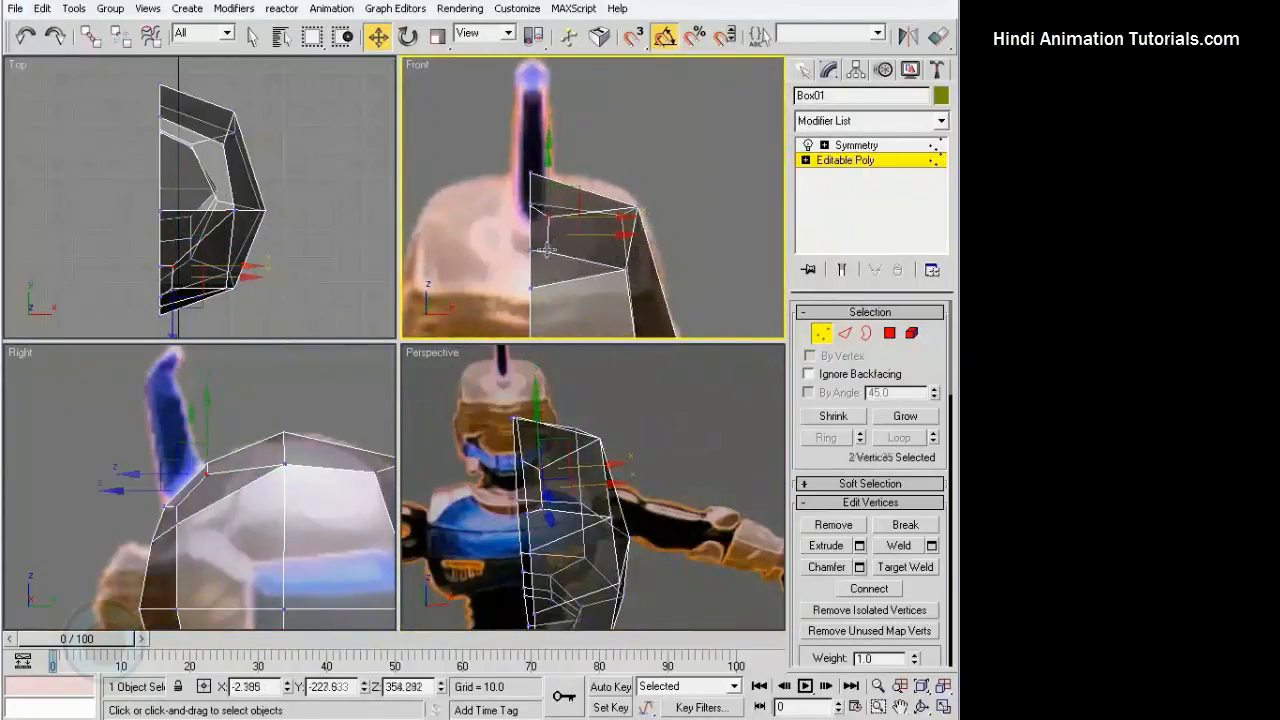
Extrude the antenna-base polygon as a group with a height of 28.7
ctrl+click(887, 333)
click(859, 546)
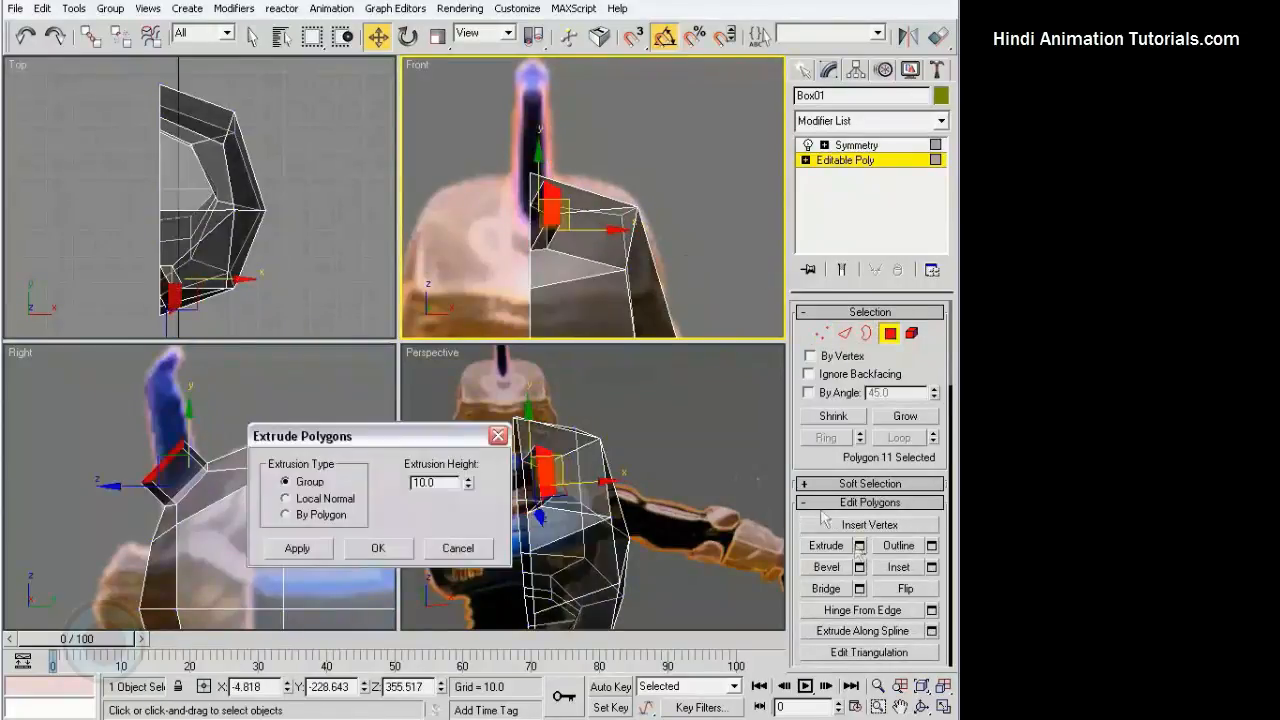
drag(431, 439, 308, 412)
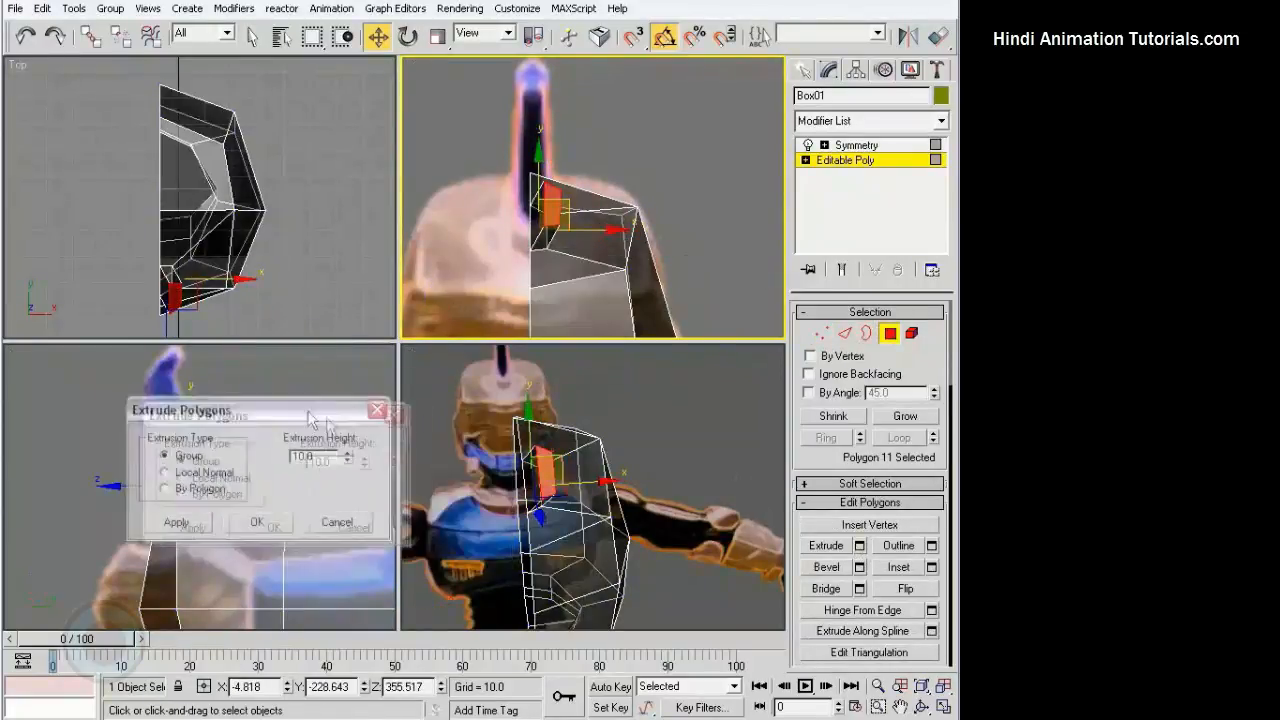
alt+middle_drag(540, 480, 580, 473)
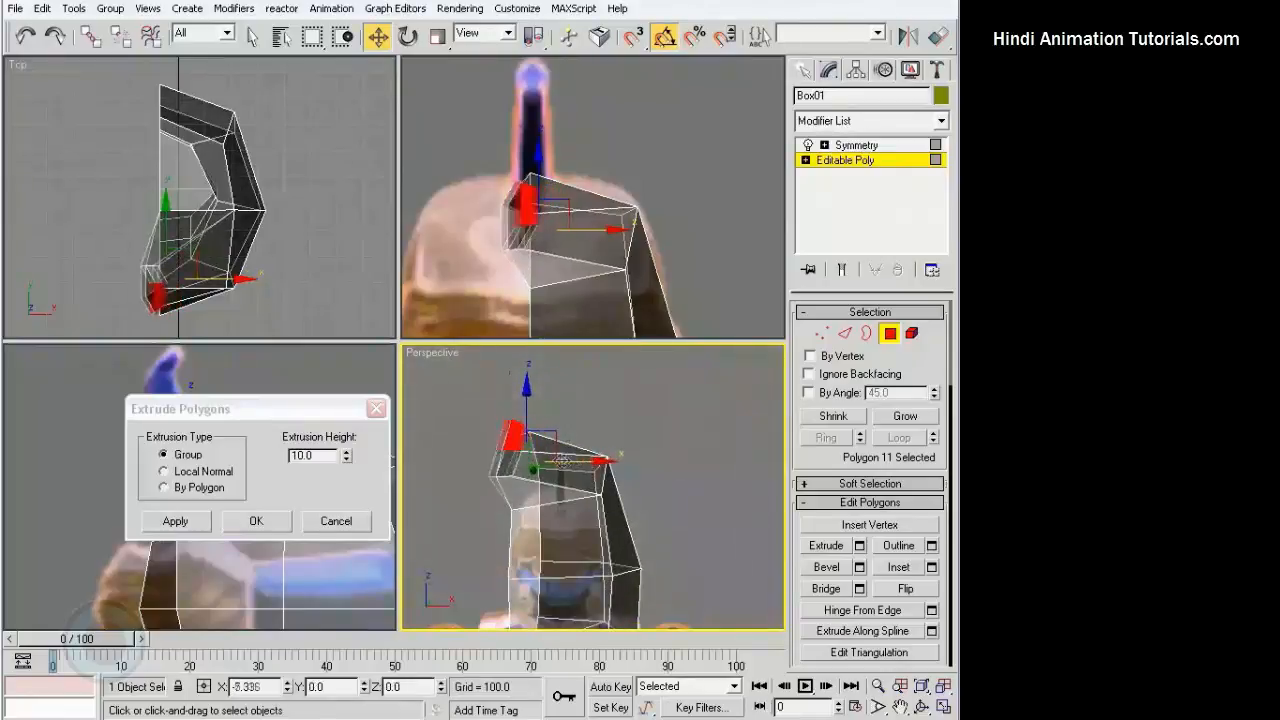
drag(346, 456, 333, 285)
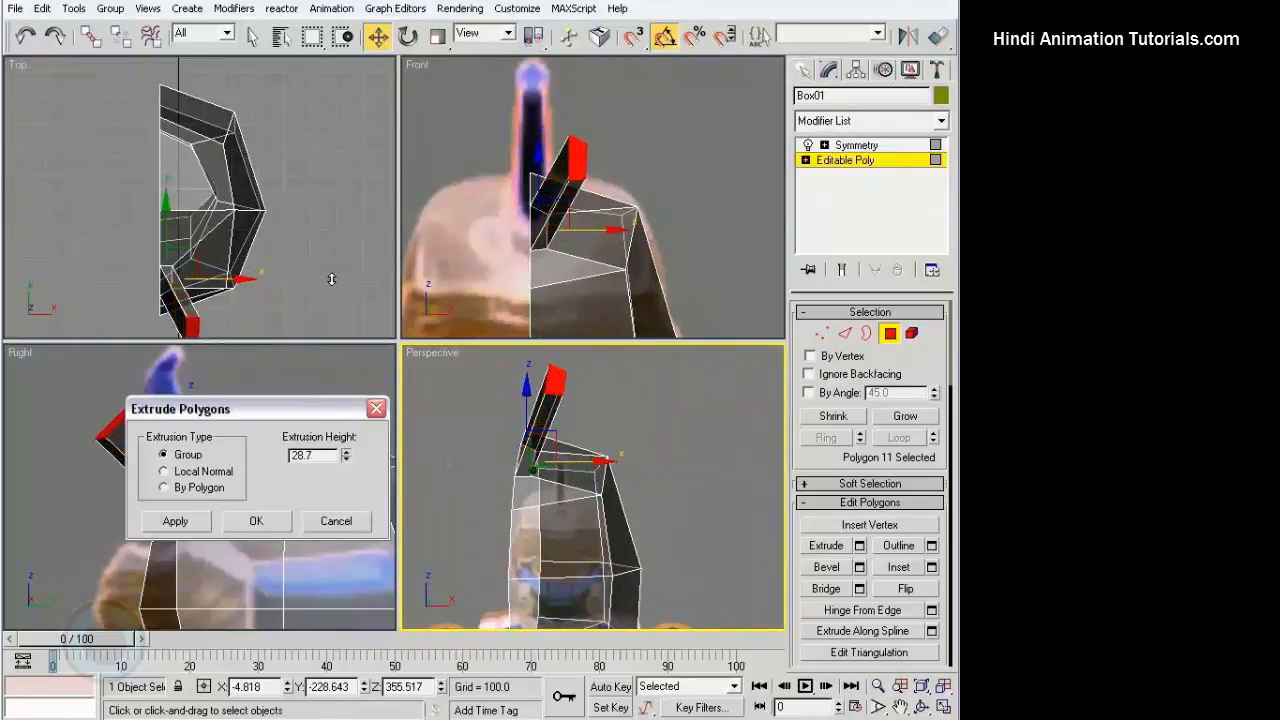
click(258, 521)
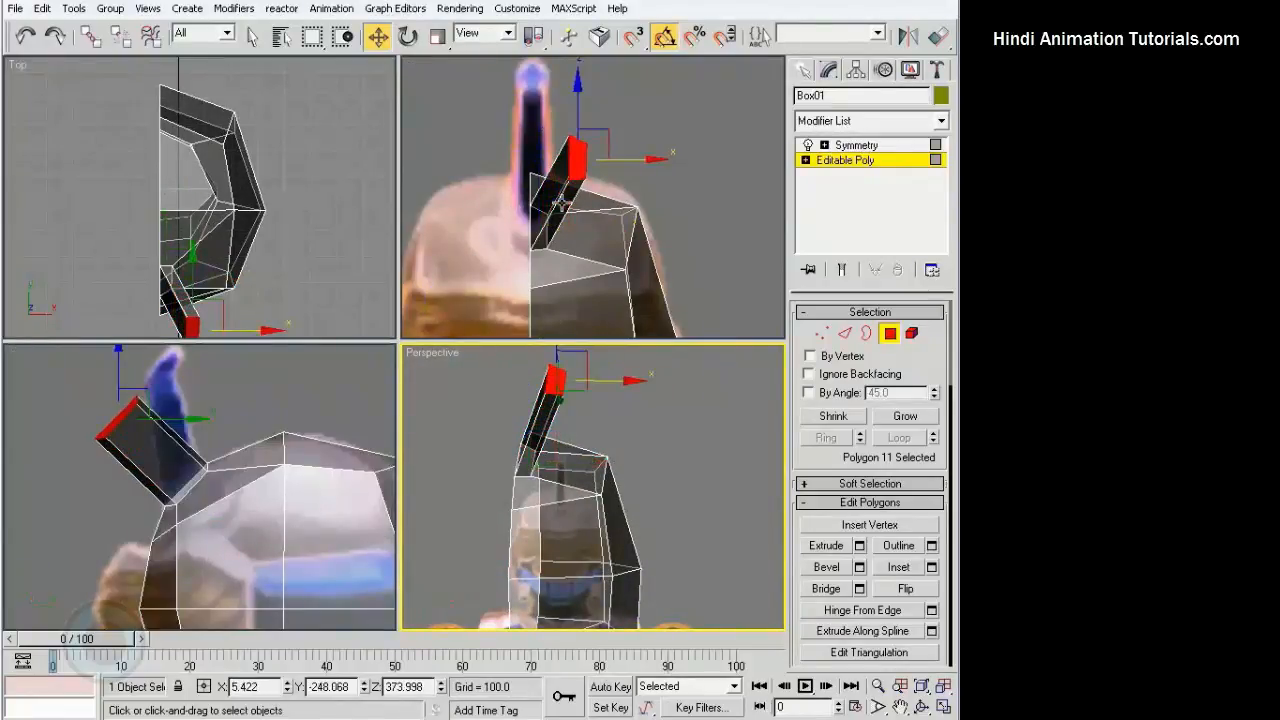
Move the extruded antenna's end polygon inward to the head's centre line in the front view
middle_click(631, 191)
drag(631, 167, 594, 164)
mouse_move(183, 447)
middle_down()
mouse_move(191, 437)
mouse_move(185, 451)
middle_up()
key(e)
Move the antenna's end vertices in the side view so the extrusion stands upright along the reference antenna
click(822, 334)
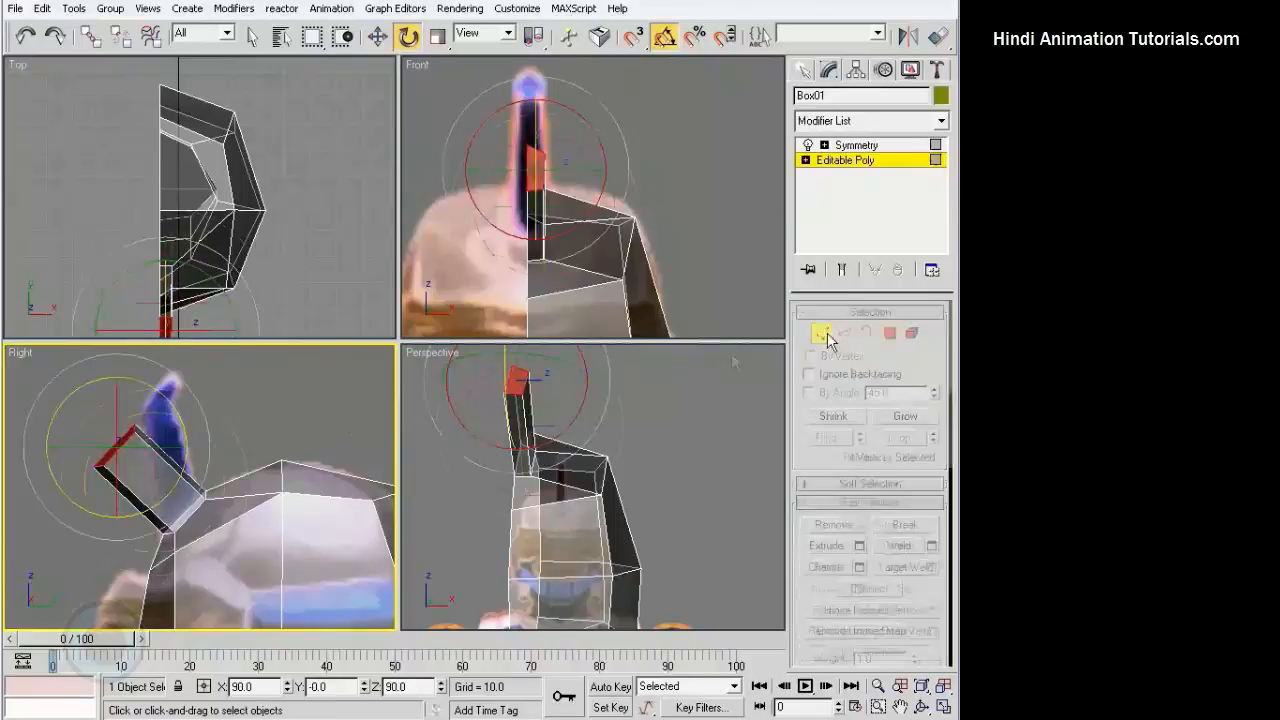
drag(143, 414, 169, 400)
key(w)
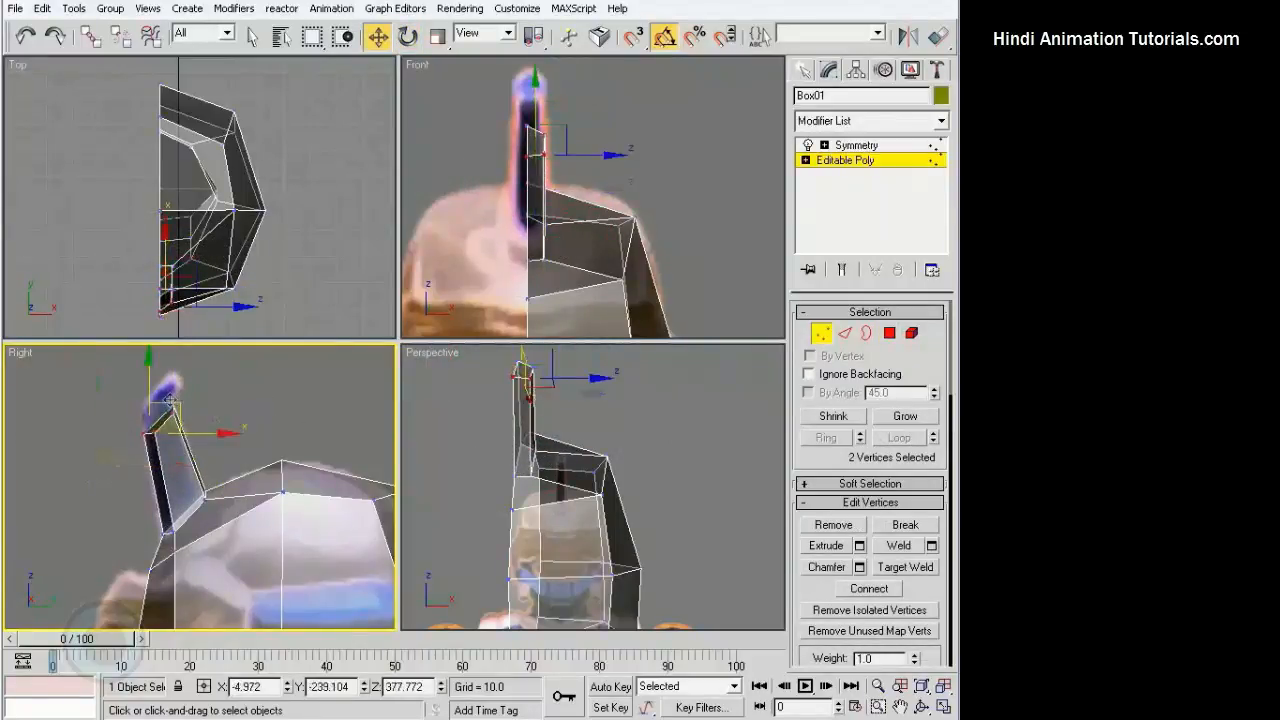
click(258, 446)
alt+middle_drag(606, 490, 507, 537)
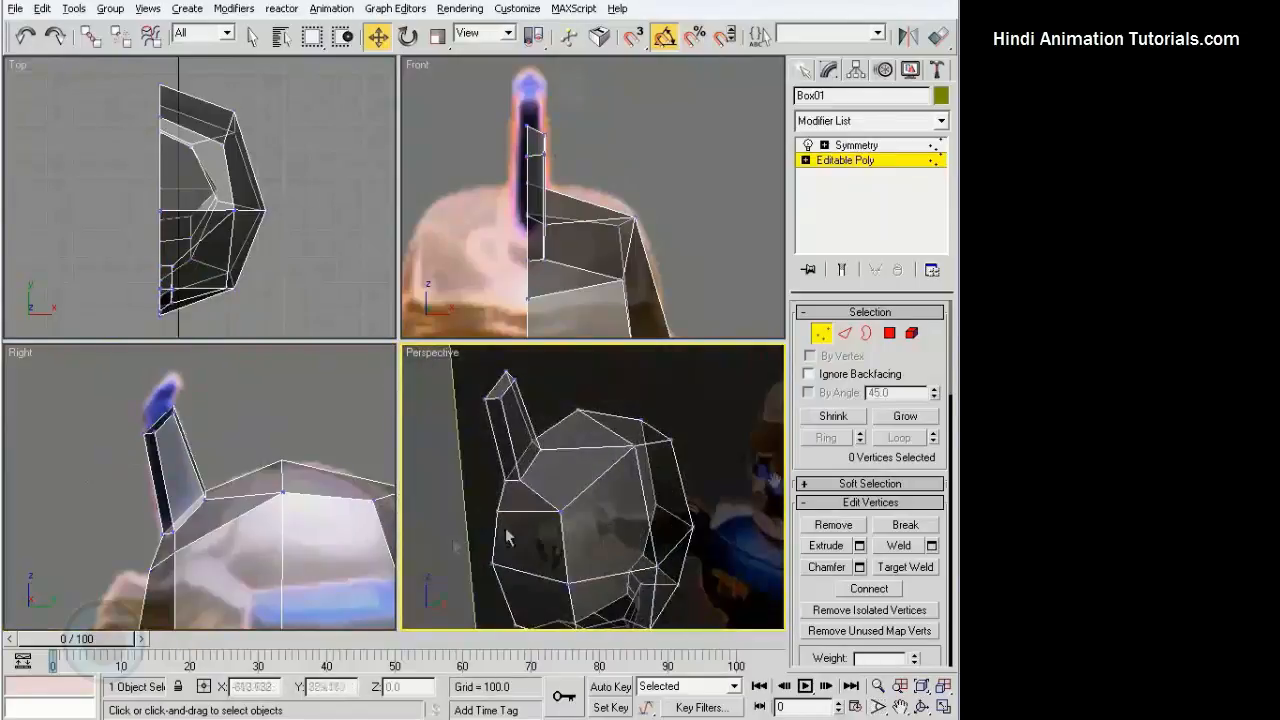
Raise the antenna's end polygon slightly and extrude it once more as a group by 28.7
click(893, 334)
click(166, 437)
drag(166, 437, 156, 412)
click(859, 545)
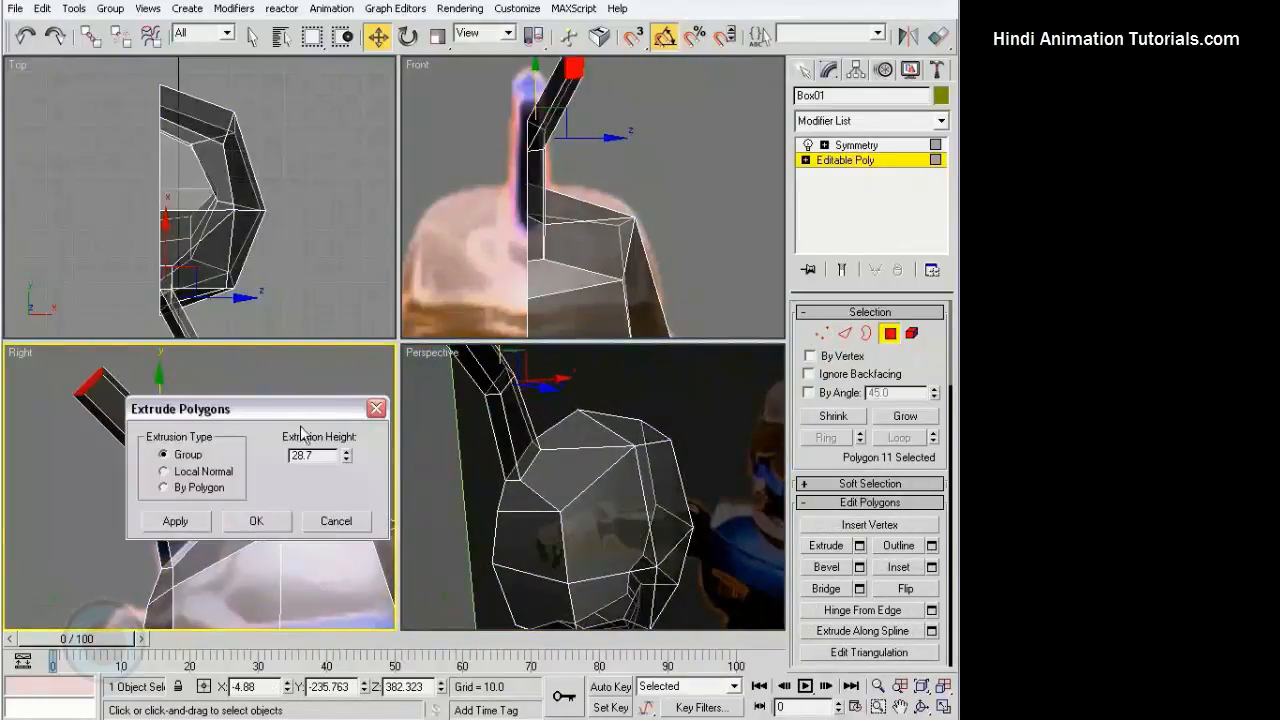
click(197, 522)
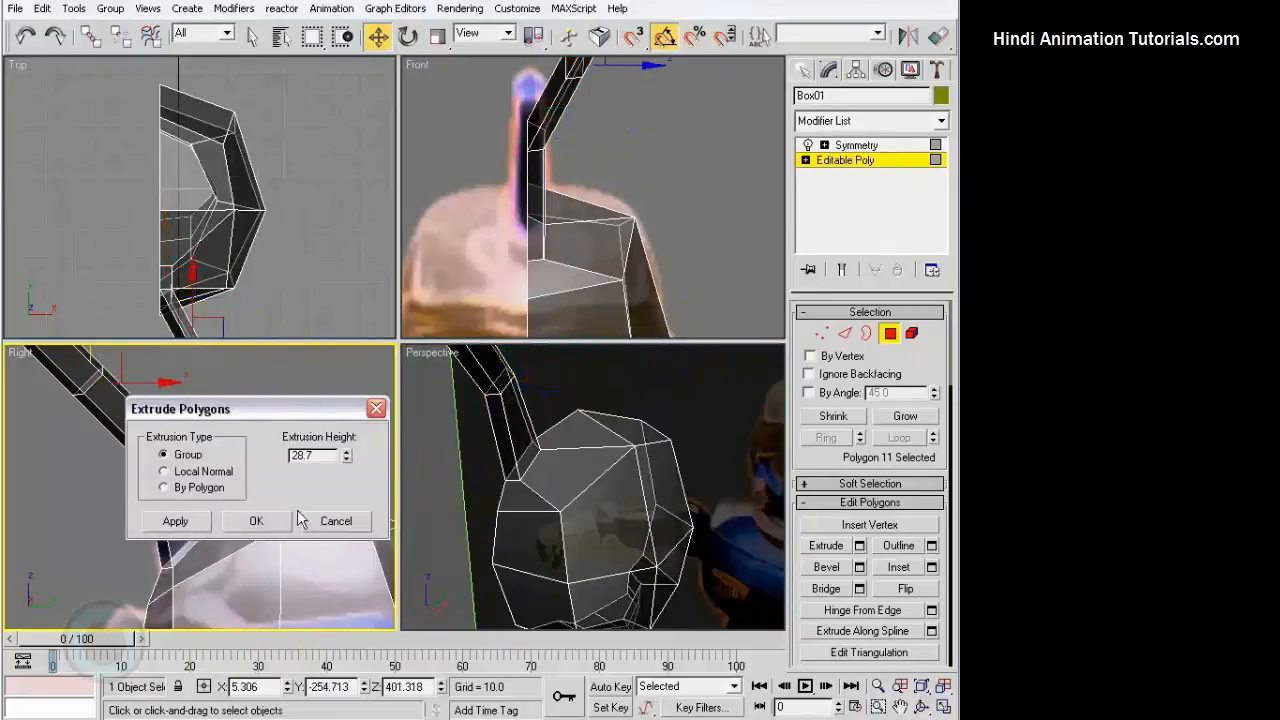
click(336, 522)
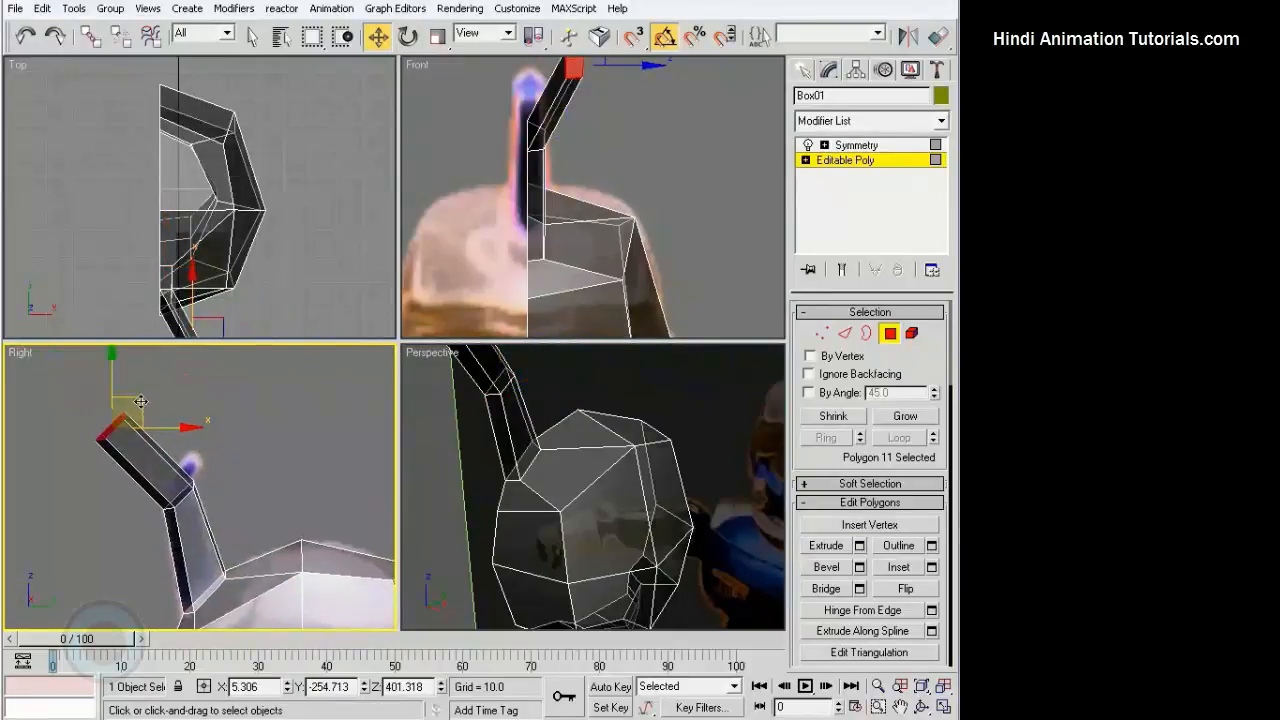
Move the new end polygon down onto the reference antenna's tip and inward to the head's centre line
drag(141, 401, 211, 438)
middle_drag(591, 452, 587, 496)
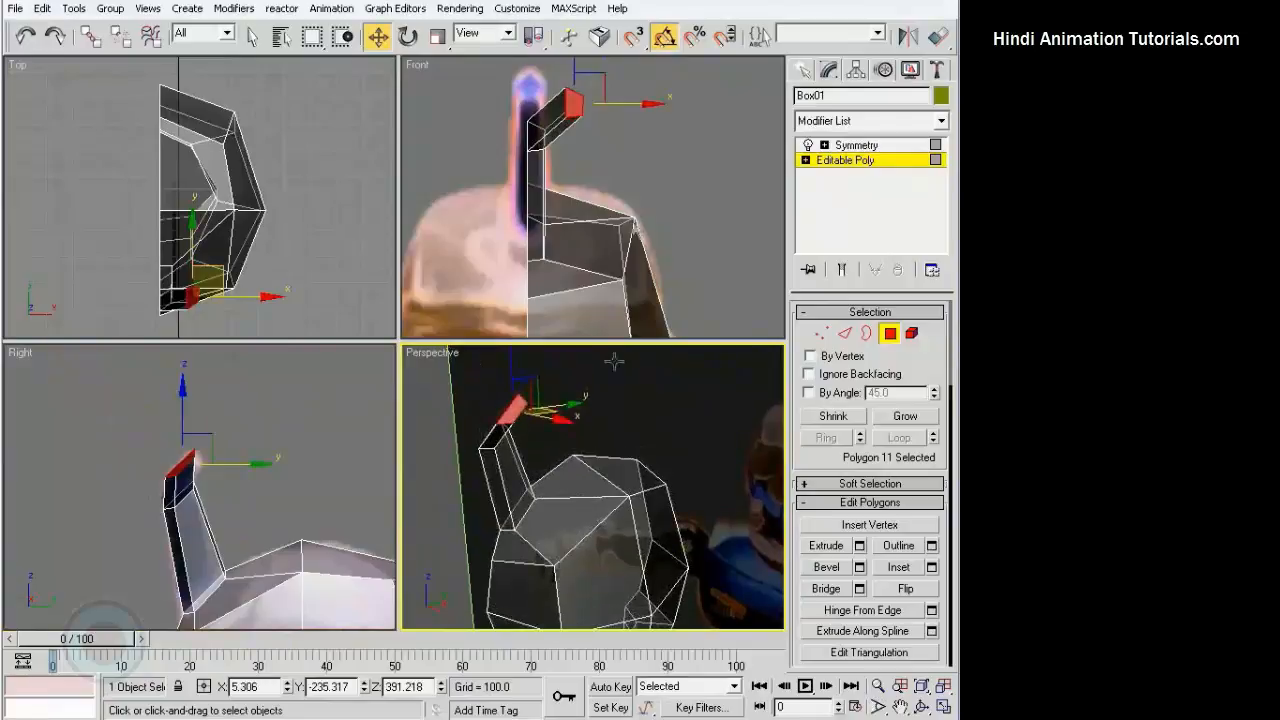
middle_drag(632, 101, 634, 141)
drag(635, 141, 595, 140)
middle_drag(206, 481, 210, 456)
drag(208, 411, 213, 411)
click(246, 412)
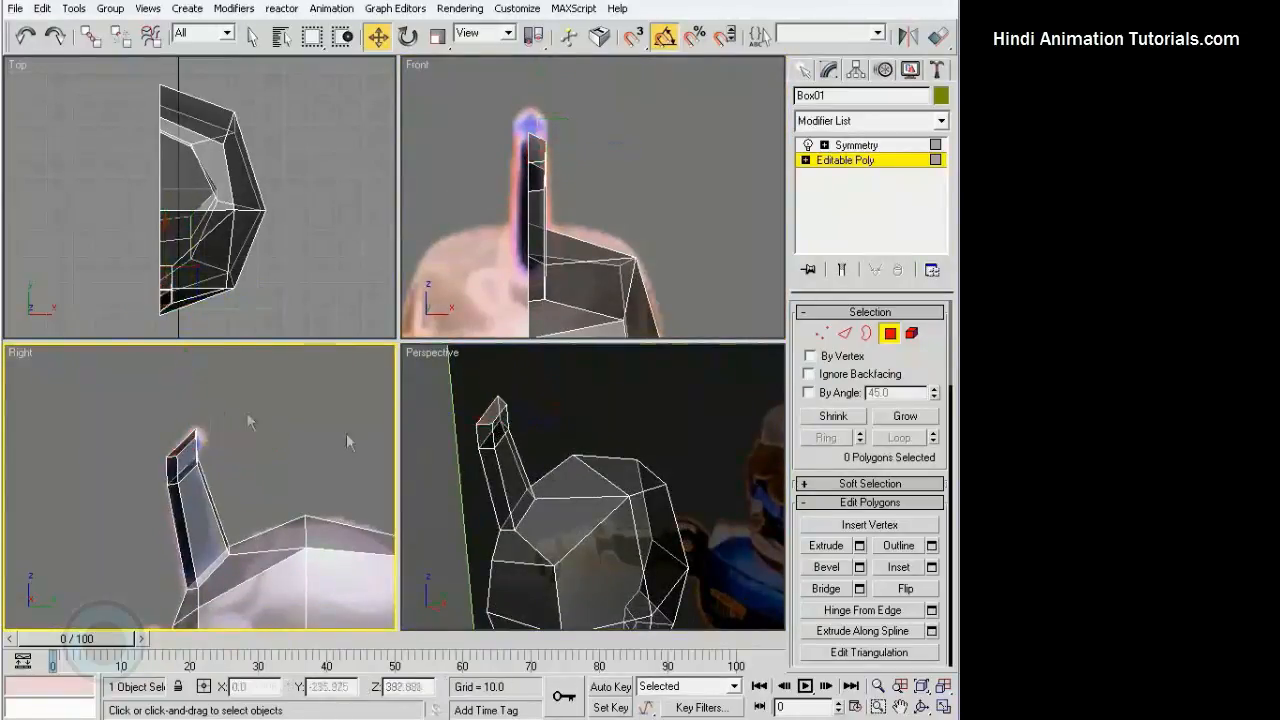
Select the two outer vertices at the antenna's foot and move them outward along X to widen the base
alt+middle_drag(540, 446, 471, 441)
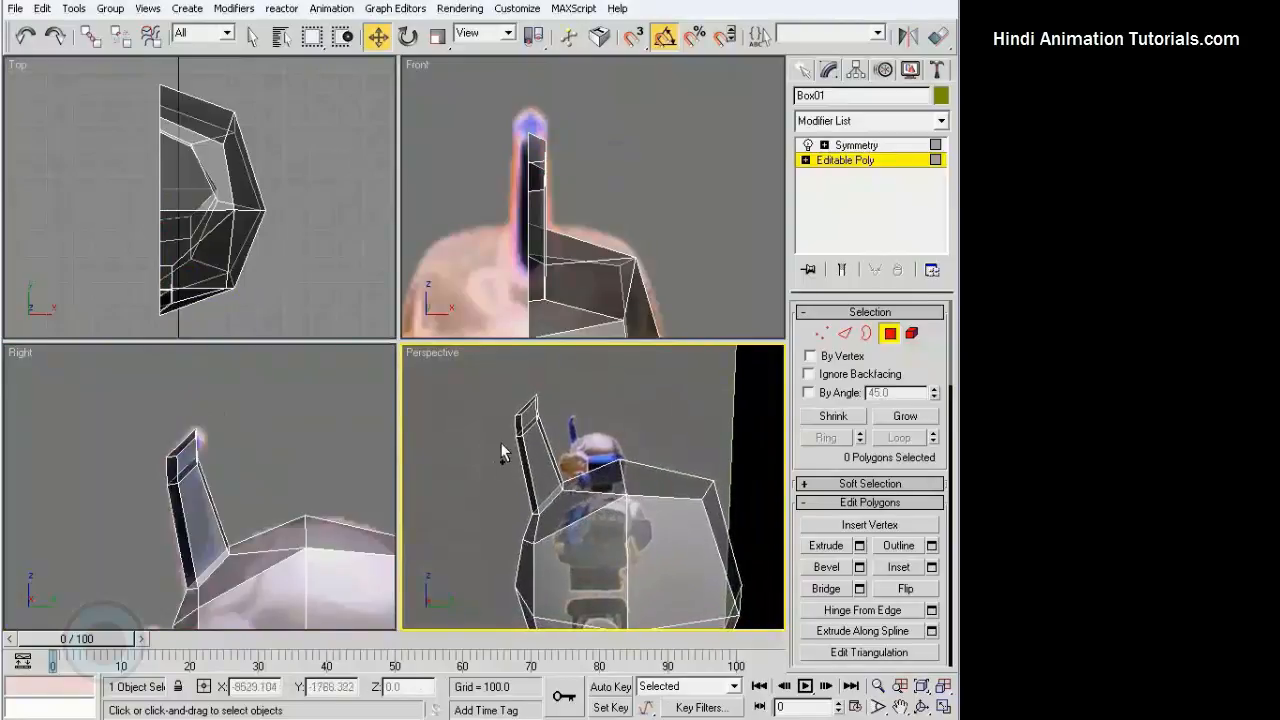
click(525, 408)
scroll(312, 466, up, 2)
middle_drag(252, 443, 249, 377)
click(380, 458)
middle_drag(658, 196, 660, 137)
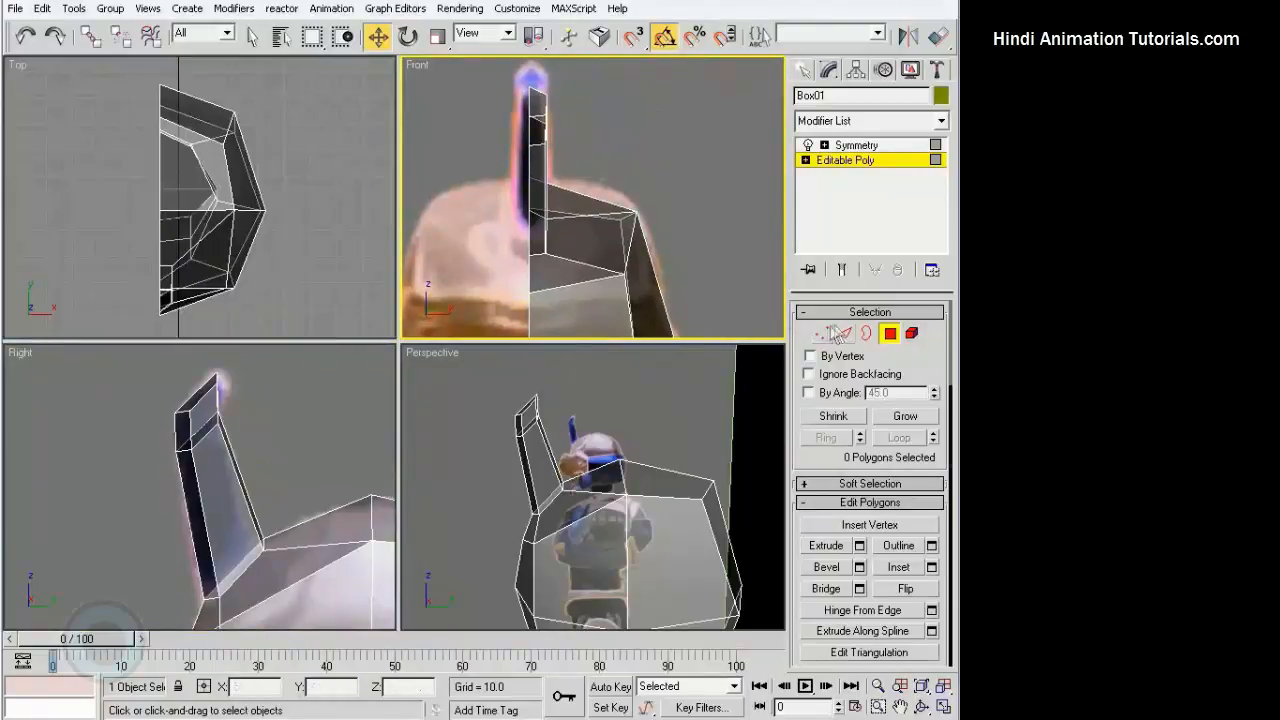
click(822, 333)
click(546, 217)
ctrl+click(546, 254)
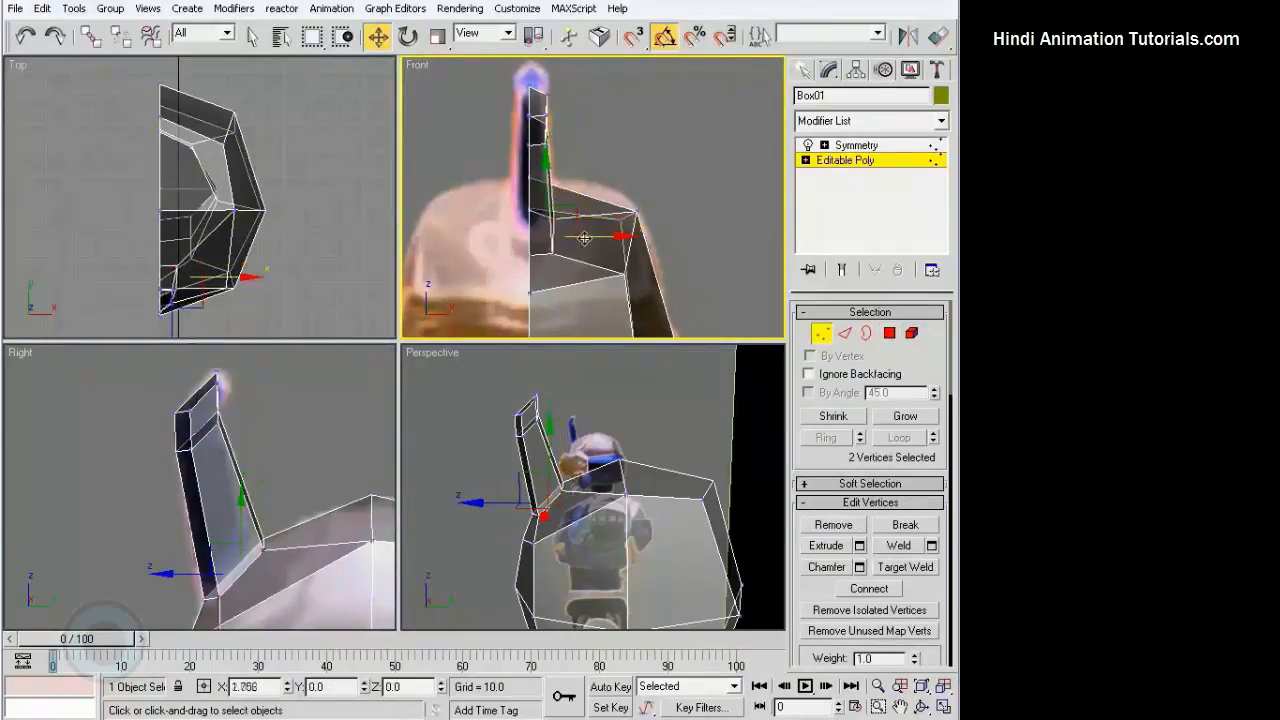
Adjust the antenna's outer tip vertices in the front view to fit the reference outline
scroll(600, 150, up, 2)
middle_drag(600, 148, 600, 200)
mouse_move(556, 127)
mouse_down()
mouse_move(514, 156)
mouse_move(549, 135)
mouse_move(555, 108)
mouse_up()
click(522, 104)
click(591, 167)
Select the 20 vertices along the centre line of head and antenna and scale them on X to align them
scroll(622, 152, down, 3)
middle_drag(737, 268, 722, 208)
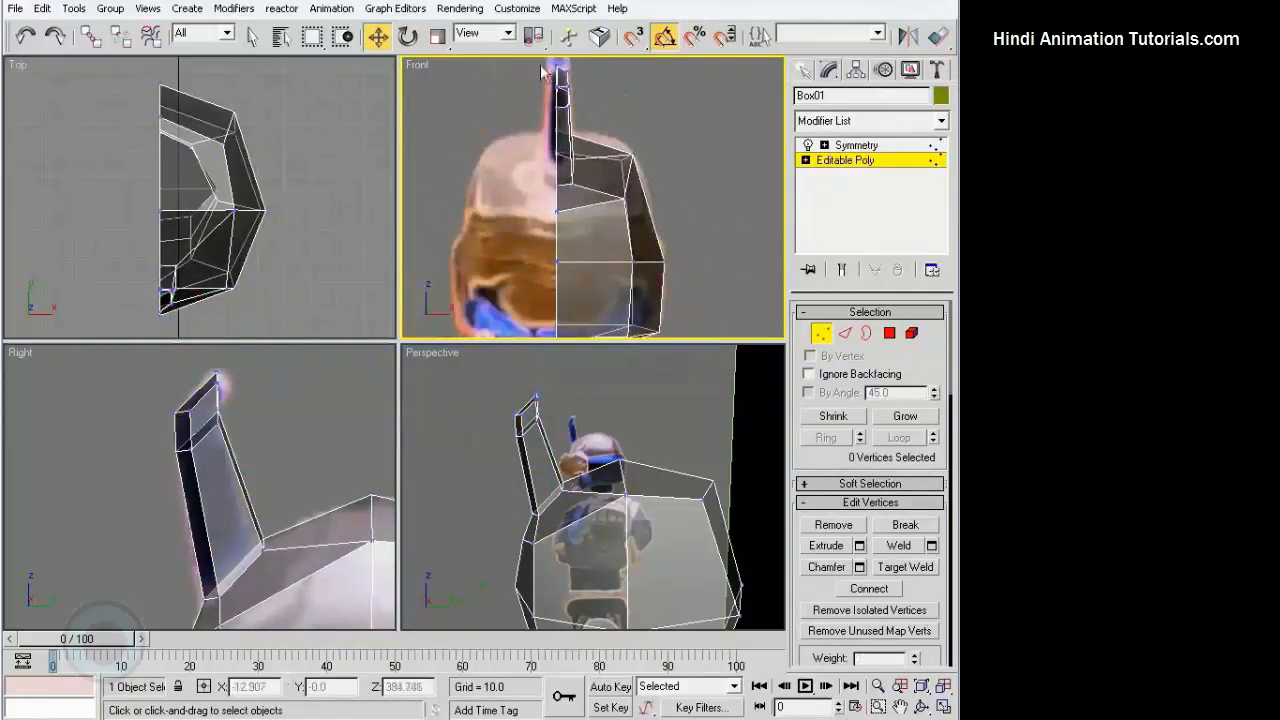
drag(563, 300, 563, 301)
scroll(563, 300, down, 4)
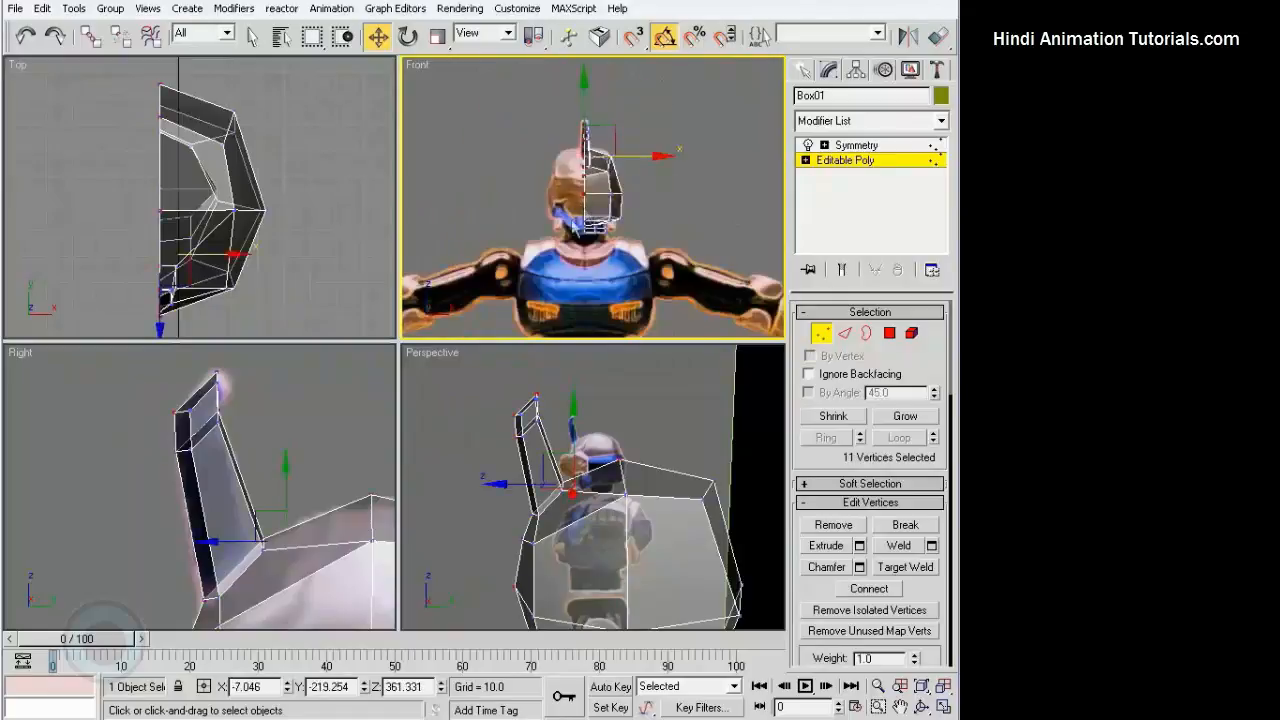
drag(589, 247, 589, 268)
scroll(609, 174, up, 3)
key(r)
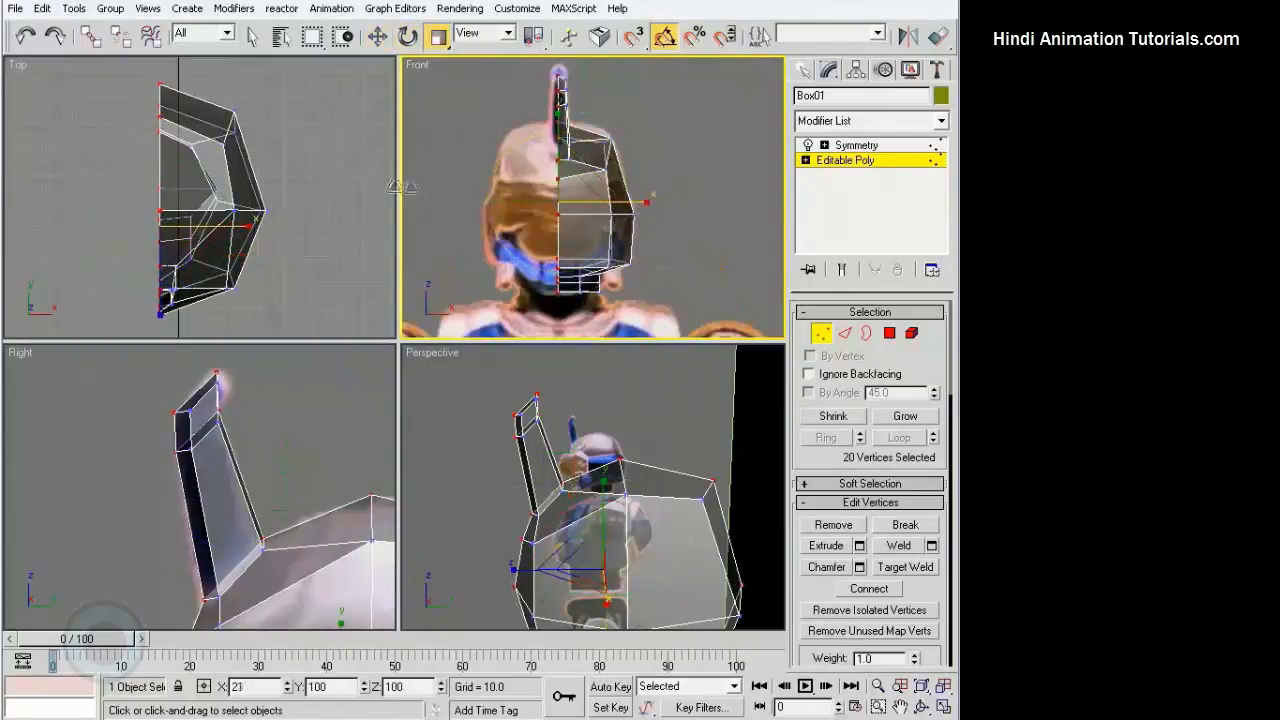
drag(403, 187, 240, 178)
click(662, 186)
Raise the antenna's centre tip vertex slightly in the side view to follow the reference tip
middle_drag(658, 192, 652, 286)
scroll(606, 283, up, 5)
key(w)
middle_drag(206, 350, 224, 388)
scroll(222, 383, up, 2)
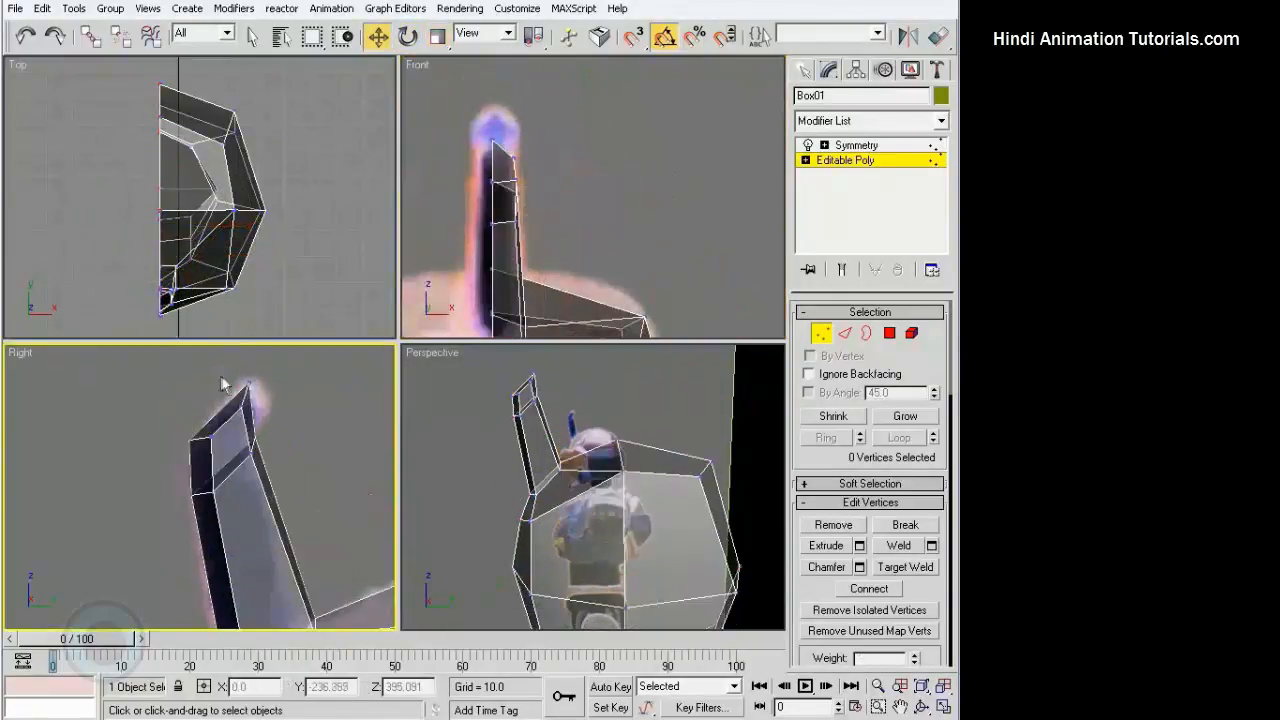
drag(222, 385, 273, 381)
click(285, 420)
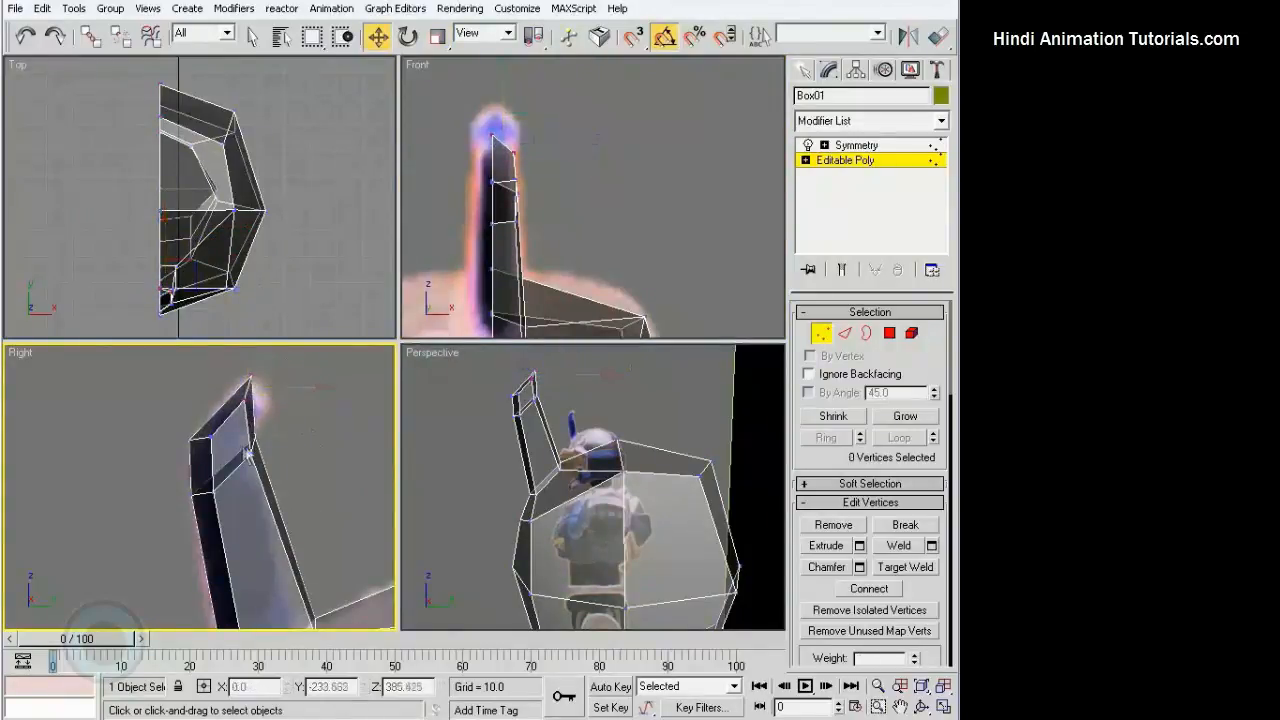
Reposition the vertices along the antenna's rear edge near the tip in the side view to match the reference outline
middle_drag(249, 458, 230, 430)
drag(232, 460, 275, 406)
drag(262, 387, 257, 399)
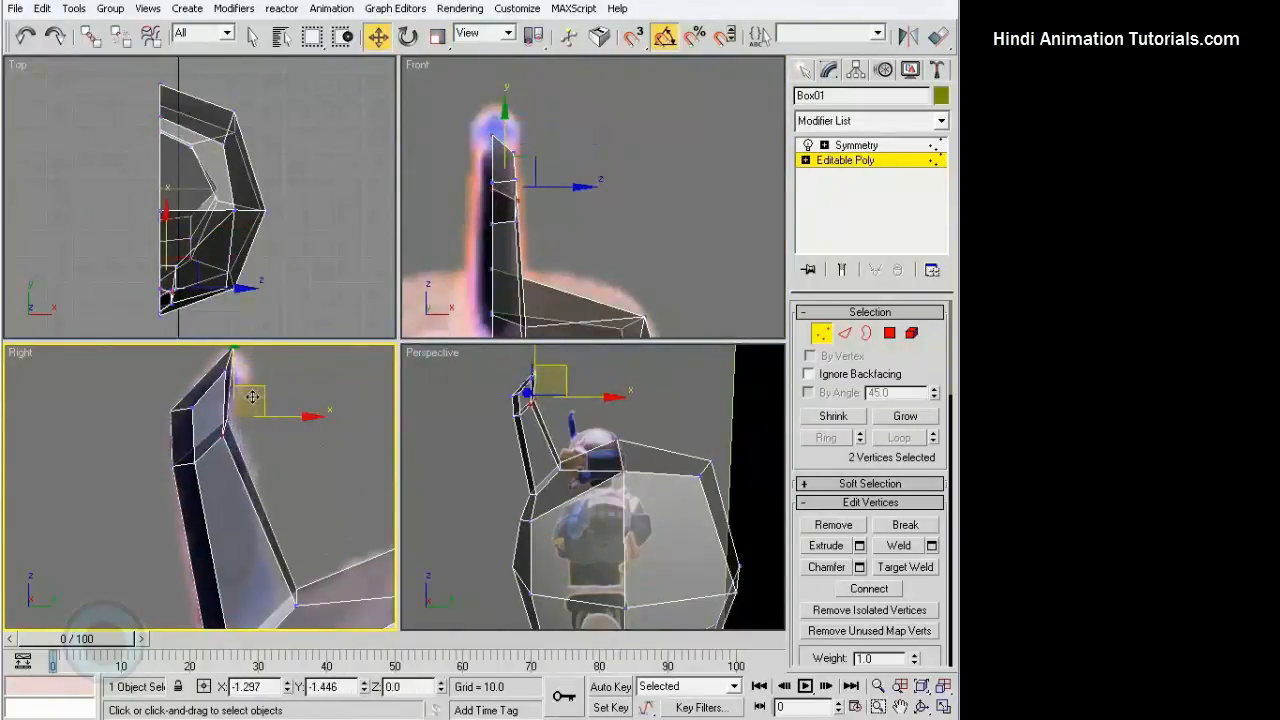
scroll(252, 397, down, 2)
middle_drag(318, 491, 299, 448)
drag(275, 514, 273, 469)
middle_drag(265, 375, 269, 457)
drag(258, 433, 240, 390)
Fine-tune the antenna's rear and foot vertices and its upper front corner in the side view to follow the reference
scroll(250, 462, up, 2)
click(230, 448)
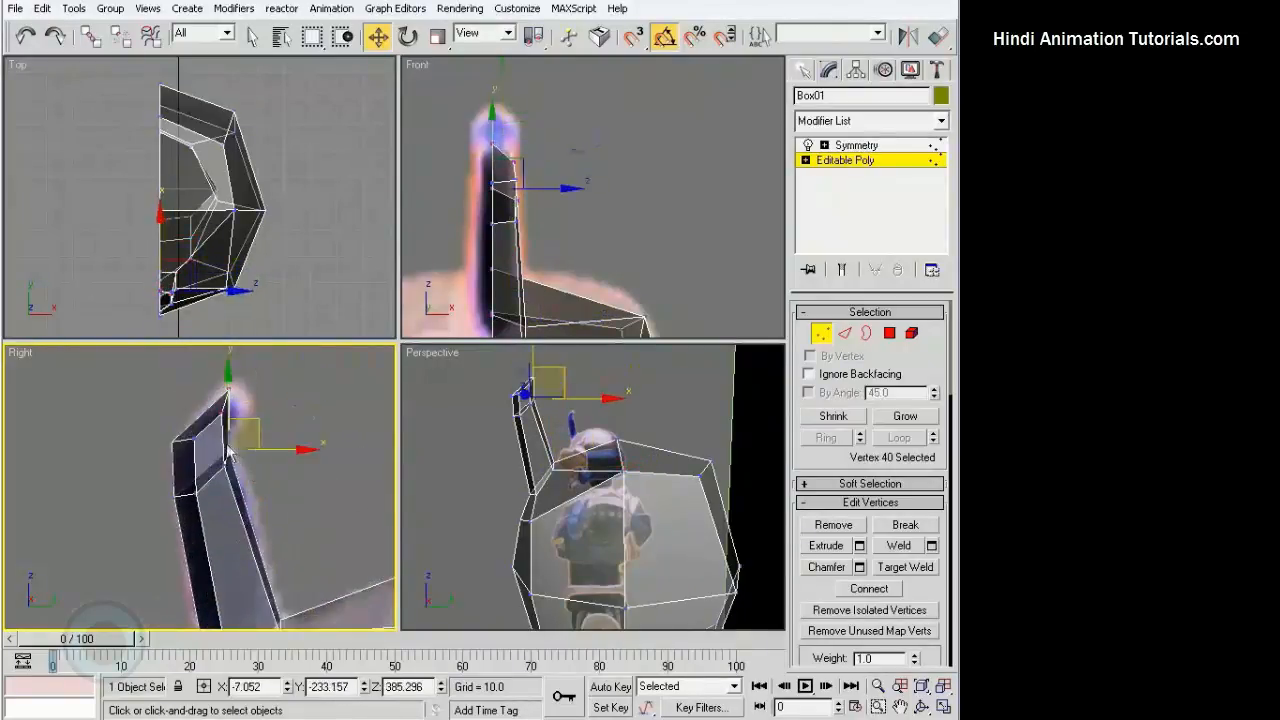
drag(251, 448, 257, 447)
middle_drag(256, 447, 294, 420)
click(291, 568)
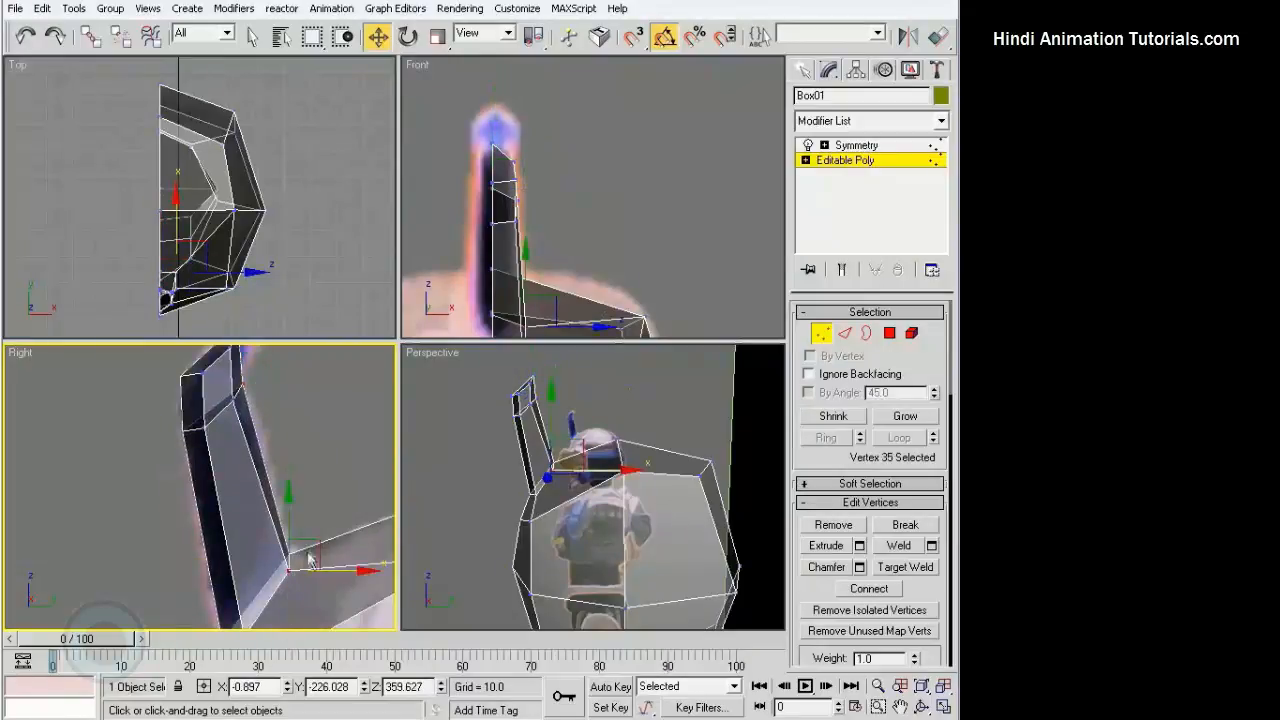
middle_drag(318, 508, 317, 553)
click(213, 424)
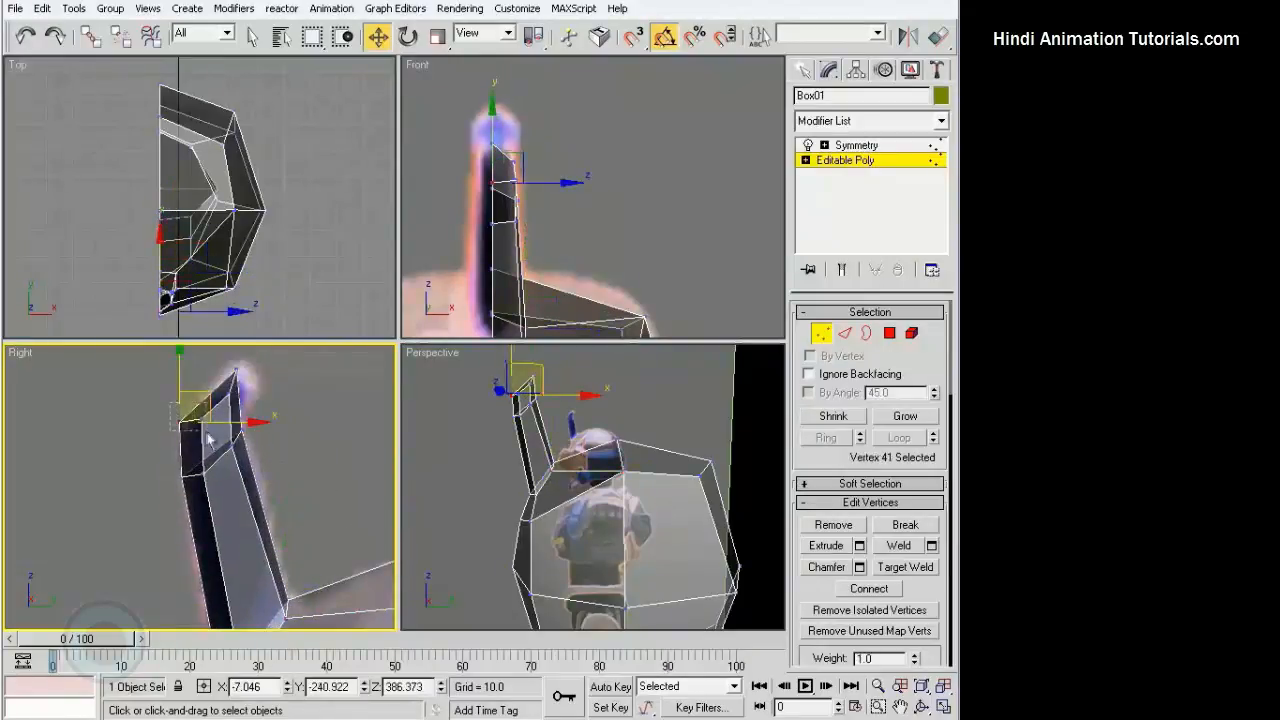
drag(206, 432, 250, 419)
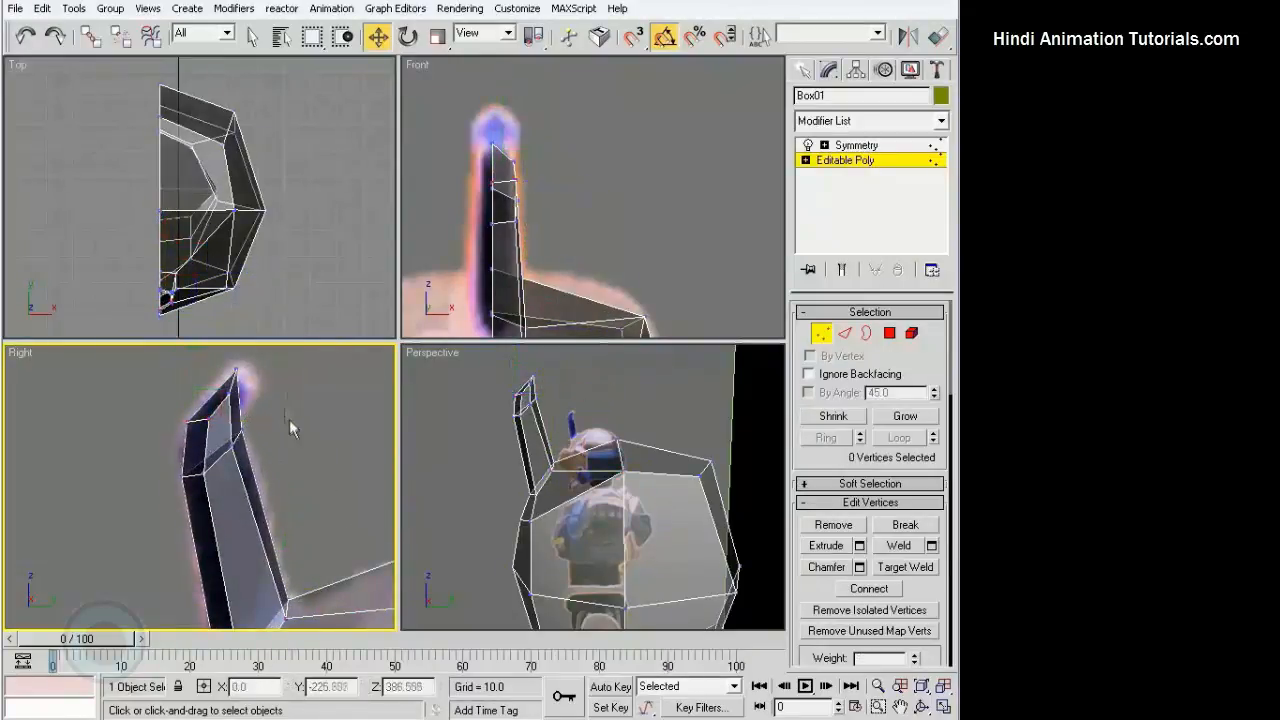
Select the five vertical edges around the upper half of the head and connect them with a horizontal edge loop
alt+middle_drag(552, 445, 548, 498)
scroll(548, 498, down, 2)
key(4)
scroll(355, 470, down, 3)
middle_drag(355, 470, 311, 438)
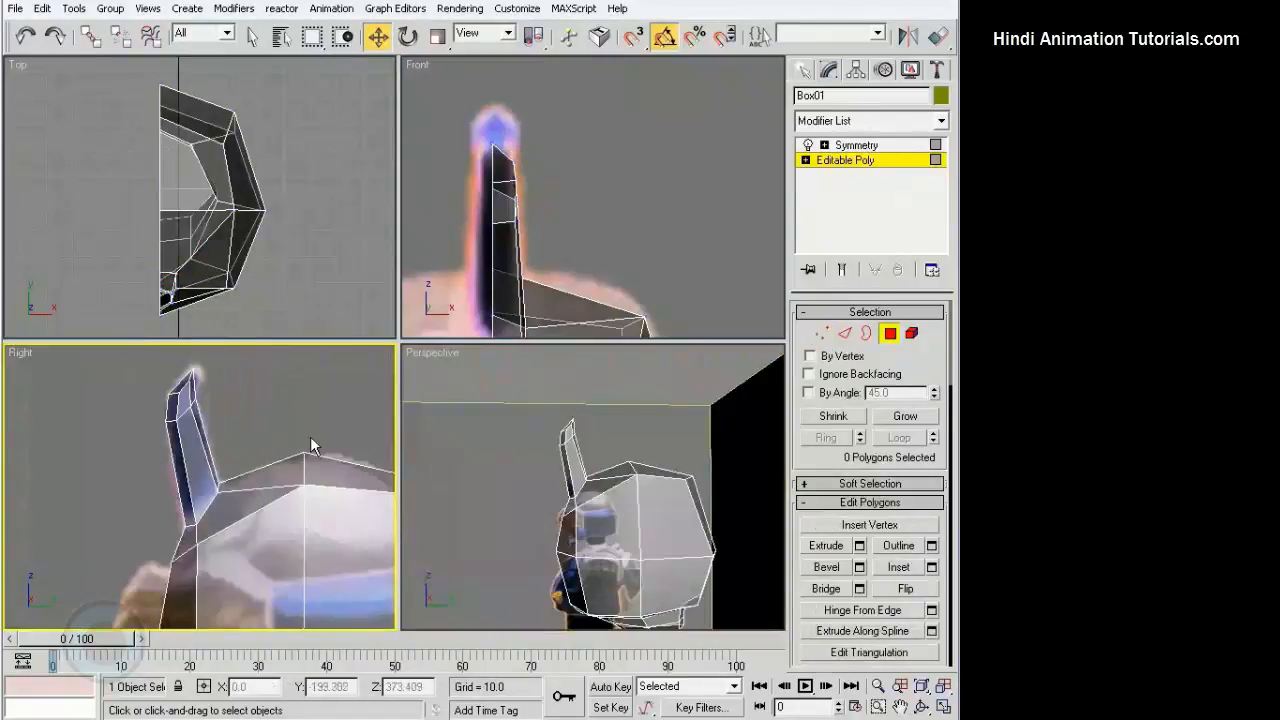
scroll(311, 446, down, 2)
key(1)
middle_drag(617, 540, 616, 495)
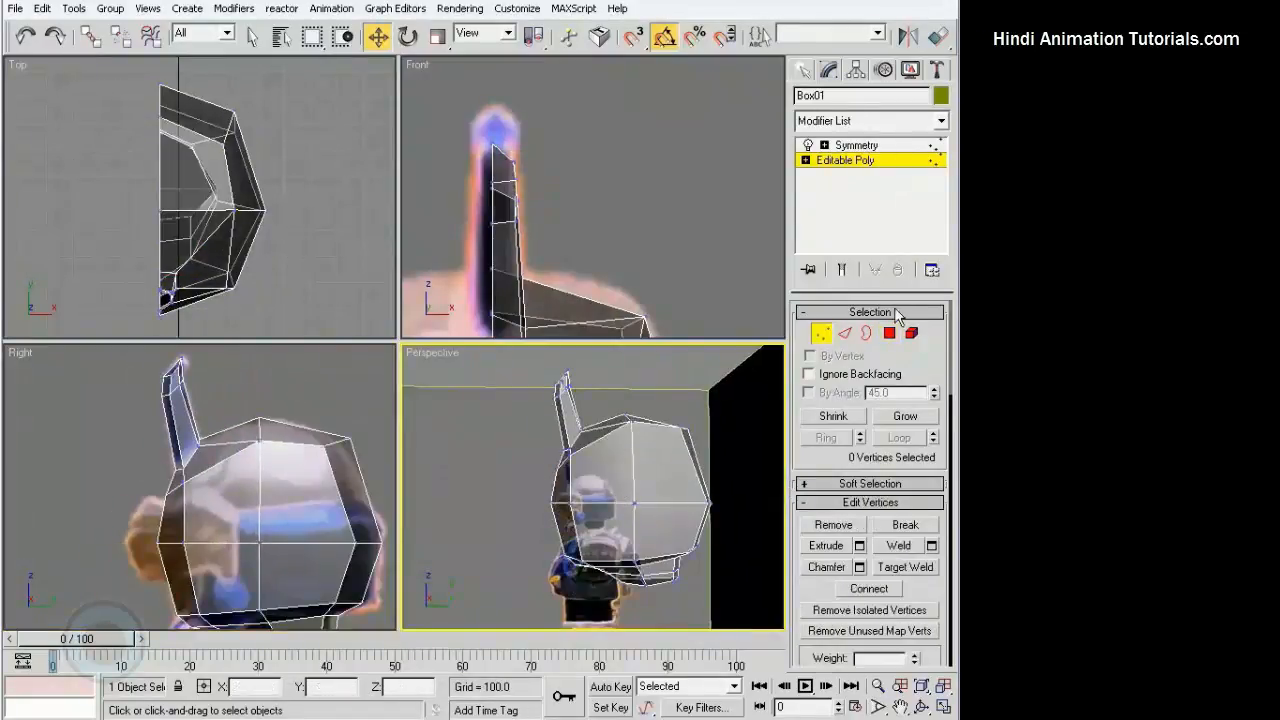
click(848, 335)
middle_drag(384, 480, 359, 430)
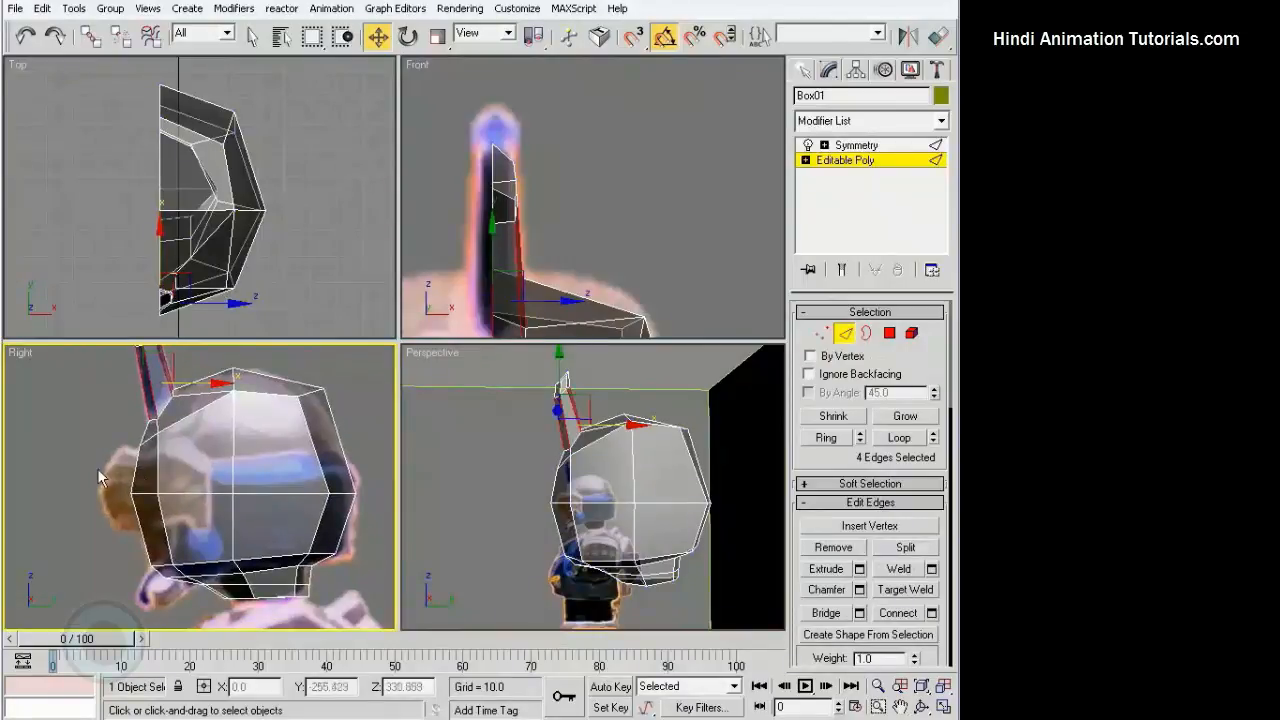
click(97, 465)
drag(326, 464, 328, 464)
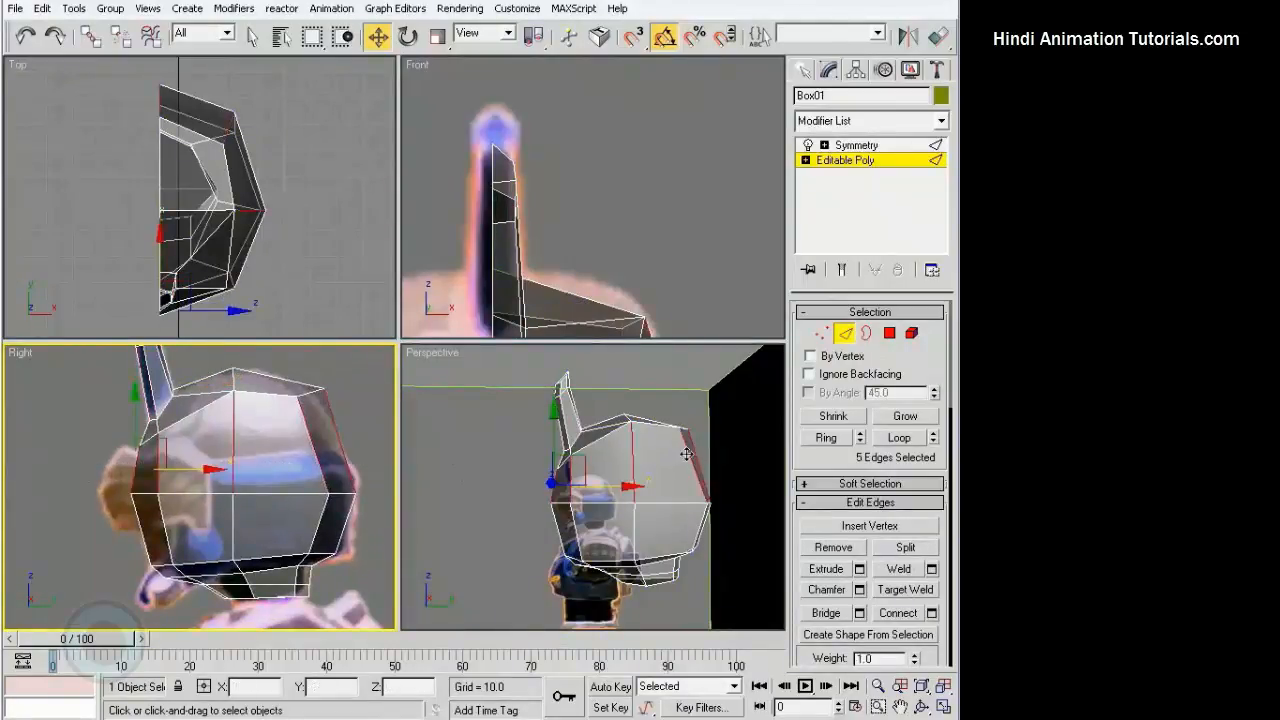
click(898, 614)
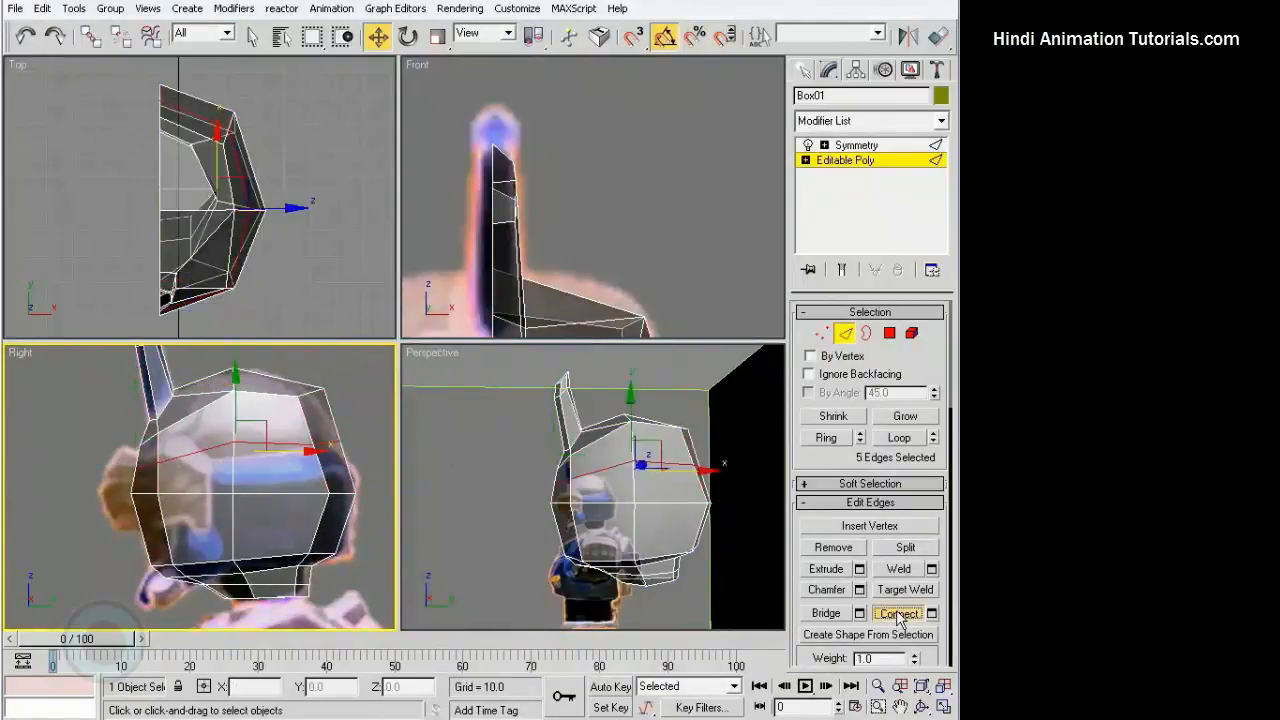
Raise the two front vertices of the new upper edge loop in the side view to level it
click(822, 334)
mouse_move(610, 510)
alt+middle_down()
mouse_move(677, 520)
mouse_move(583, 526)
mouse_move(600, 523)
alt+middle_up()
scroll(293, 481, up, 2)
middle_drag(248, 452, 176, 495)
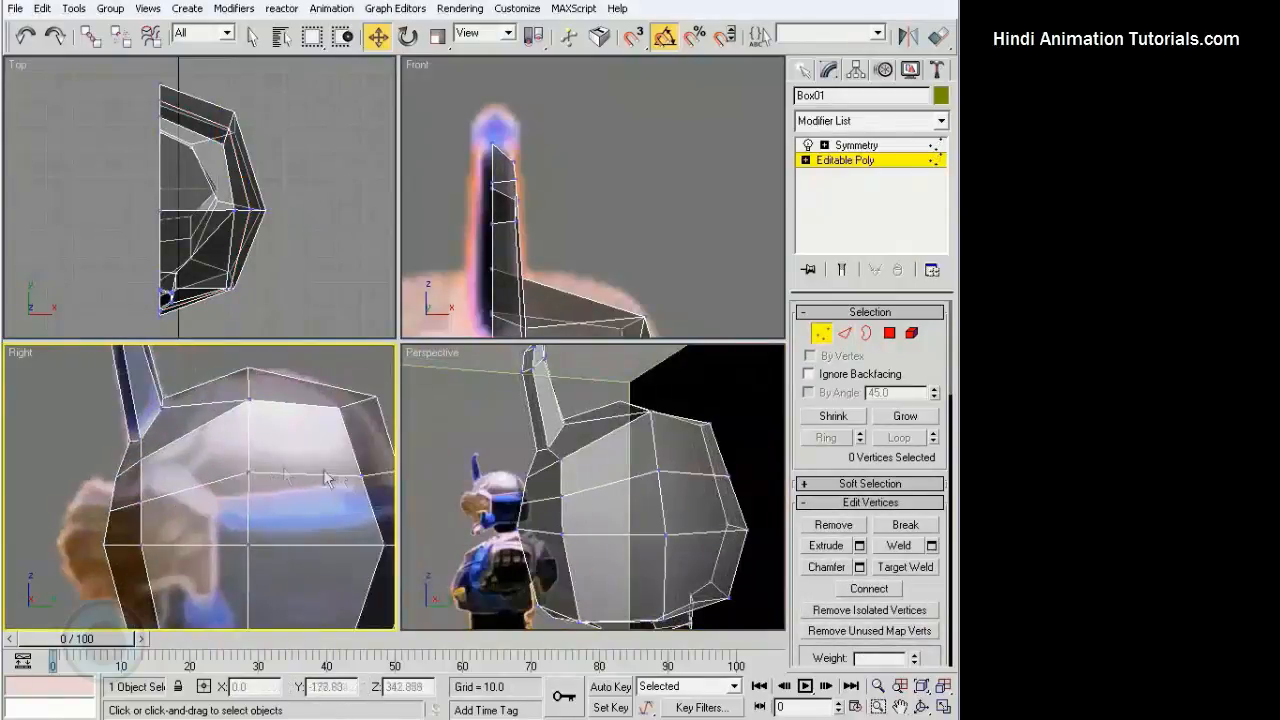
drag(359, 446, 359, 435)
middle_drag(244, 465, 258, 462)
drag(115, 492, 165, 518)
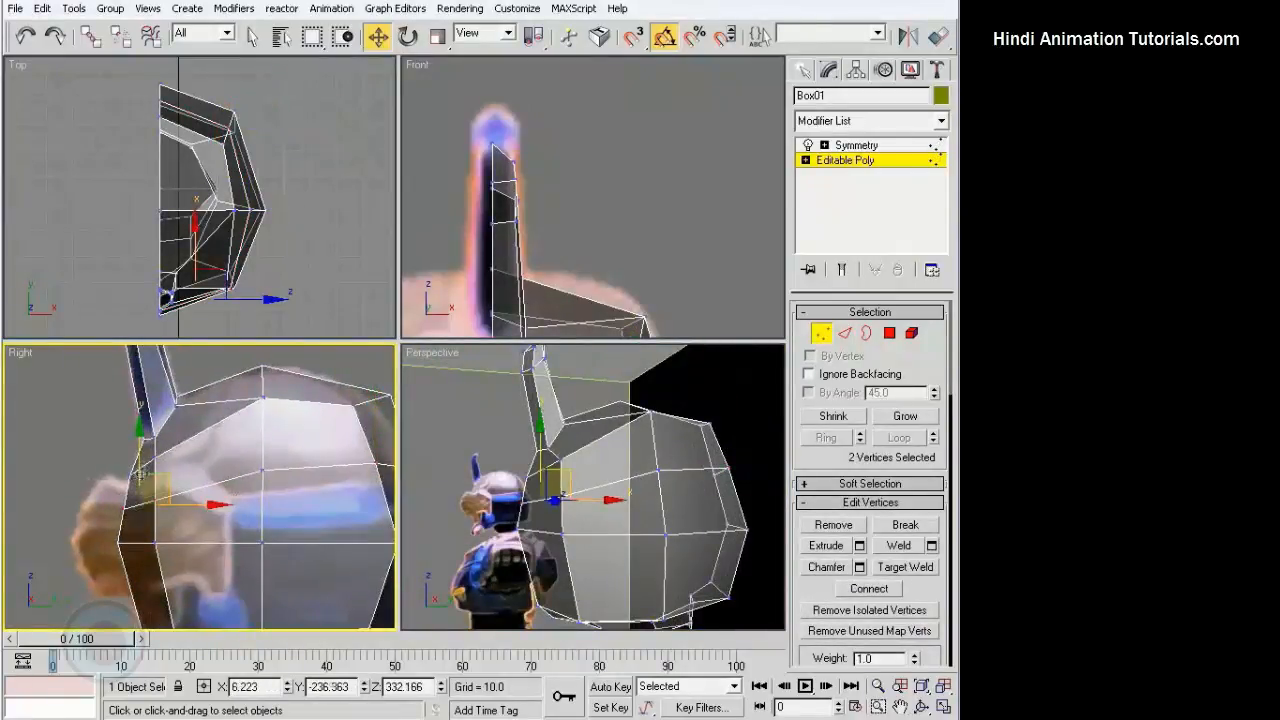
click(115, 458)
drag(142, 456, 176, 429)
click(158, 457)
Nudge the upper loop's front side vertices in the side view to line up with the top of the reference visor
click(112, 477)
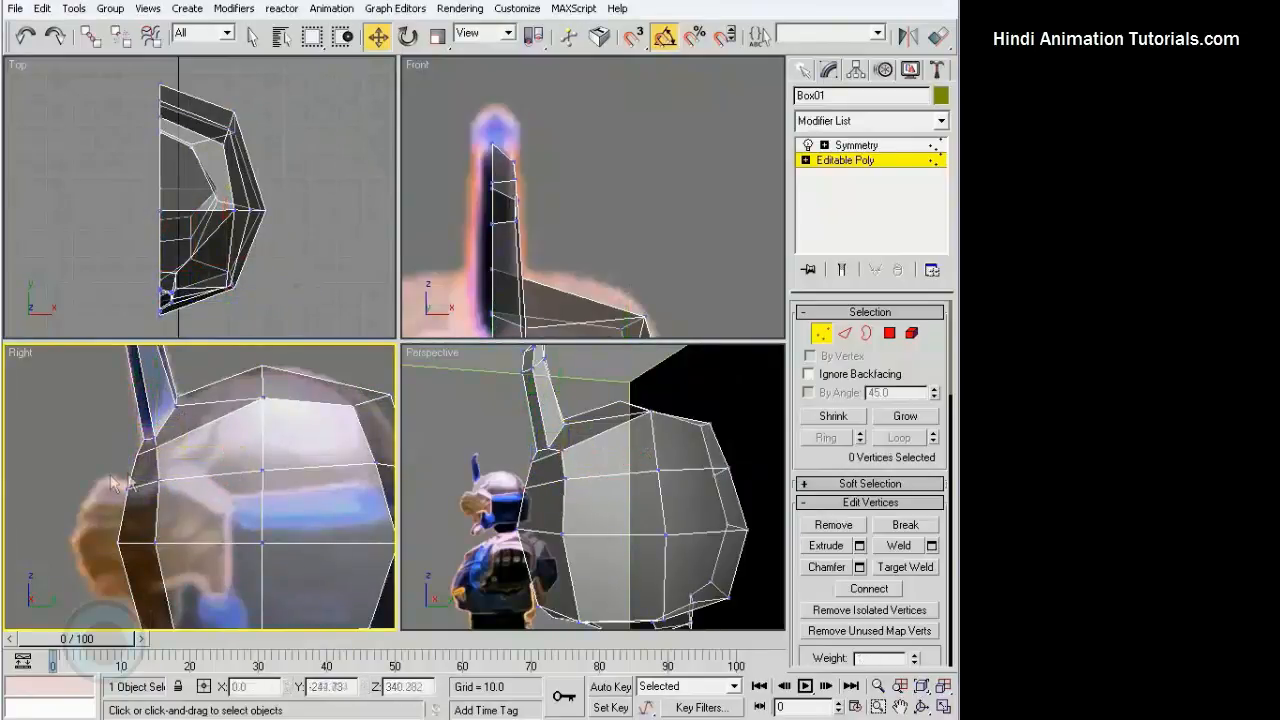
drag(114, 476, 164, 495)
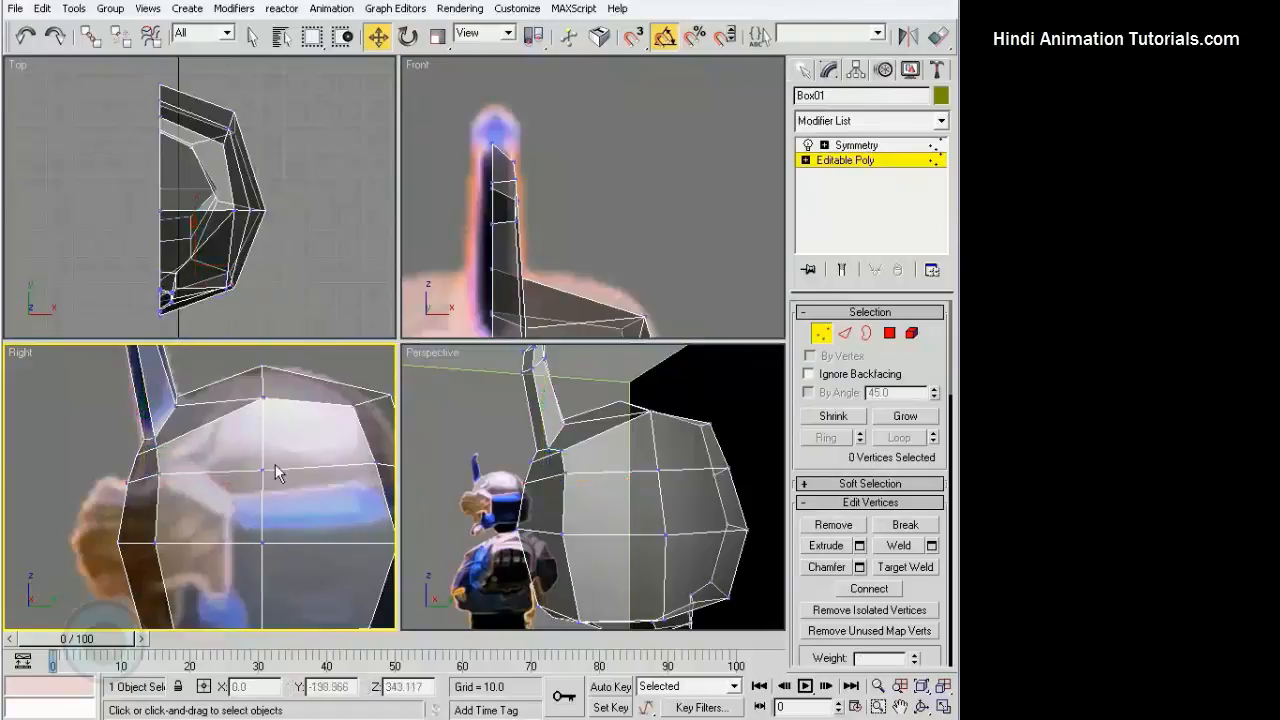
middle_drag(251, 461, 243, 455)
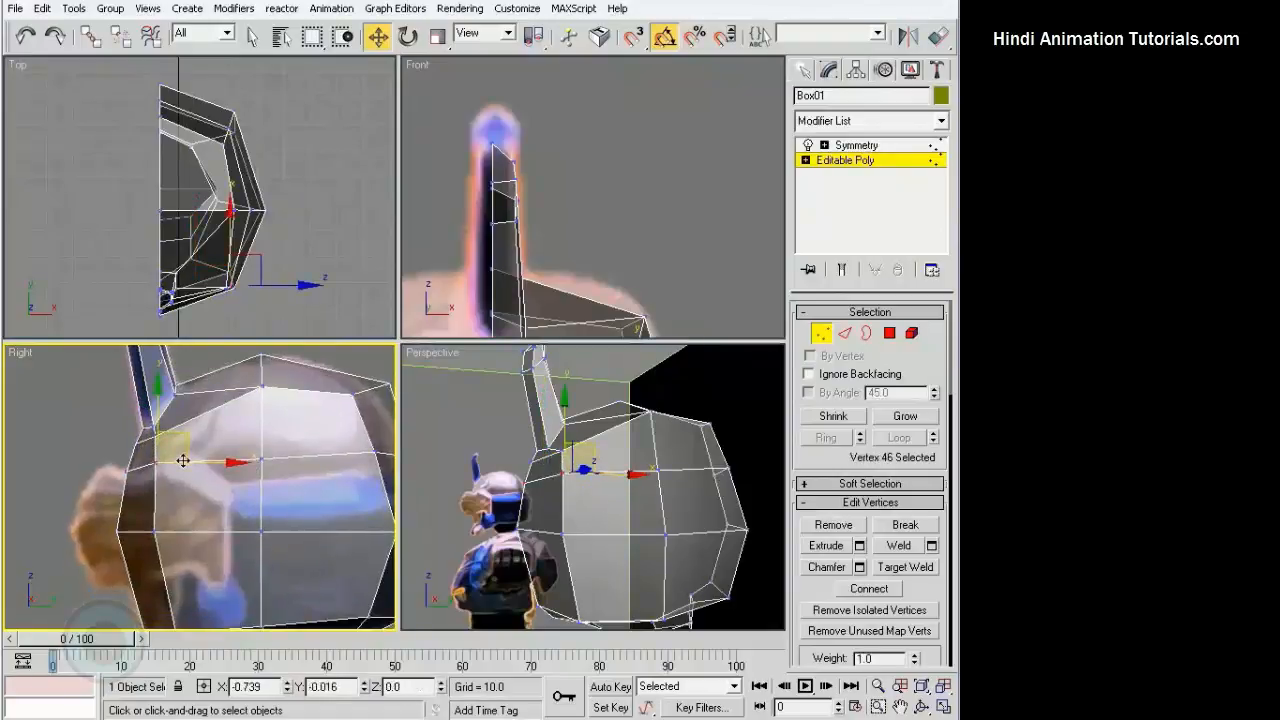
Select the vertical edges around the lower half of the head and connect them with a second horizontal edge loop
key(4)
scroll(576, 507, down, 3)
alt+middle_drag(628, 436, 600, 438)
scroll(288, 507, down, 2)
middle_drag(288, 507, 238, 481)
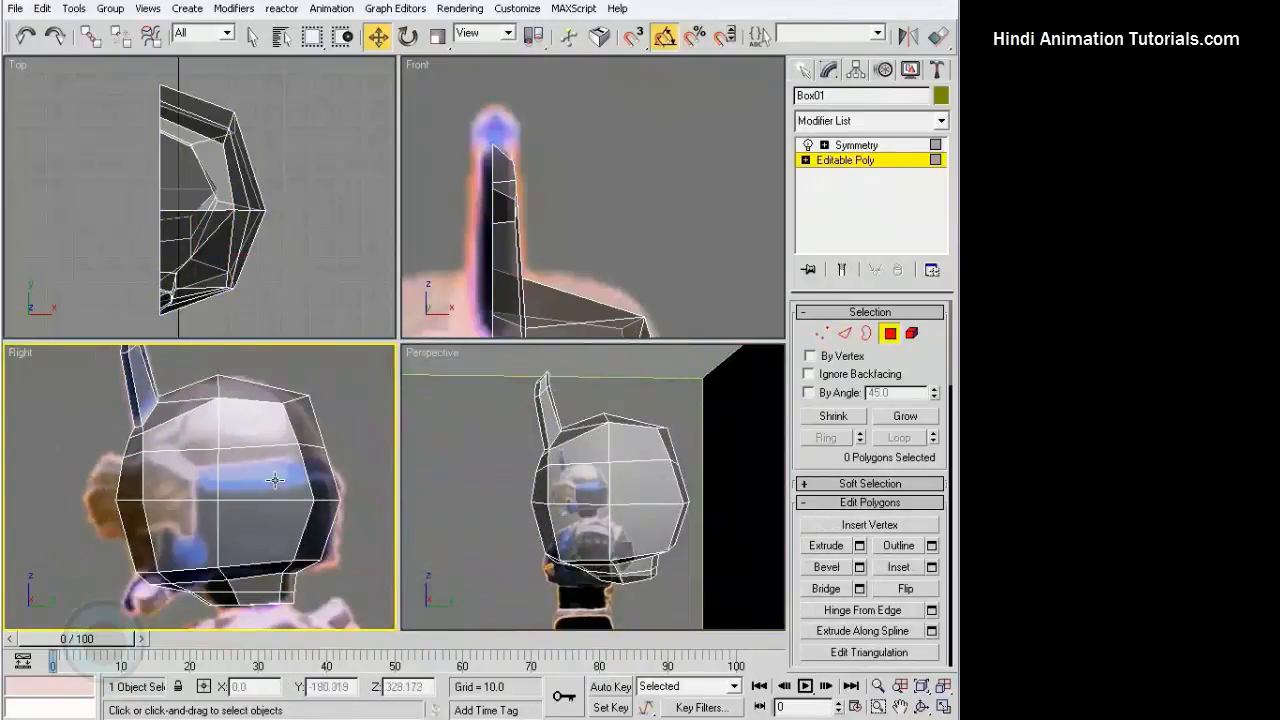
click(842, 334)
drag(82, 533, 213, 537)
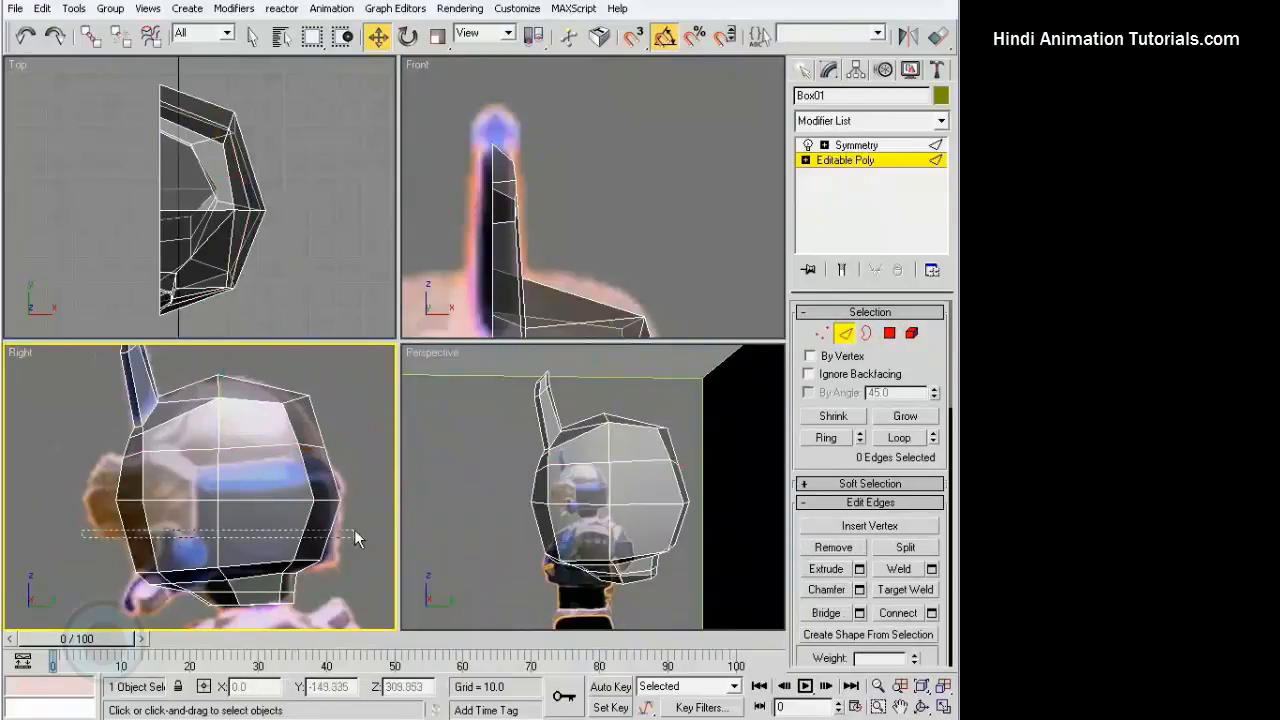
drag(354, 529, 357, 527)
click(898, 615)
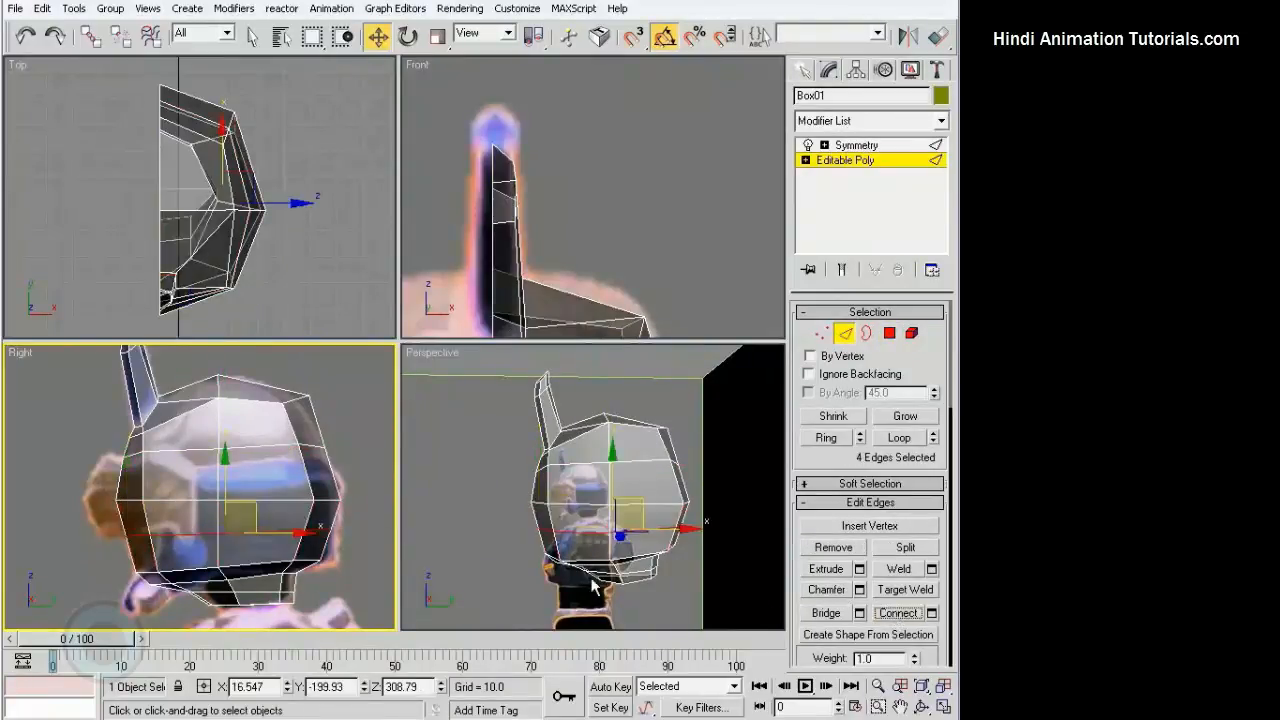
Show the mirrored Symmetry result temporarily and compare the full head with the front reference
alt+middle_drag(605, 376, 617, 366)
click(617, 366)
click(842, 271)
alt+middle_drag(548, 506, 674, 497)
middle_drag(596, 209, 631, 179)
scroll(631, 179, up, 3)
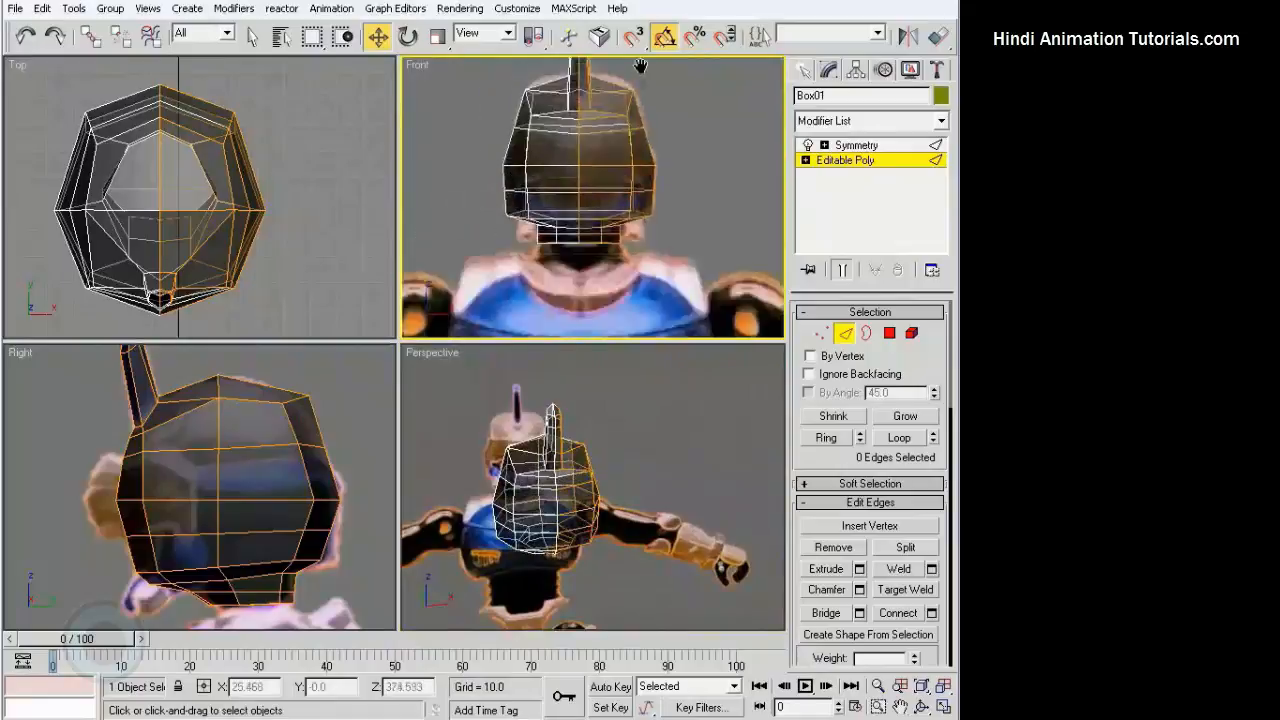
scroll(678, 212, up, 2)
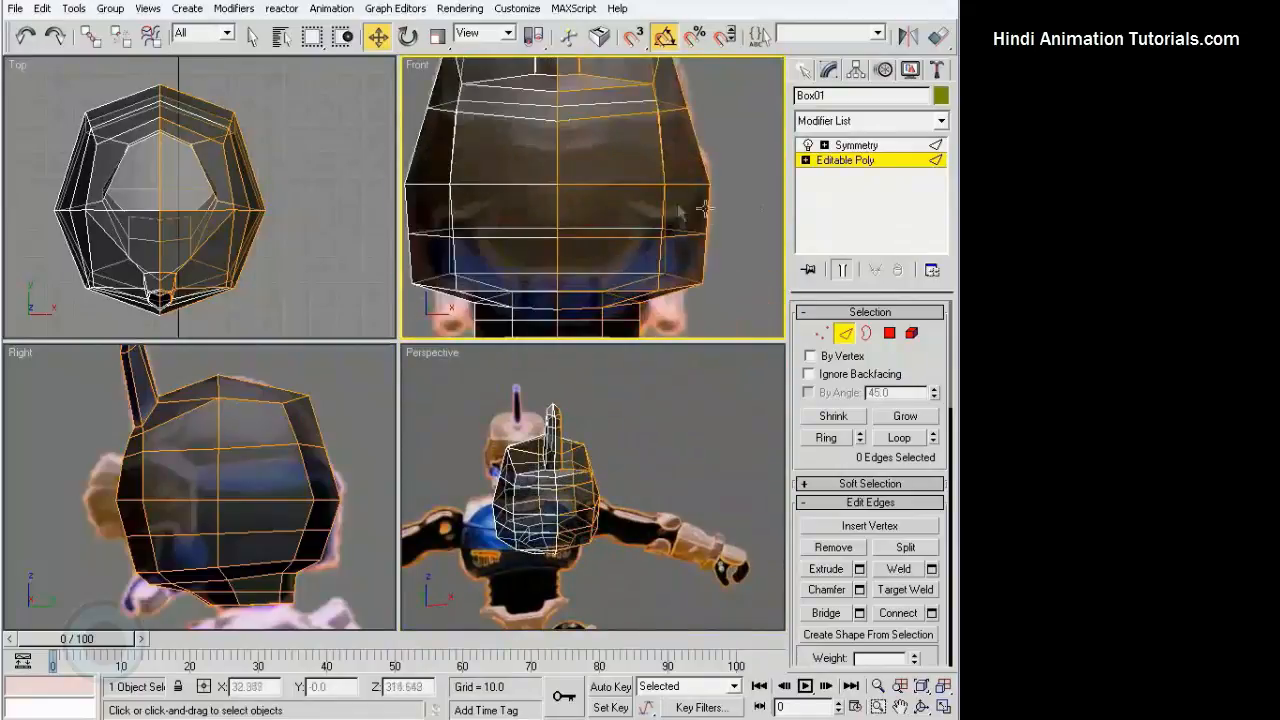
click(845, 335)
click(843, 271)
scroll(722, 230, down, 2)
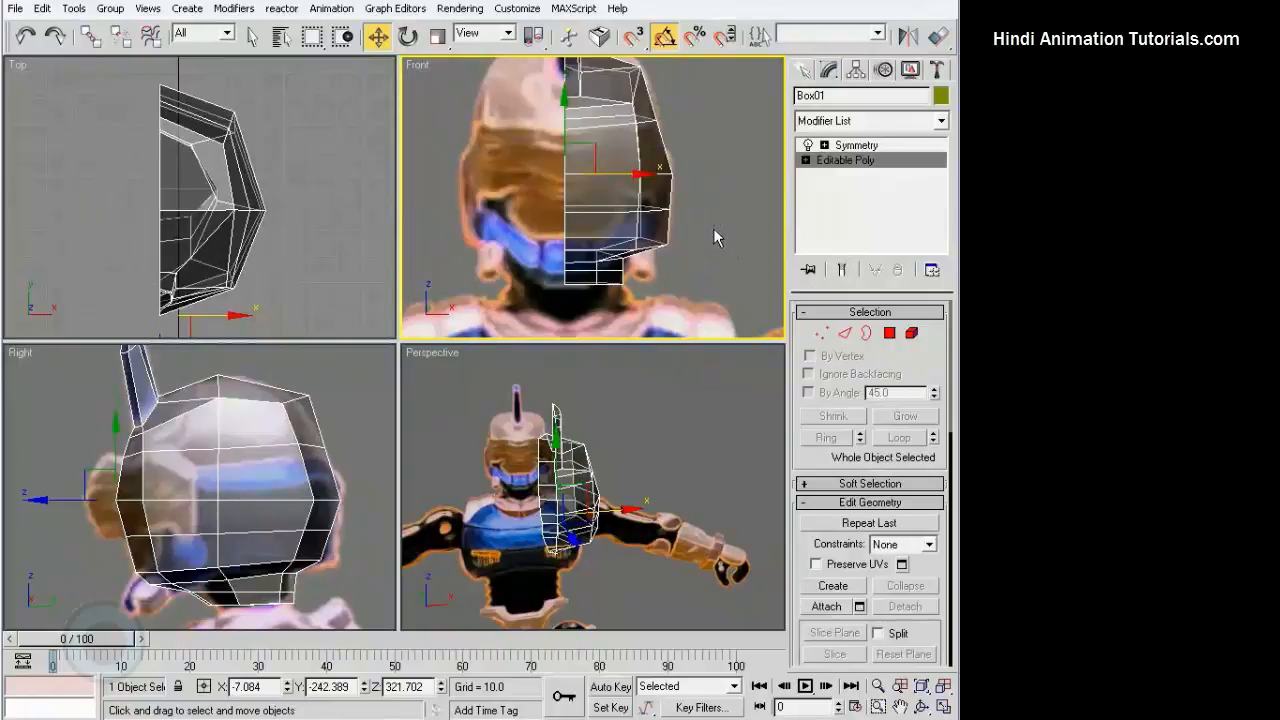
Select the four polygons in the visor area on the head's front side and extrude them as a group by 8.61
click(889, 333)
scroll(305, 422, up, 3)
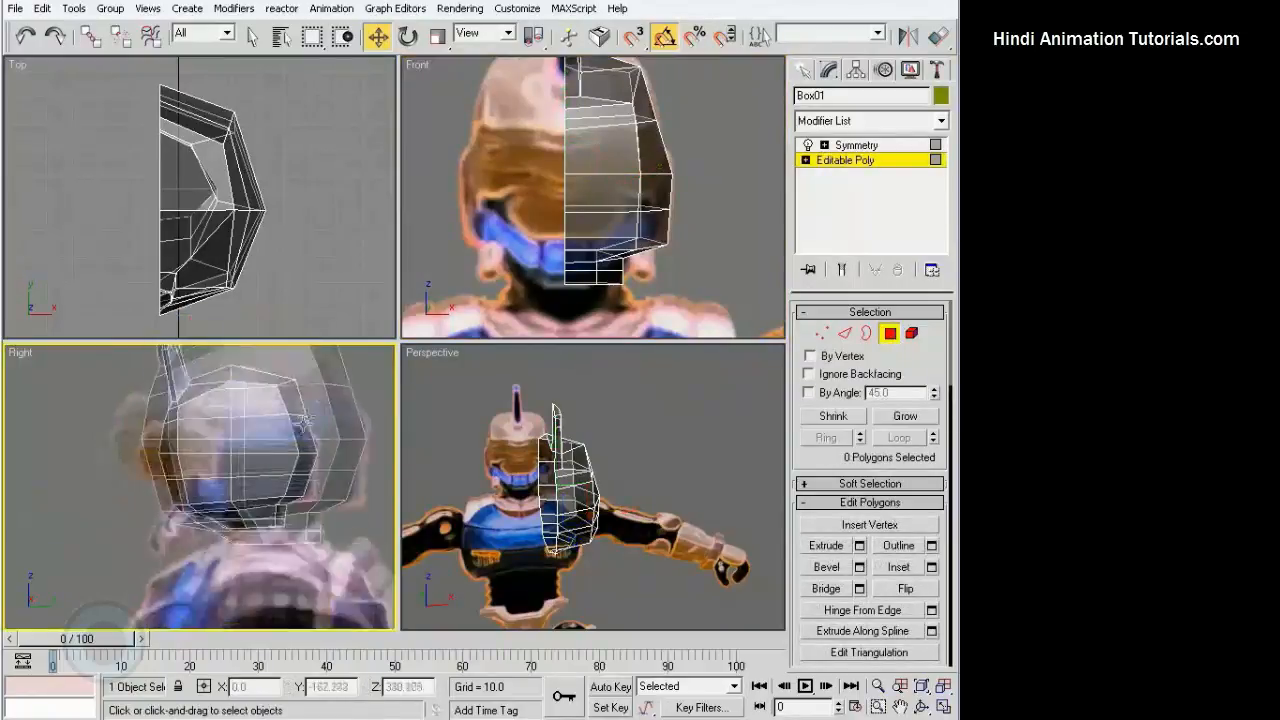
middle_drag(305, 422, 303, 466)
click(205, 459)
ctrl+click(203, 499)
ctrl+click(160, 498)
ctrl+click(155, 464)
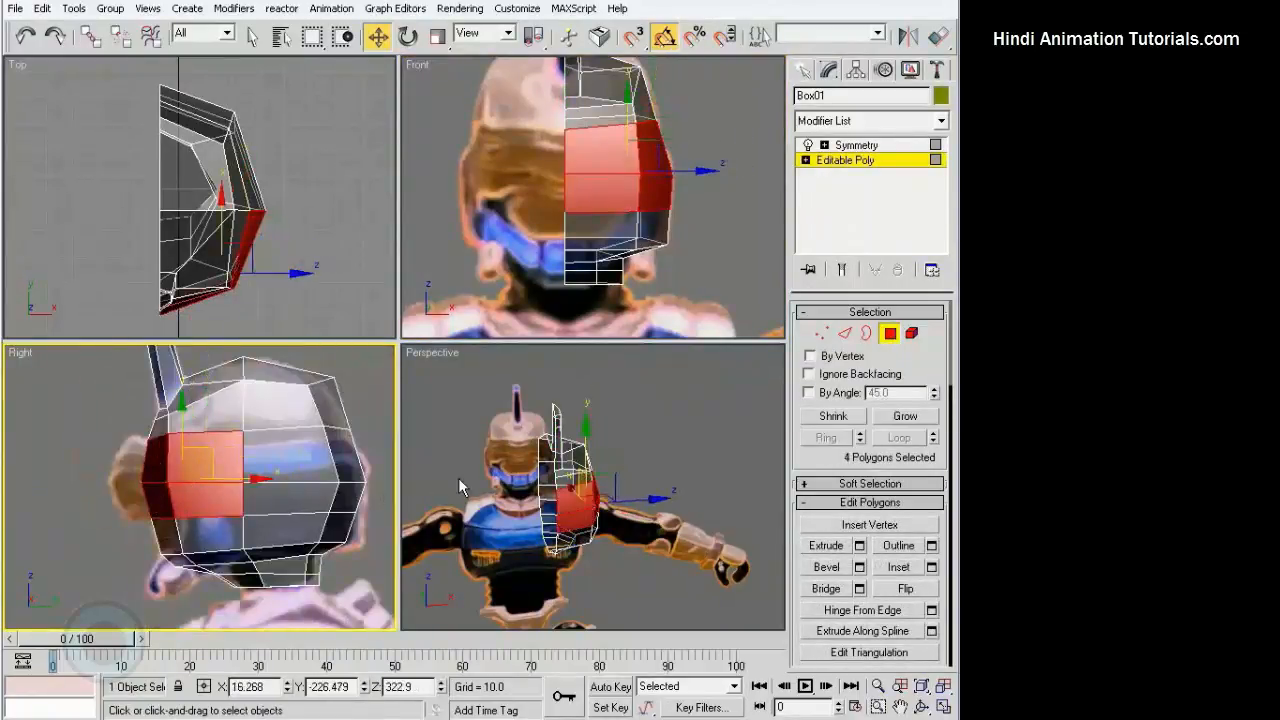
alt+middle_drag(505, 508, 390, 480)
scroll(602, 524, up, 2)
click(859, 545)
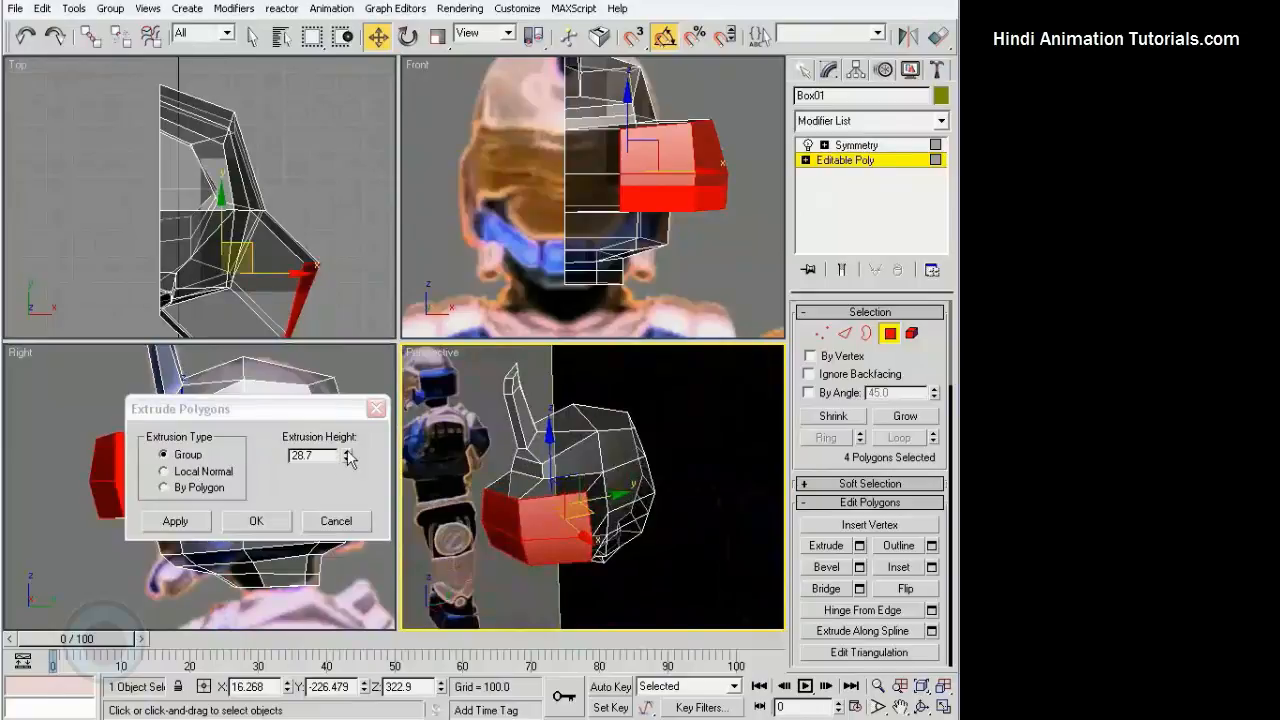
drag(348, 457, 345, 514)
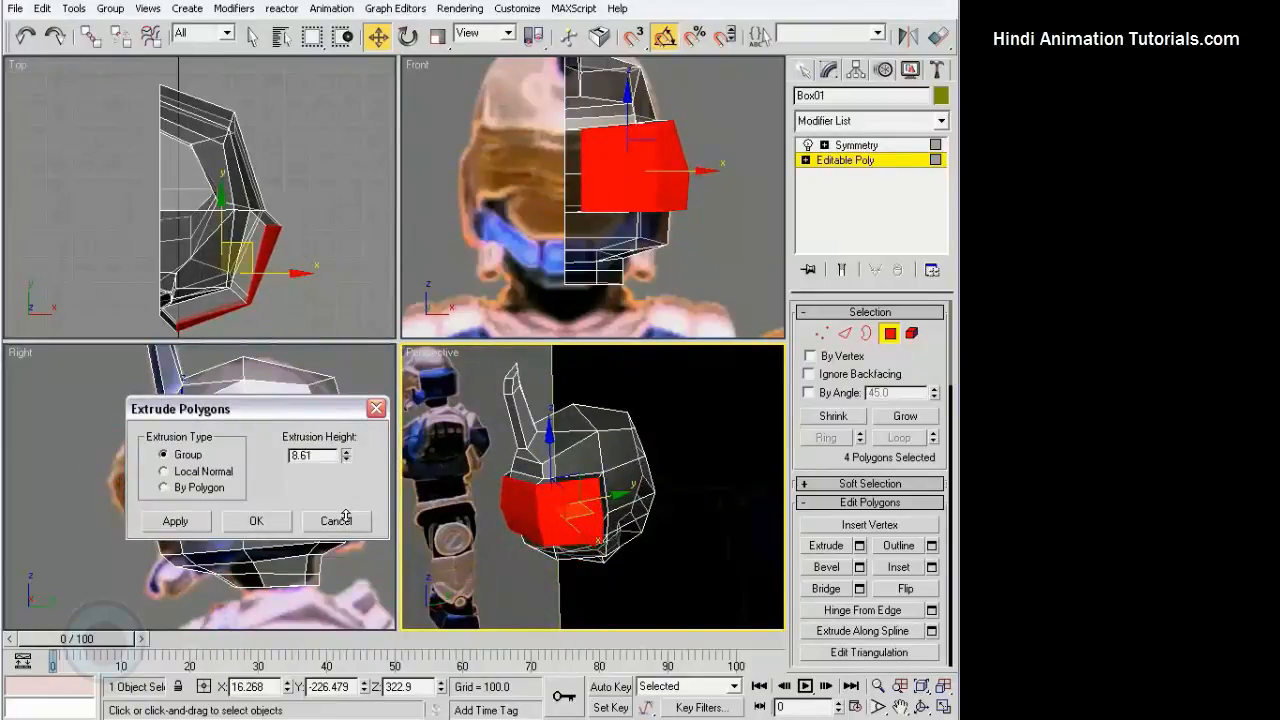
click(256, 521)
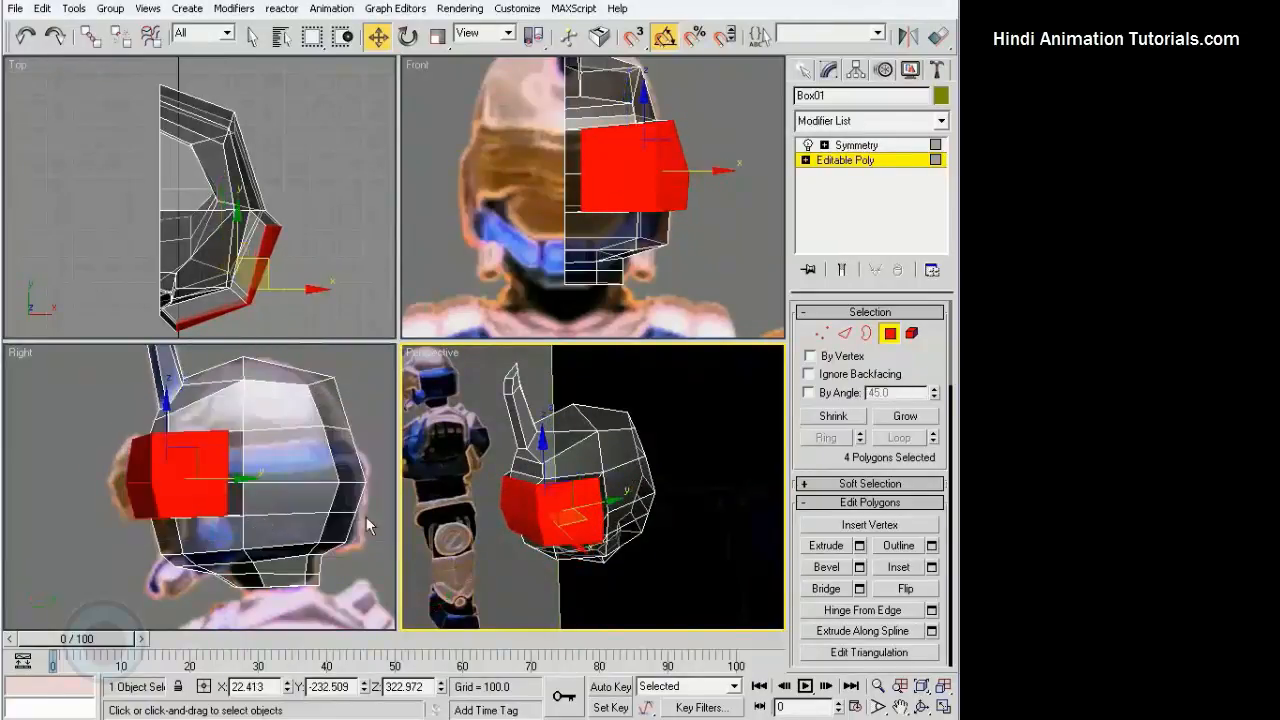
Adjust the extruded visor's corner vertices in the top view so its upper and lower outlines line up
middle_drag(632, 277, 603, 282)
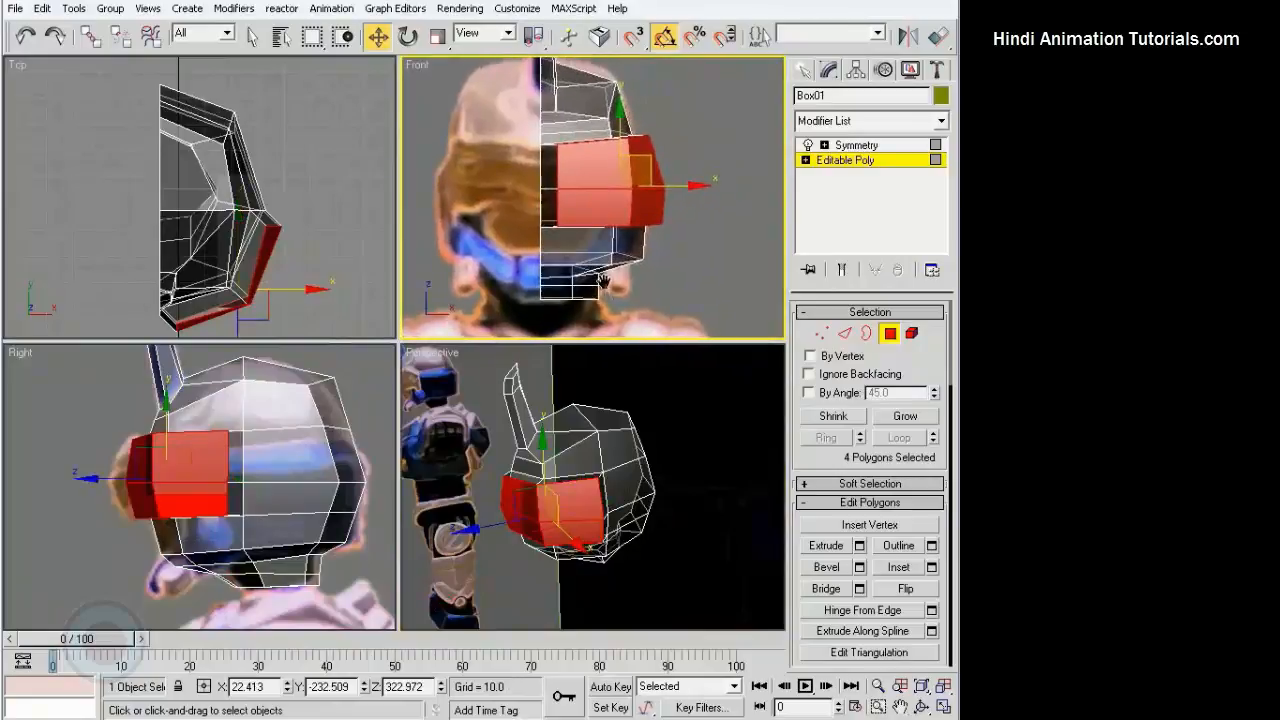
click(682, 241)
middle_drag(388, 470, 392, 495)
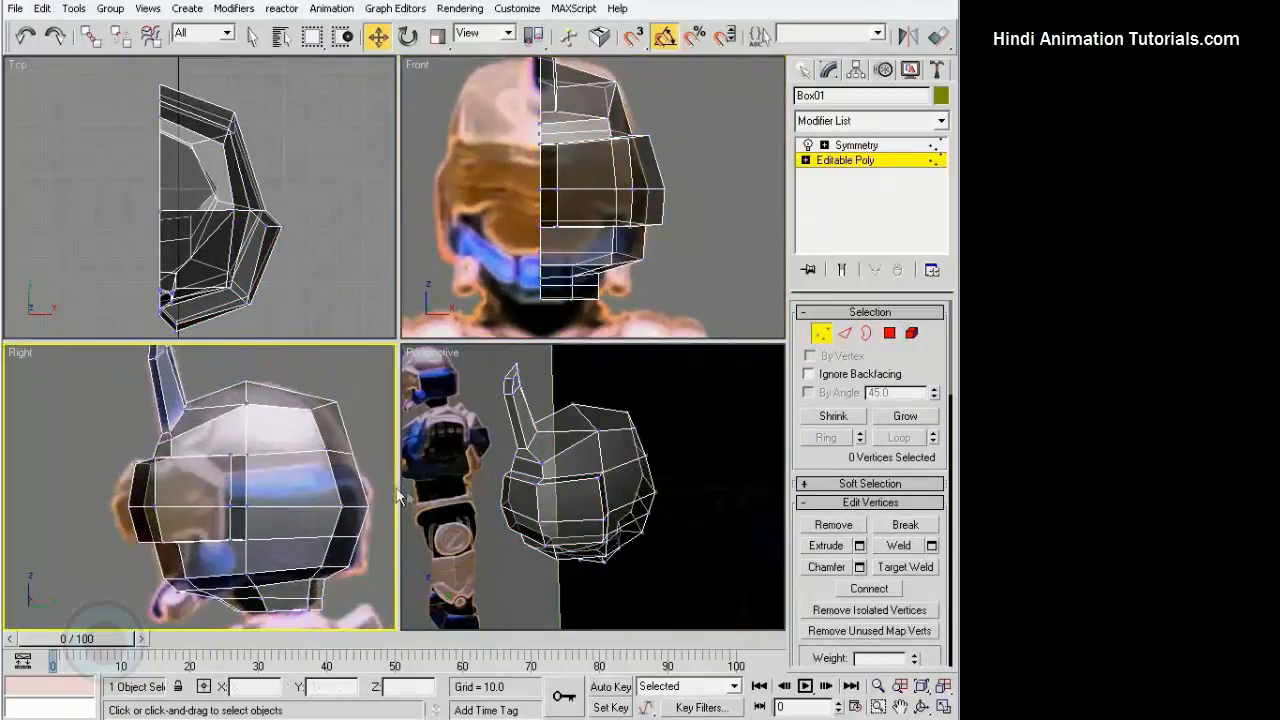
alt+middle_drag(649, 477, 569, 507)
scroll(307, 268, up, 2)
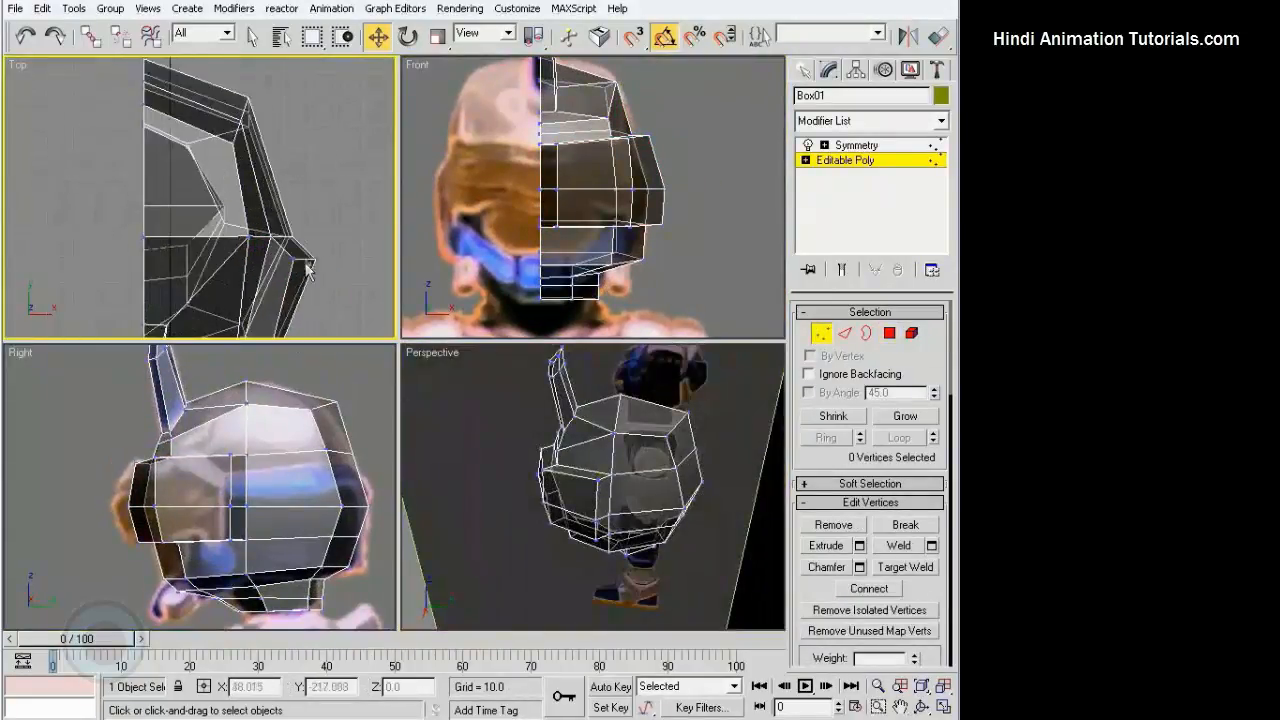
drag(277, 236, 308, 242)
click(329, 257)
middle_drag(331, 275, 332, 178)
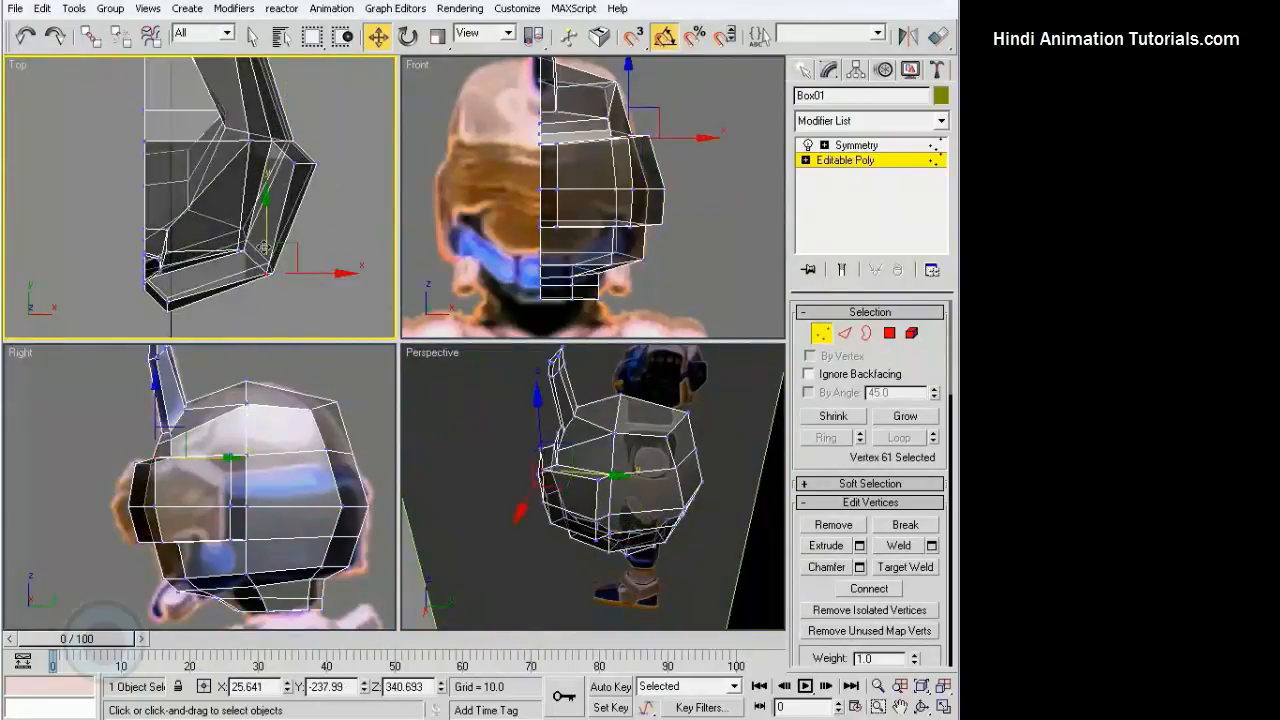
ctrl+click(267, 265)
drag(279, 260, 273, 251)
click(322, 254)
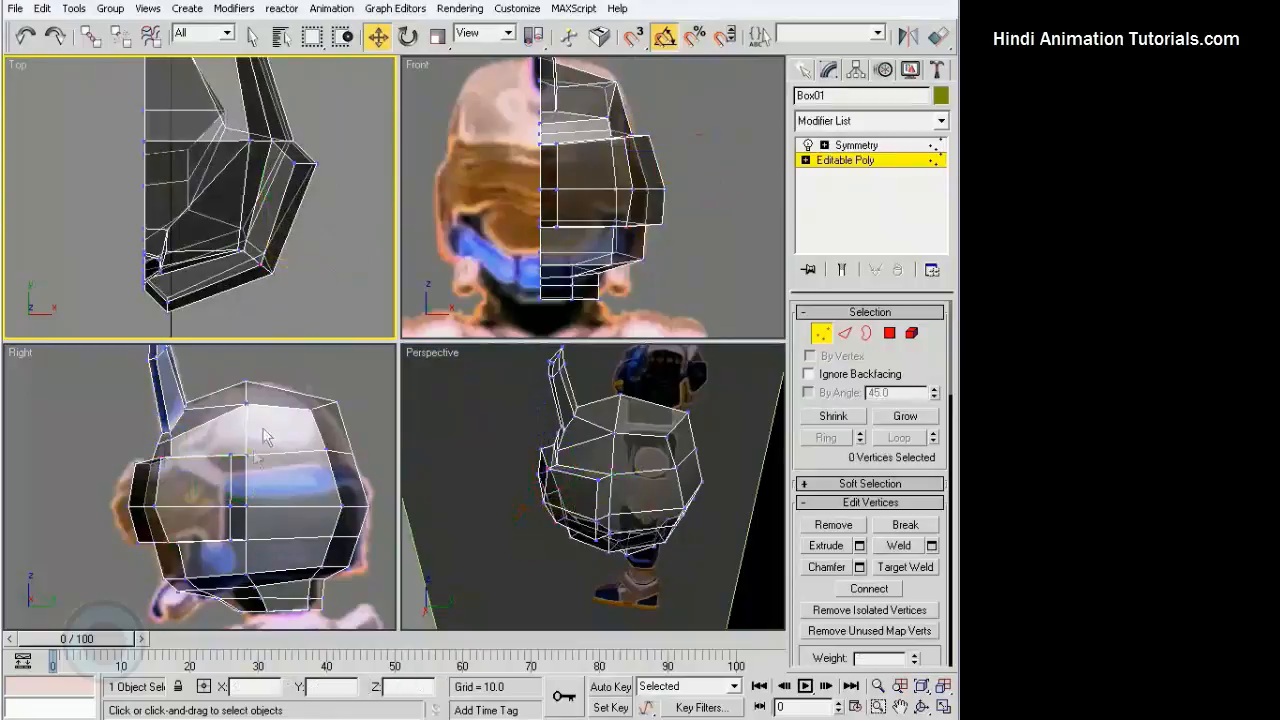
Delete the two polygons closing the visor extrusion along the head's centre line
alt+middle_drag(597, 523, 677, 473)
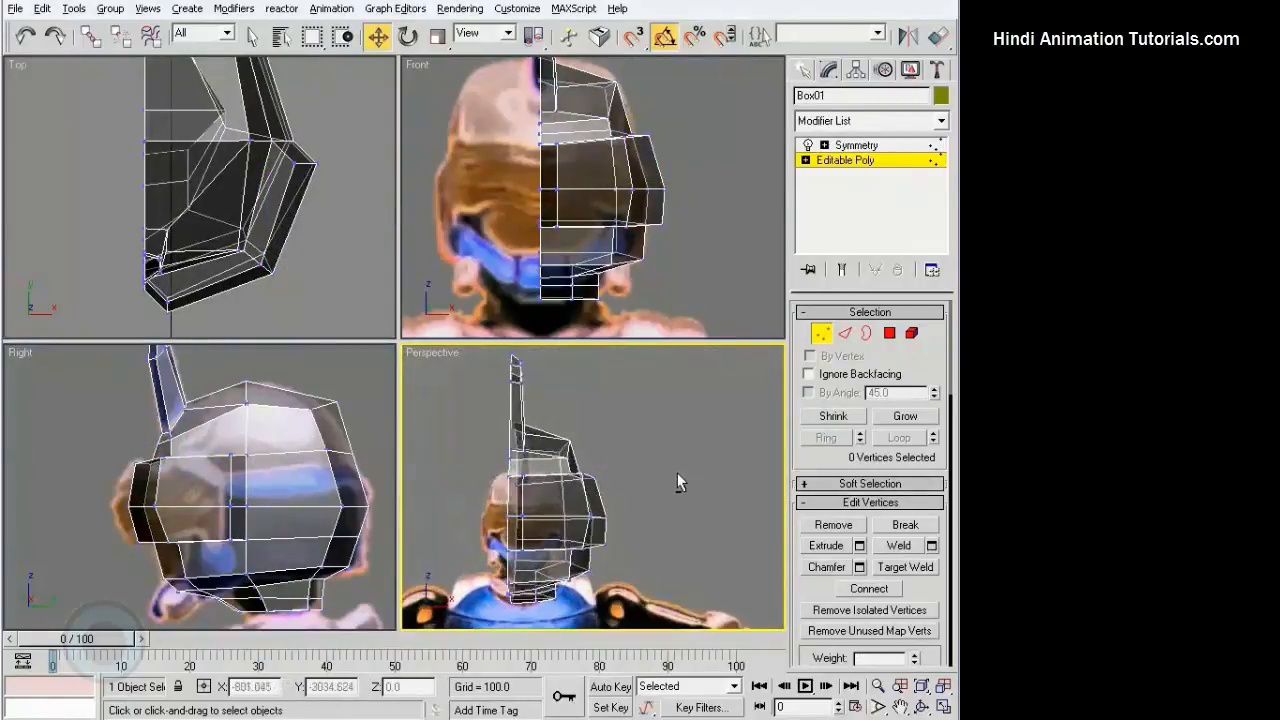
click(890, 333)
click(516, 496)
ctrl+click(514, 525)
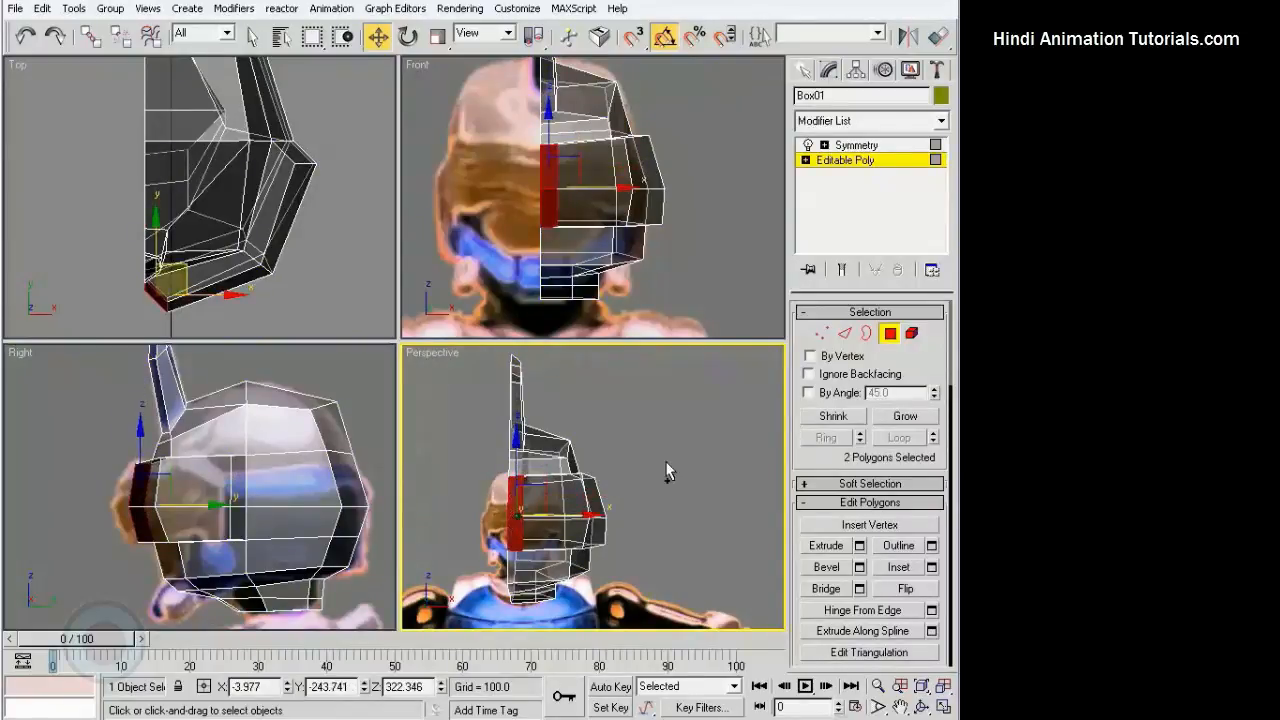
key(Delete)
Move the extruded visor's three inner front vertices about 6.26 along negative X, onto the head's centre line
key(1)
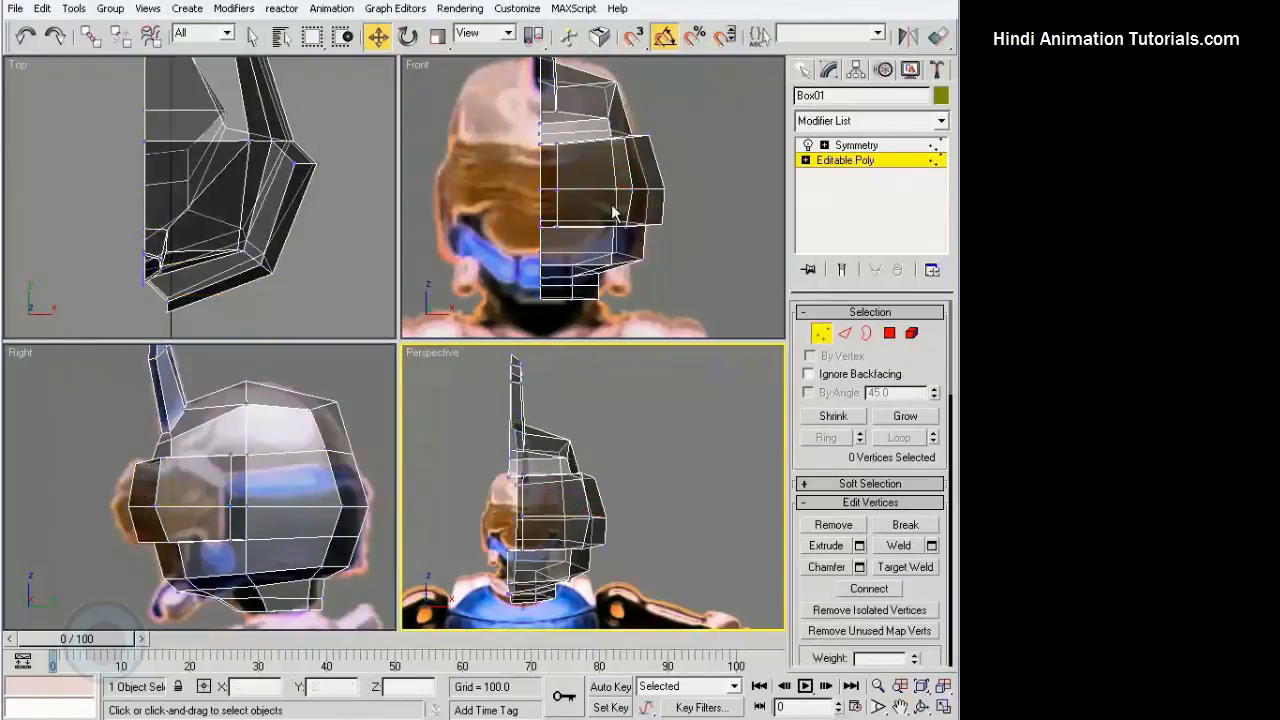
click(524, 478)
ctrl+click(523, 517)
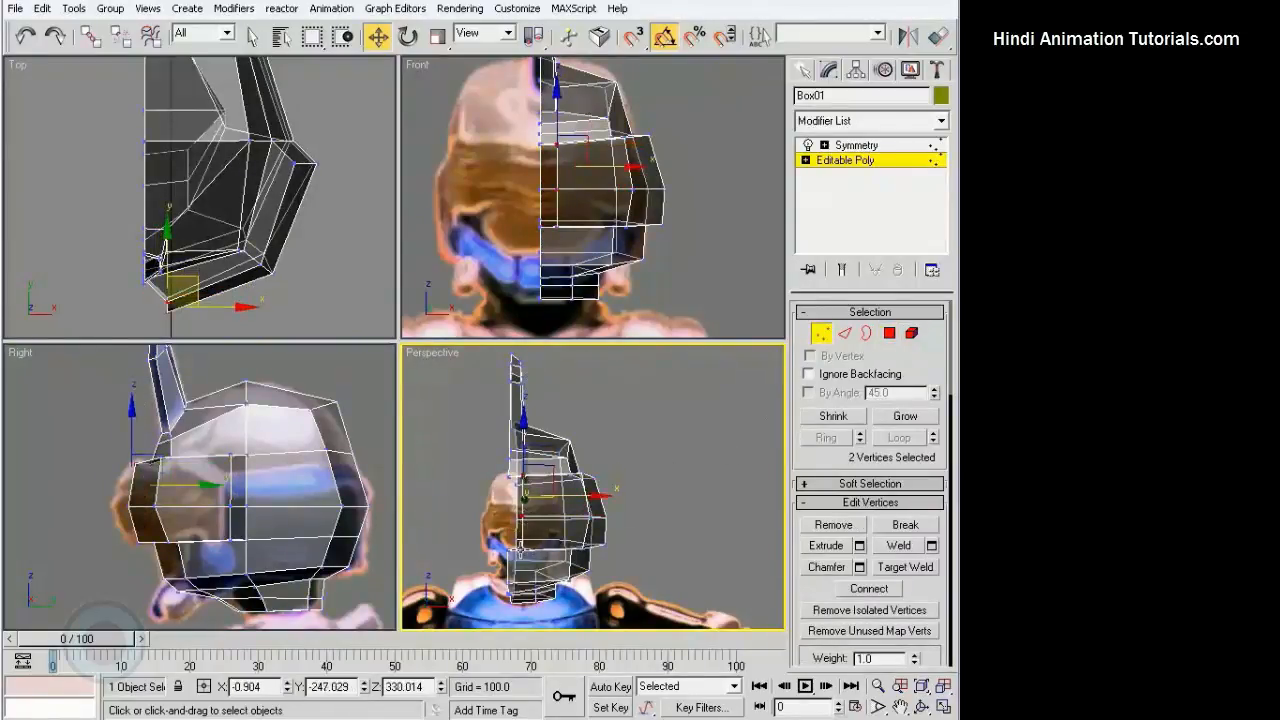
ctrl+click(520, 548)
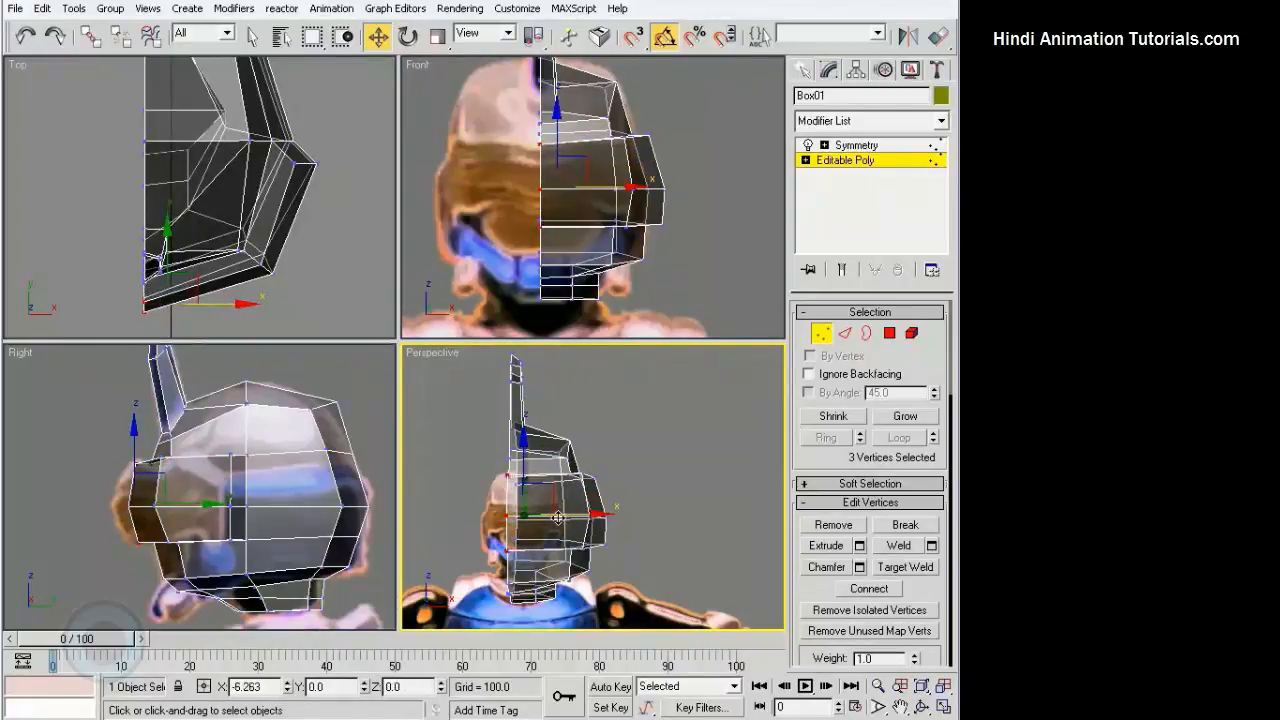
click(725, 234)
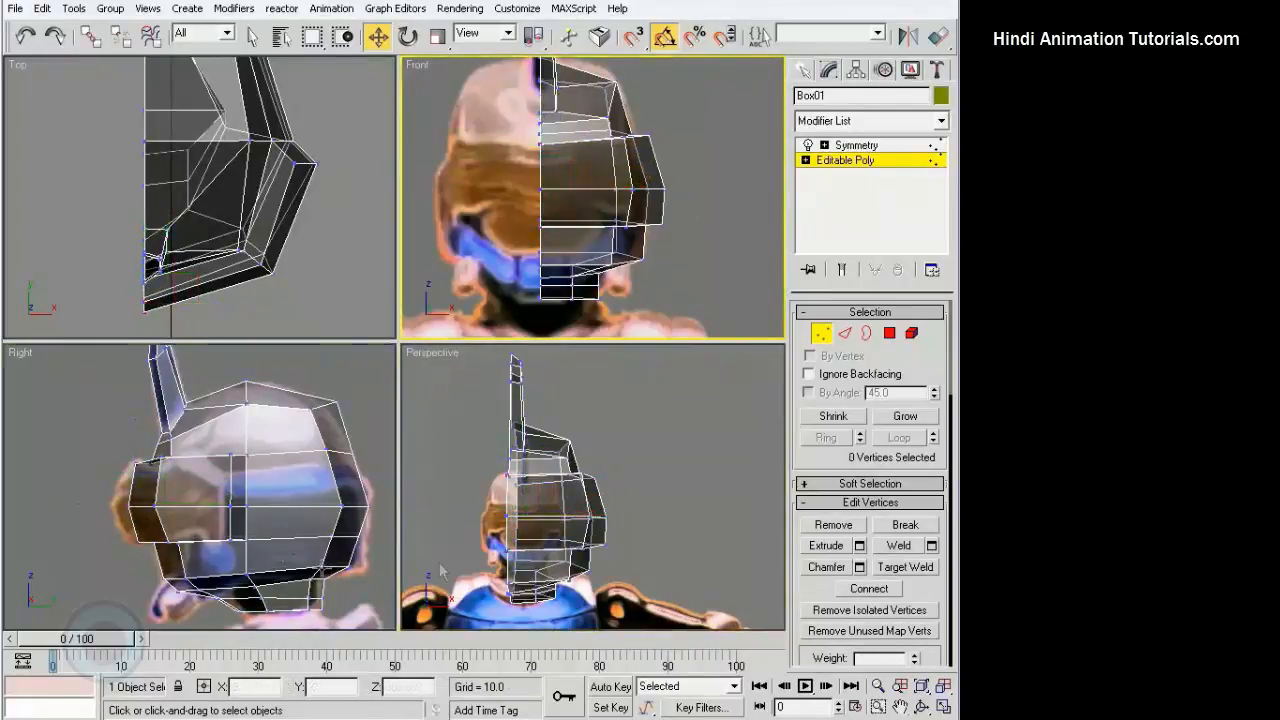
Pull the visor's front middle, lower and upper vertices forward in the side view to follow the reference profile
scroll(326, 489, up, 3)
middle_drag(326, 489, 290, 513)
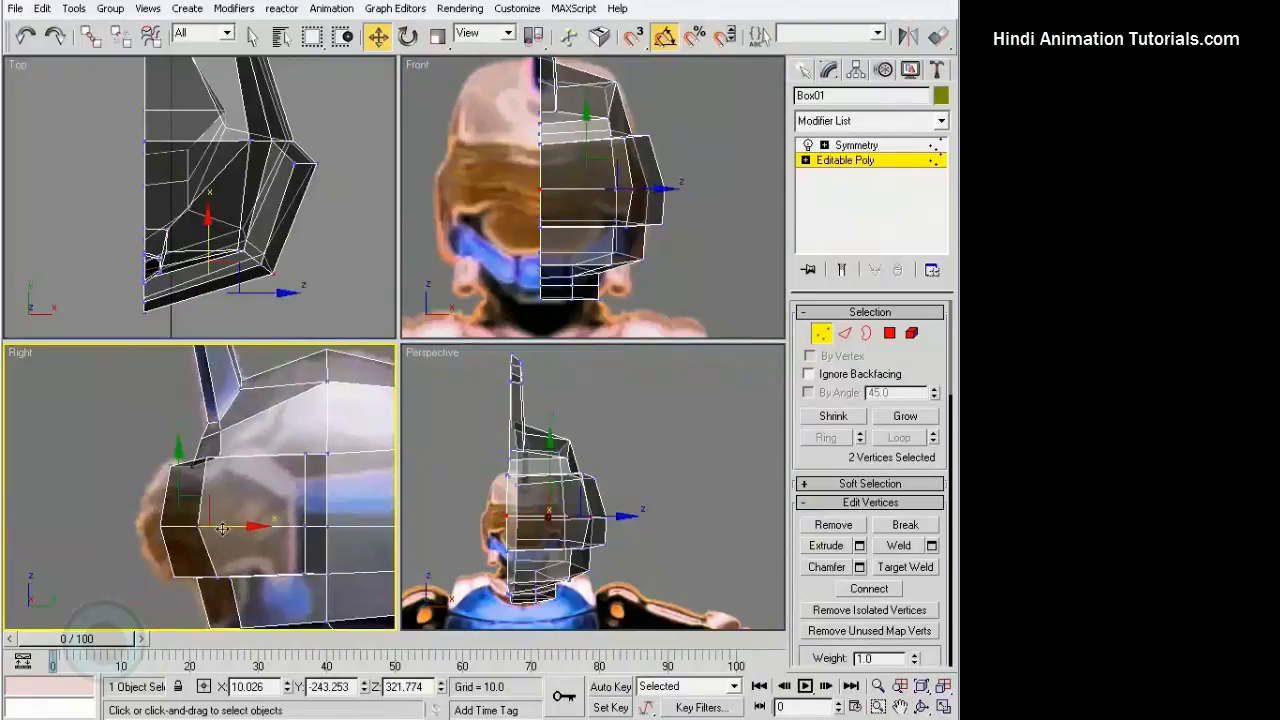
drag(222, 528, 195, 529)
drag(172, 578, 240, 562)
click(170, 461)
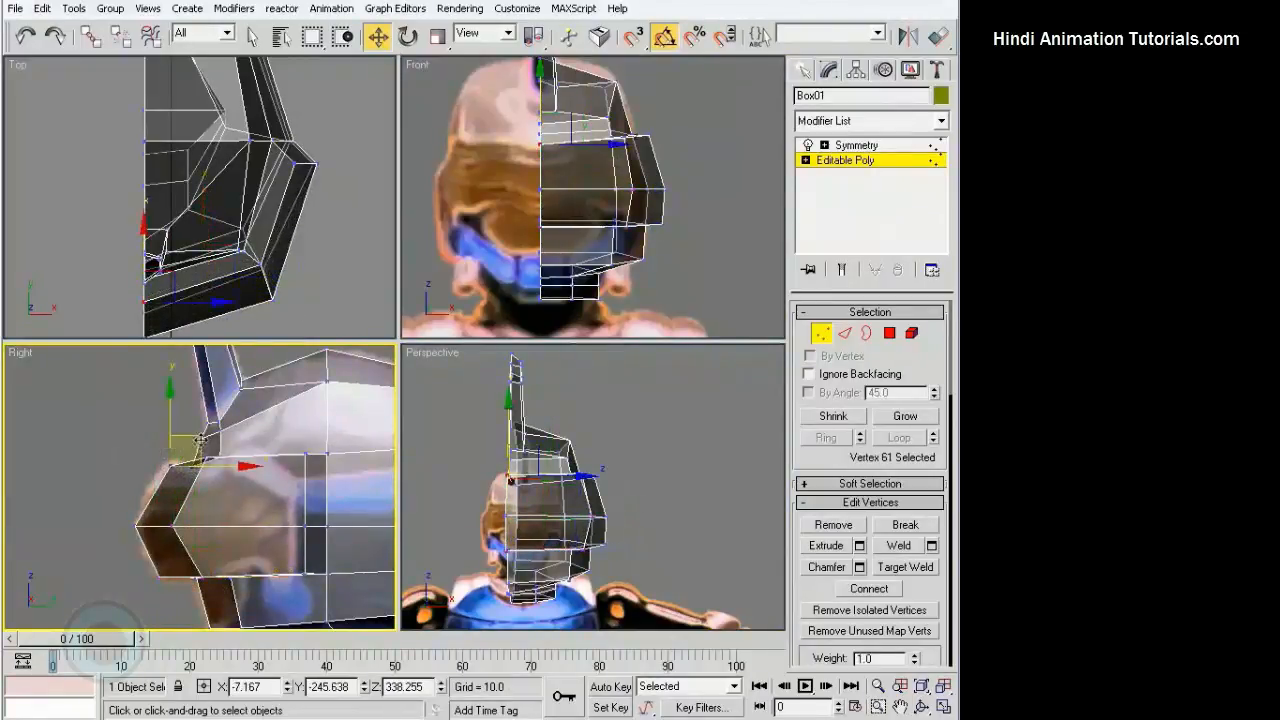
click(249, 492)
middle_drag(222, 469, 214, 484)
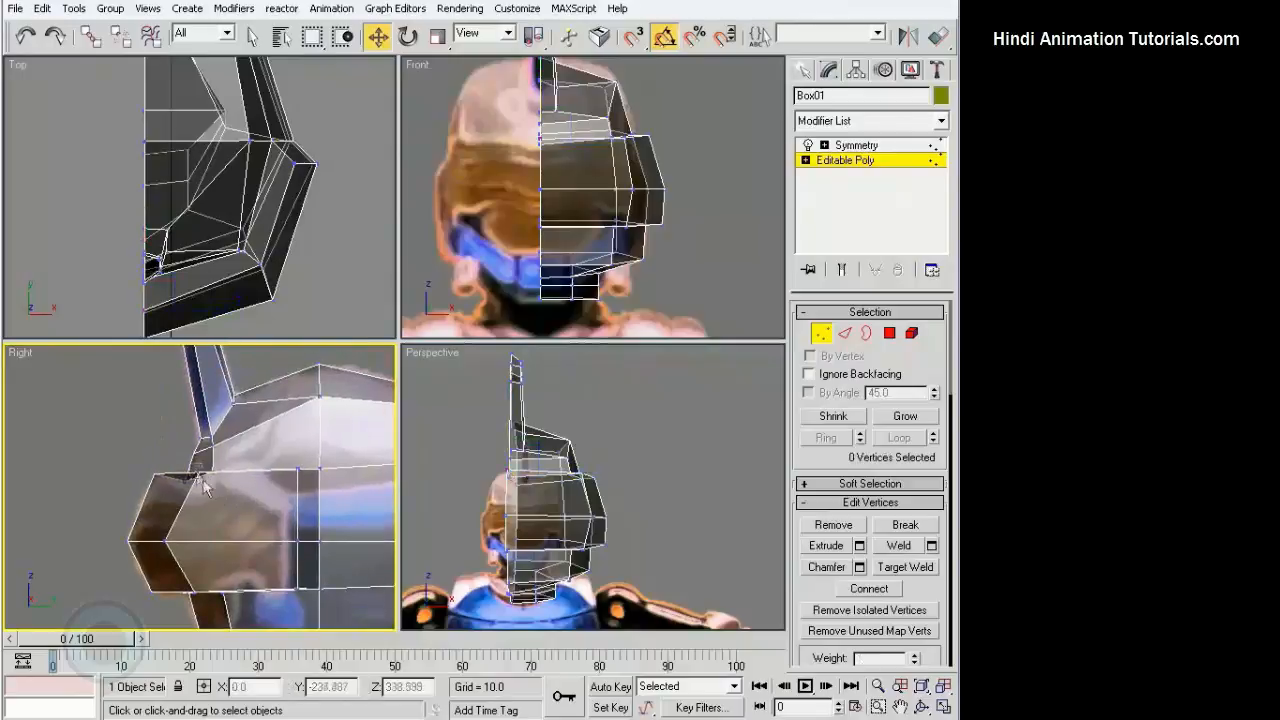
Fit the visor's upper corner vertex and its rear side vertices to the visor outline in the side reference
click(211, 440)
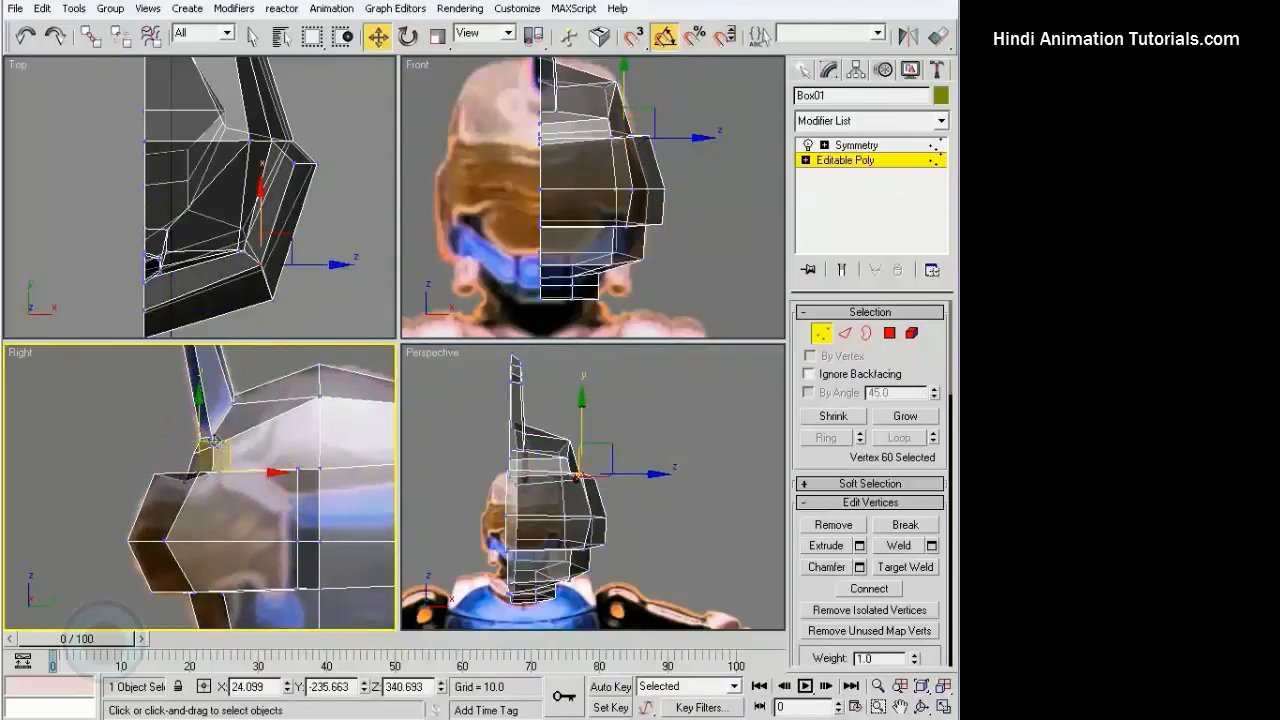
drag(214, 441, 201, 450)
alt+middle_drag(565, 504, 446, 519)
click(298, 469)
drag(325, 441, 307, 477)
click(298, 589)
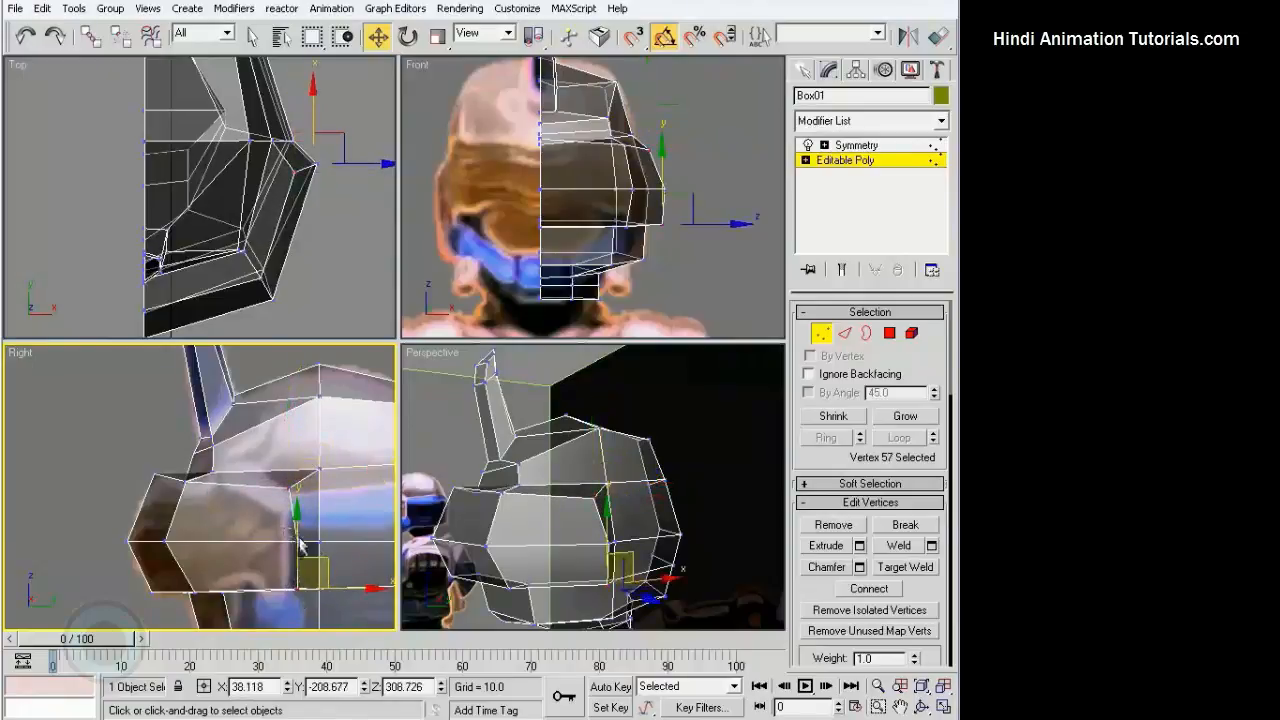
ctrl+click(288, 537)
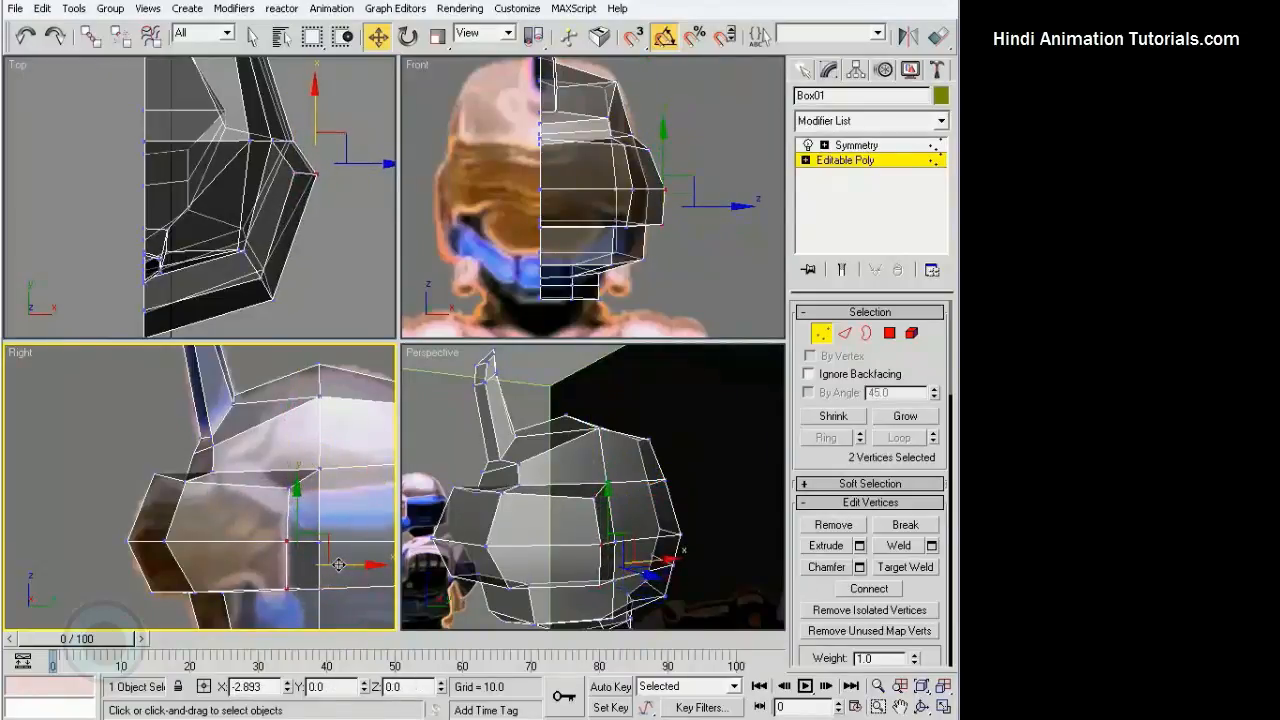
Move the crown's side vertex just above the visor inward by about 2.93 along X
alt+middle_drag(620, 492, 538, 440)
click(537, 437)
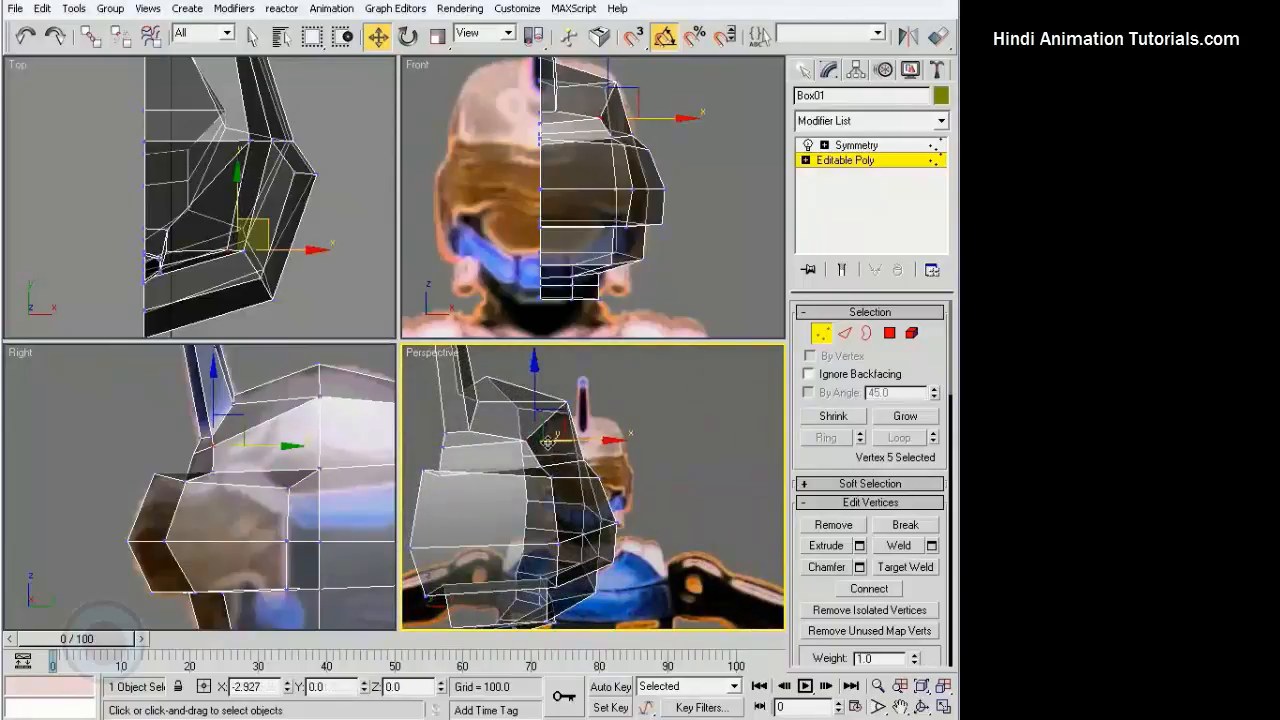
scroll(596, 170, down, 2)
click(677, 157)
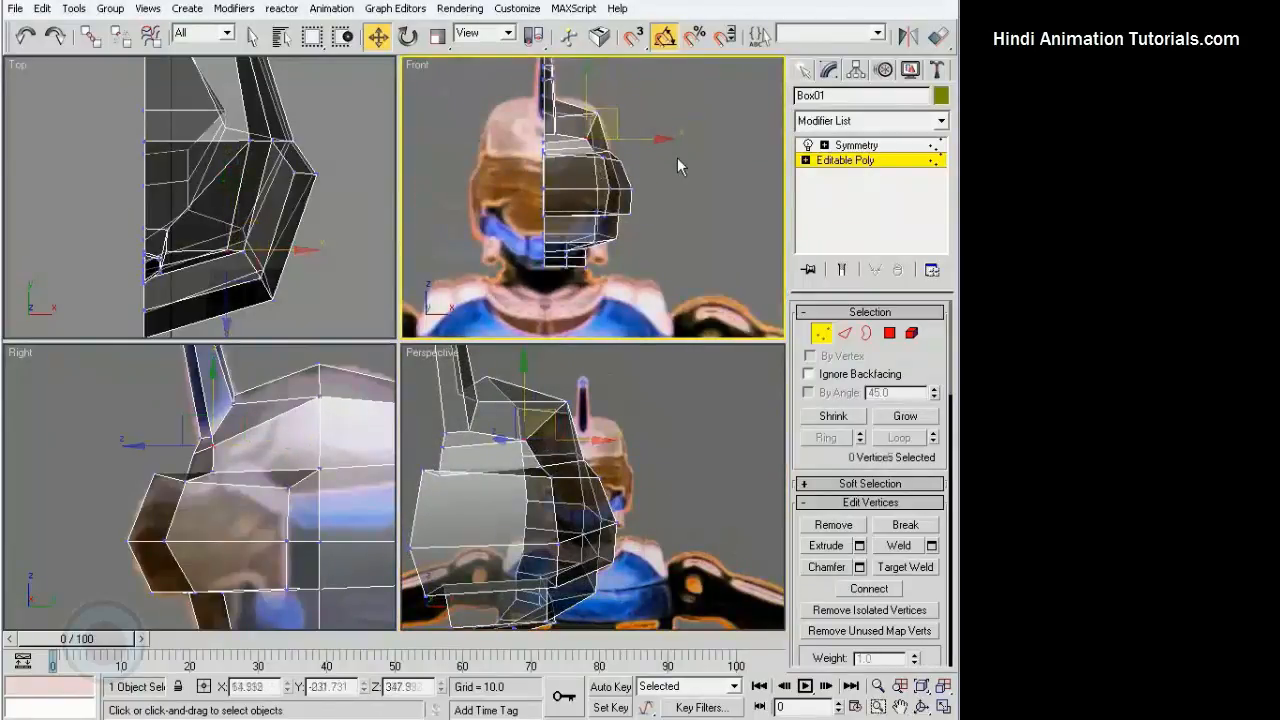
Select the three lengthwise edges on the visor's side and connect them with a new vertical row of edges
scroll(660, 185, up, 2)
alt+middle_drag(660, 625, 565, 527)
scroll(215, 495, up, 4)
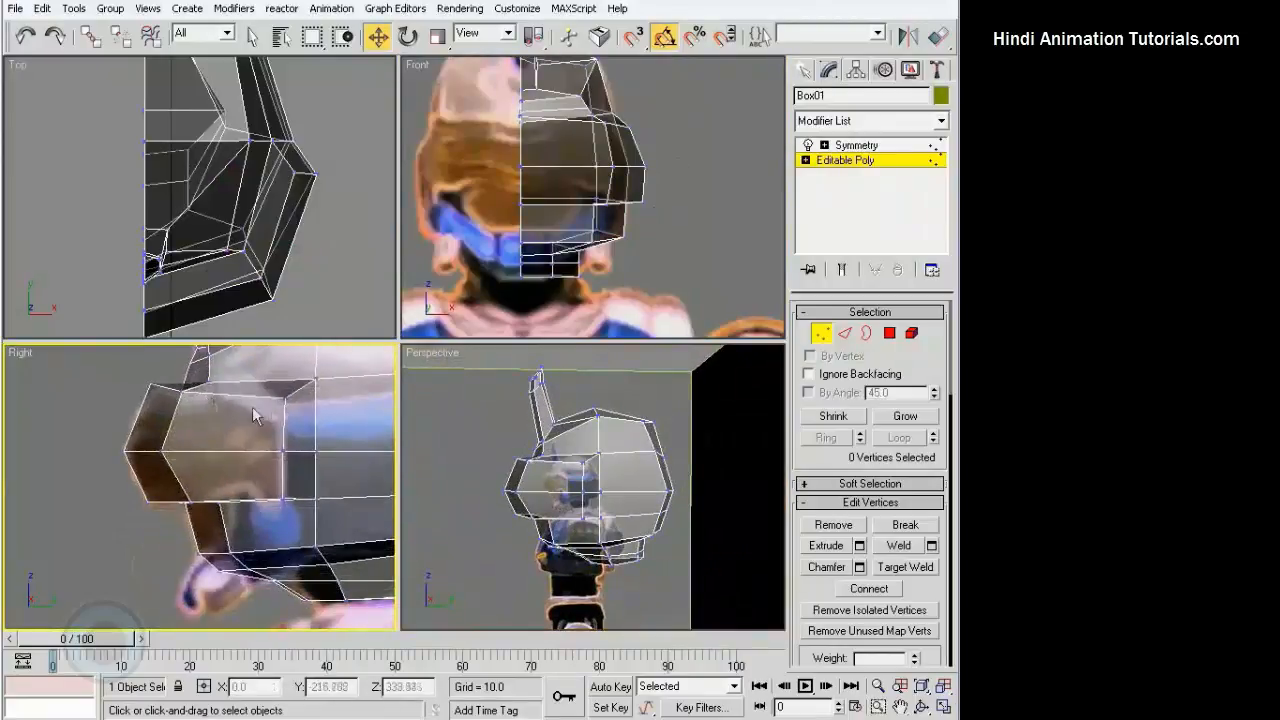
scroll(230, 516, up, 2)
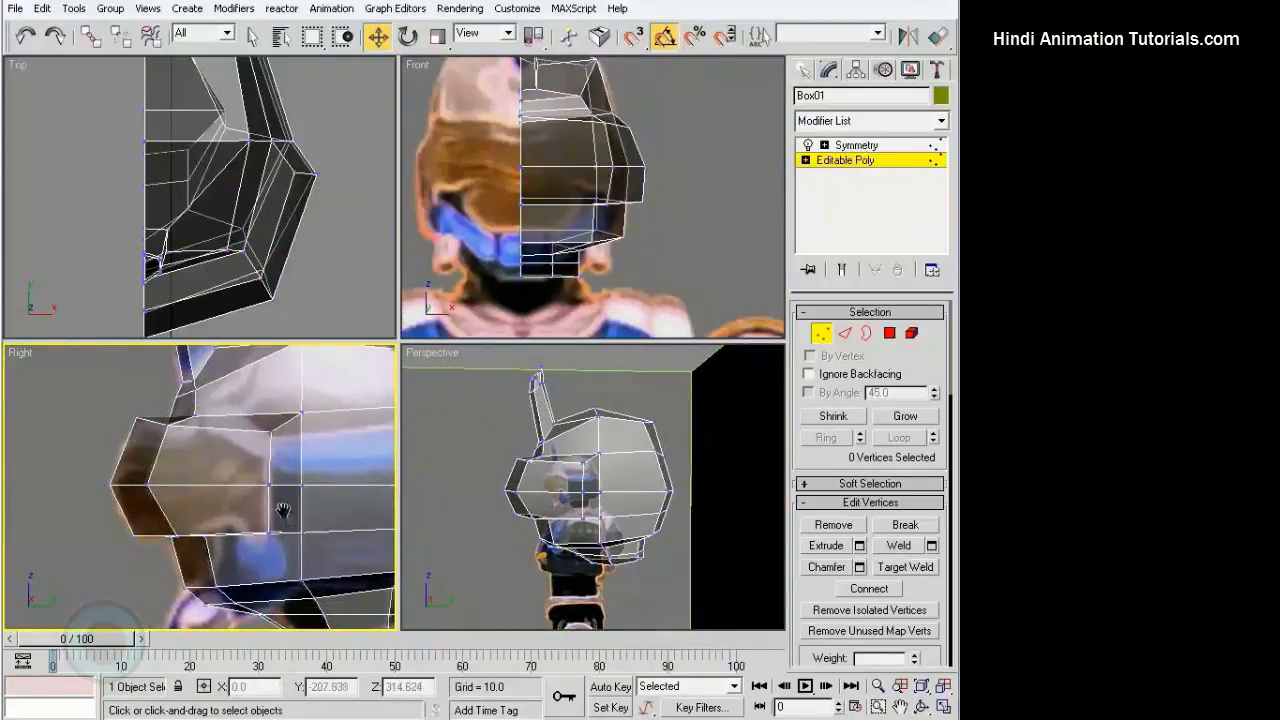
key(2)
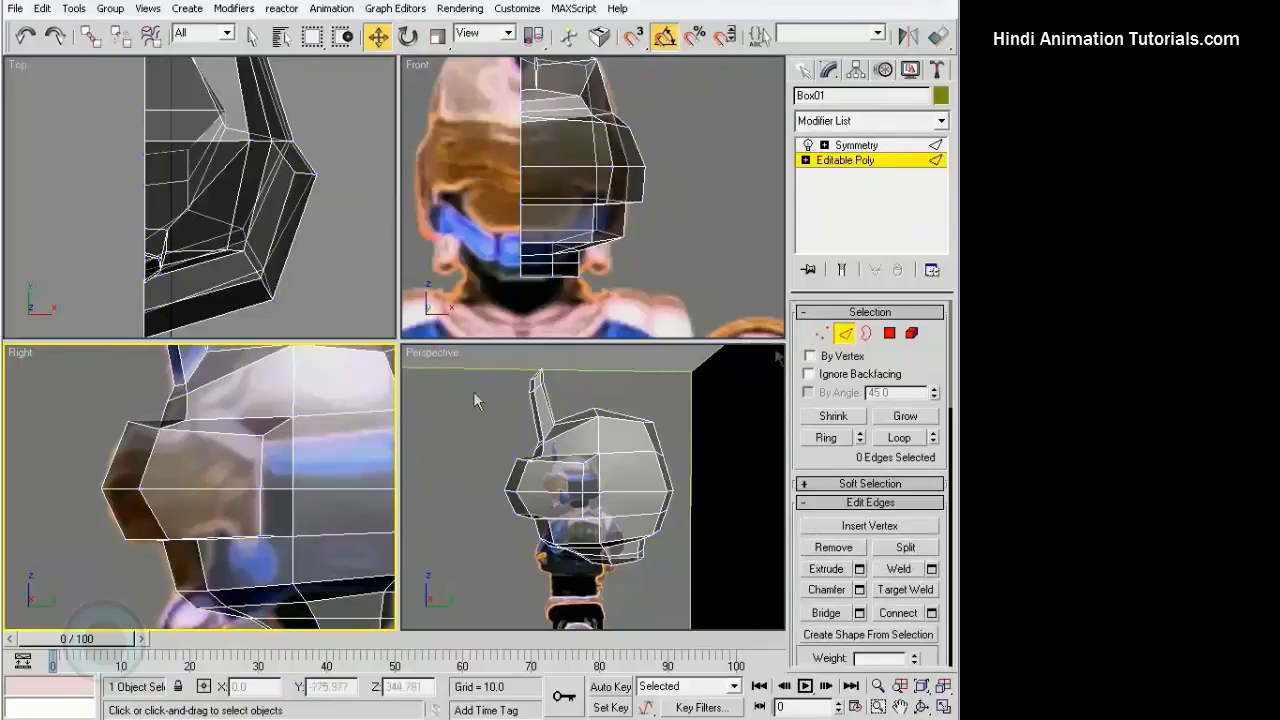
click(216, 418)
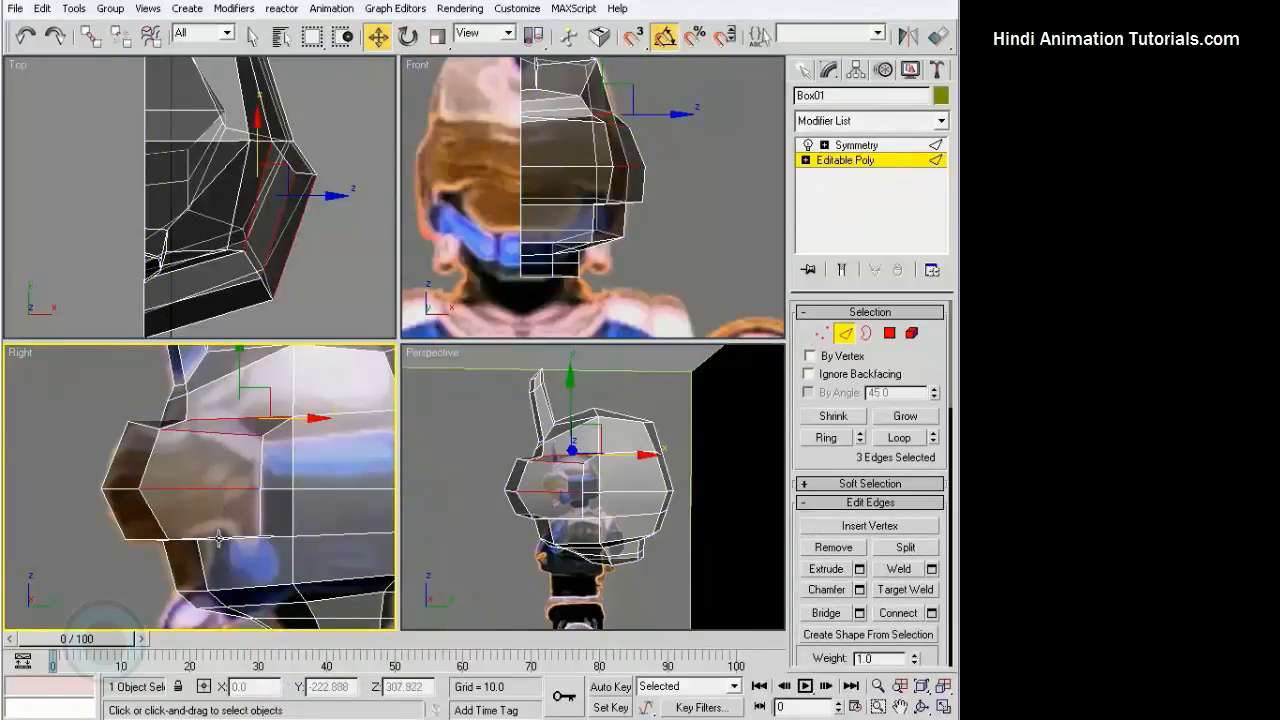
ctrl+click(218, 538)
alt+middle_drag(559, 490, 549, 594)
click(566, 471)
alt+click(569, 470)
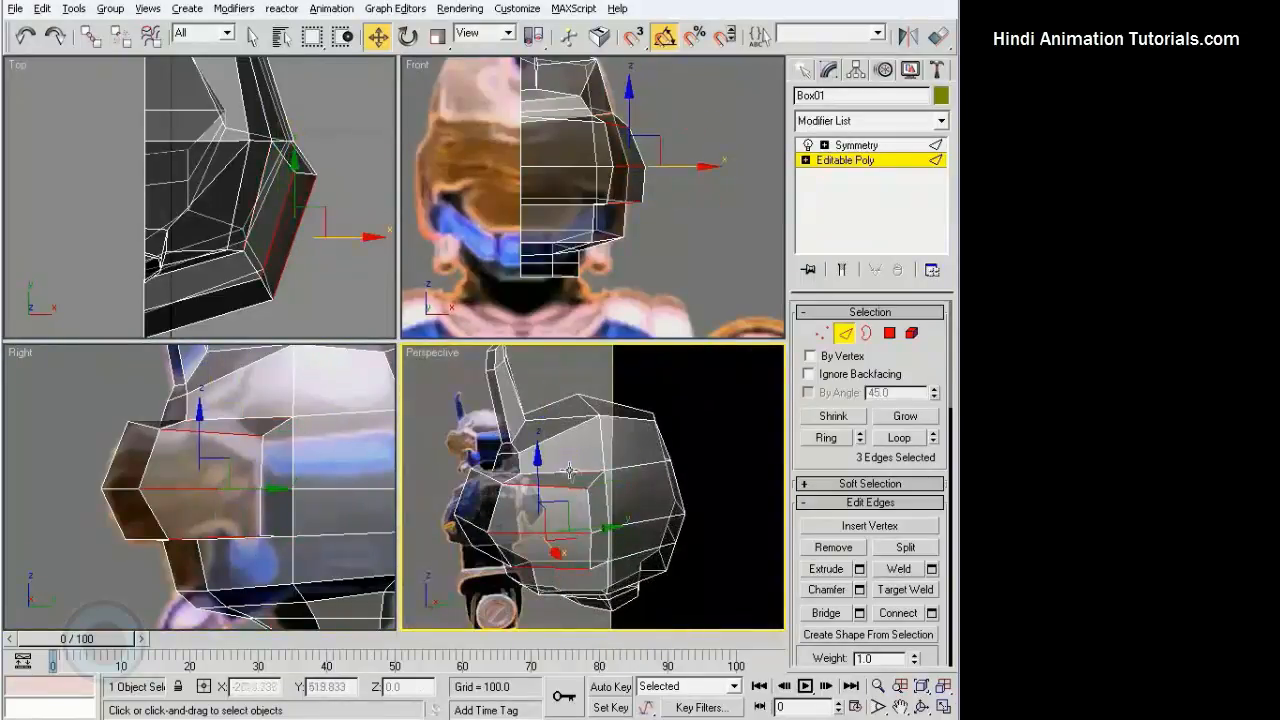
middle_drag(569, 470, 600, 500)
scroll(600, 480, up, 2)
click(892, 615)
Connect the new row's top and bottom vertices to the neighbouring head vertices above and below the visor
click(821, 335)
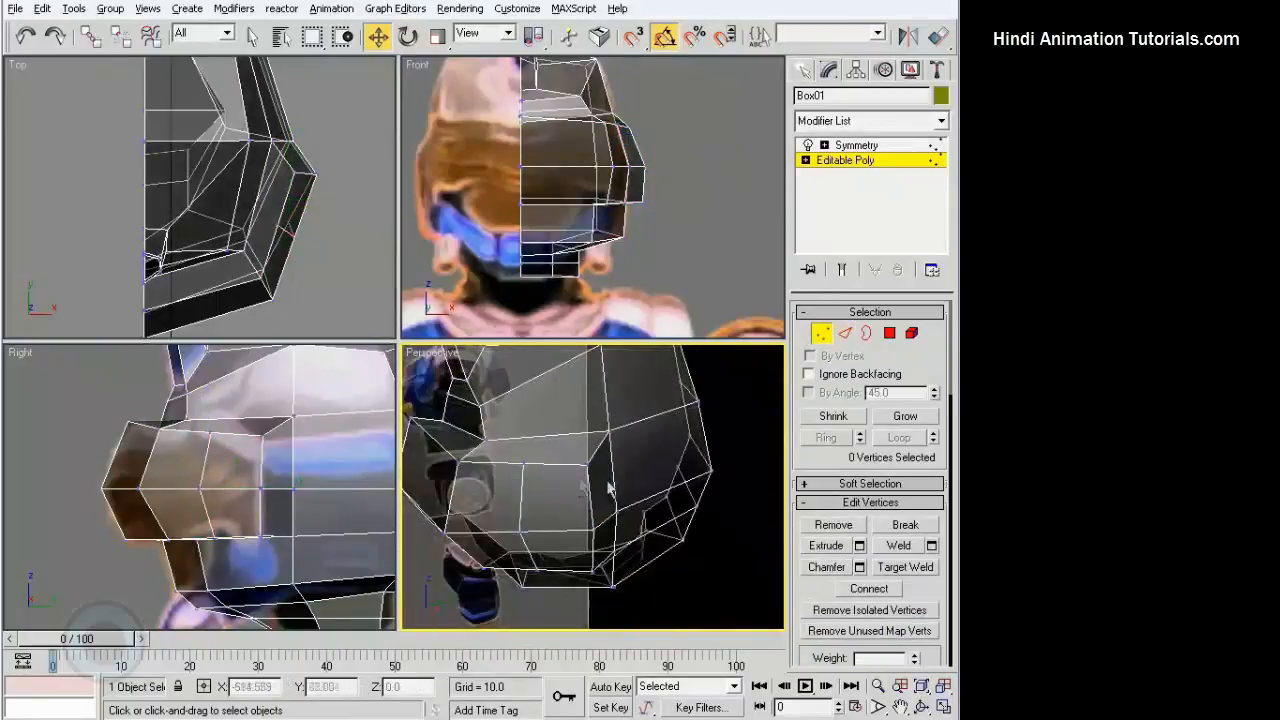
click(522, 459)
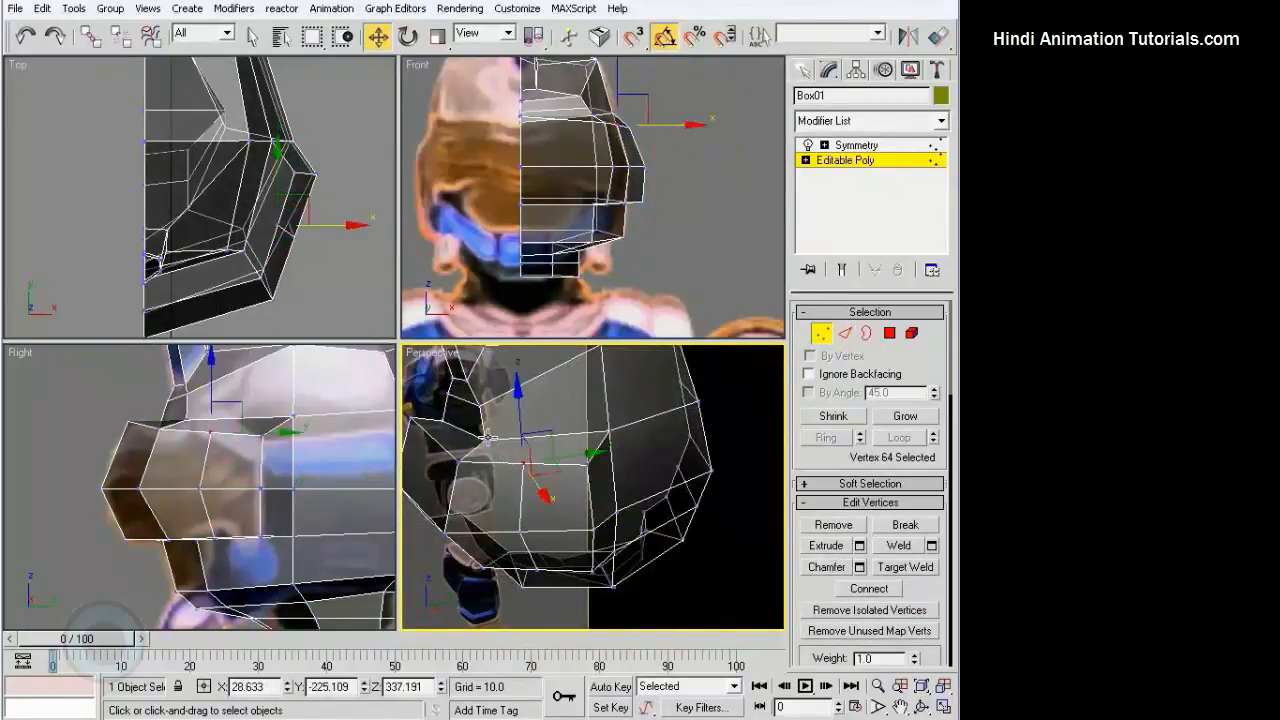
ctrl+click(488, 437)
click(869, 589)
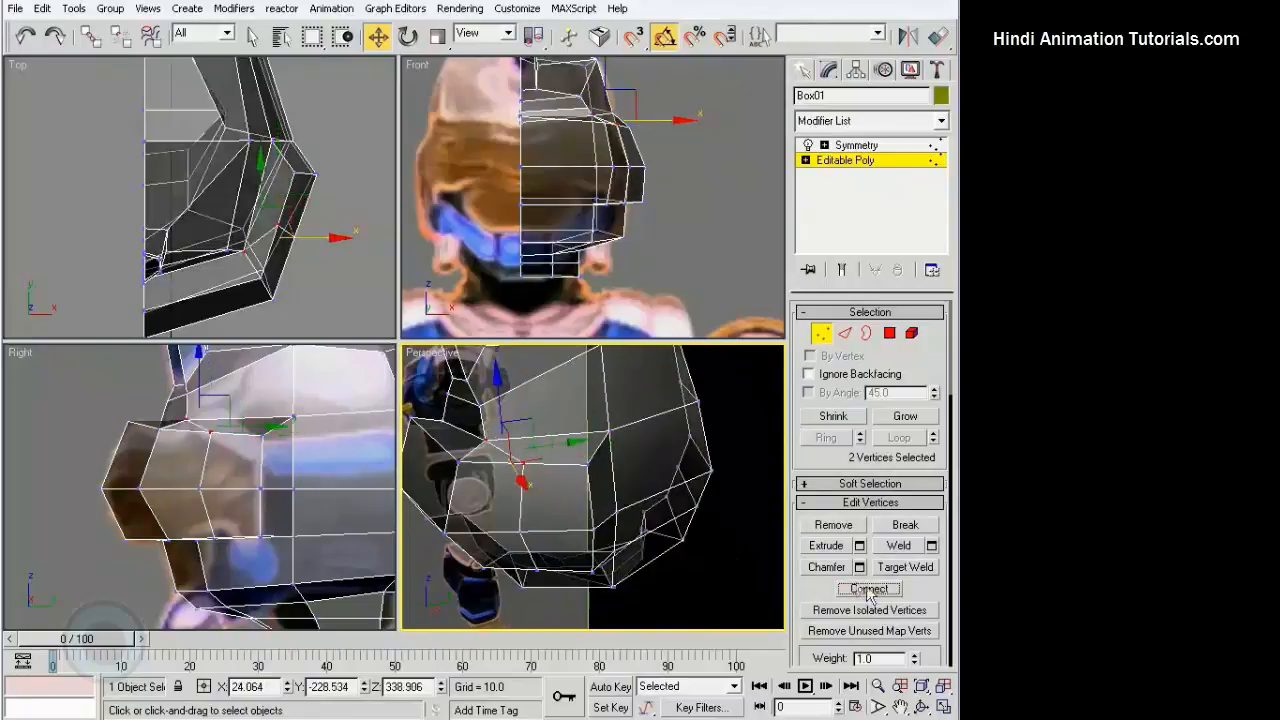
mouse_move(540, 455)
alt+middle_down()
mouse_move(517, 437)
mouse_move(556, 442)
alt+middle_up()
middle_drag(556, 442, 584, 378)
click(555, 495)
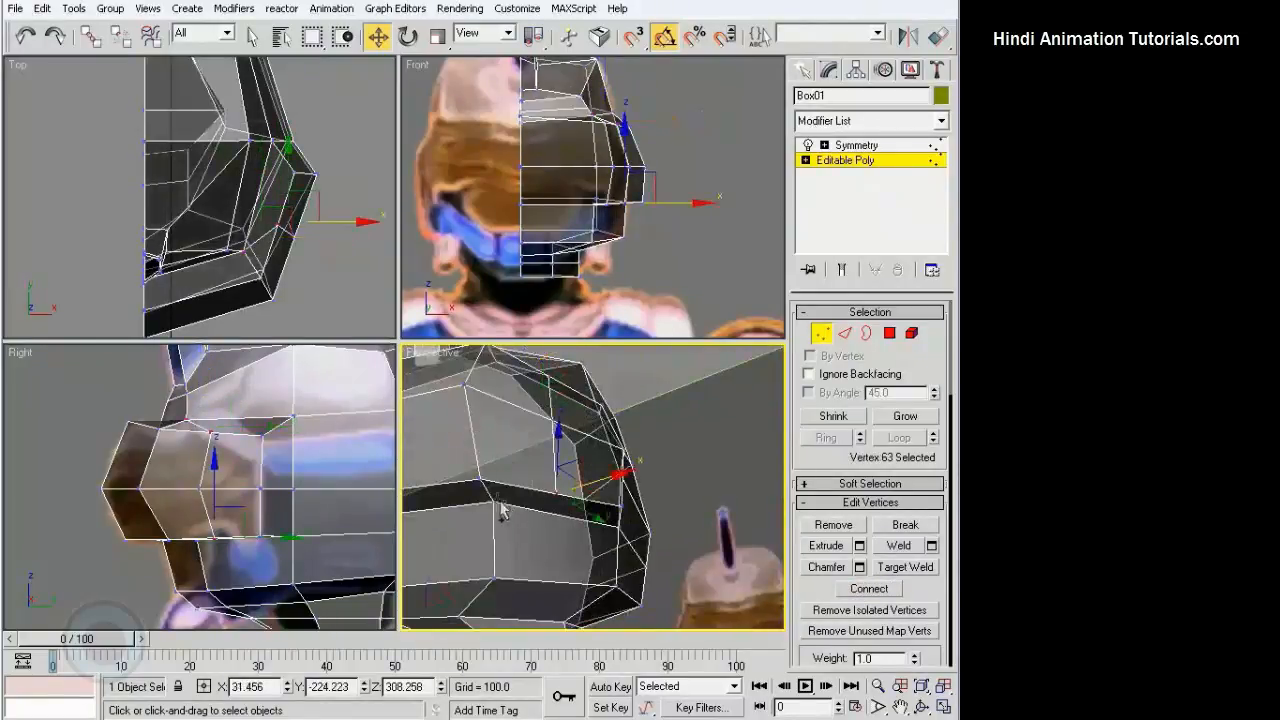
ctrl+click(496, 504)
click(866, 591)
Shift the new row's middle and lower vertices rearward in the side view and raise its top vertex to round the visor
click(683, 493)
alt+middle_drag(683, 493, 529, 583)
right_click(270, 477)
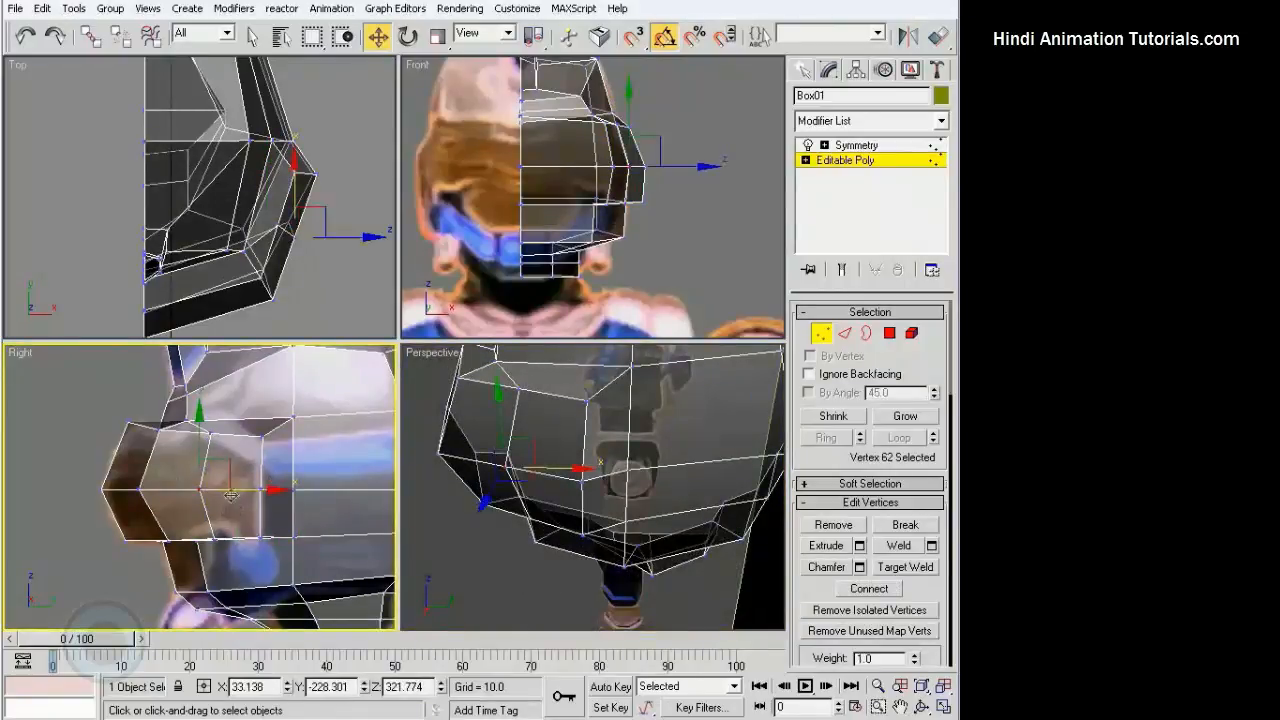
mouse_move(231, 496)
mouse_down()
mouse_move(245, 496)
mouse_move(231, 497)
mouse_up()
click(236, 536)
click(215, 536)
click(231, 456)
click(211, 433)
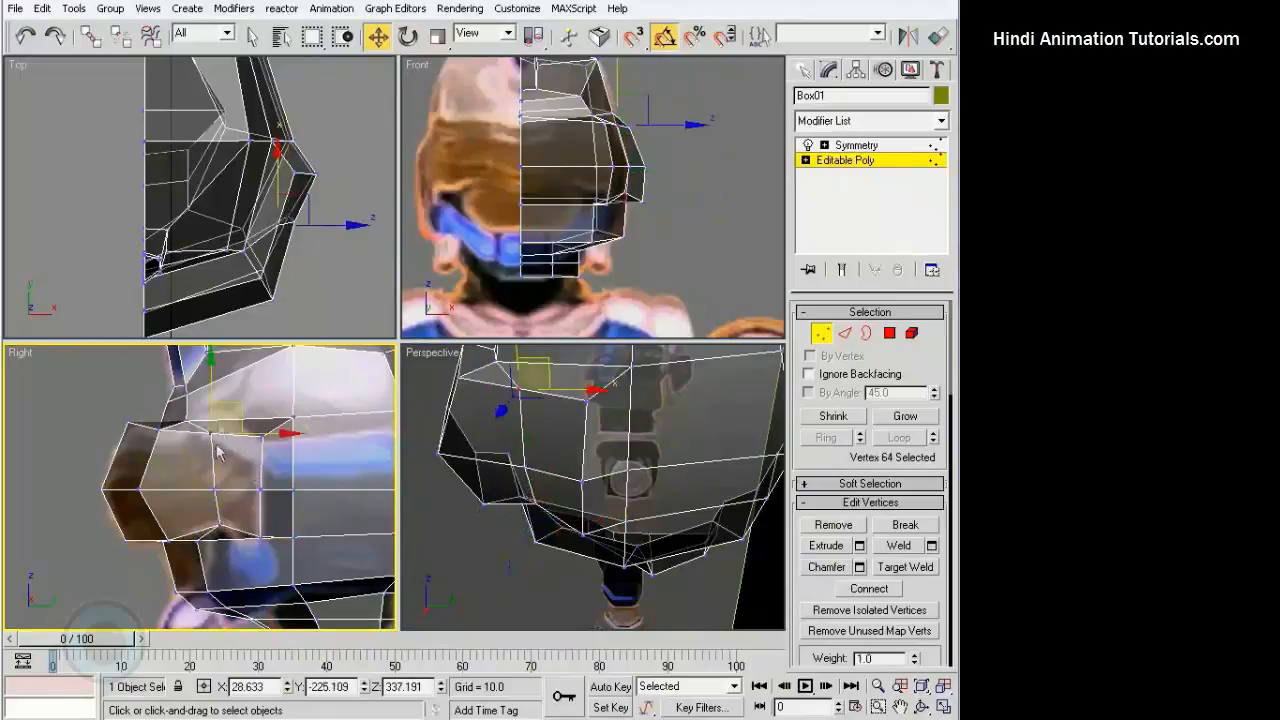
drag(229, 405, 227, 382)
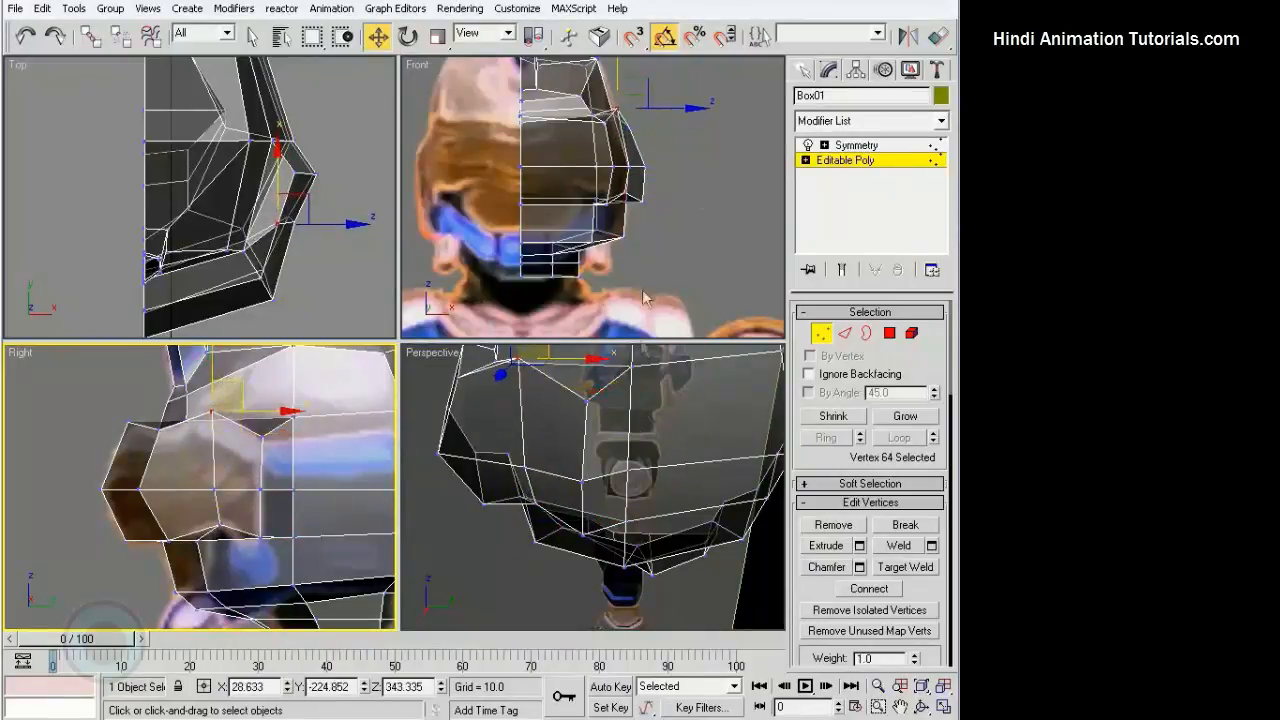
Select the three vertices of the visor's new side row and move them outward in the top view
alt+middle_drag(645, 420, 613, 430)
ctrl+click(579, 486)
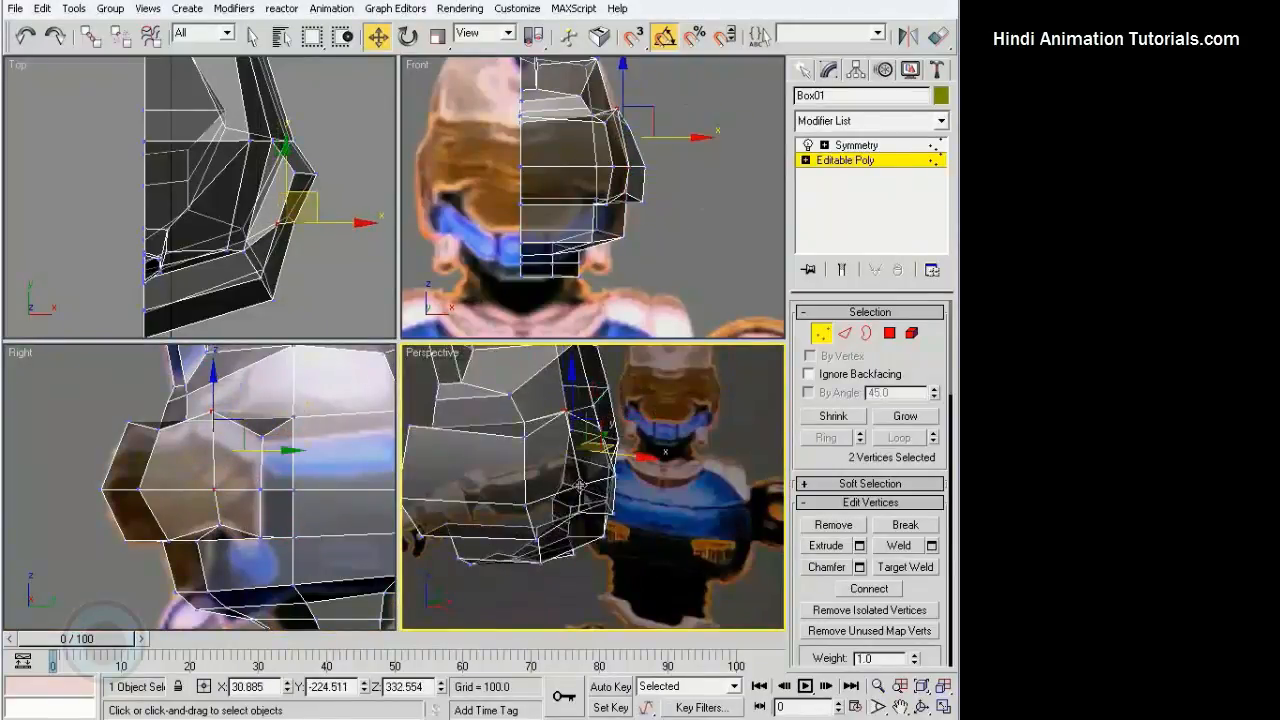
ctrl+click(579, 514)
middle_drag(300, 470, 299, 484)
middle_click(247, 205)
drag(315, 198, 332, 206)
click(354, 192)
alt+middle_drag(600, 450, 463, 397)
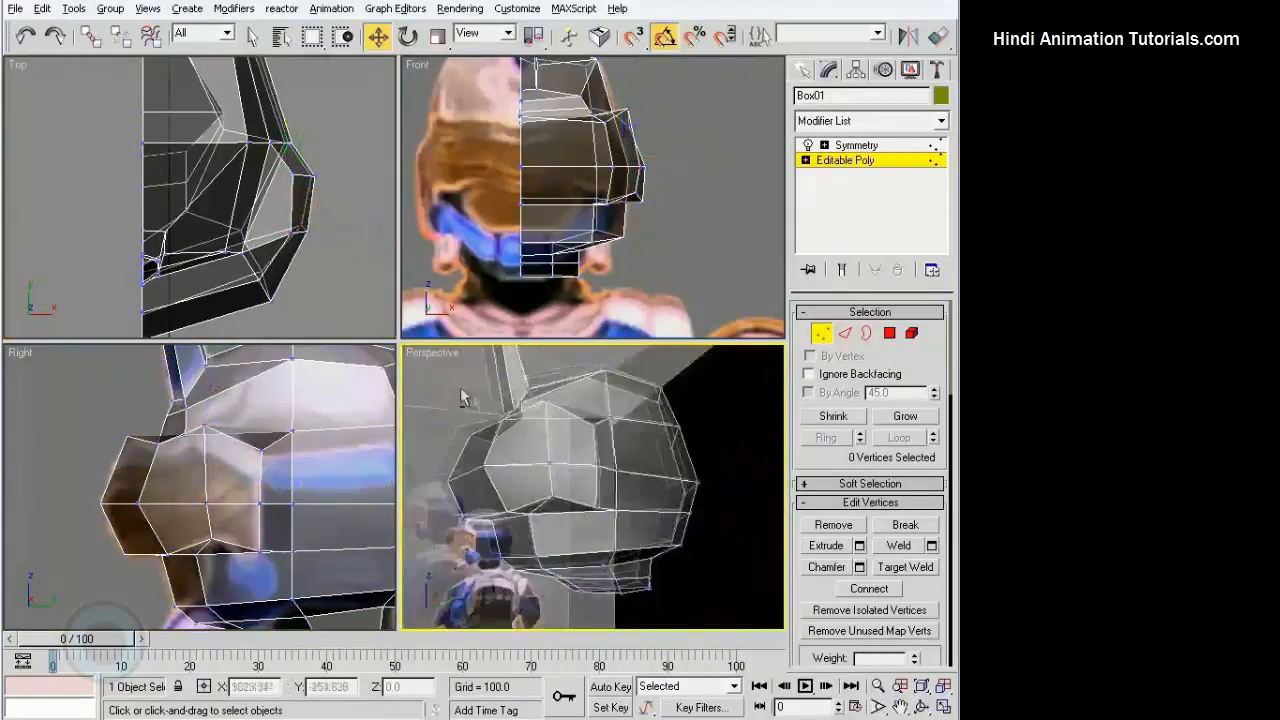
Lower the visor's upper rear corner vertex slightly in the side view to match the reference
middle_drag(275, 479, 275, 468)
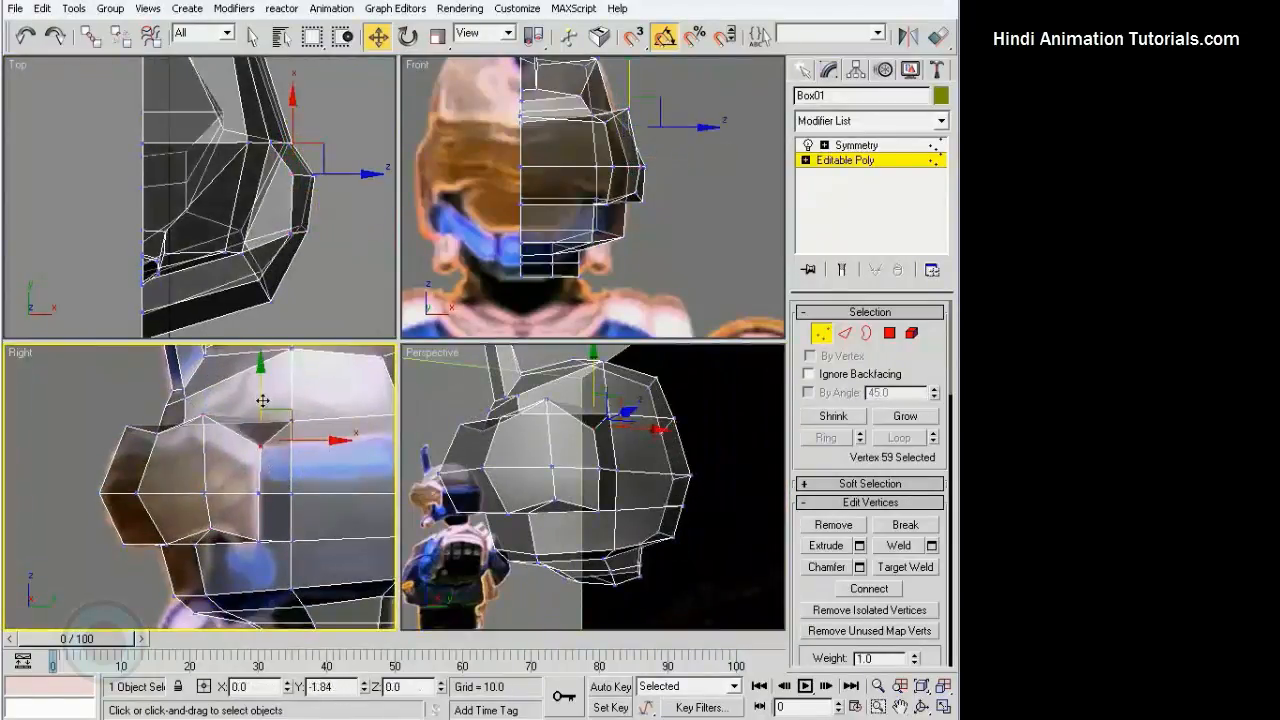
click(259, 540)
click(214, 553)
Select the three vertices of the visor's front corner column and move them inward in the front view
alt+middle_drag(560, 480, 716, 498)
middle_drag(630, 188, 634, 230)
click(604, 158)
ctrl+click(613, 207)
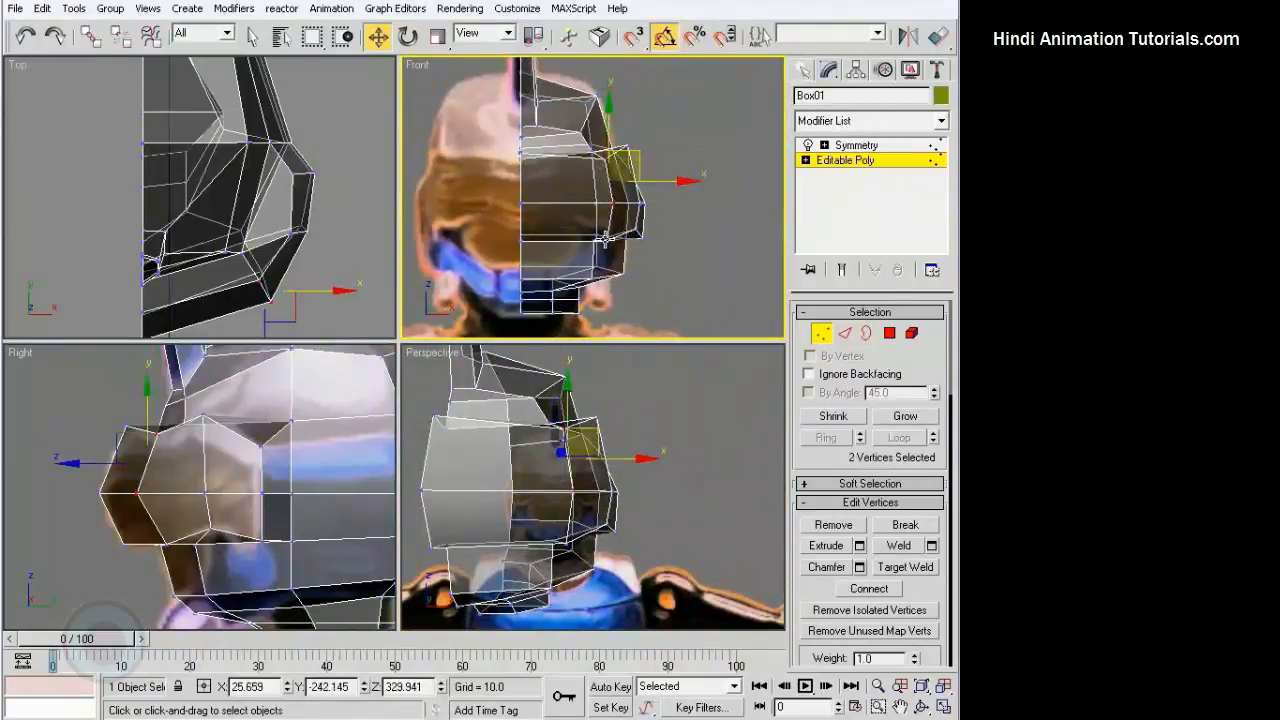
ctrl+click(605, 238)
drag(667, 201, 623, 201)
Refine the visor's front corner column and its outer side vertices in the top view
middle_drag(196, 227, 209, 184)
drag(254, 222, 256, 234)
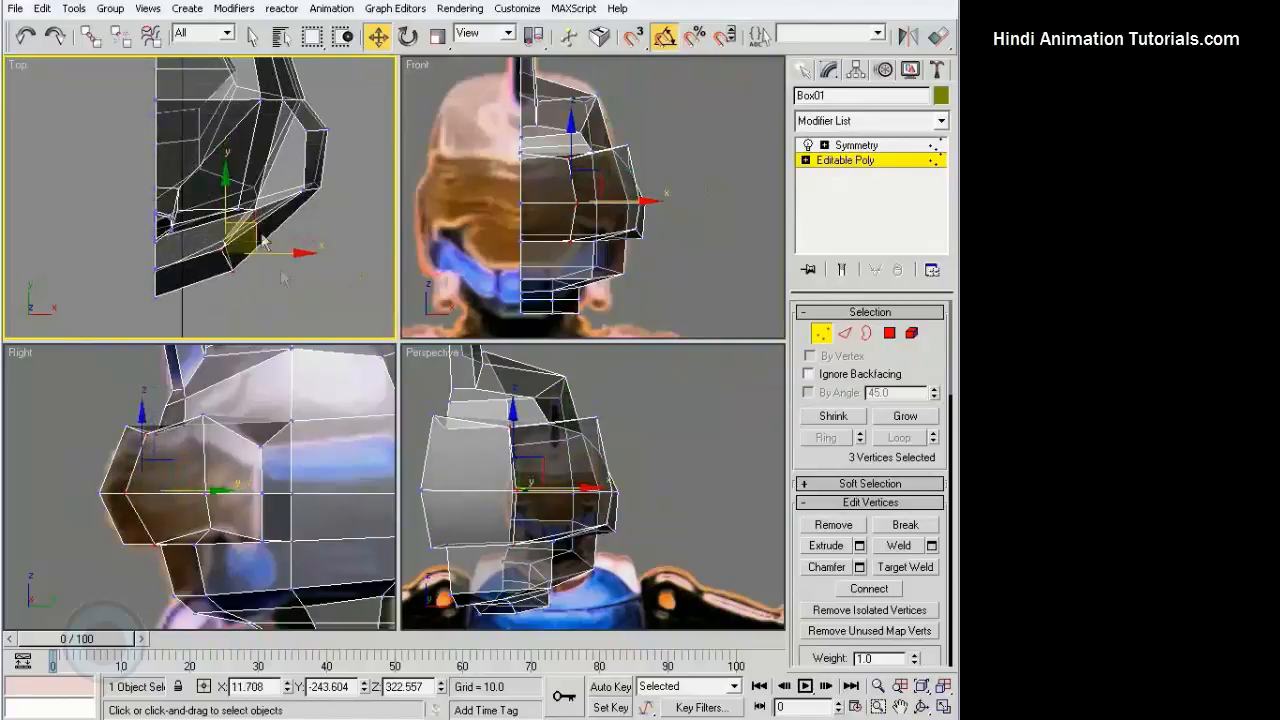
click(283, 276)
drag(343, 223, 302, 200)
Shift the visor's three front corner column vertices rearward in the side view, and reposition them together outward and forward in the top view
alt+middle_drag(611, 491, 457, 491)
middle_drag(293, 468, 305, 452)
drag(305, 452, 262, 442)
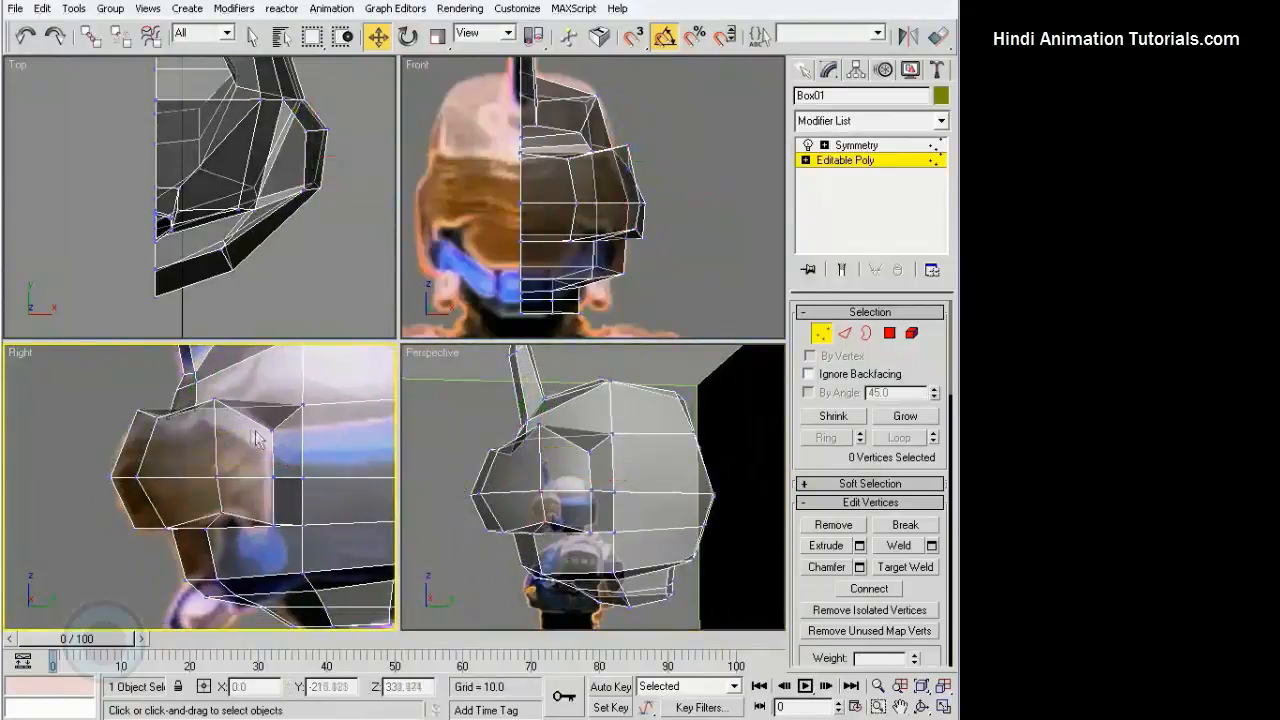
click(104, 425)
click(137, 477)
drag(166, 477, 212, 530)
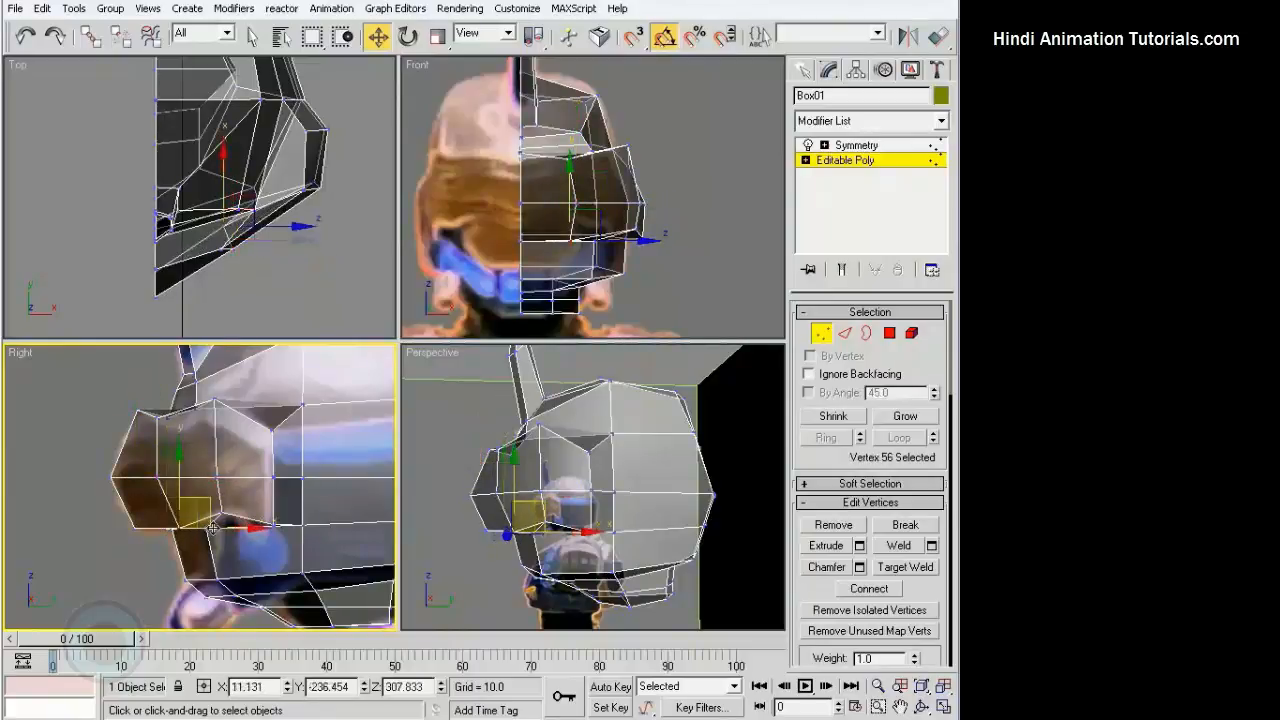
click(169, 419)
click(186, 481)
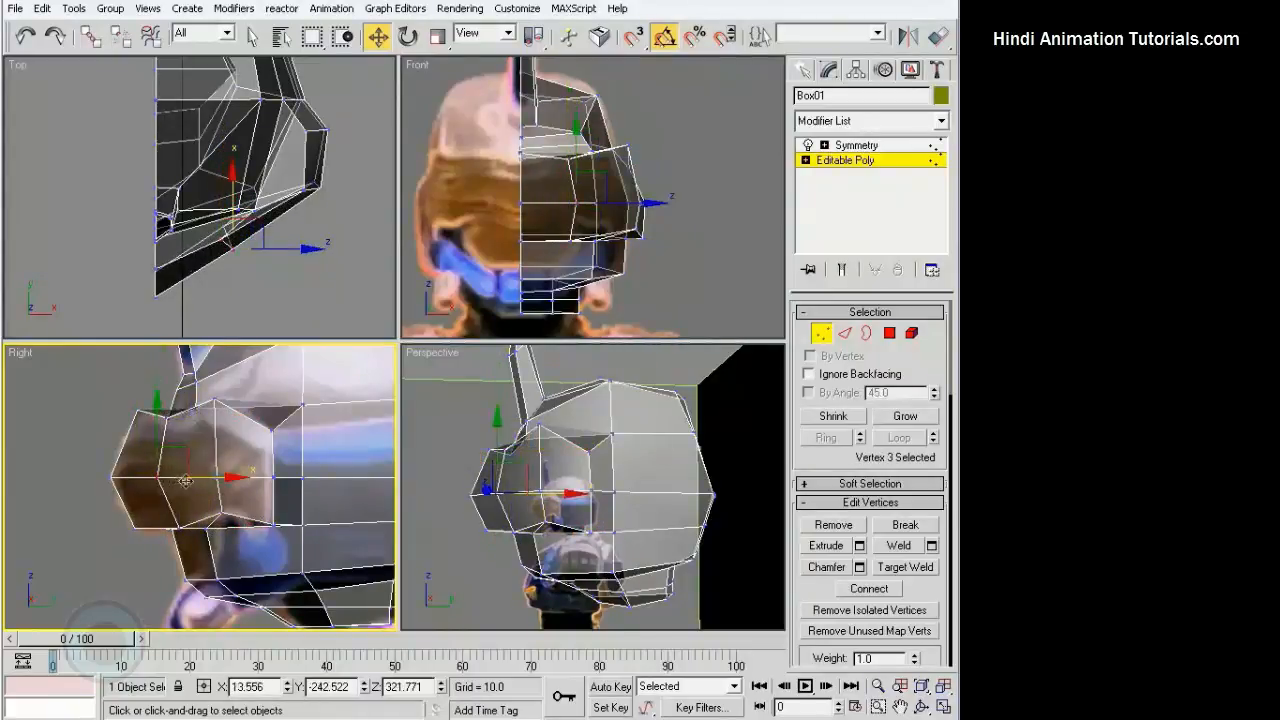
alt+middle_drag(545, 493, 553, 553)
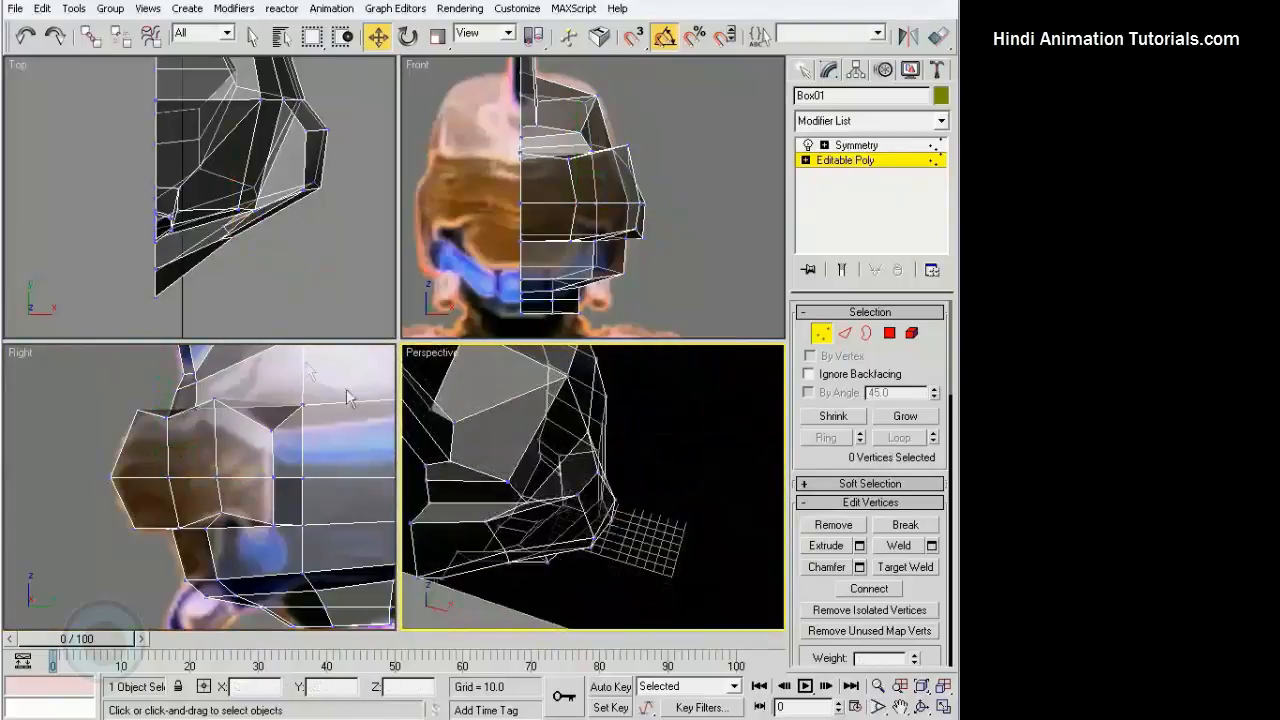
drag(247, 262, 220, 231)
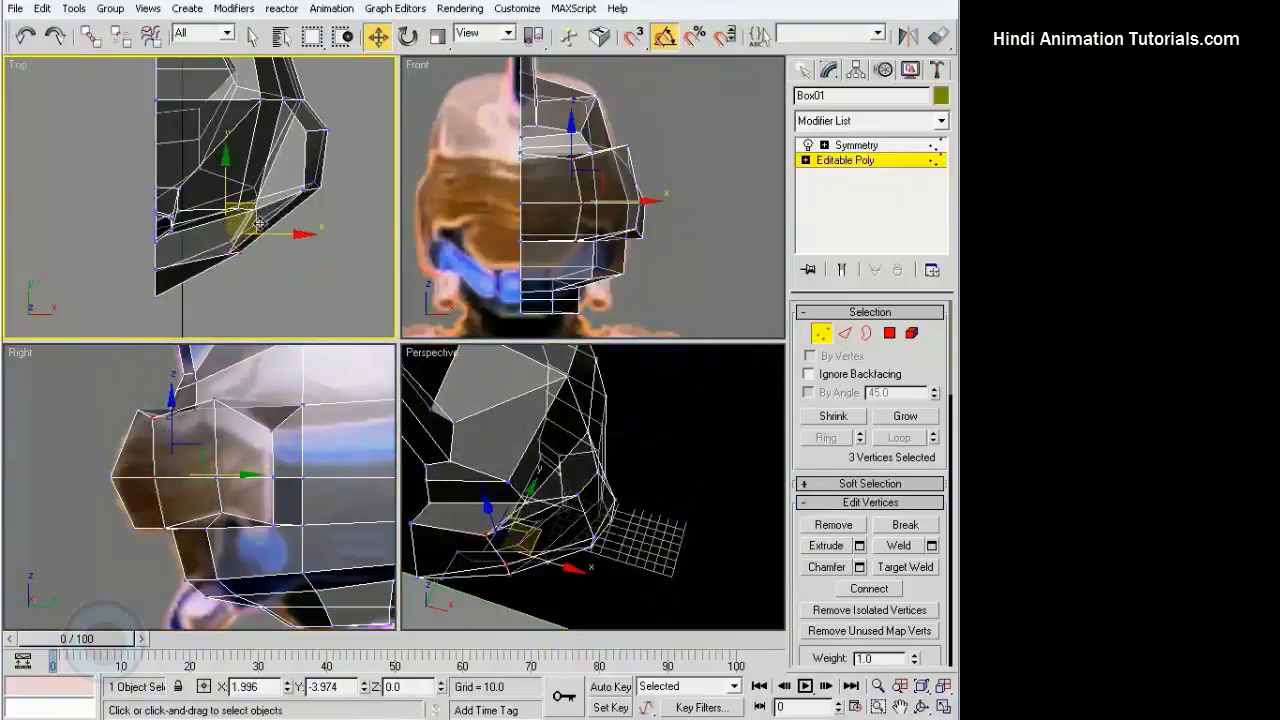
Leave vertex editing, deselect the head and compare the mirrored result with the reference in a maximized front view
alt+middle_drag(500, 457, 659, 464)
key(1)
click(704, 432)
middle_drag(650, 230, 628, 200)
key(alt+w)
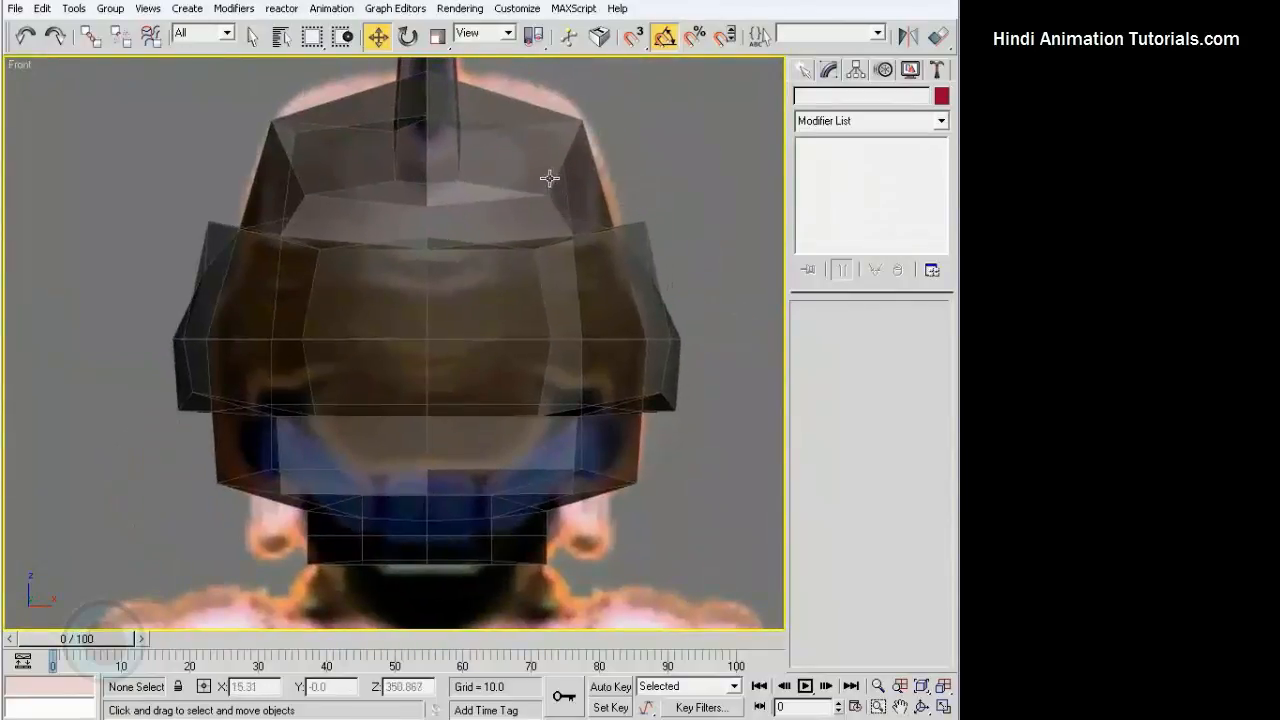
Reopen the head's vertex editing and move the visor's outer side vertices inward in the front view to match the reference width
click(549, 178)
click(851, 164)
key(1)
middle_drag(703, 283, 666, 292)
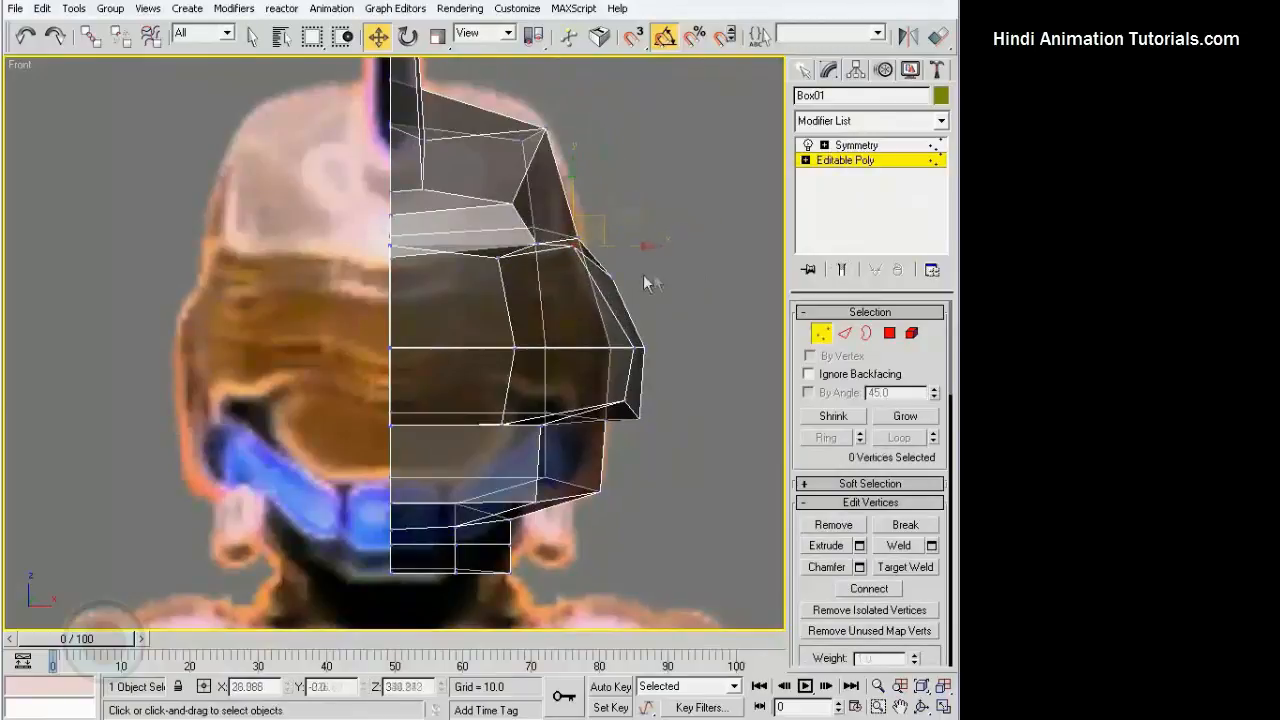
drag(669, 405, 668, 428)
mouse_move(655, 368)
mouse_down()
mouse_move(605, 368)
mouse_move(641, 365)
mouse_up()
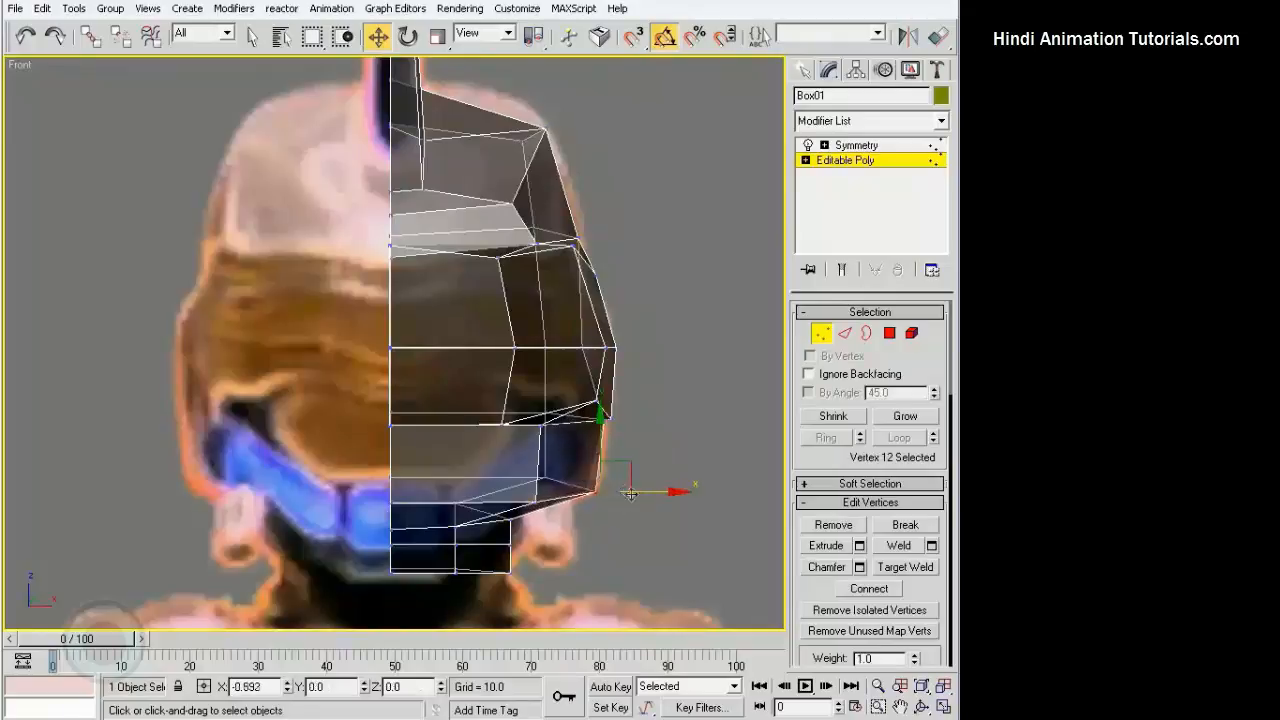
Move the jaw's outer corner vertex slightly inward and its lower front vertex further toward the centre in the front view
click(665, 478)
middle_drag(651, 401, 652, 394)
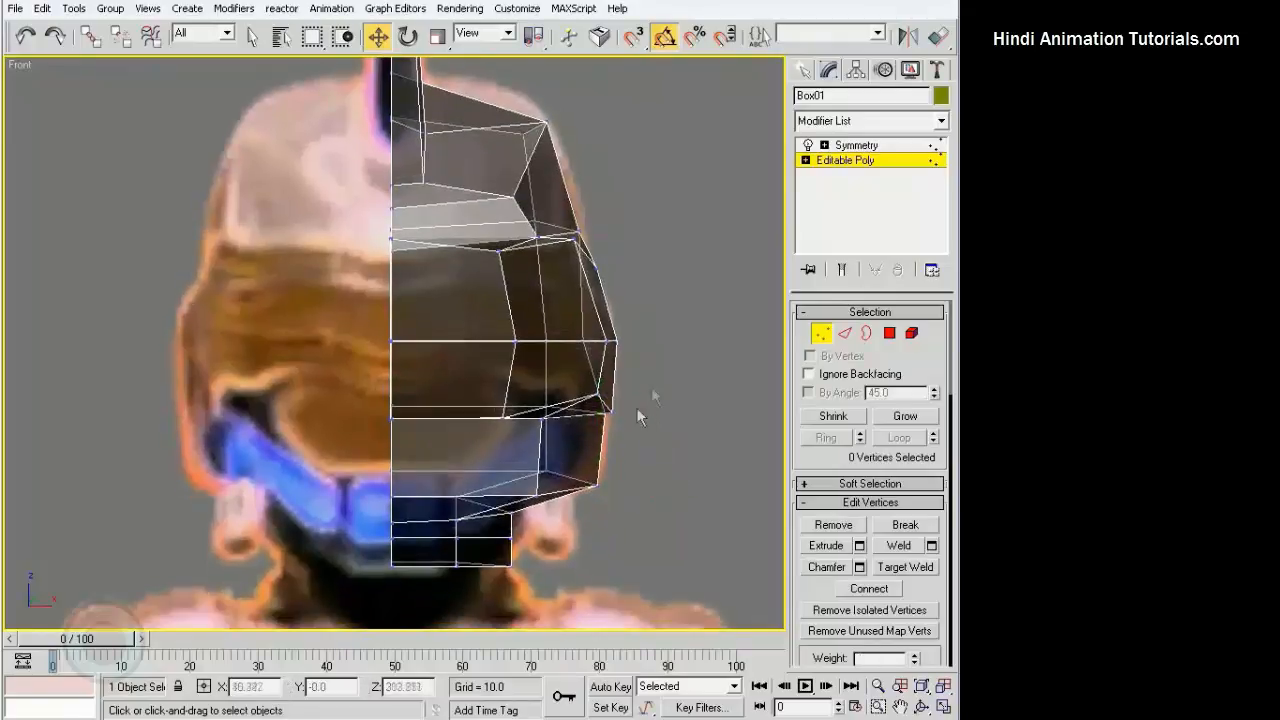
click(536, 495)
drag(566, 494, 528, 490)
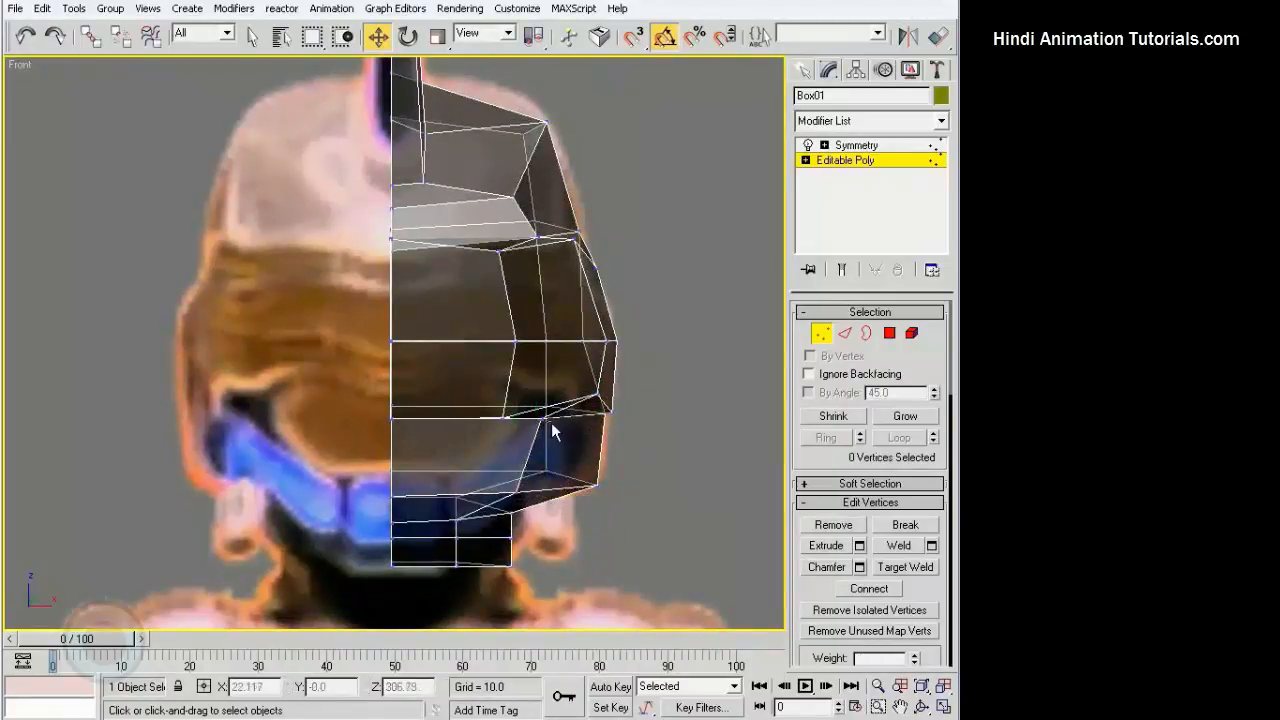
Leave vertex editing, deselect the head and inspect the mirrored model from several angles in perspective
key(alt+w)
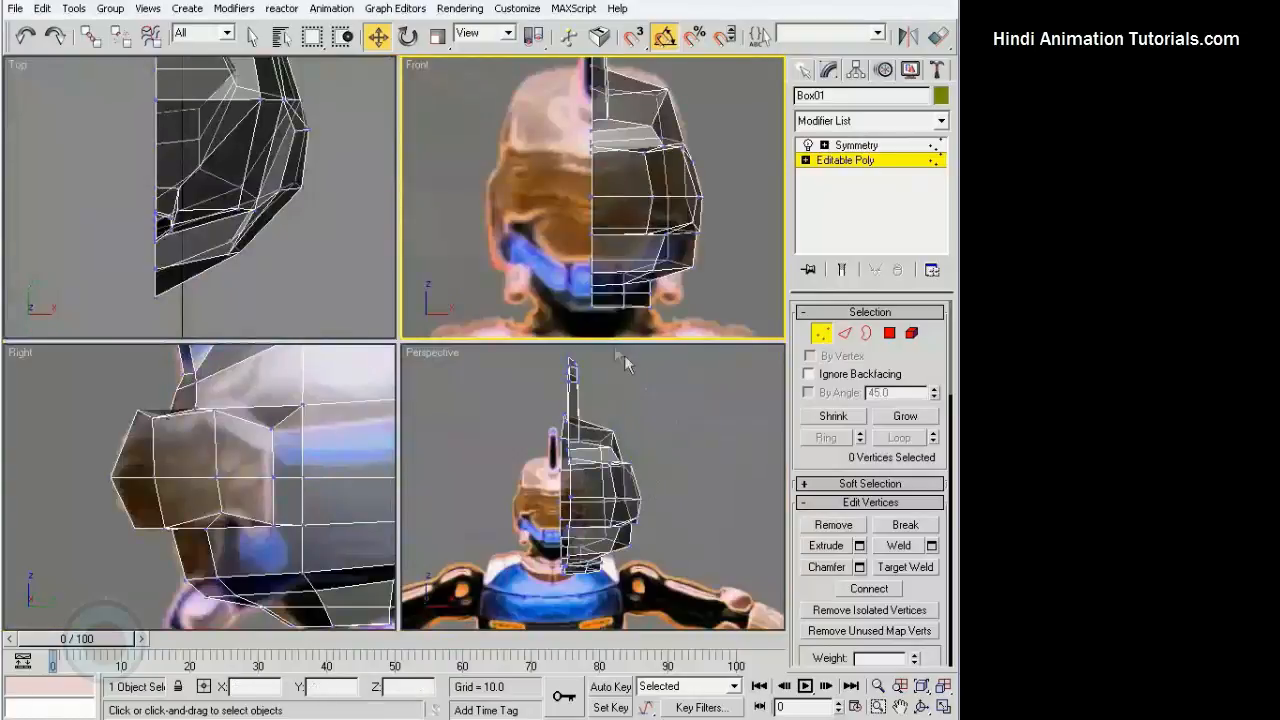
scroll(639, 464, up, 4)
alt+middle_drag(637, 480, 750, 453)
scroll(580, 486, down, 4)
click(822, 334)
click(730, 425)
alt+middle_drag(680, 478, 620, 455)
Reselect the head's editable poly vertices and move the visor's foremost vertices slightly rearward in the side view, undoing the last change
click(282, 431)
click(840, 161)
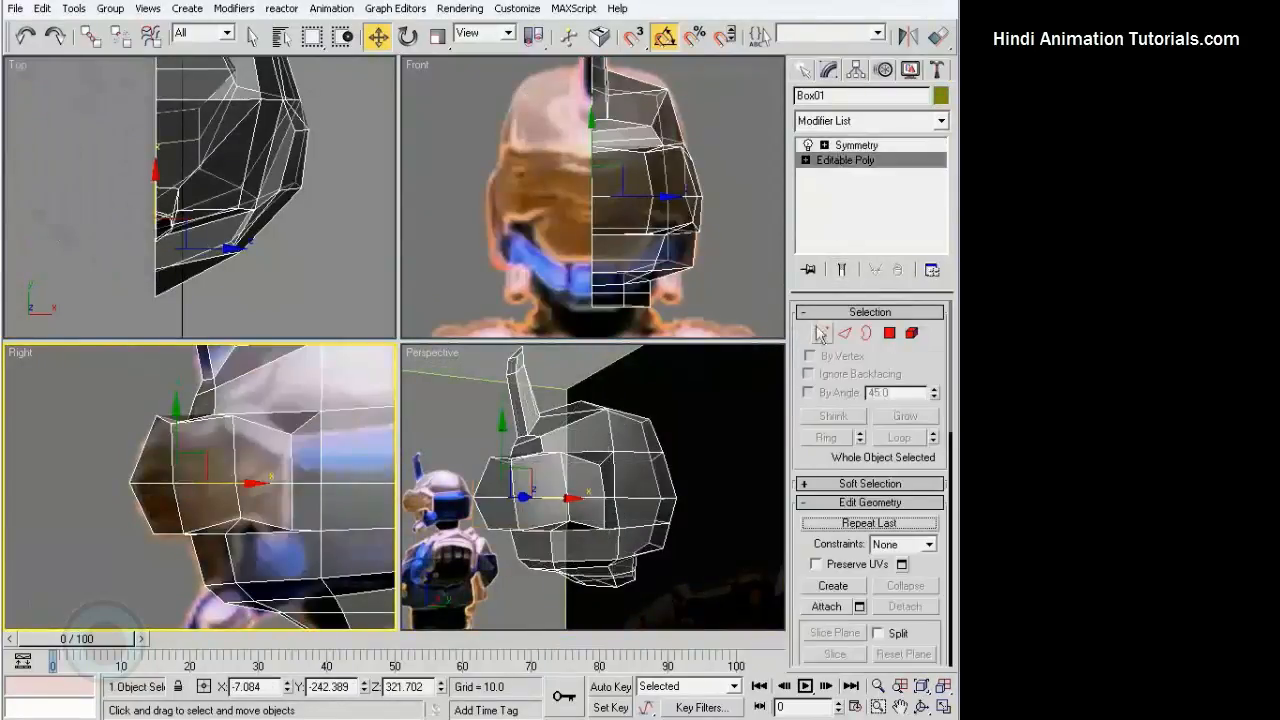
click(820, 333)
click(157, 417)
drag(100, 467, 175, 484)
click(176, 458)
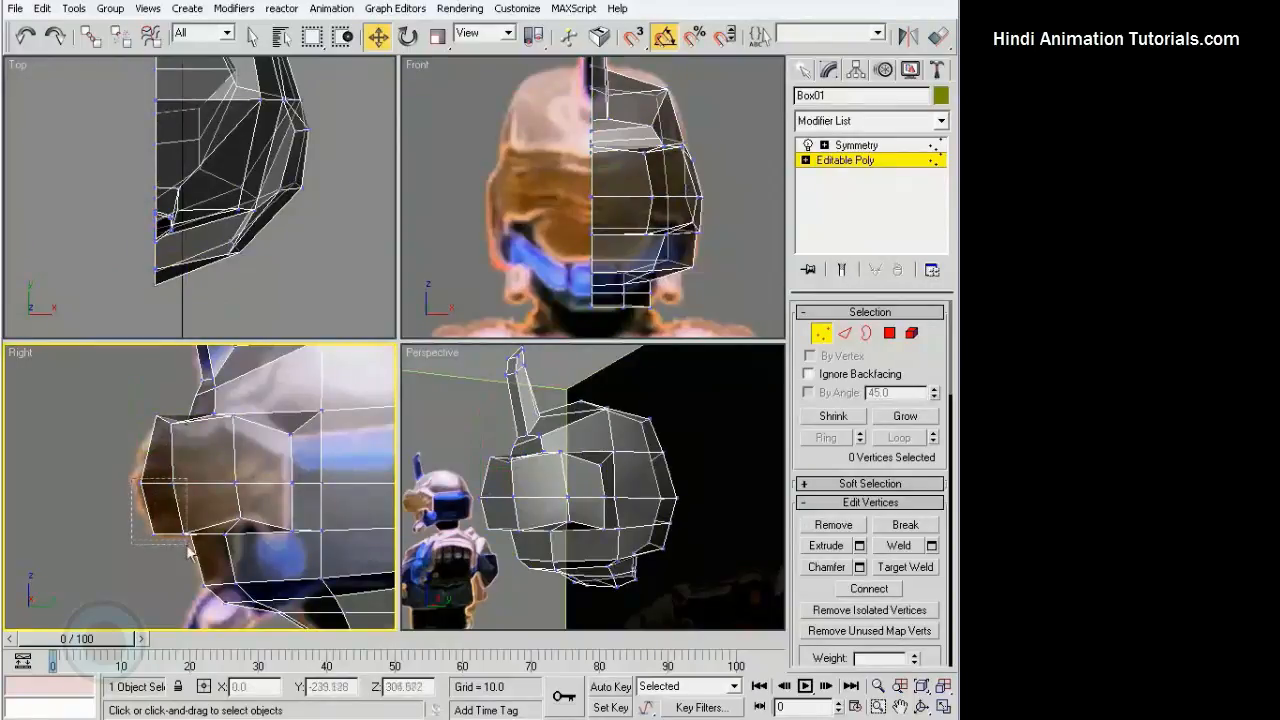
drag(187, 546, 189, 549)
ctrl+drag(175, 440, 178, 438)
drag(202, 481, 197, 481)
click(69, 450)
mouse_move(525, 520)
alt+middle_down()
mouse_move(494, 522)
mouse_move(577, 509)
mouse_move(477, 586)
mouse_move(530, 513)
alt+middle_up()
key(ctrl+z)
Leave vertex editing, deselect the head and check the visor's profile in the perspective view
click(686, 434)
alt+middle_drag(686, 434, 615, 432)
click(821, 334)
click(733, 458)
alt+middle_drag(737, 458, 562, 508)
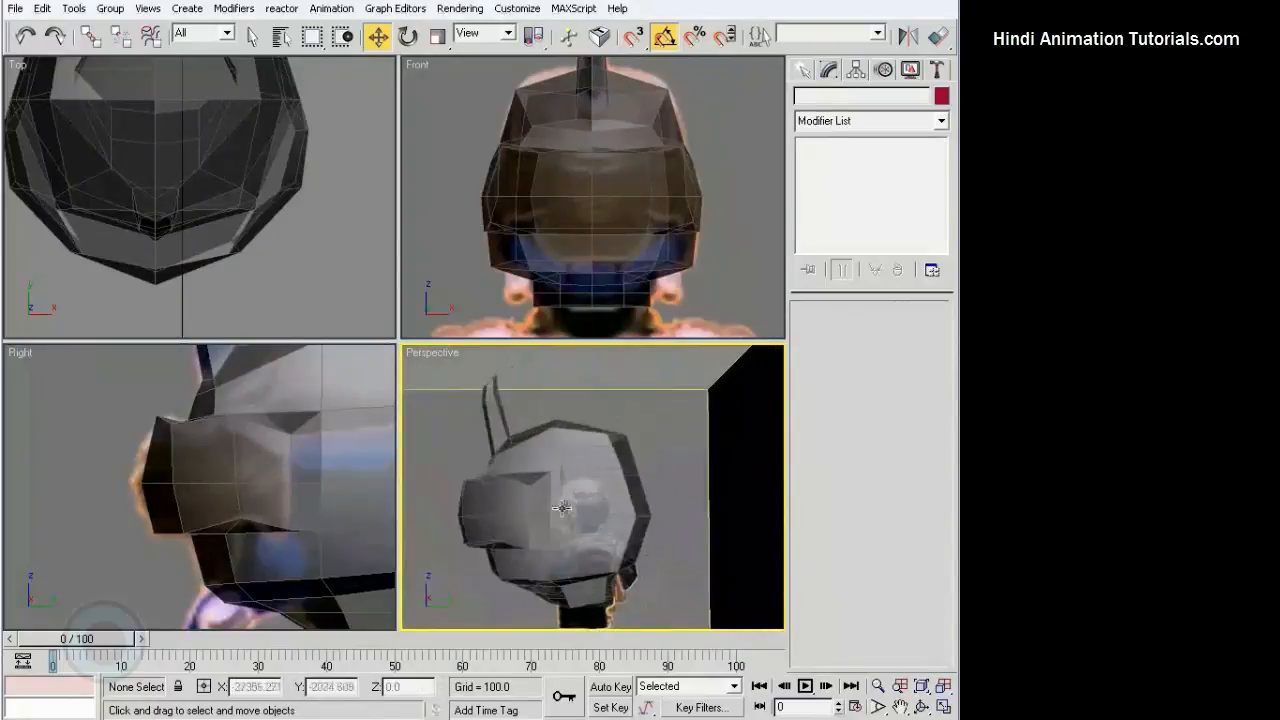
Reselect the head and start polygon editing on its Editable Poly base, with the whole head framed in the side view
middle_drag(355, 469, 270, 459)
scroll(277, 467, down, 2)
click(270, 459)
click(860, 160)
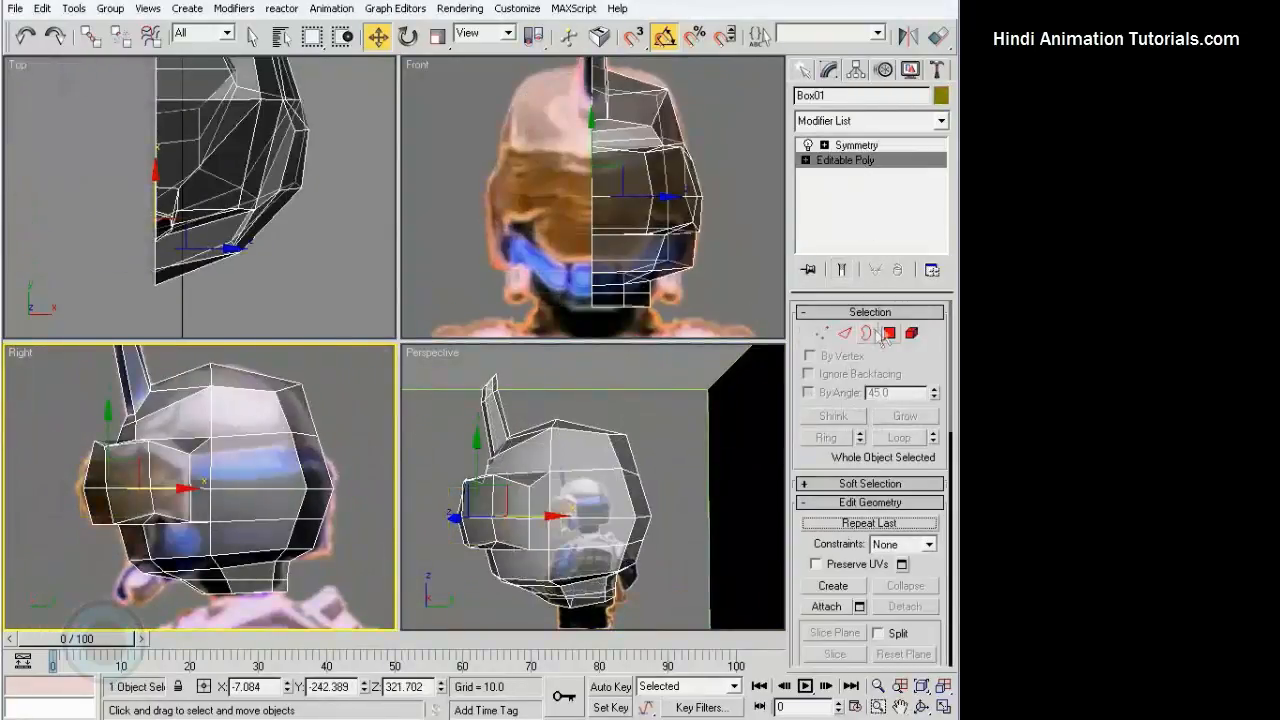
click(890, 333)
click(254, 460)
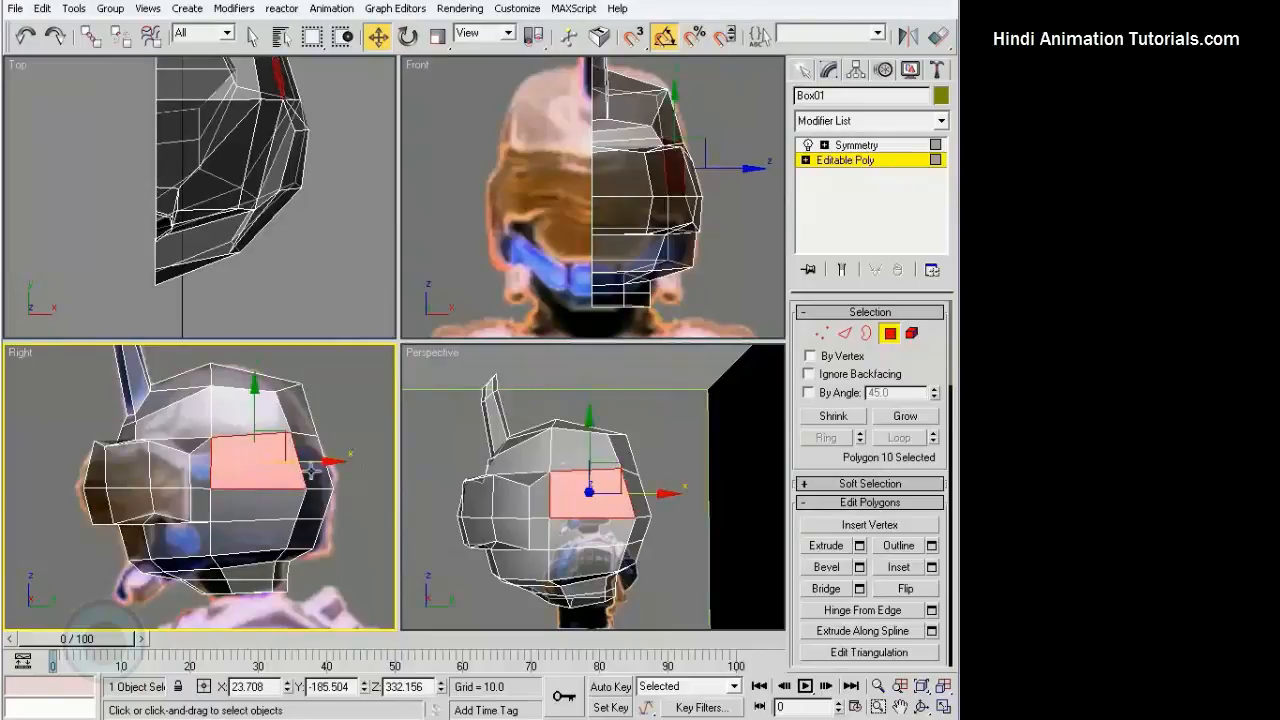
ctrl+click(312, 470)
middle_click(556, 508)
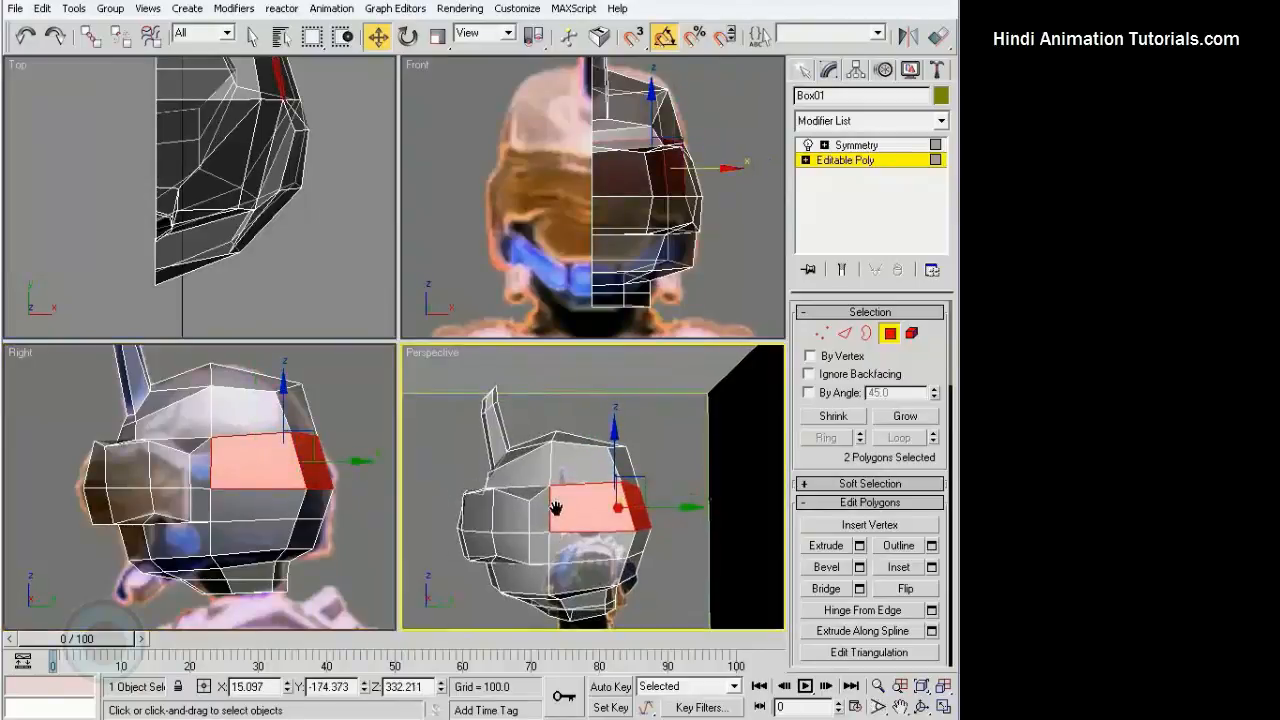
click(350, 419)
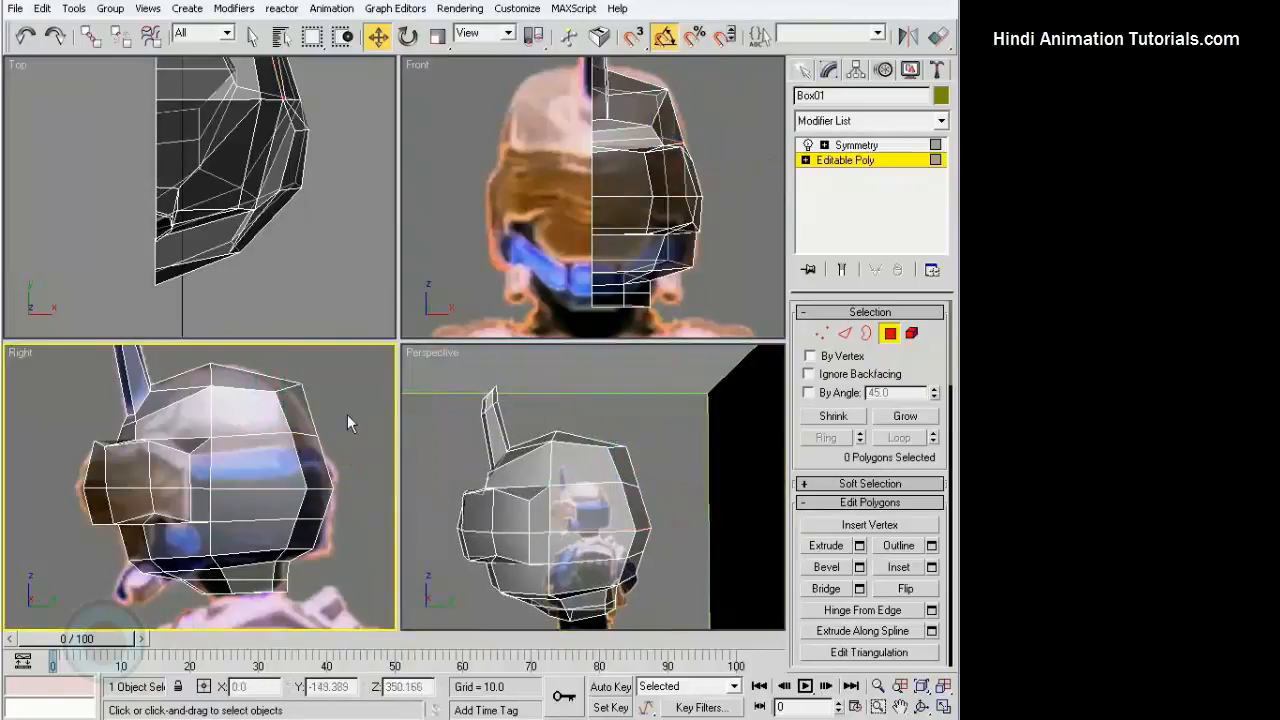
Select the six polygons wrapping the helmet's rear side in three rows and extrude them as a group by 8.61
click(243, 534)
ctrl+click(306, 535)
ctrl+click(314, 505)
ctrl+click(272, 505)
ctrl+click(268, 466)
ctrl+click(318, 465)
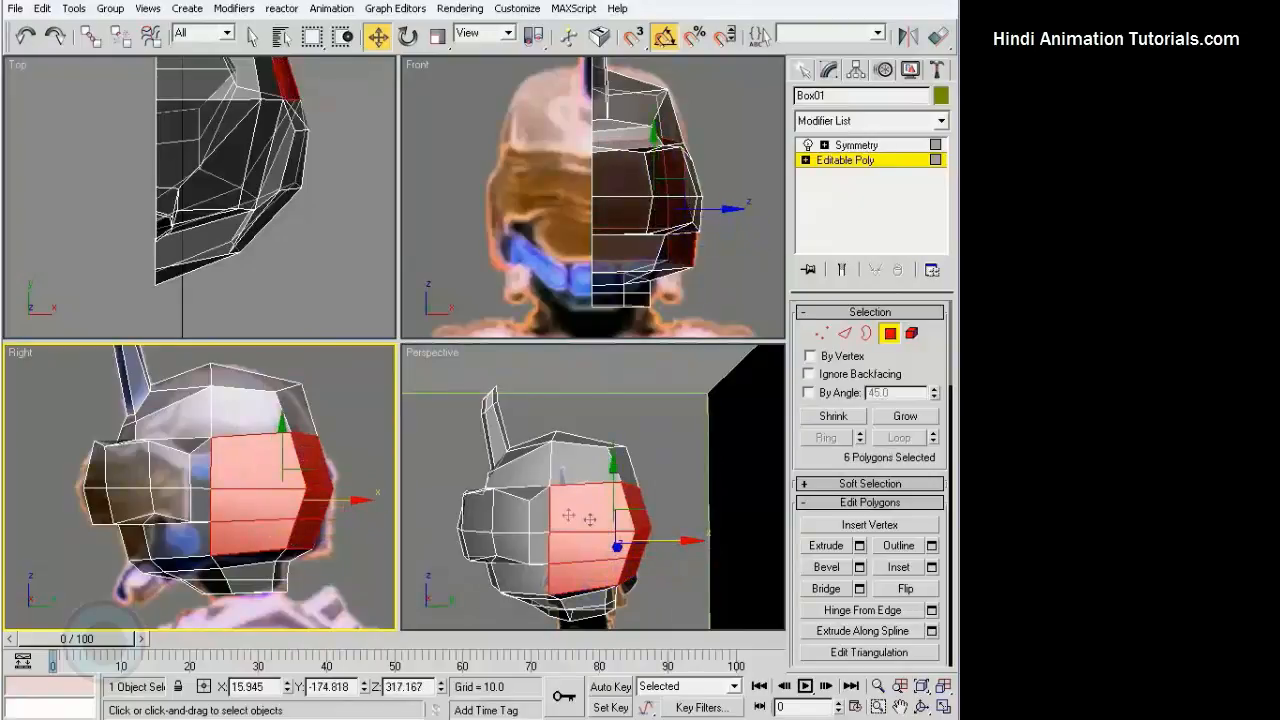
middle_click(590, 518)
click(859, 545)
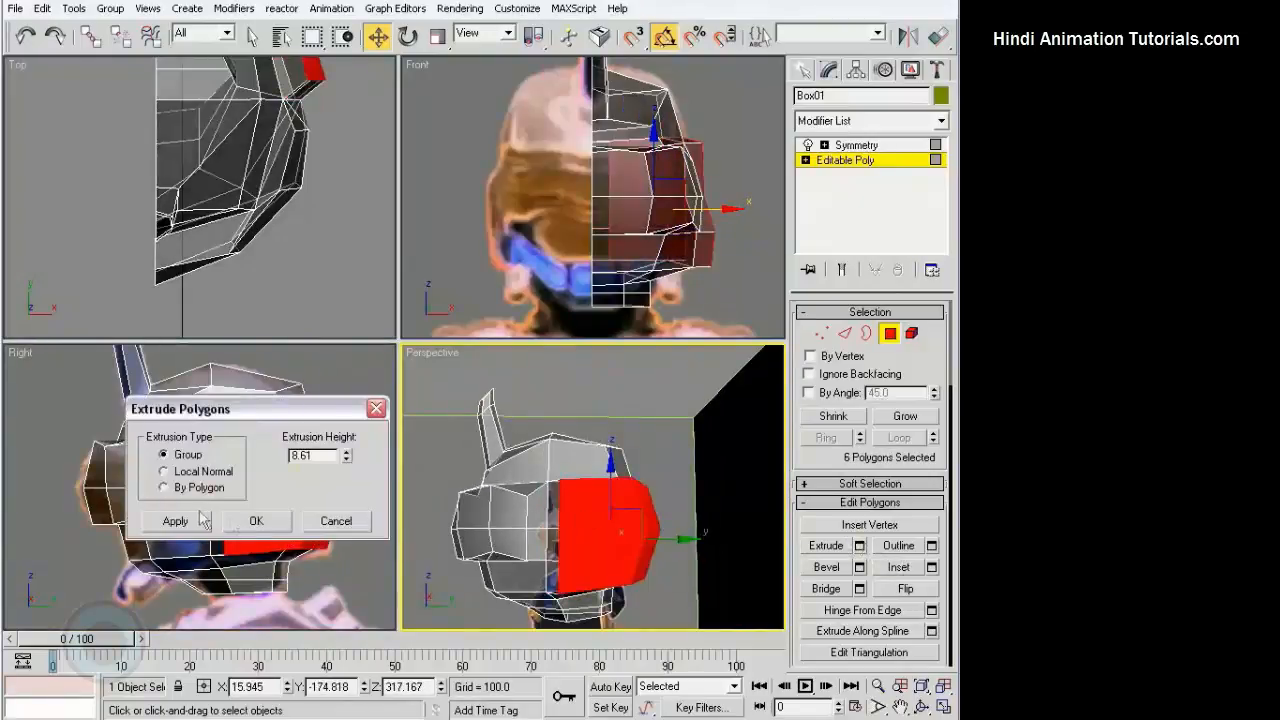
click(256, 521)
Move the extruded rear band inward and rearward in the top view, and deselect its polygons
middle_drag(301, 64, 287, 218)
drag(303, 118, 276, 98)
middle_drag(291, 118, 291, 134)
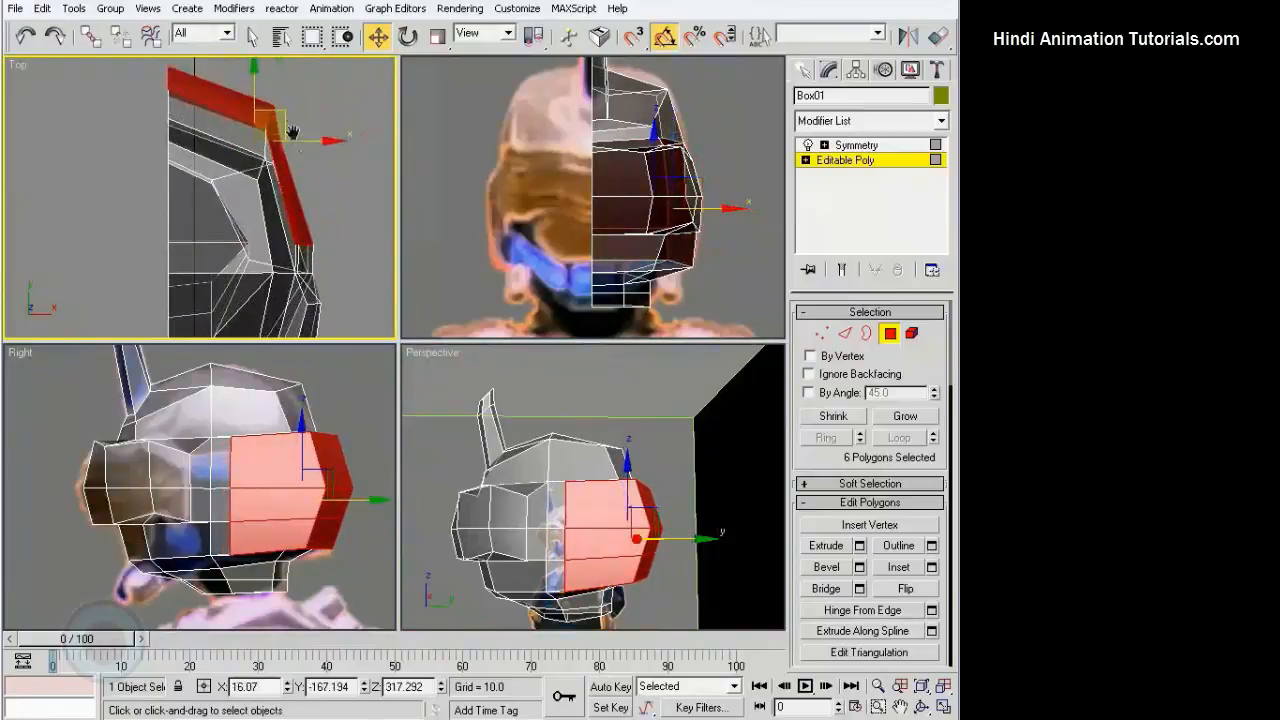
click(376, 186)
Move the rear band's four front-edge vertices outward in the top view, and shift its rear corner column outward and rearward
click(821, 333)
alt+middle_drag(631, 531, 604, 550)
click(587, 493)
ctrl+click(587, 543)
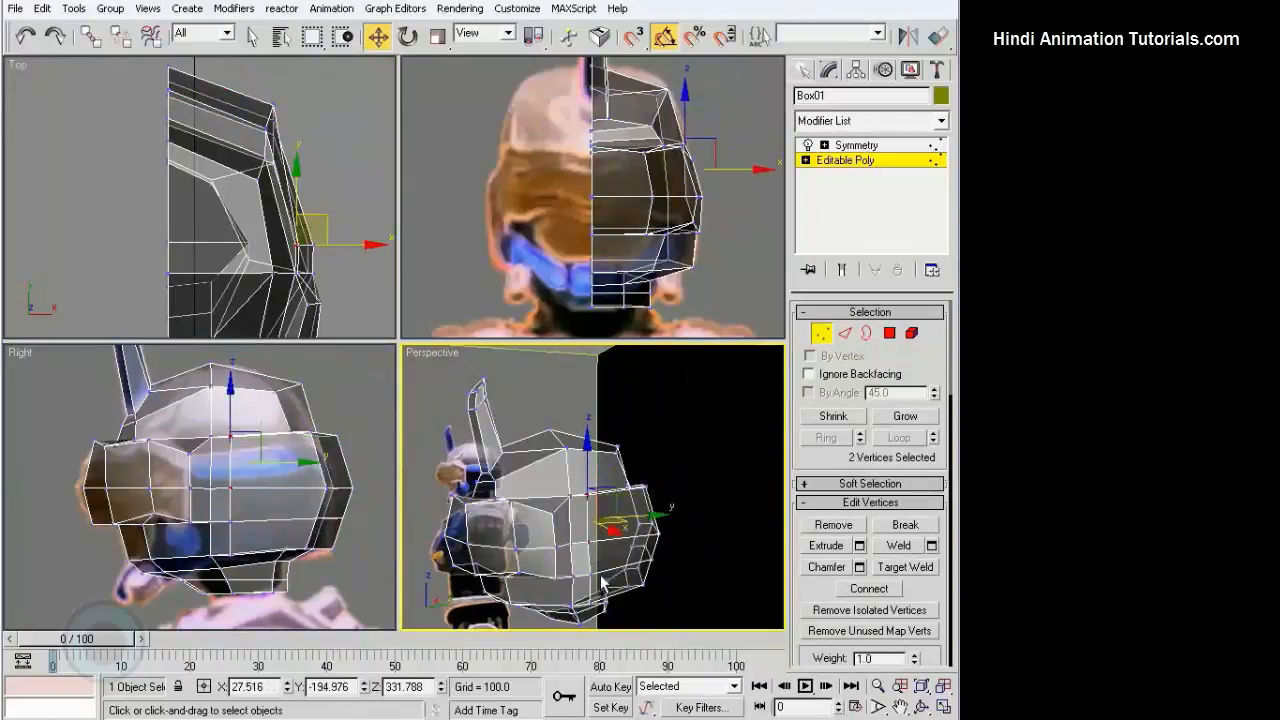
ctrl+click(590, 574)
ctrl+click(593, 604)
middle_drag(241, 156, 242, 160)
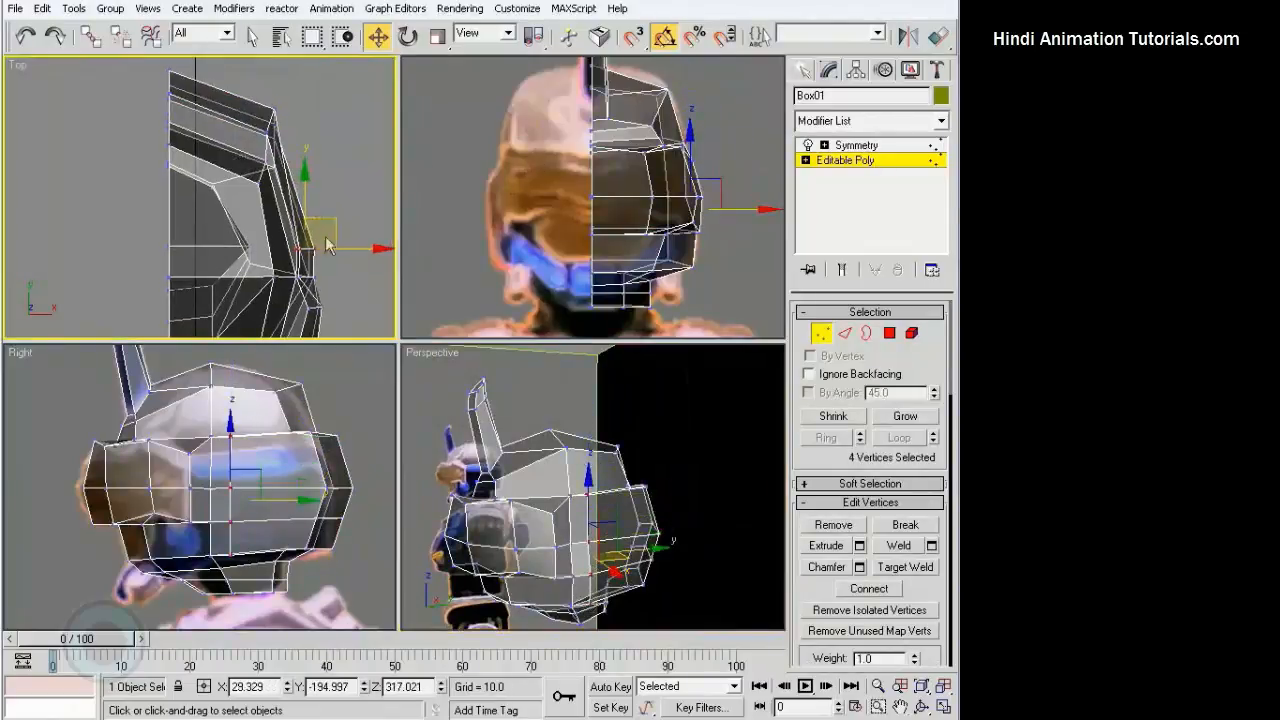
drag(330, 245, 352, 245)
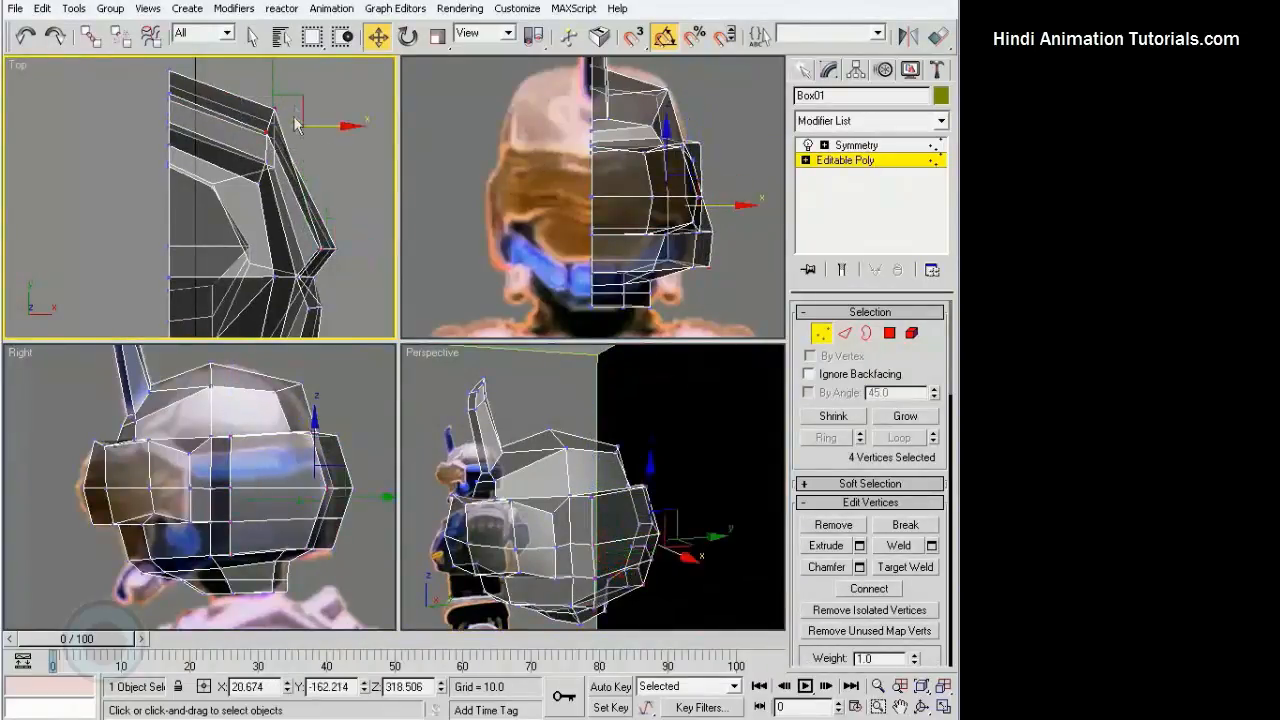
drag(297, 124, 303, 102)
Select the vertices along the rear band's upper edge in the side view and lower them
alt+middle_drag(689, 543, 600, 535)
middle_drag(300, 463, 304, 451)
alt+middle_drag(583, 519, 610, 498)
middle_drag(282, 454, 277, 460)
scroll(277, 460, up, 3)
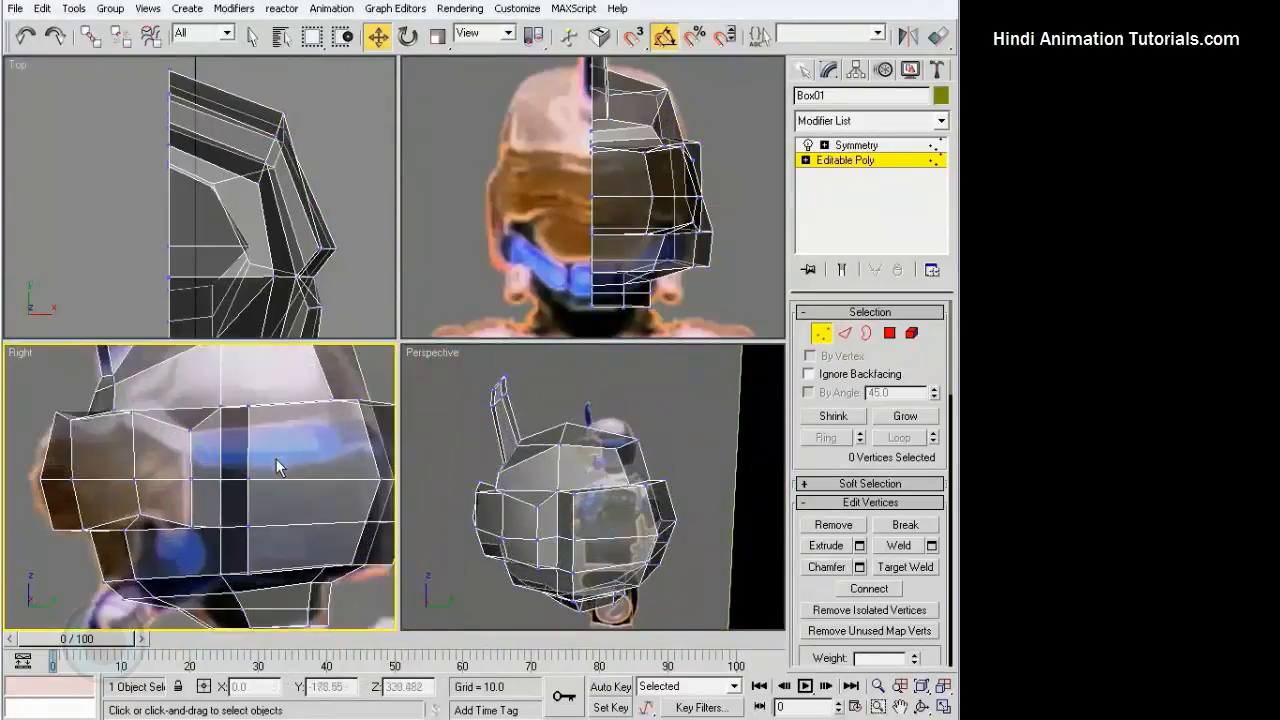
click(247, 407)
middle_drag(247, 407, 215, 422)
ctrl+click(325, 416)
ctrl+click(366, 420)
drag(305, 383, 295, 402)
Shift the rear band's upper back vertices forward in the side view and deselect them
middle_drag(338, 416, 320, 400)
drag(350, 421, 332, 422)
click(364, 403)
Move the crown's rear vertex forward in the side view, and shift the back vertex above the rear band slightly rearward
middle_drag(297, 365, 293, 440)
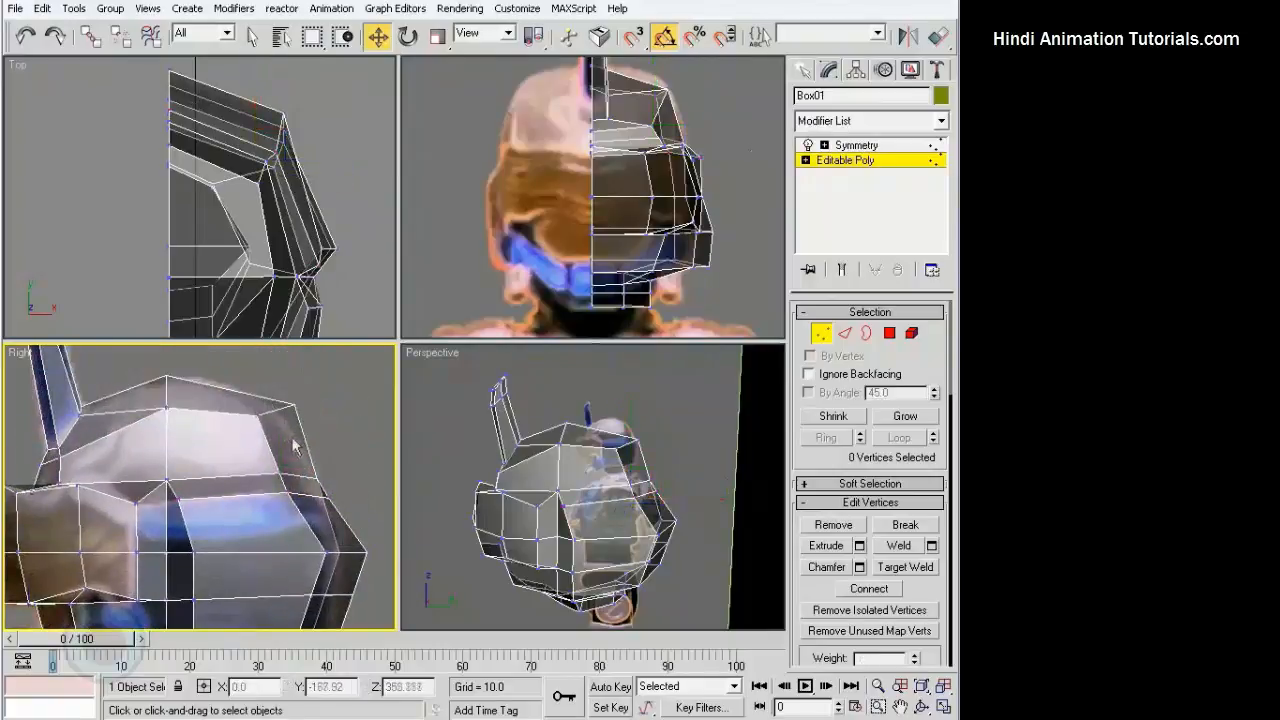
drag(298, 372, 297, 372)
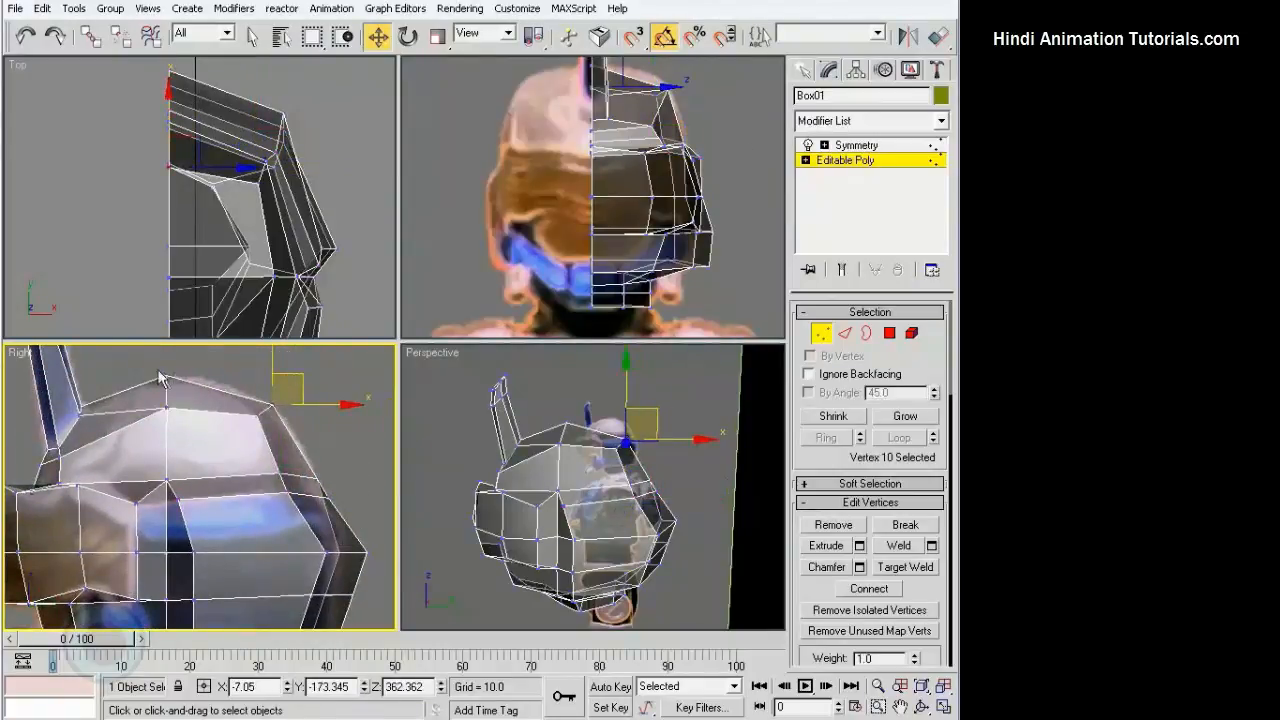
middle_drag(330, 474, 324, 404)
click(282, 423)
drag(322, 424, 329, 428)
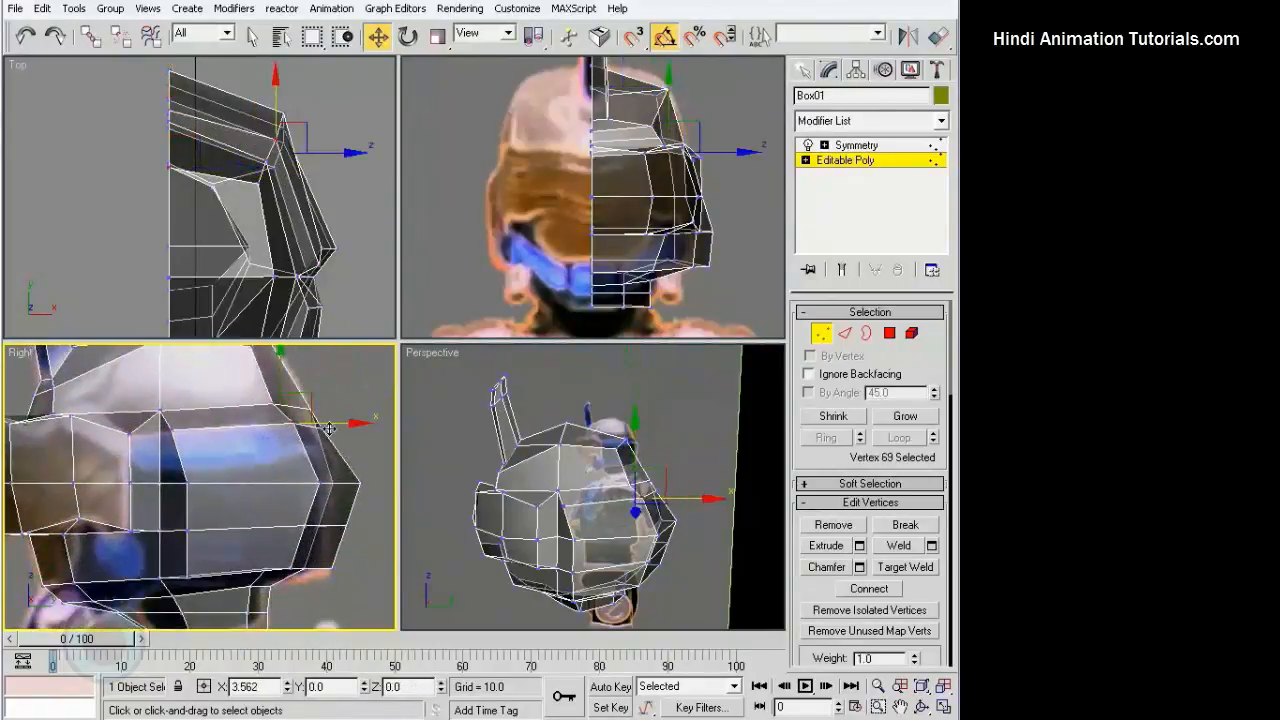
Move the rear band's back vertices forward to the reference outline, and shift its lower back vertices rearward to straighten the profile
middle_drag(322, 469, 326, 445)
click(366, 437)
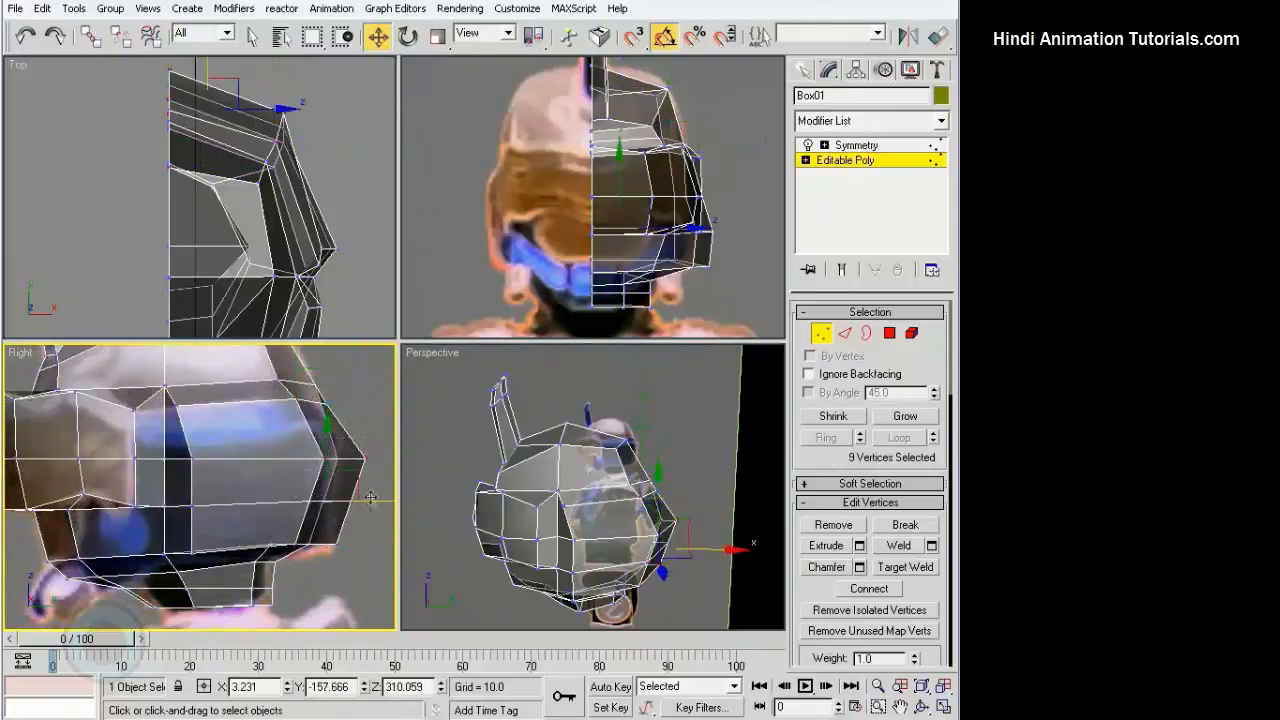
drag(370, 497, 342, 502)
middle_drag(366, 467, 334, 479)
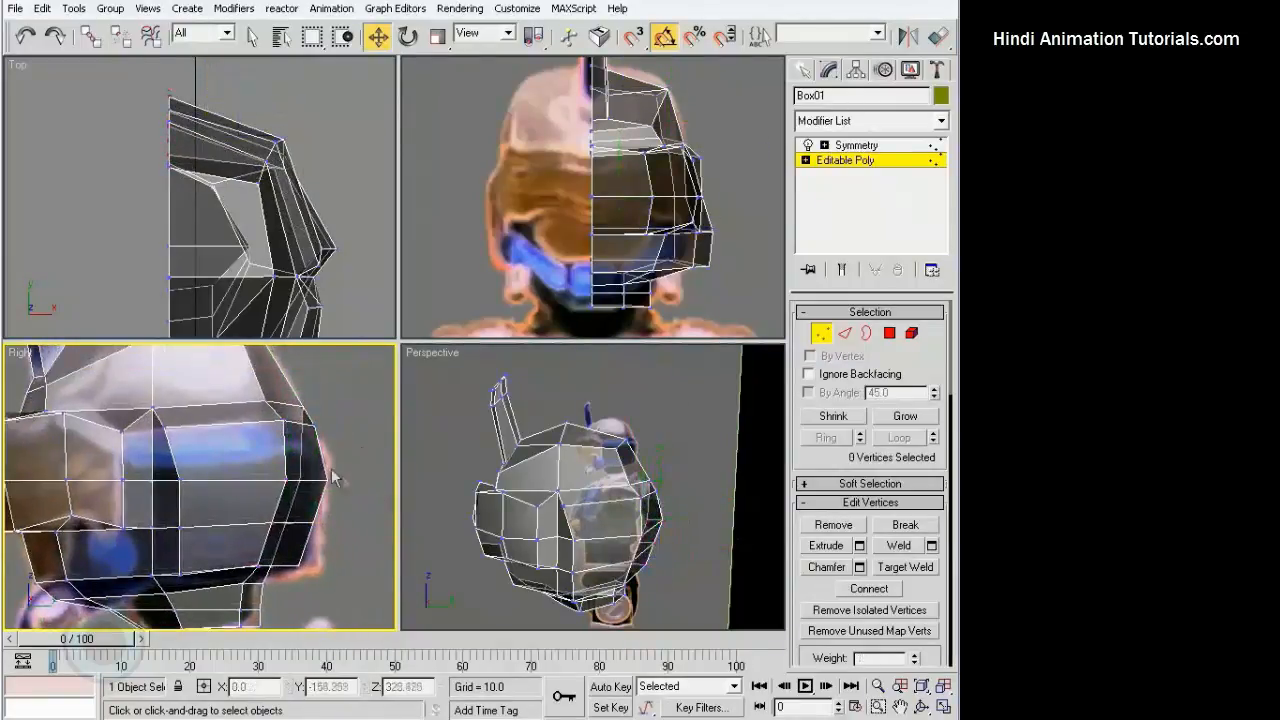
drag(324, 570, 348, 569)
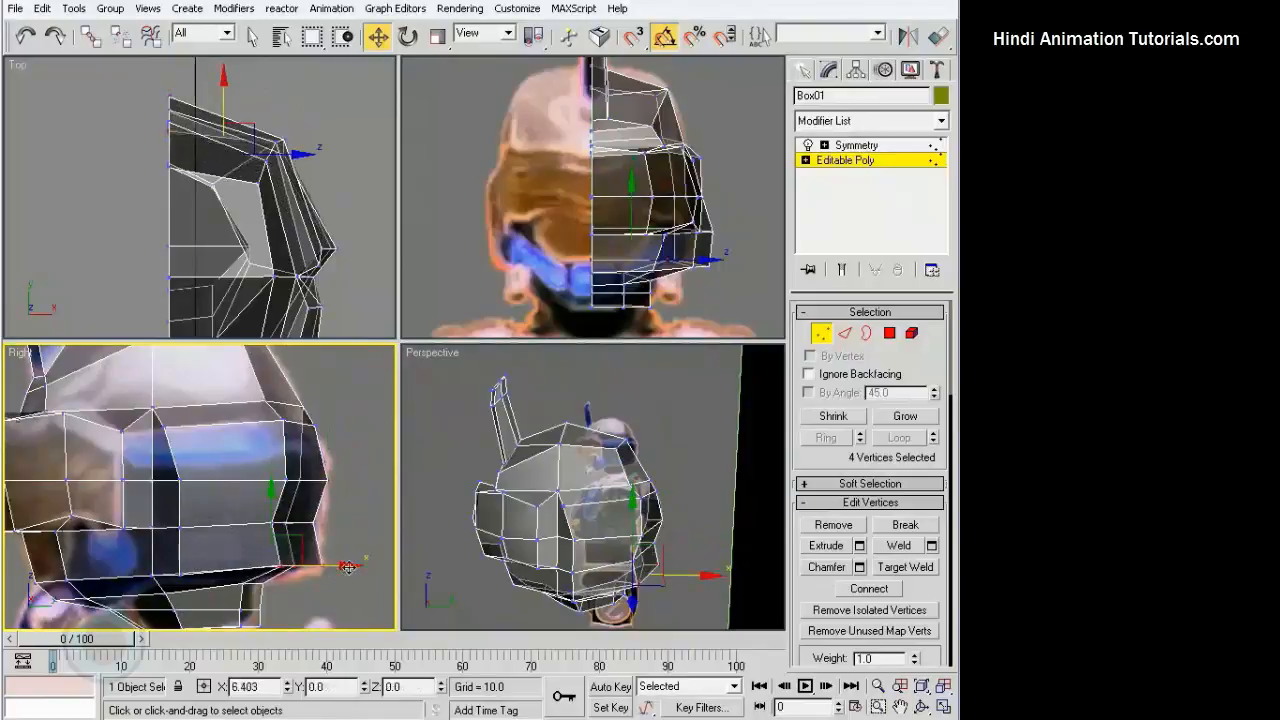
drag(264, 512, 352, 520)
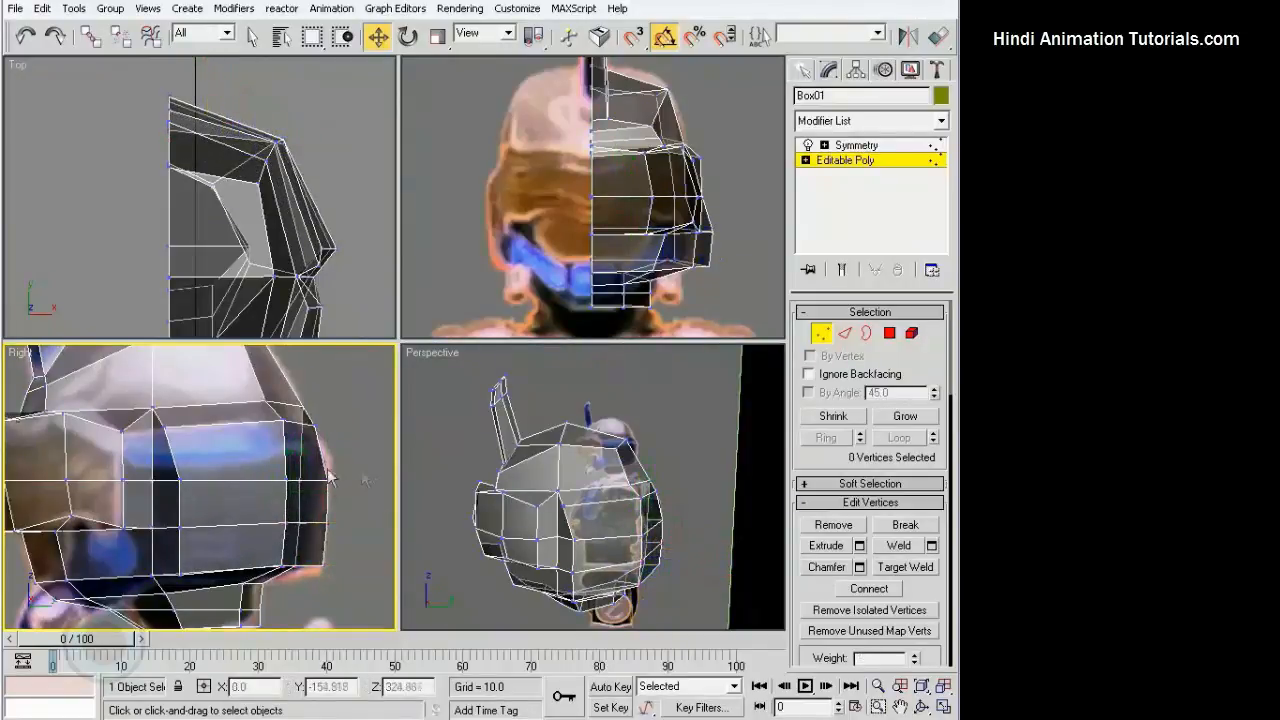
Nudge the rear band's middle front-edge vertex slightly forward and refine the upper back vertices in the side view
middle_drag(328, 470, 326, 479)
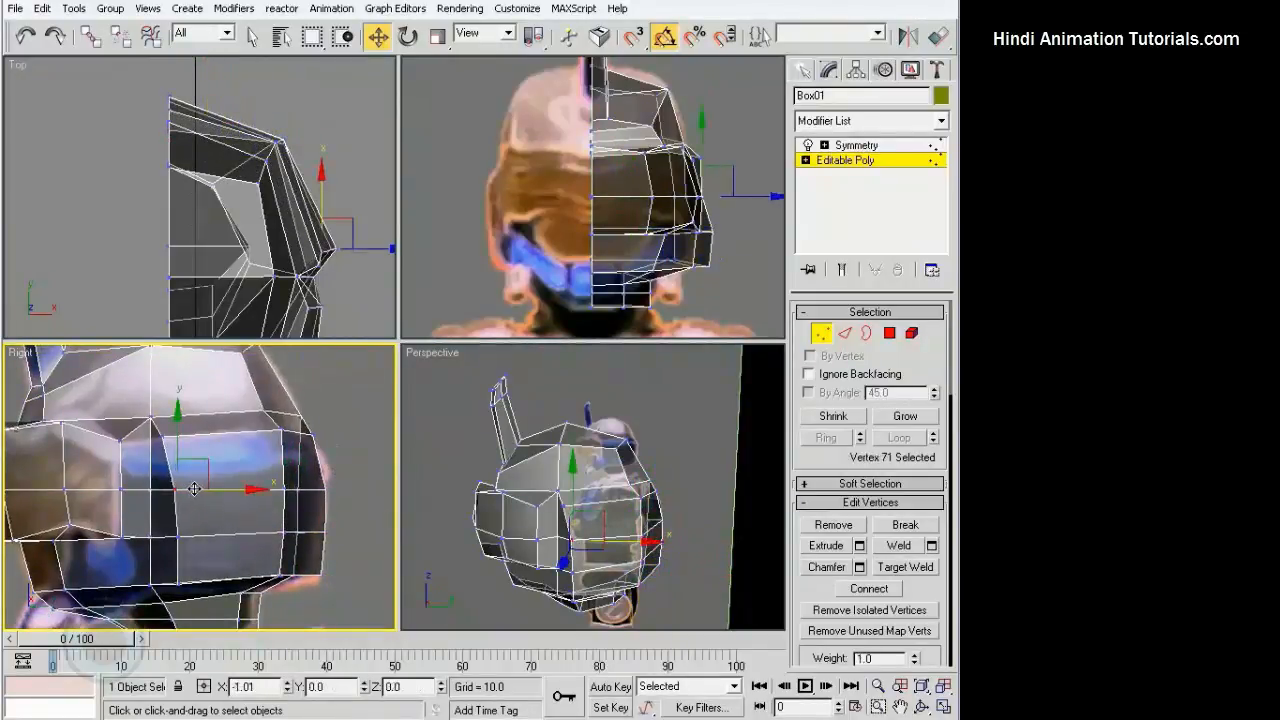
drag(322, 440, 322, 440)
mouse_move(253, 388)
mouse_down()
mouse_move(252, 420)
mouse_move(255, 389)
mouse_up()
Move the rear band's middle side vertices outward in the front view to even out its silhouette
alt+middle_drag(593, 487, 666, 456)
middle_drag(715, 223, 640, 256)
scroll(642, 258, up, 3)
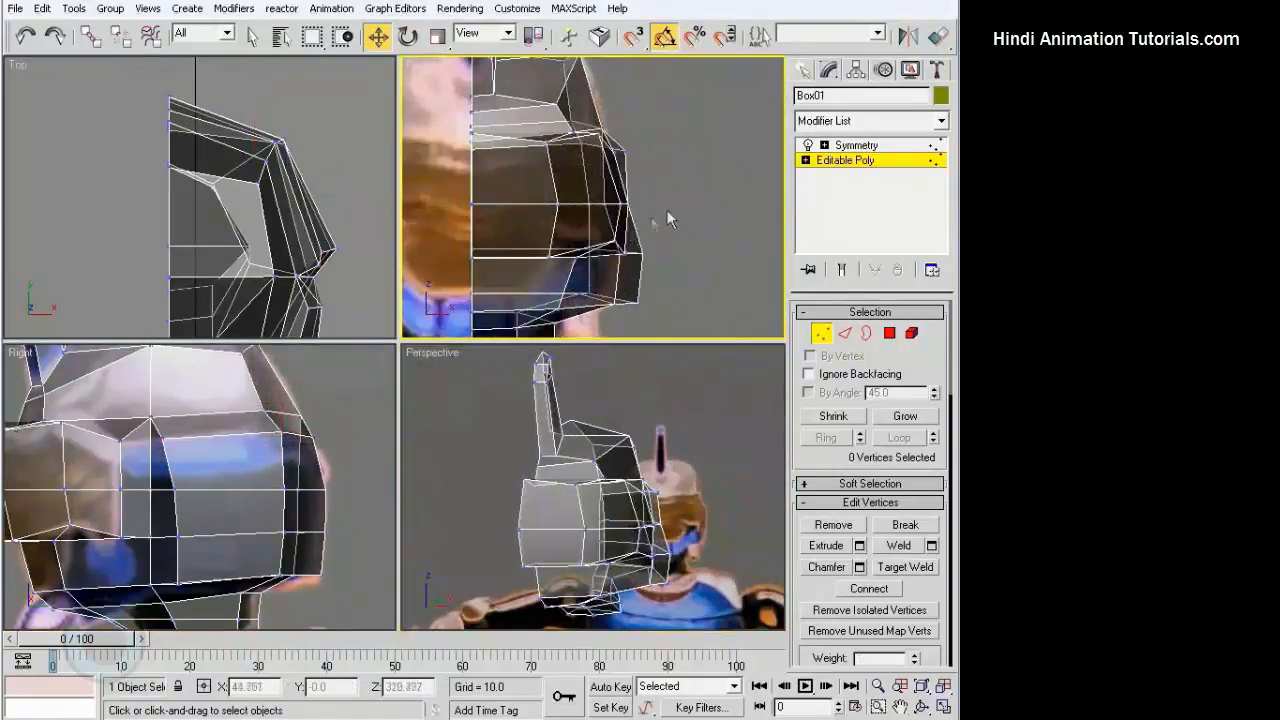
alt+middle_drag(672, 508, 656, 368)
middle_drag(604, 238, 613, 266)
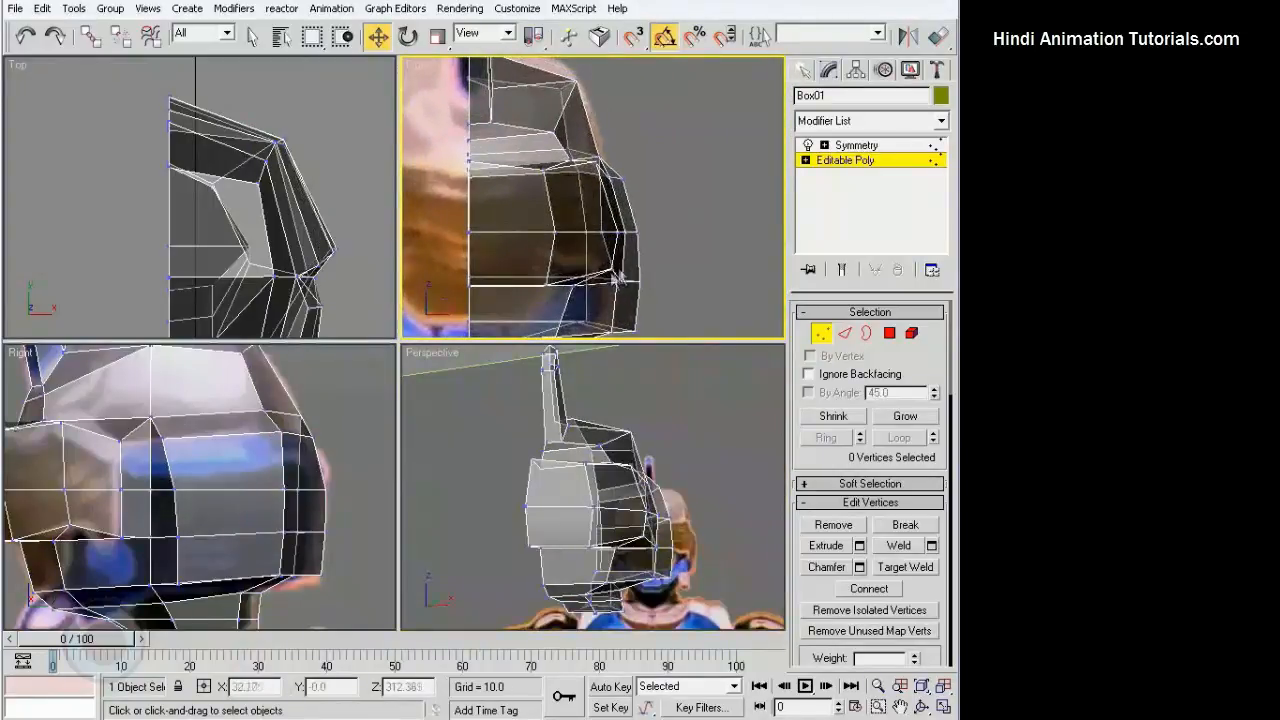
Select the rear band's upper edge vertices, undo two trial moves, and lower the edge in the front view
middle_drag(156, 436, 143, 440)
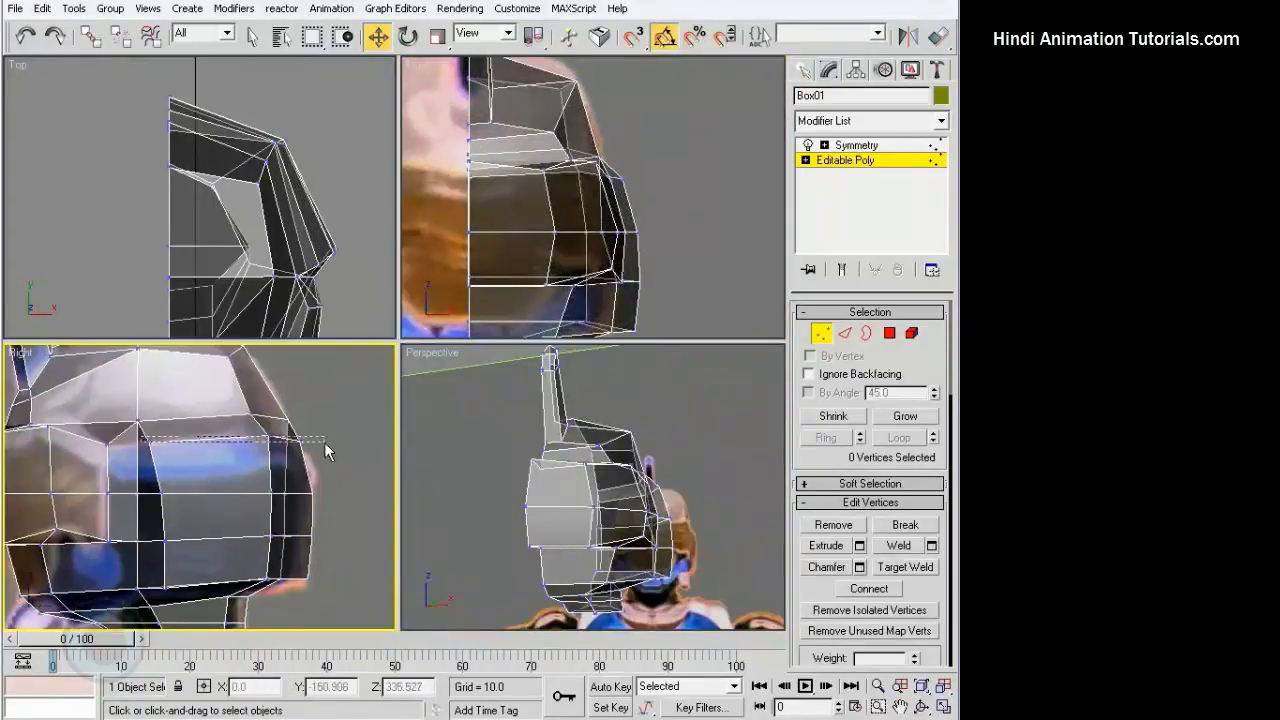
ctrl+click(268, 436)
drag(238, 408, 238, 435)
middle_drag(603, 205, 597, 208)
drag(607, 208, 616, 208)
key(ctrl+z)
key(ctrl+z)
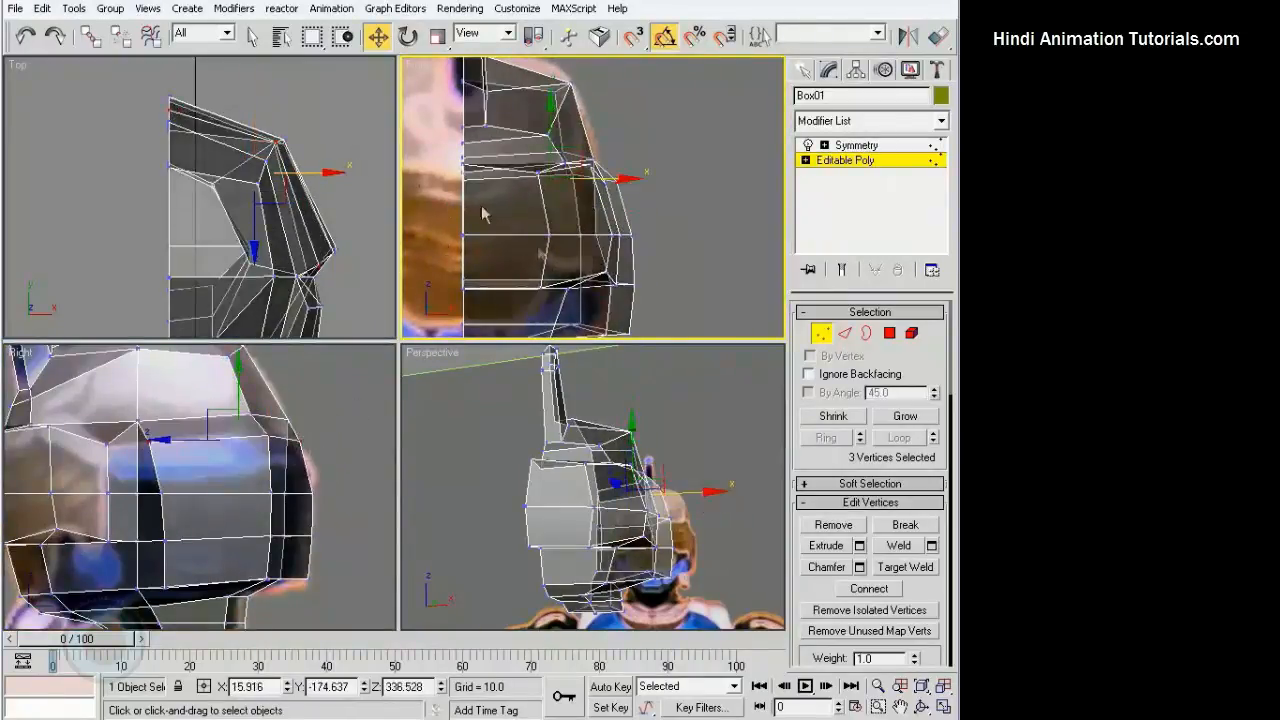
alt+click(463, 178)
drag(592, 131, 590, 162)
Lower the helmet's side and back vertices directly above the rear band in the side view
click(297, 440)
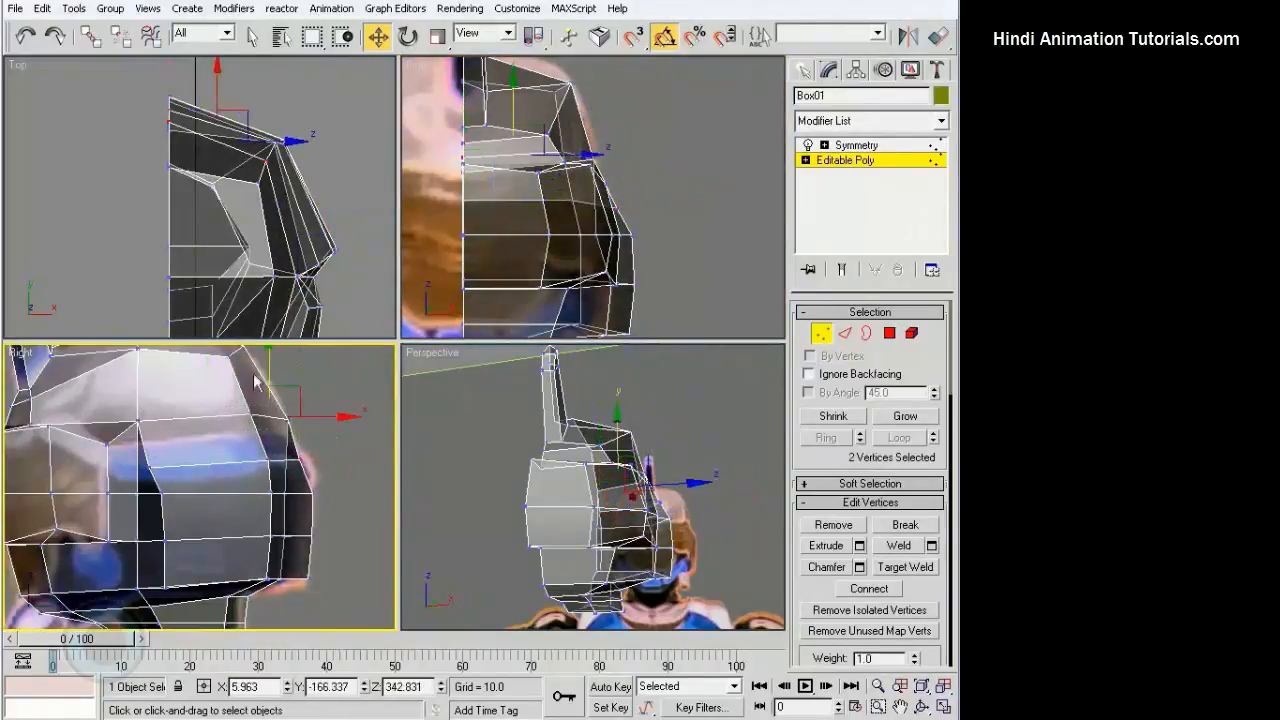
drag(269, 373, 269, 383)
click(137, 395)
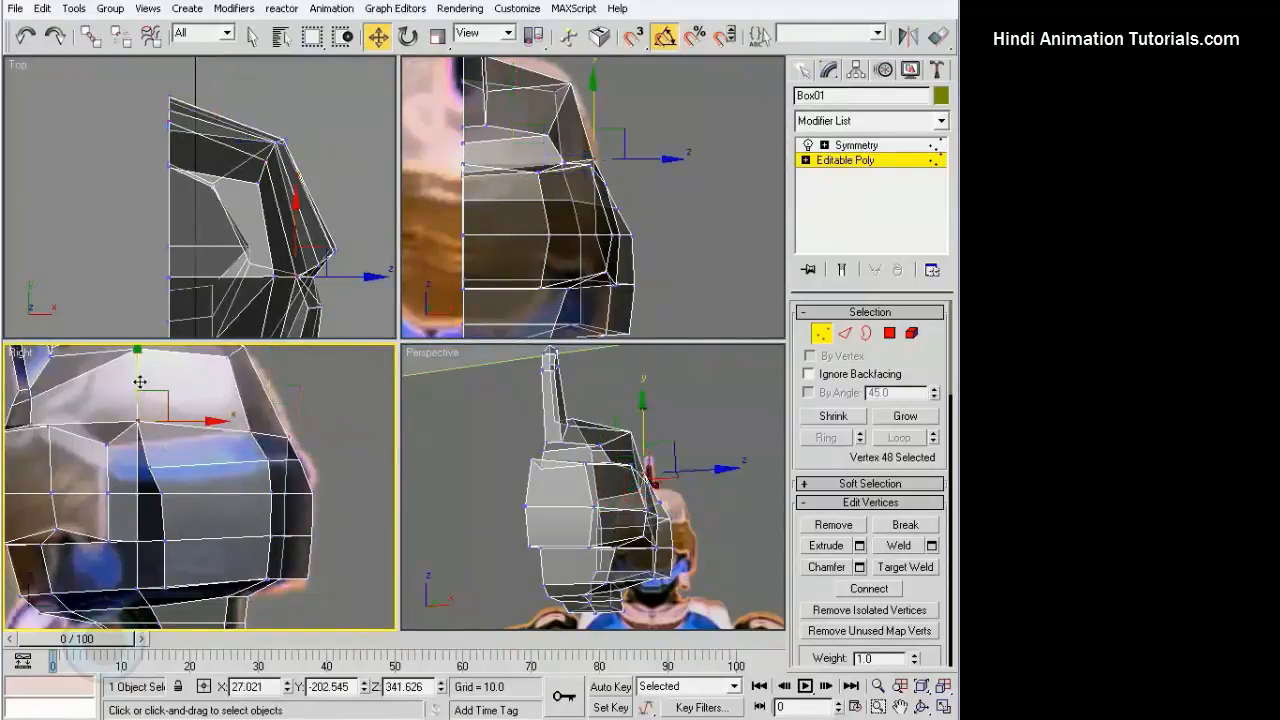
drag(137, 374, 140, 402)
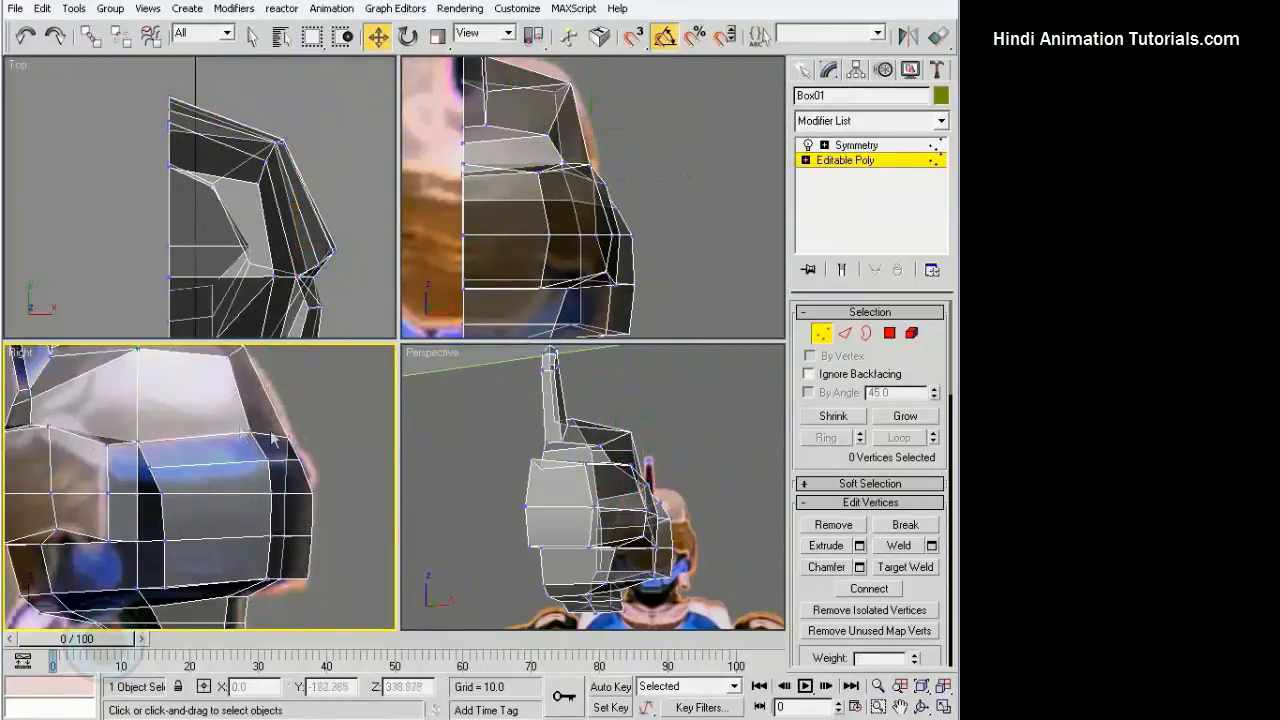
Raise the two inner vertices on the lower half of the visor's side column in the front view
alt+middle_drag(506, 452, 440, 436)
alt+middle_drag(343, 448, 454, 446)
middle_drag(225, 474, 244, 506)
middle_drag(600, 232, 605, 210)
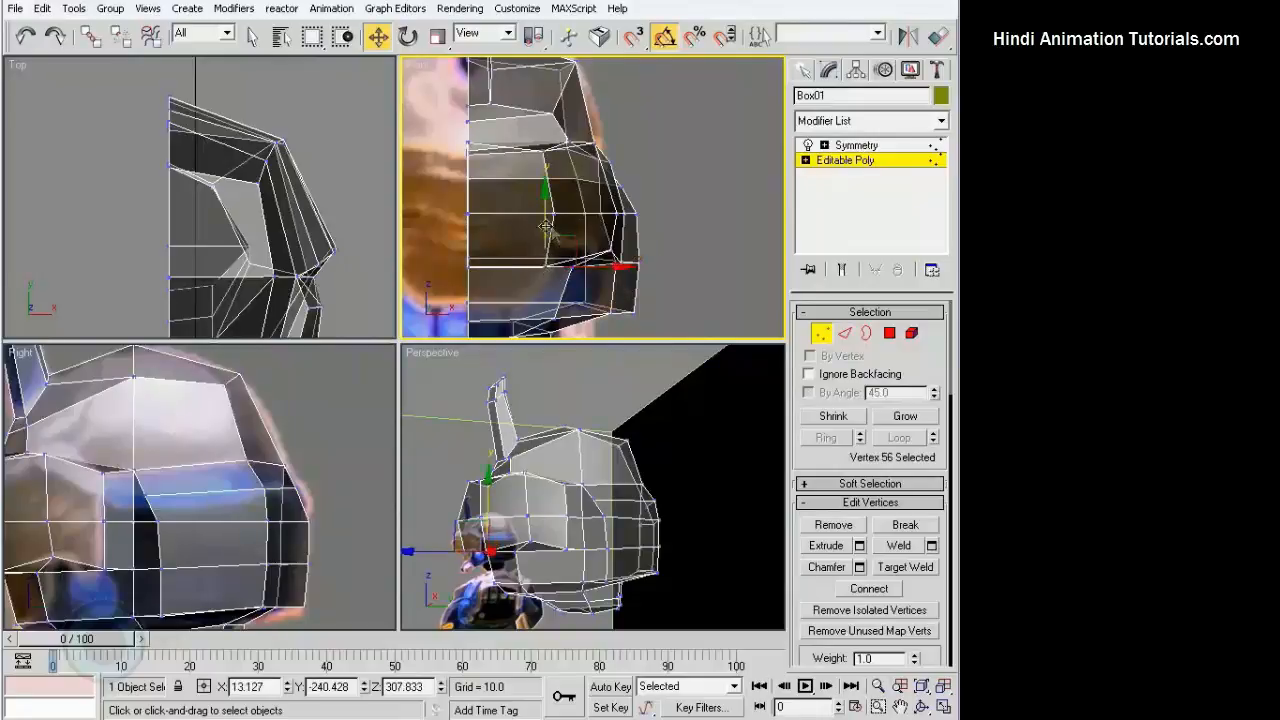
drag(545, 226, 542, 197)
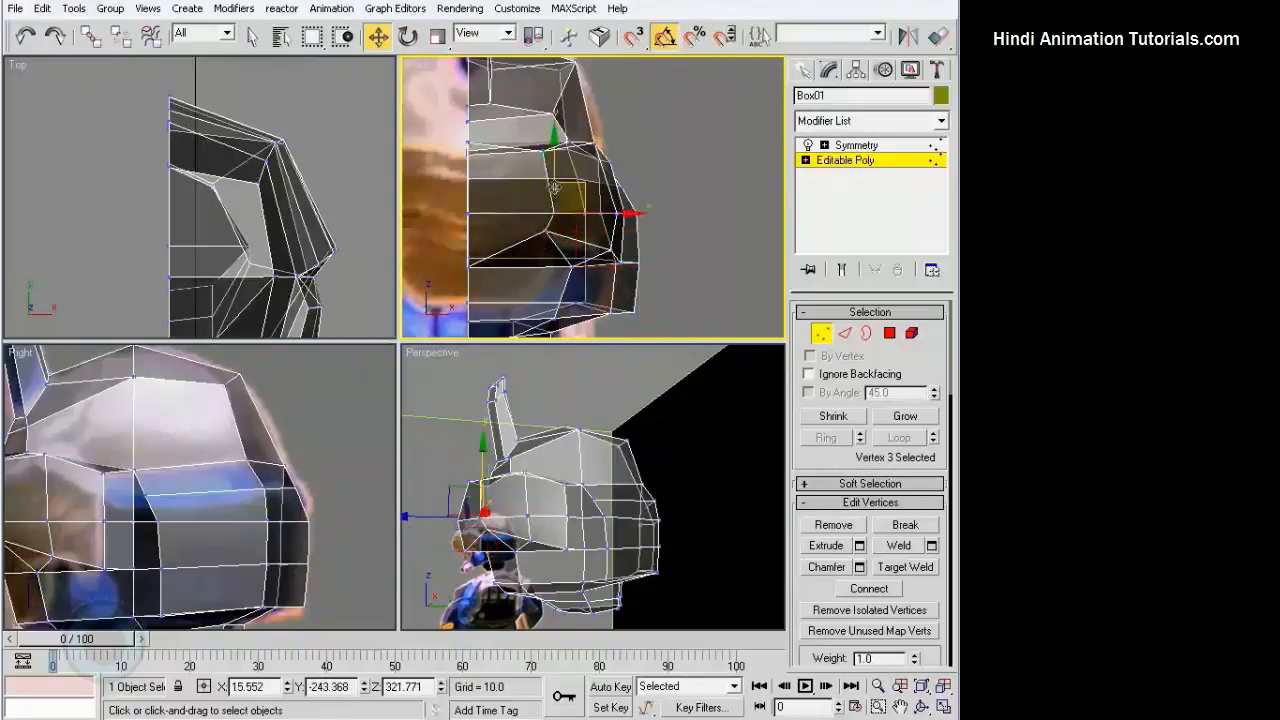
click(714, 185)
alt+middle_drag(590, 515, 686, 527)
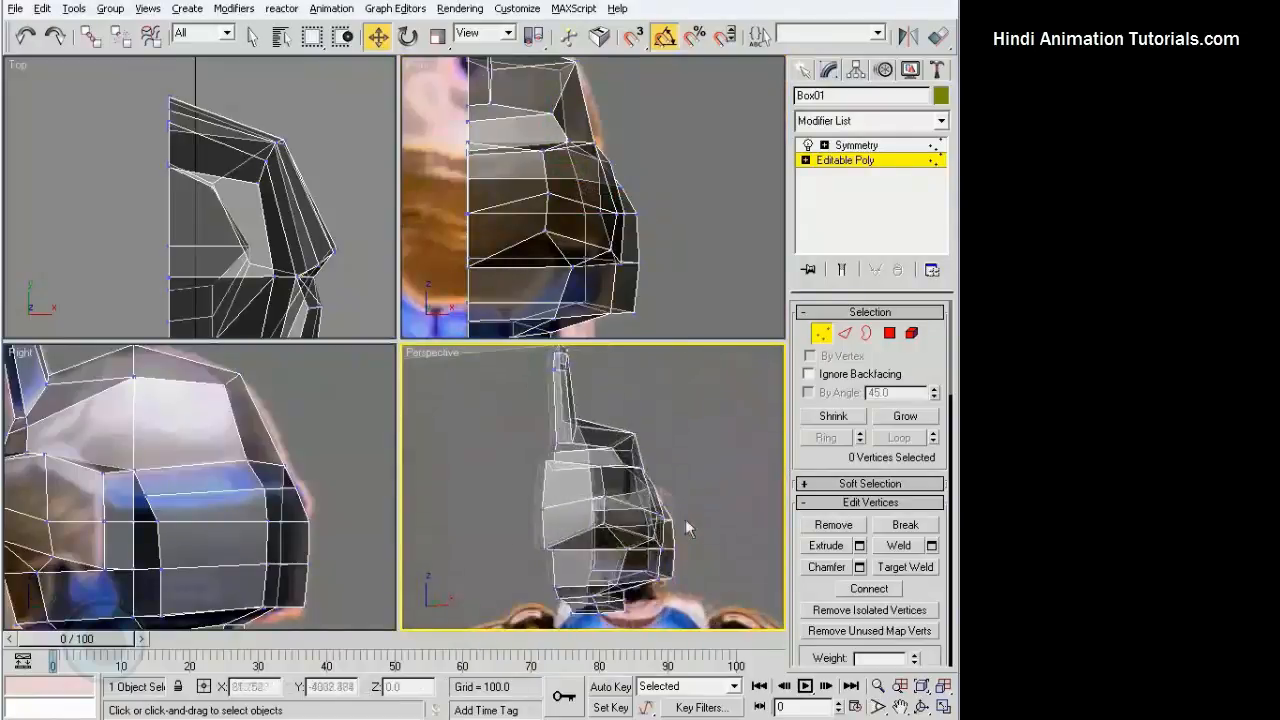
Move the visor's lower corner vertices inward in the front view and raise the upper one of them
middle_drag(573, 268, 578, 243)
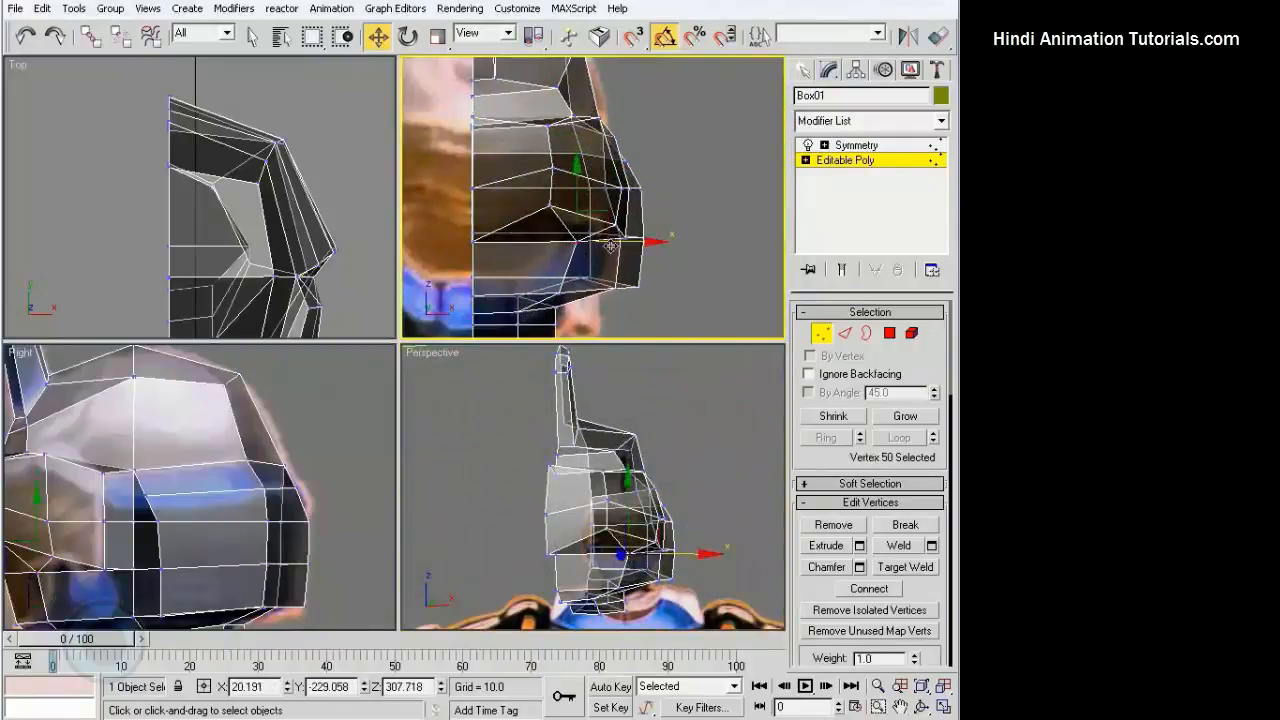
drag(611, 246, 587, 241)
click(560, 291)
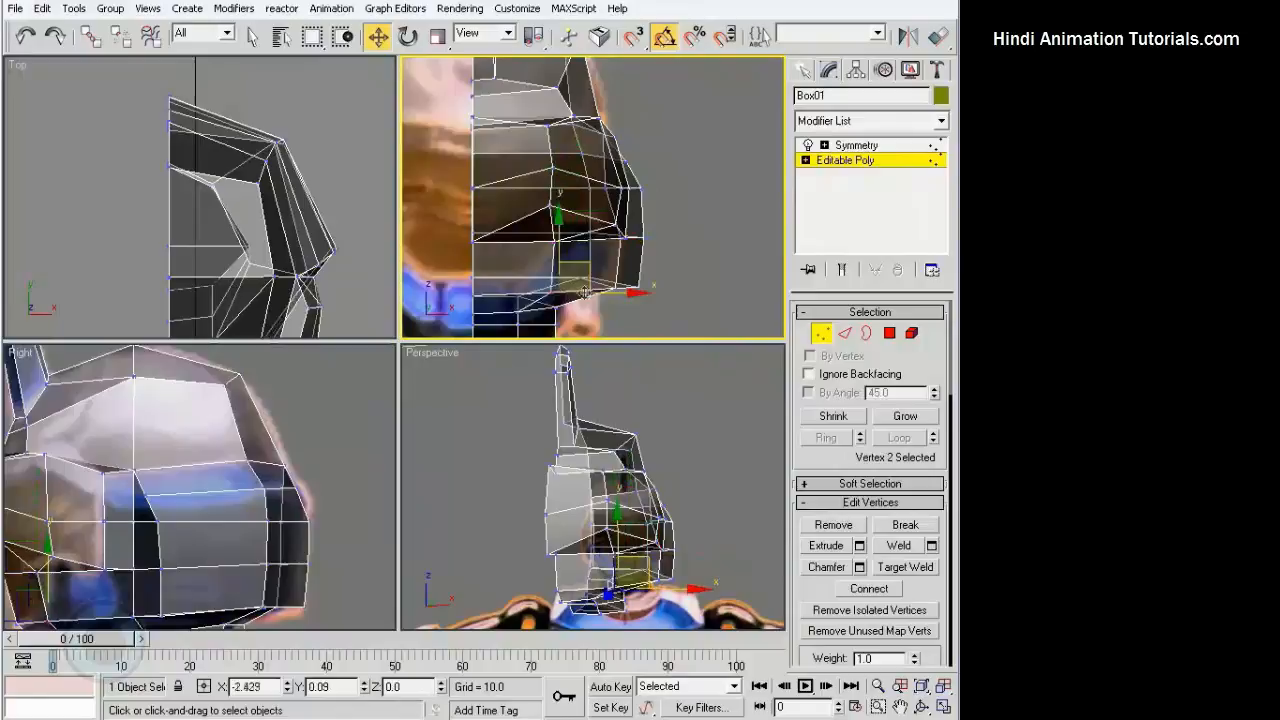
click(688, 266)
click(555, 240)
drag(552, 202, 550, 180)
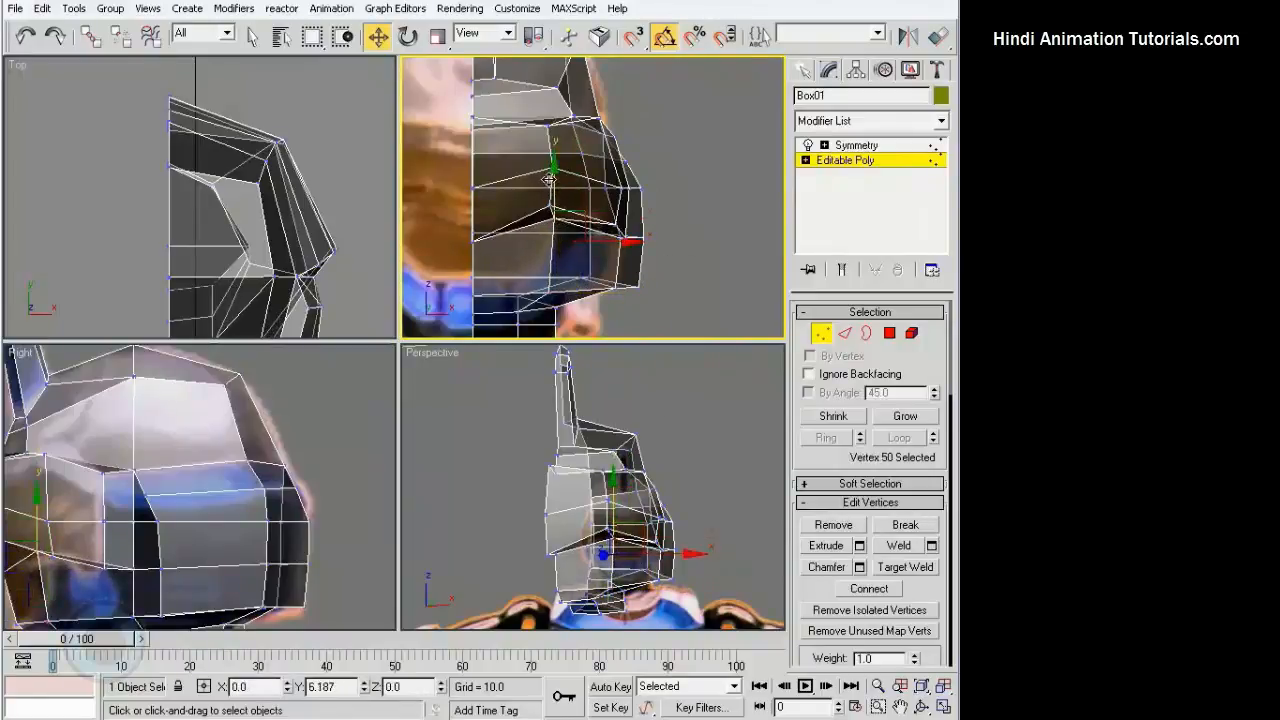
alt+middle_drag(640, 480, 702, 548)
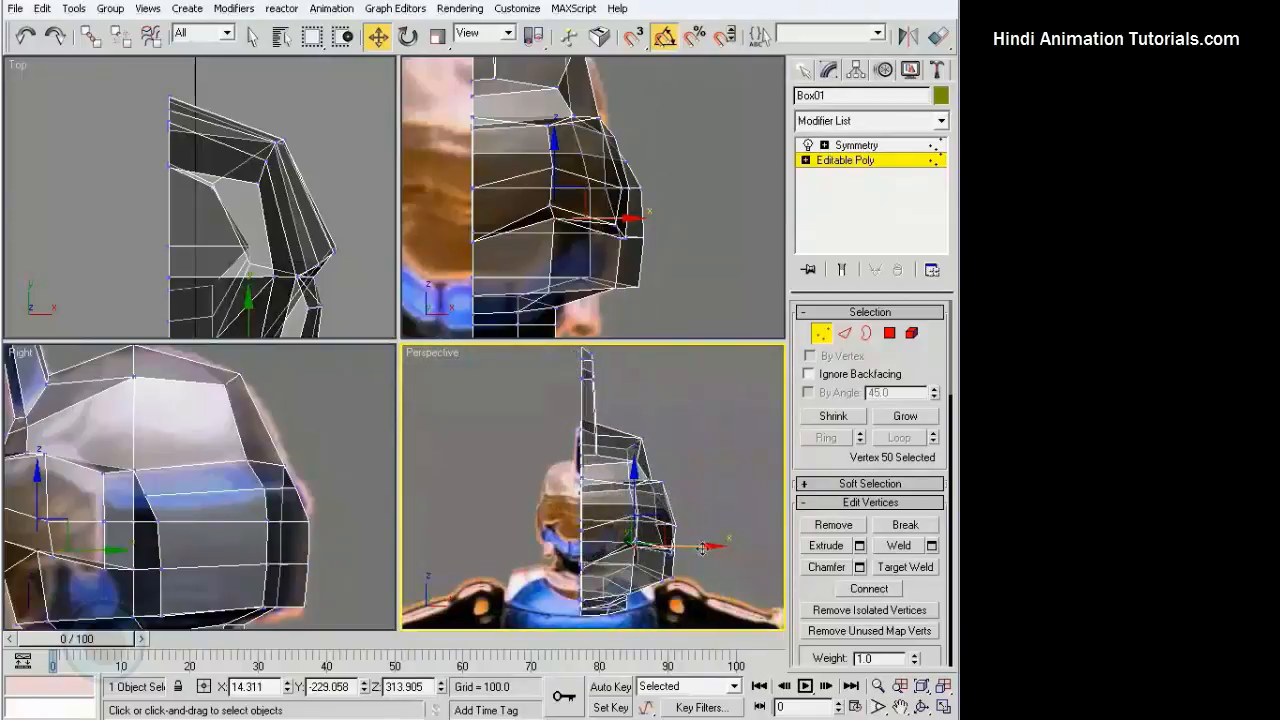
middle_drag(271, 534, 289, 508)
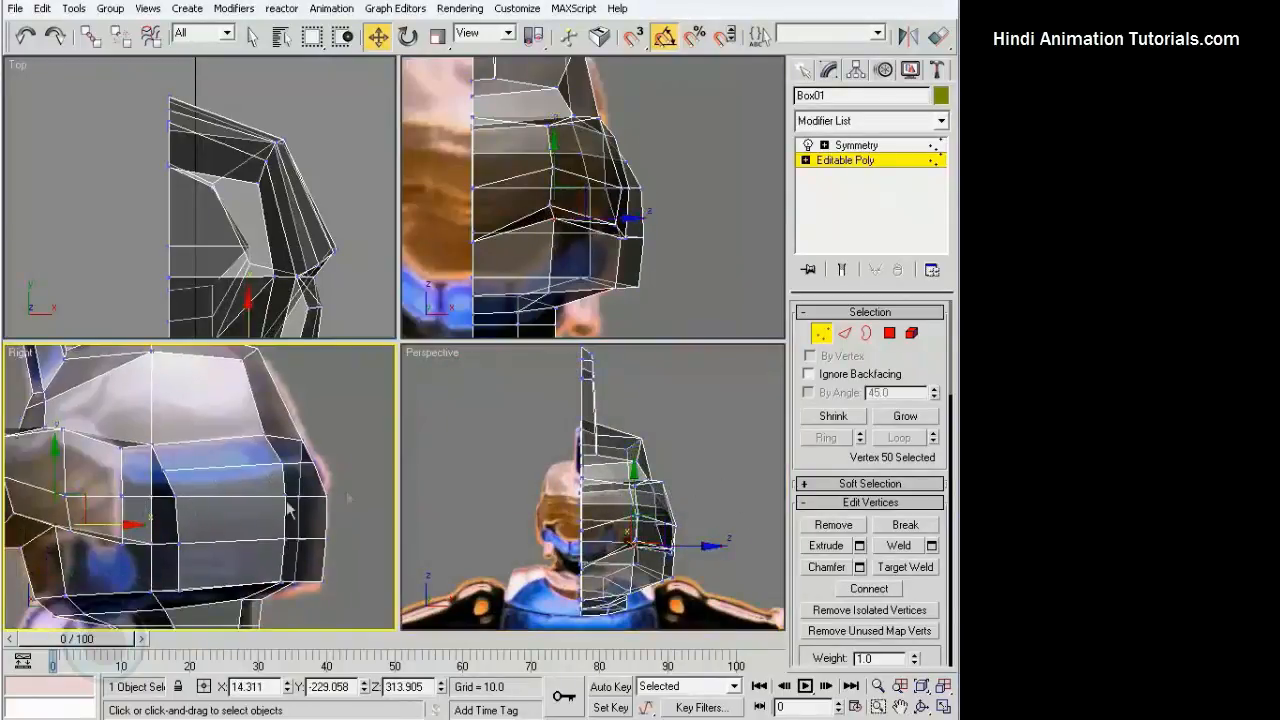
click(289, 508)
scroll(646, 503, down, 3)
alt+middle_drag(646, 503, 575, 503)
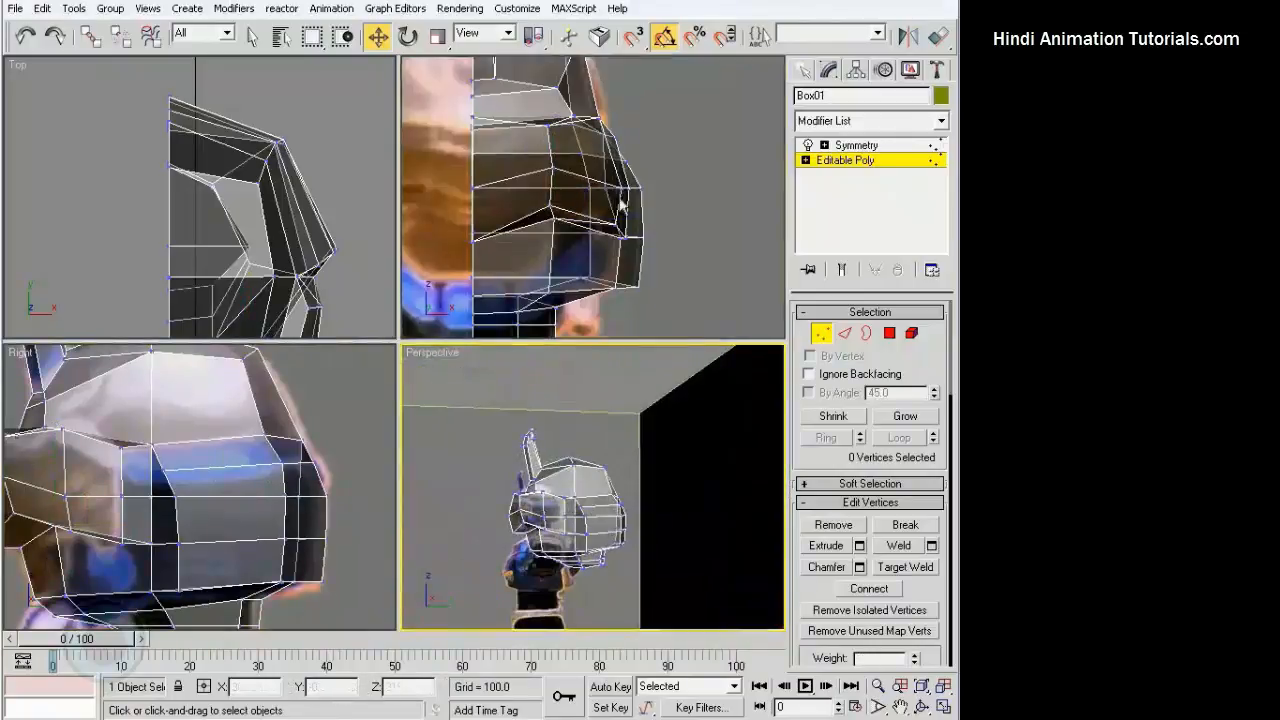
Pull the helmet's lower side vertices inward in the front view to taper the bottom of the rear band
middle_drag(623, 206, 583, 215)
middle_drag(283, 237, 271, 194)
middle_drag(250, 438, 227, 380)
middle_drag(628, 253, 650, 275)
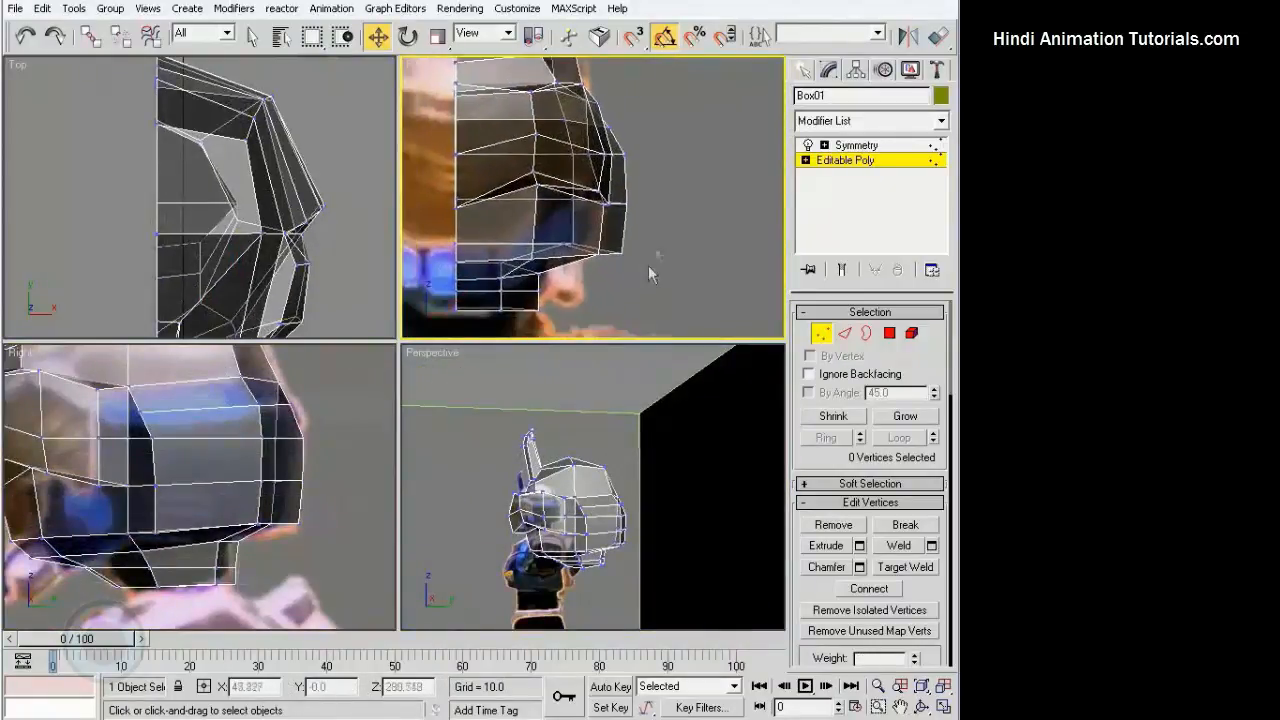
drag(563, 238, 562, 236)
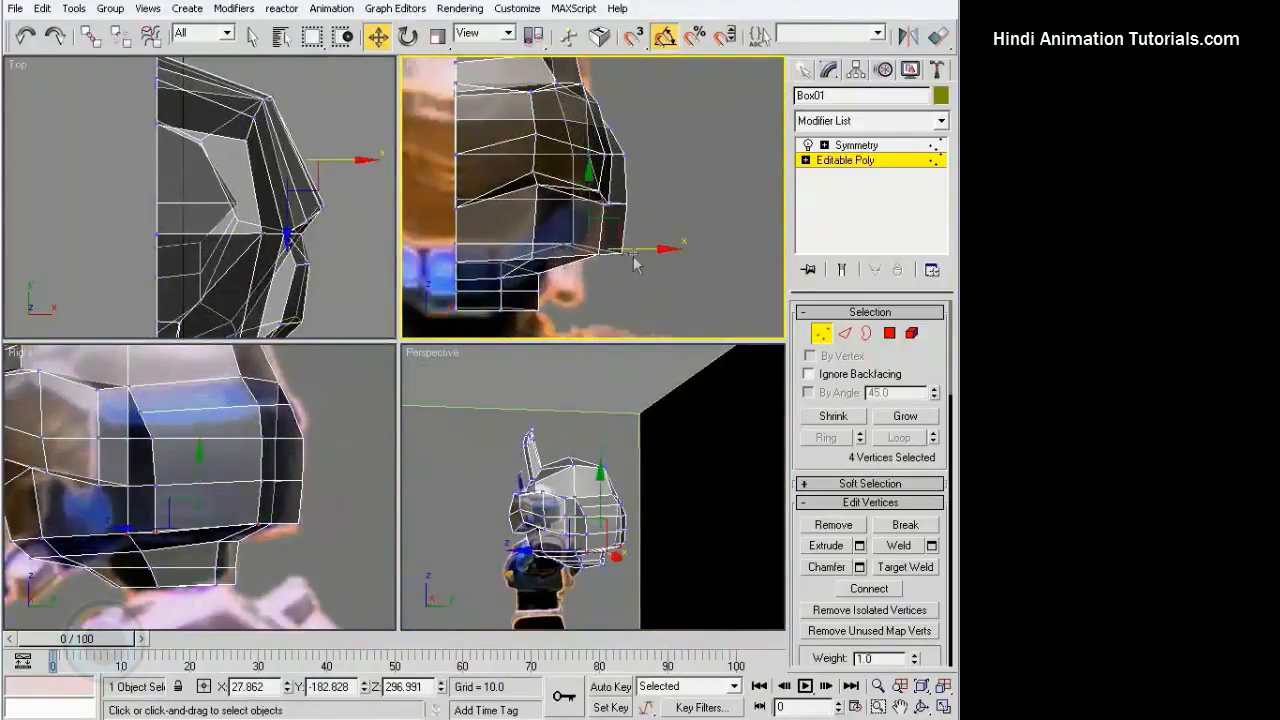
click(579, 245)
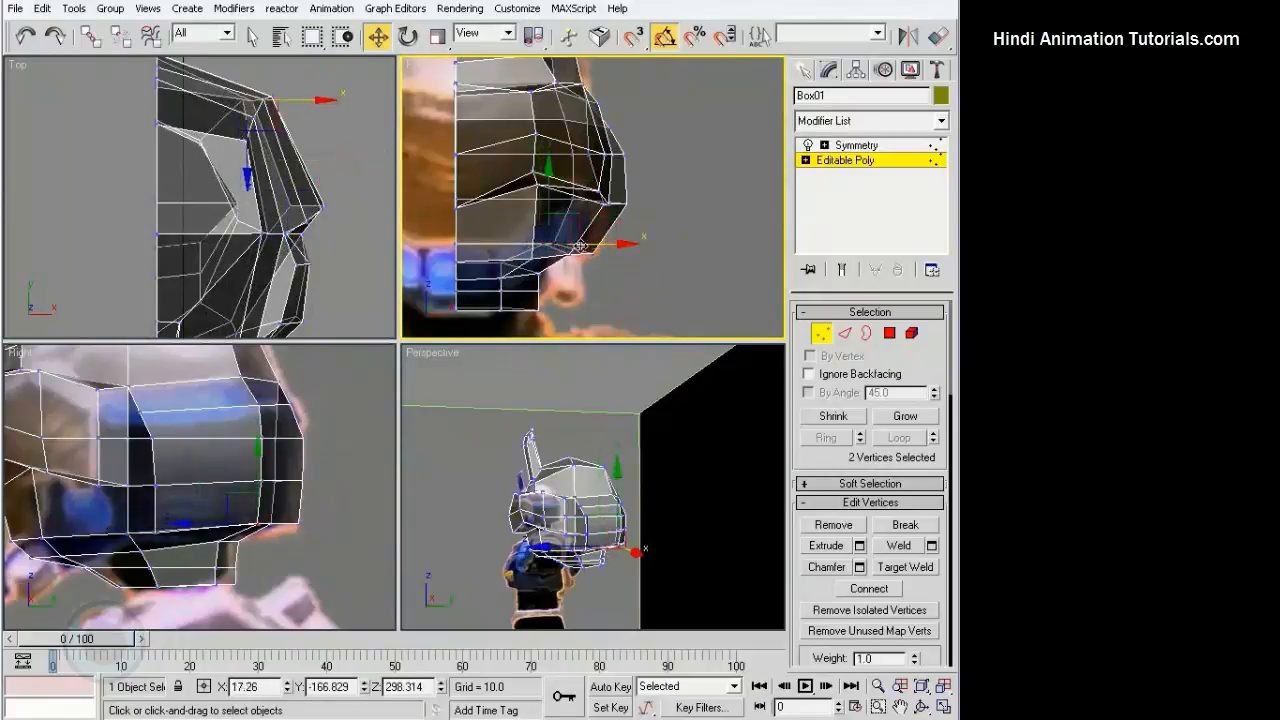
Move the 11 outer side vertices of the rear band inward in the front view to match the reference silhouette
scroll(579, 245, up, 3)
drag(548, 158, 549, 112)
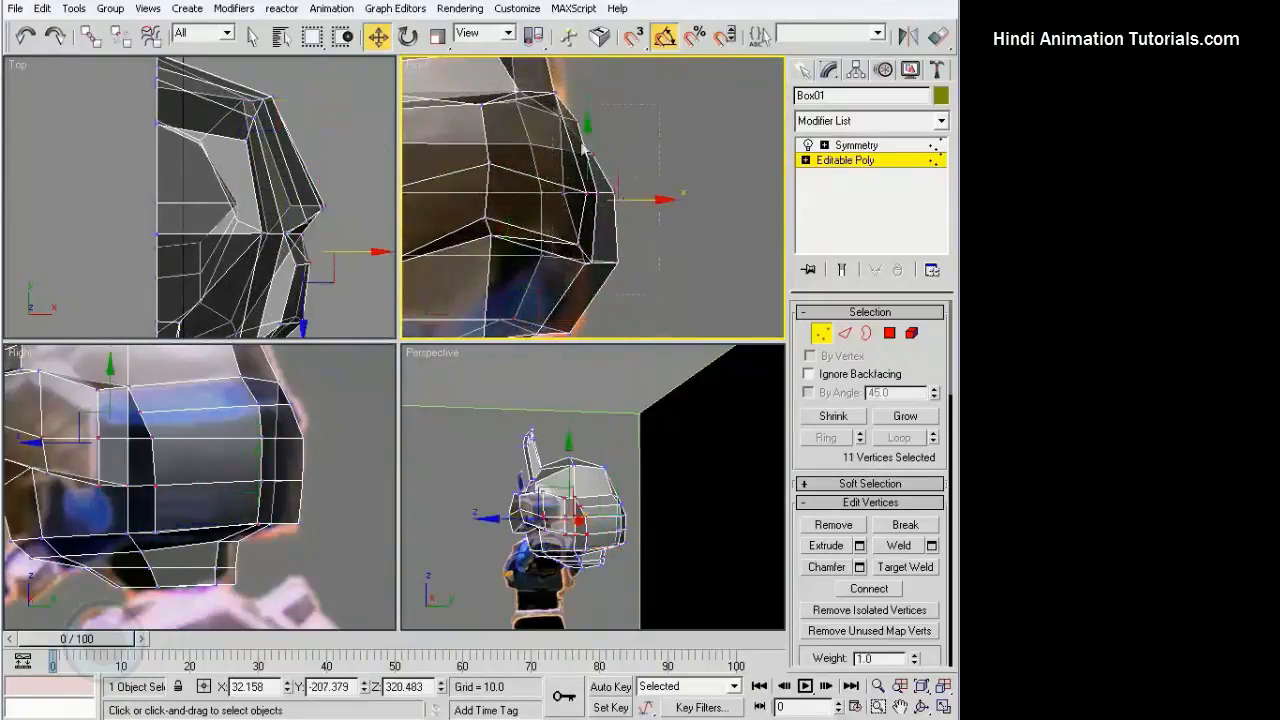
drag(627, 200, 601, 205)
middle_drag(636, 173, 646, 210)
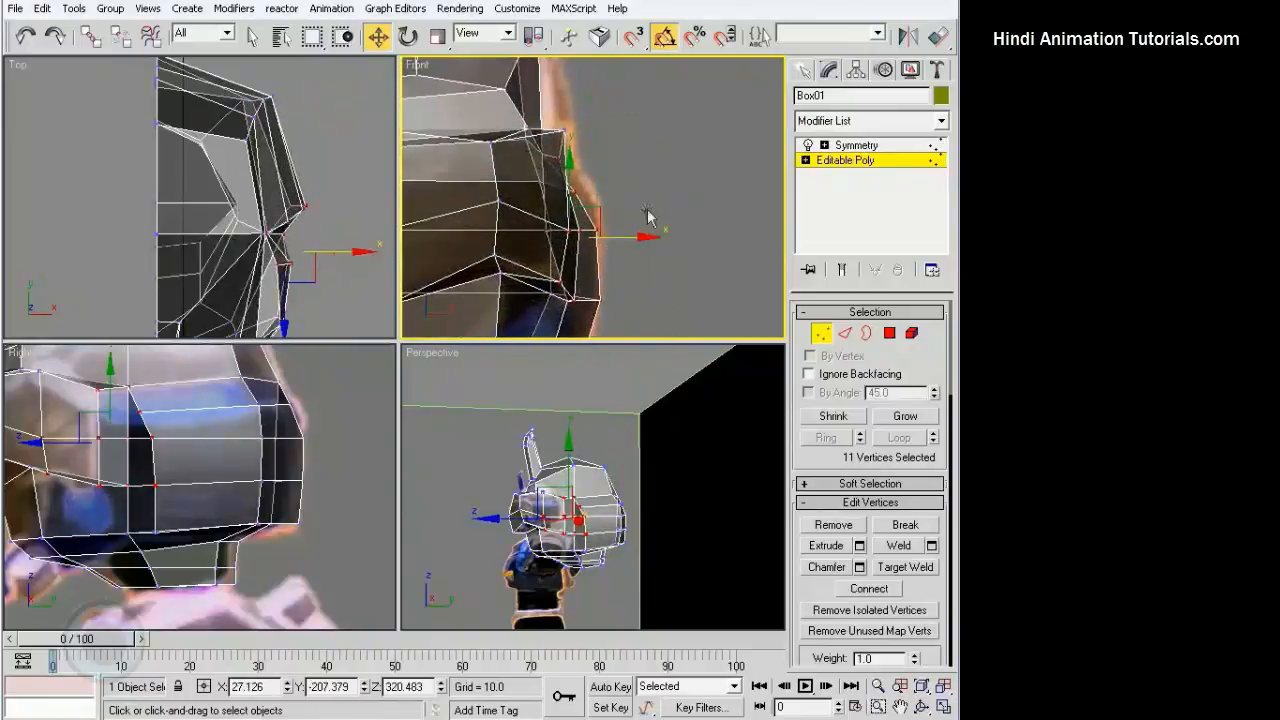
right_click(622, 462)
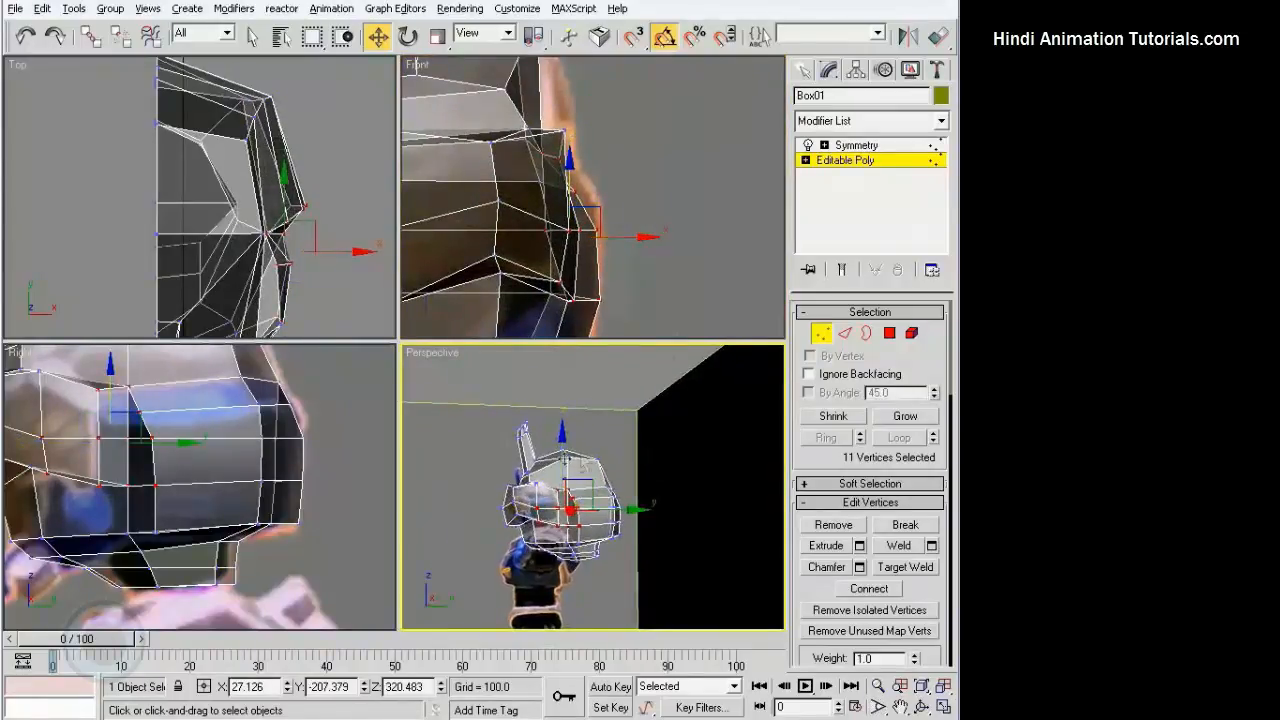
alt+middle_drag(568, 458, 711, 458)
scroll(711, 466, up, 5)
middle_drag(630, 440, 676, 464)
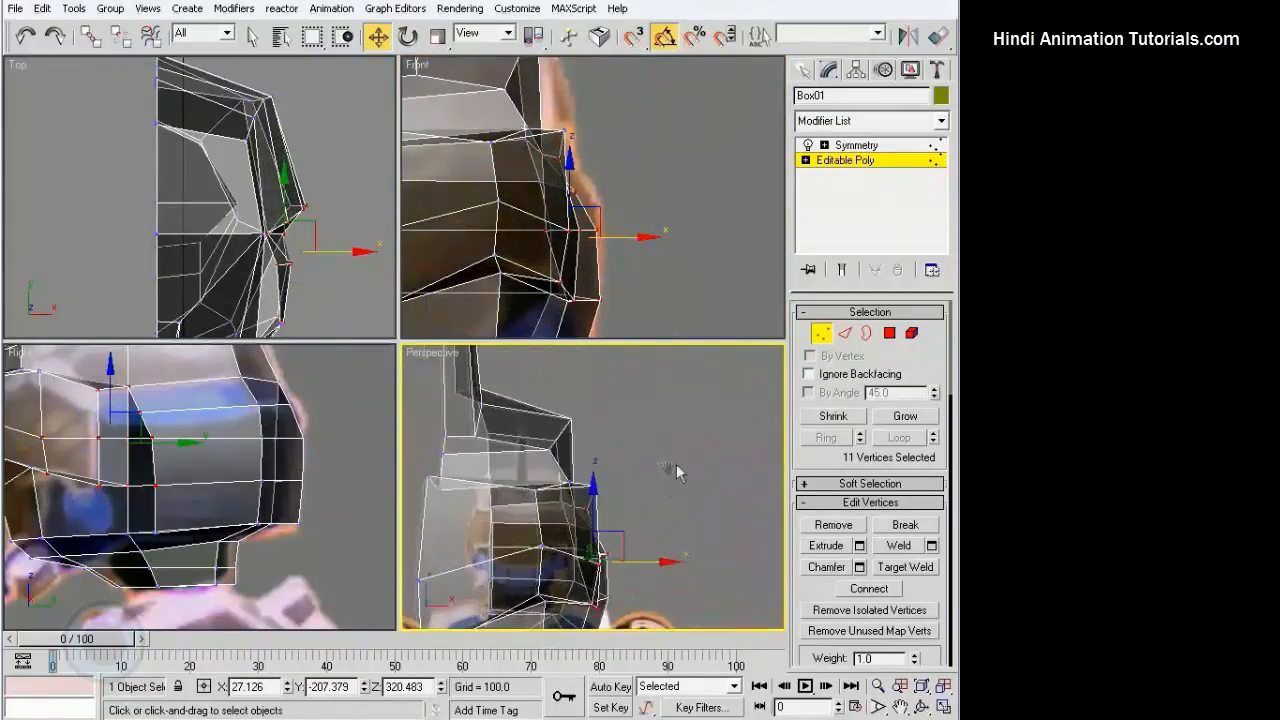
Move the rear band's upper and middle side vertices slightly outward in the front view to round the silhouette
mouse_move(610, 140)
middle_down()
mouse_move(649, 177)
mouse_move(621, 148)
middle_up()
scroll(640, 160, down, 3)
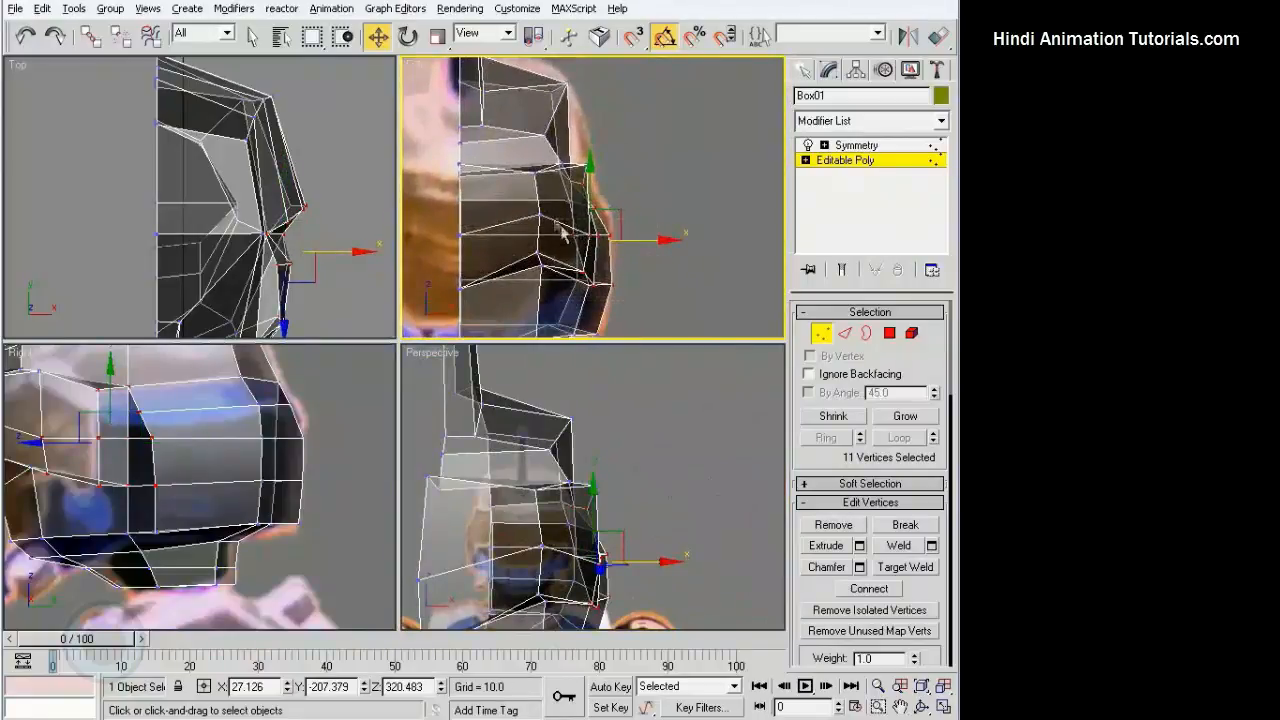
alt+drag(557, 226, 664, 308)
drag(637, 190, 651, 190)
middle_drag(654, 220, 649, 220)
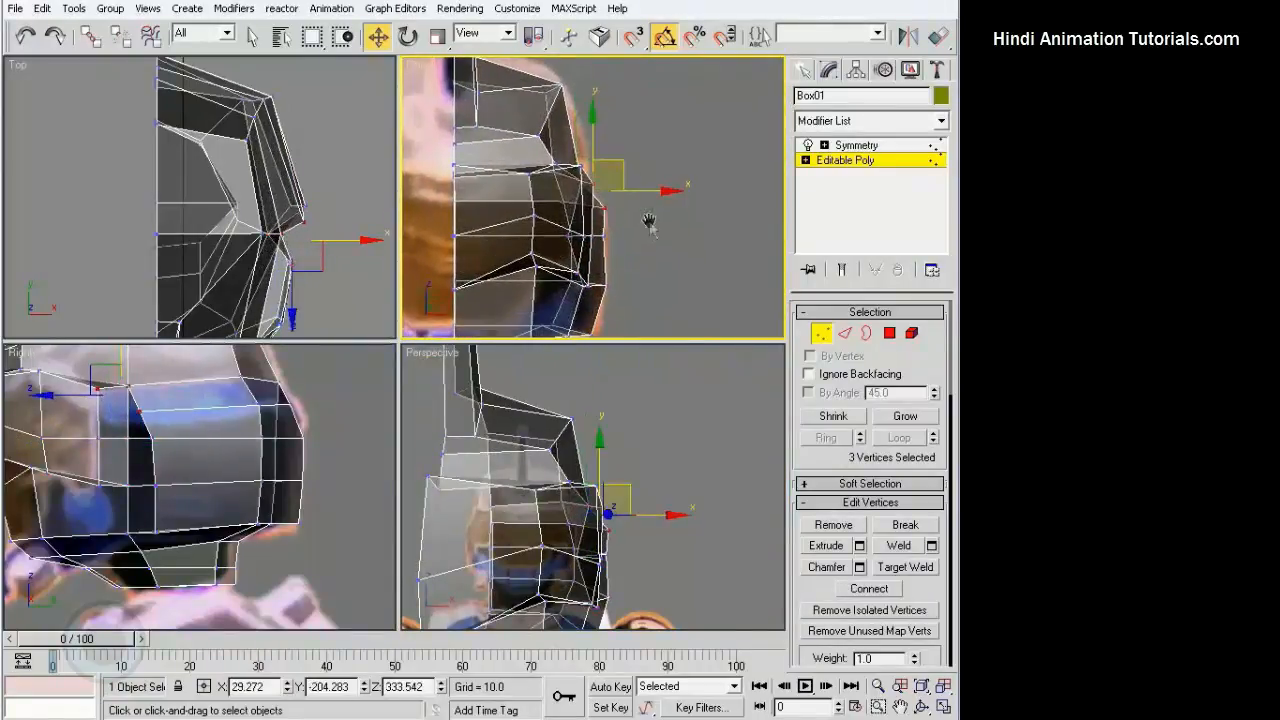
mouse_move(623, 250)
mouse_down()
mouse_move(582, 229)
mouse_move(633, 236)
mouse_up()
middle_drag(637, 269, 638, 219)
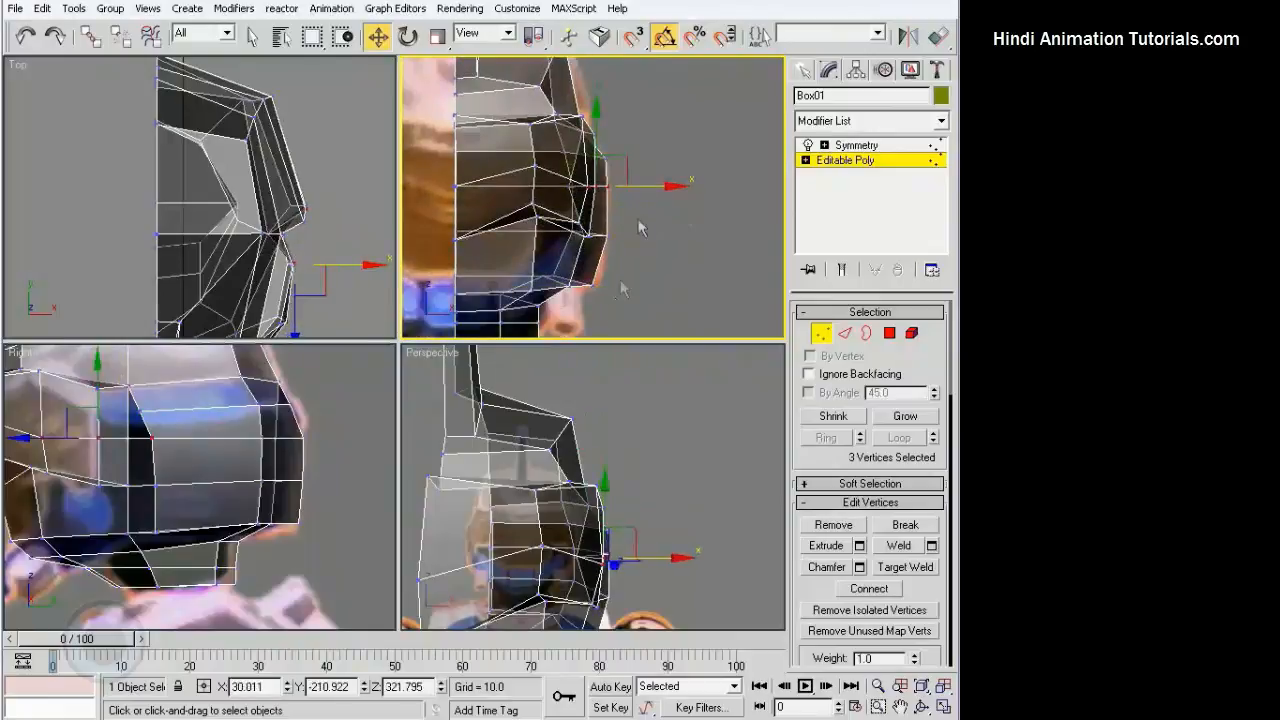
drag(566, 285, 613, 289)
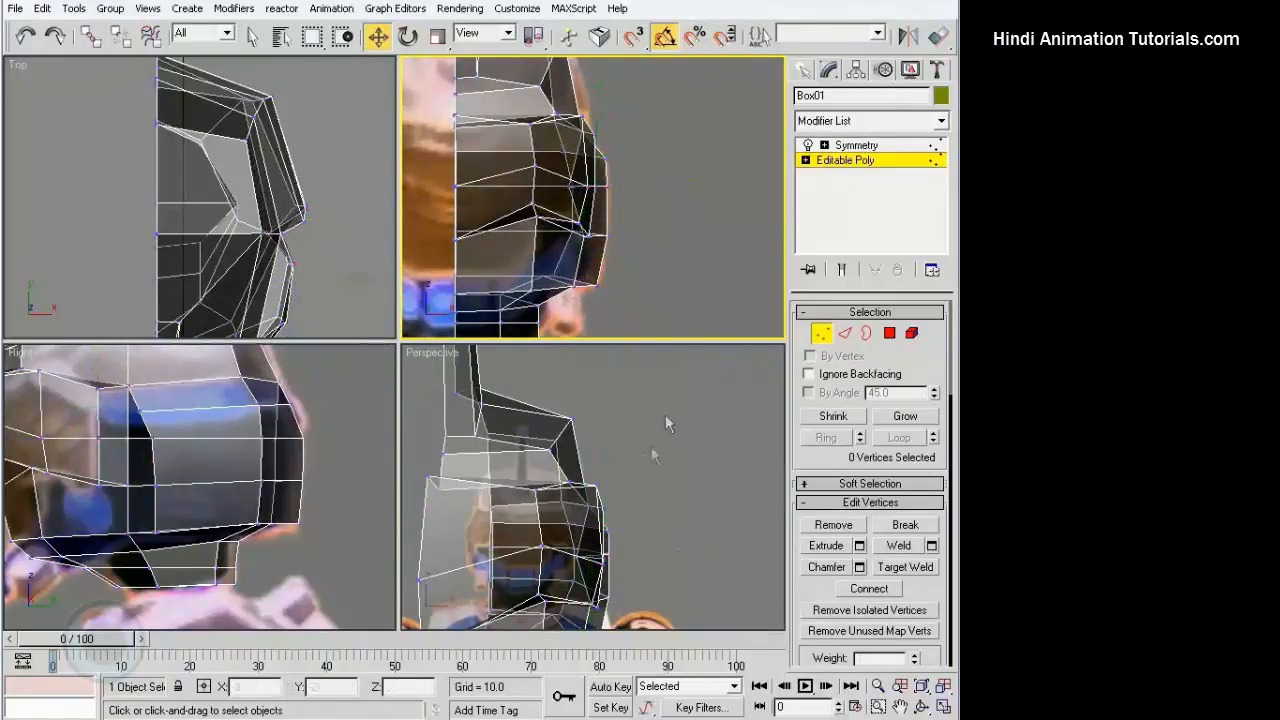
Move the single middle vertex at the recess in front of the rear band outward in the front view
alt+middle_drag(665, 424, 554, 530)
click(549, 505)
middle_drag(648, 208, 653, 221)
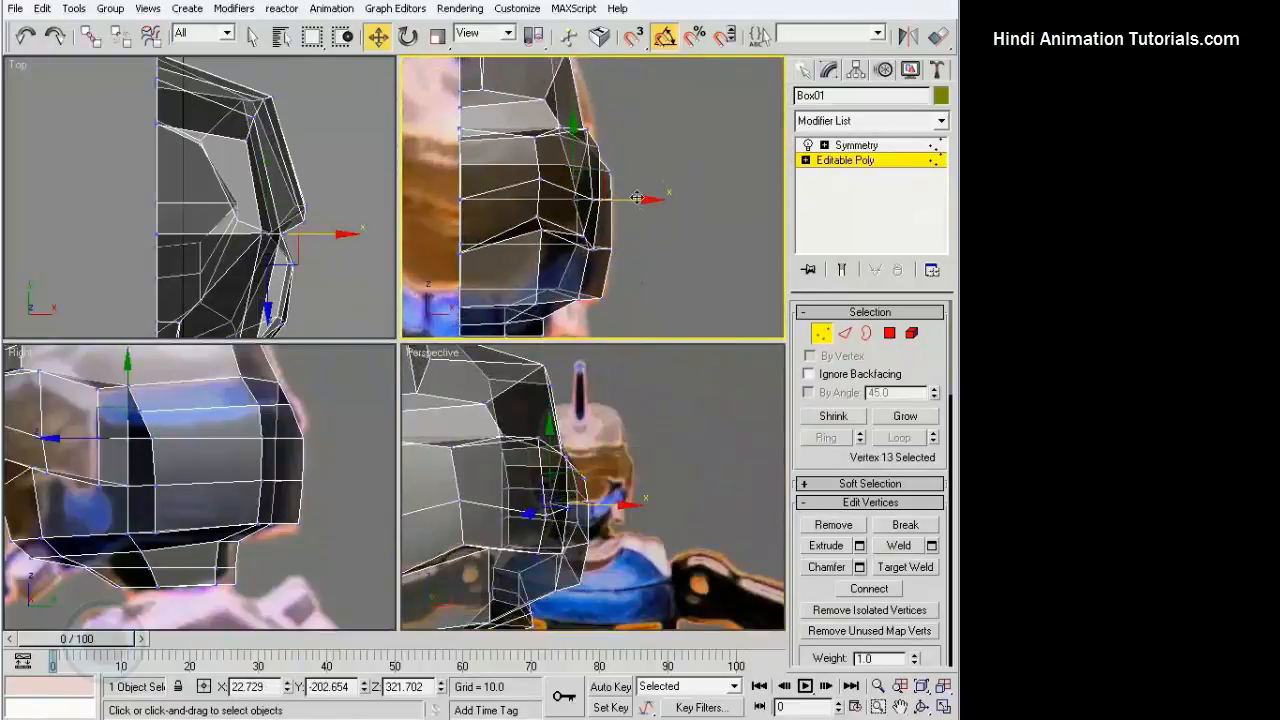
drag(636, 198, 651, 200)
click(672, 204)
alt+middle_drag(640, 420, 660, 450)
Adjust the visor's upper front corner vertex in the top view, and exit vertex editing to inspect the mirrored head
middle_drag(380, 310, 371, 176)
scroll(302, 215, up, 2)
click(232, 270)
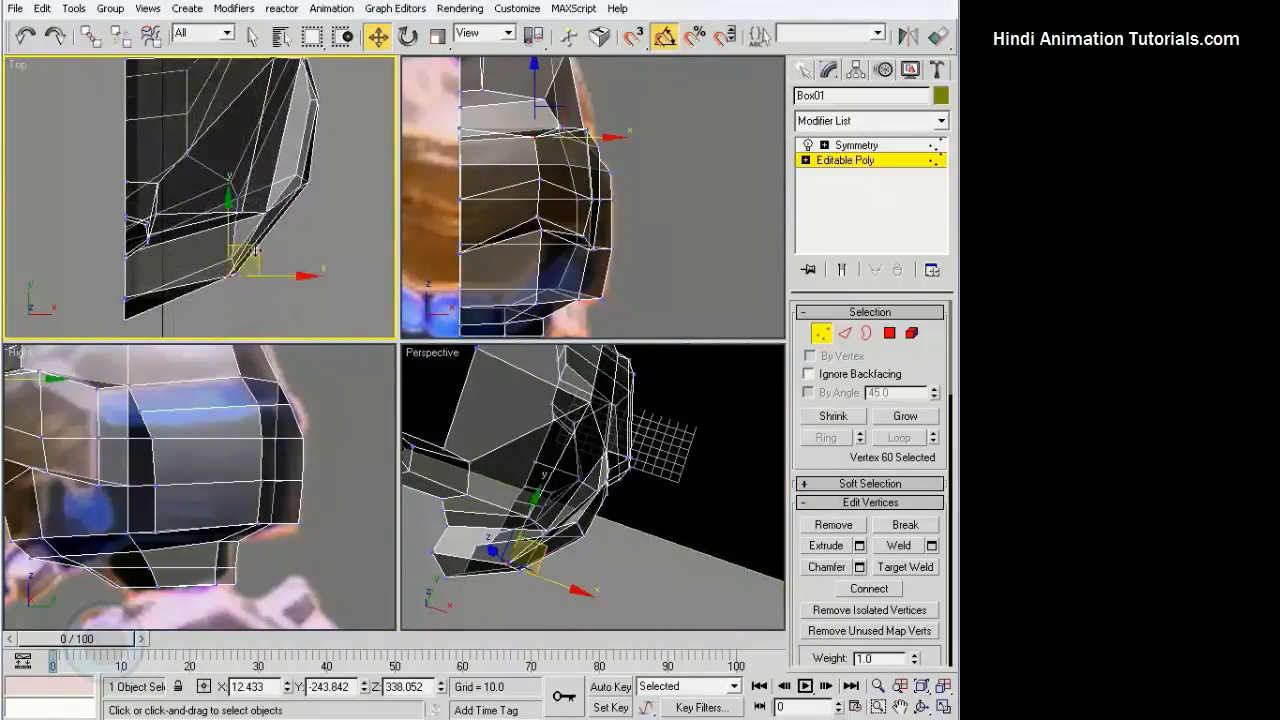
drag(262, 236, 265, 240)
middle_drag(296, 263, 282, 286)
click(338, 275)
alt+middle_drag(550, 430, 273, 437)
click(686, 446)
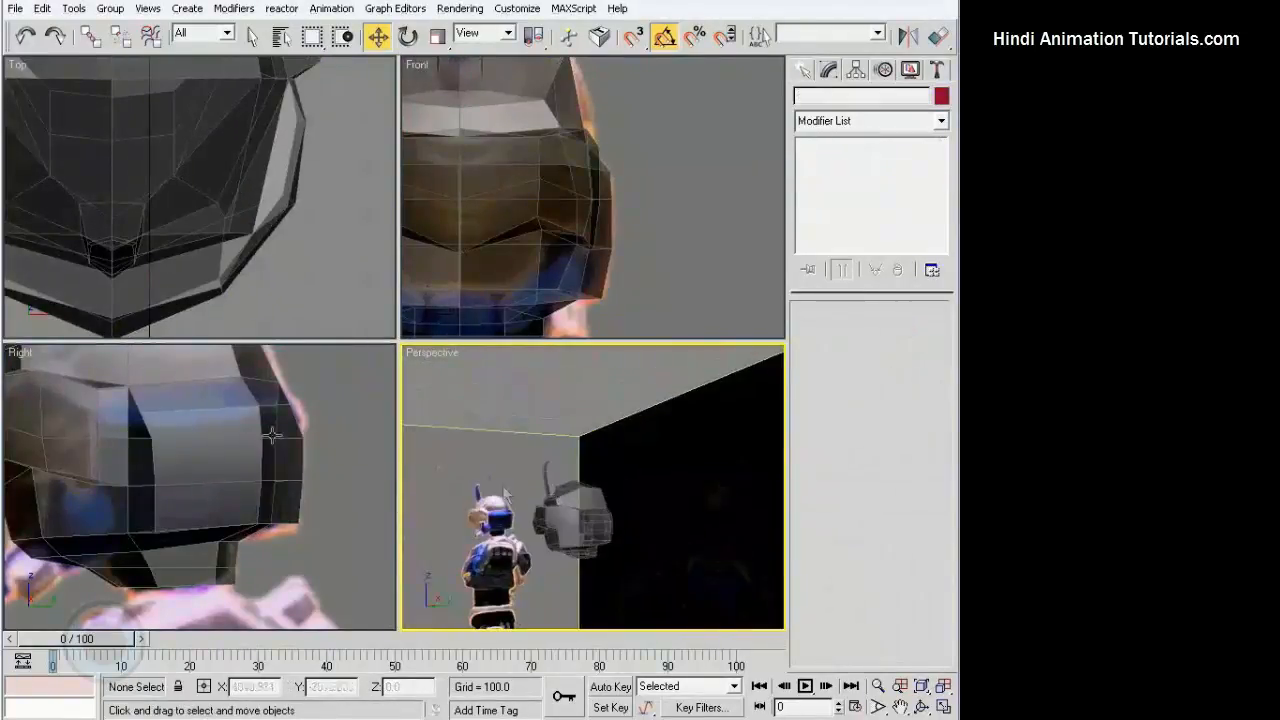
Resume vertex editing on the head's Editable Poly and fine-tune the rear band's lower and back vertices in the side view
middle_drag(190, 395, 210, 414)
click(266, 431)
click(848, 160)
click(821, 333)
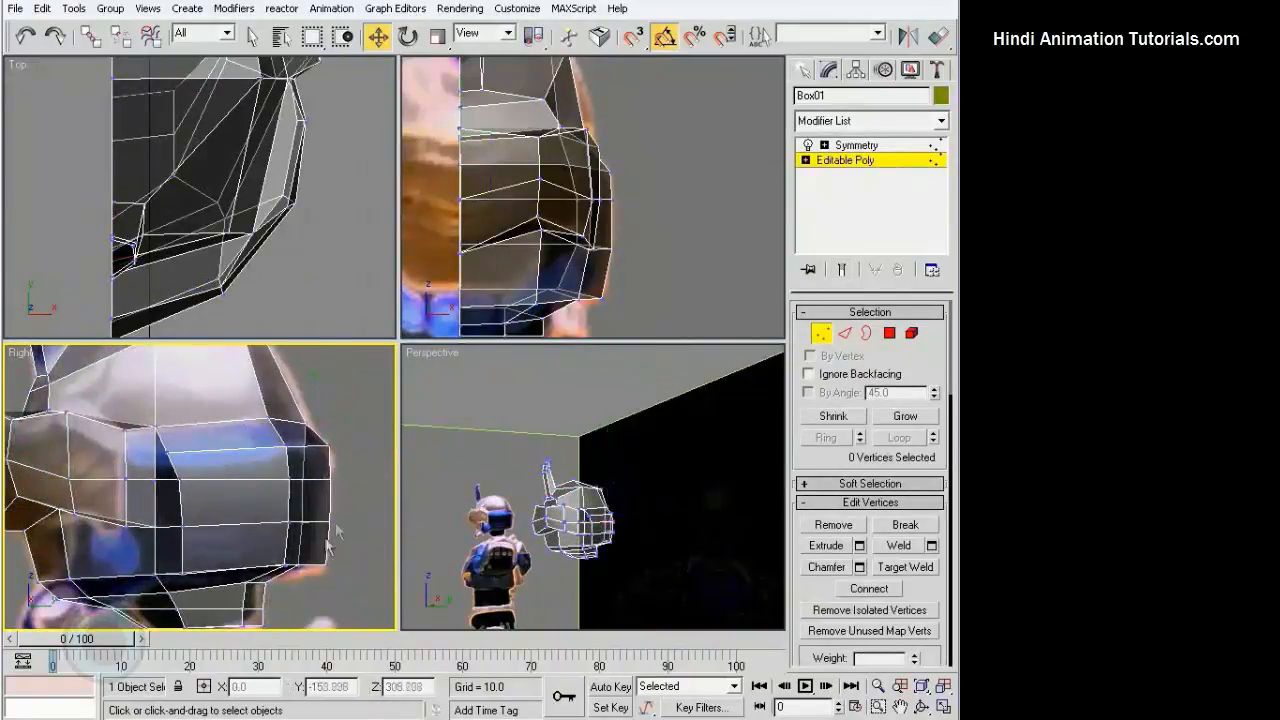
click(300, 527)
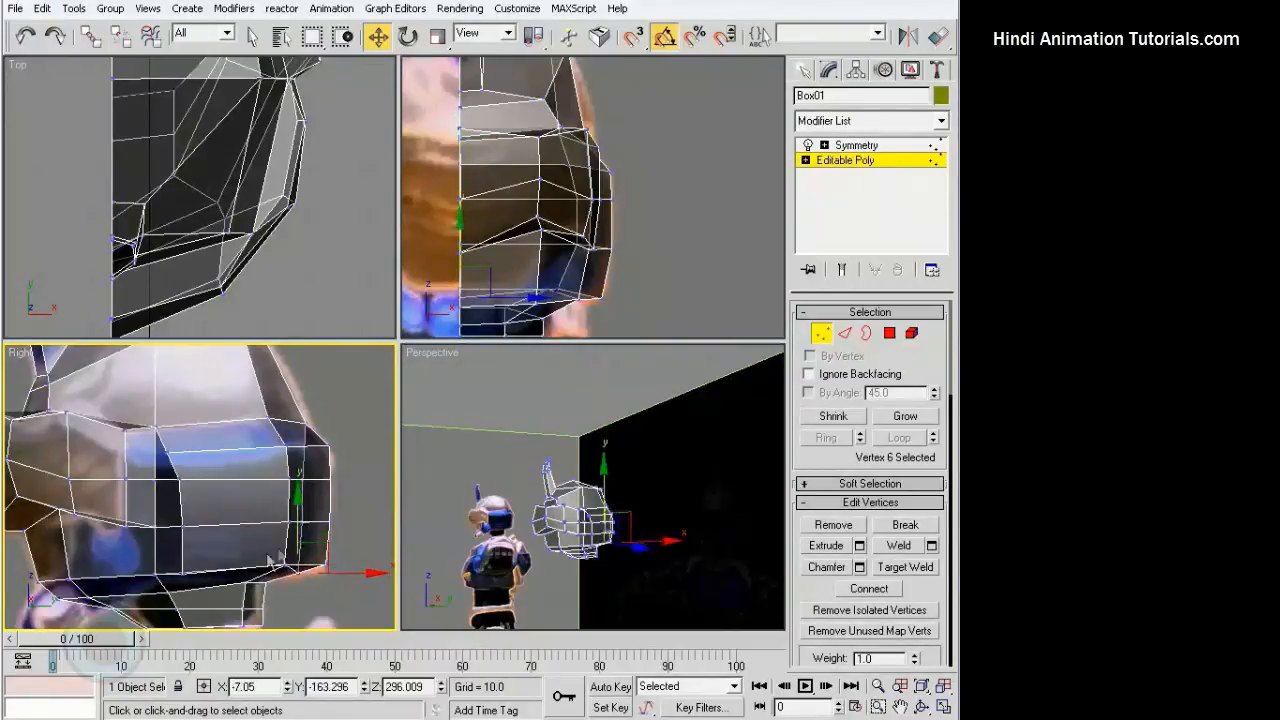
mouse_move(270, 557)
middle_down()
mouse_move(281, 514)
mouse_move(260, 561)
middle_up()
click(264, 542)
click(343, 405)
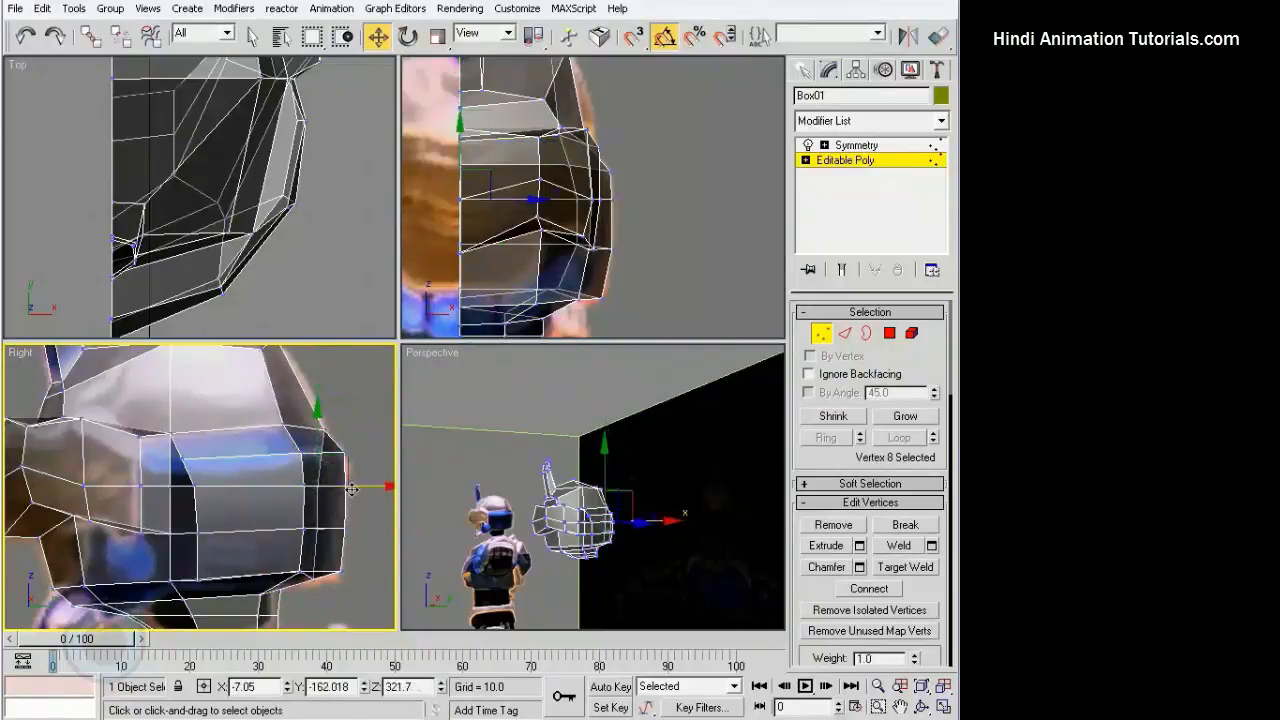
Move the crown's two upper back vertices slightly backward in the side view, and exit vertex editing to inspect the whole head
middle_drag(324, 416, 329, 469)
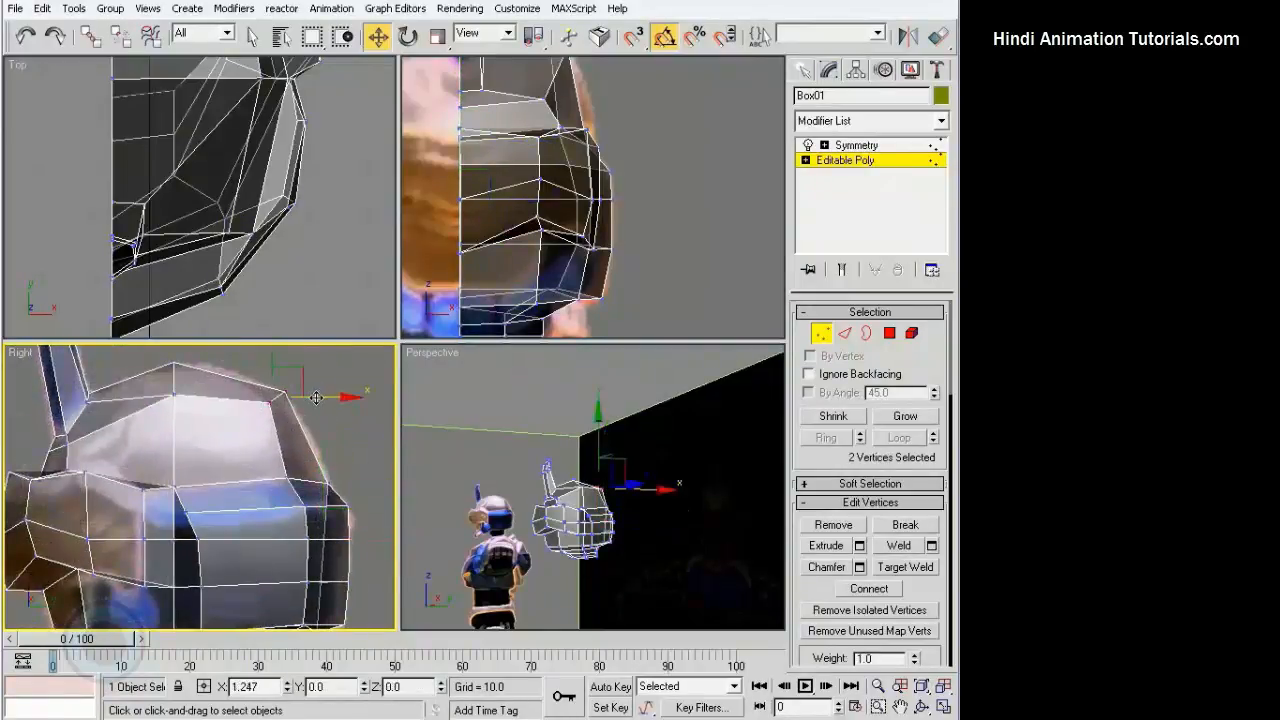
drag(316, 398, 318, 398)
middle_drag(229, 397, 258, 420)
click(350, 405)
alt+middle_drag(545, 430, 815, 322)
key(1)
click(612, 412)
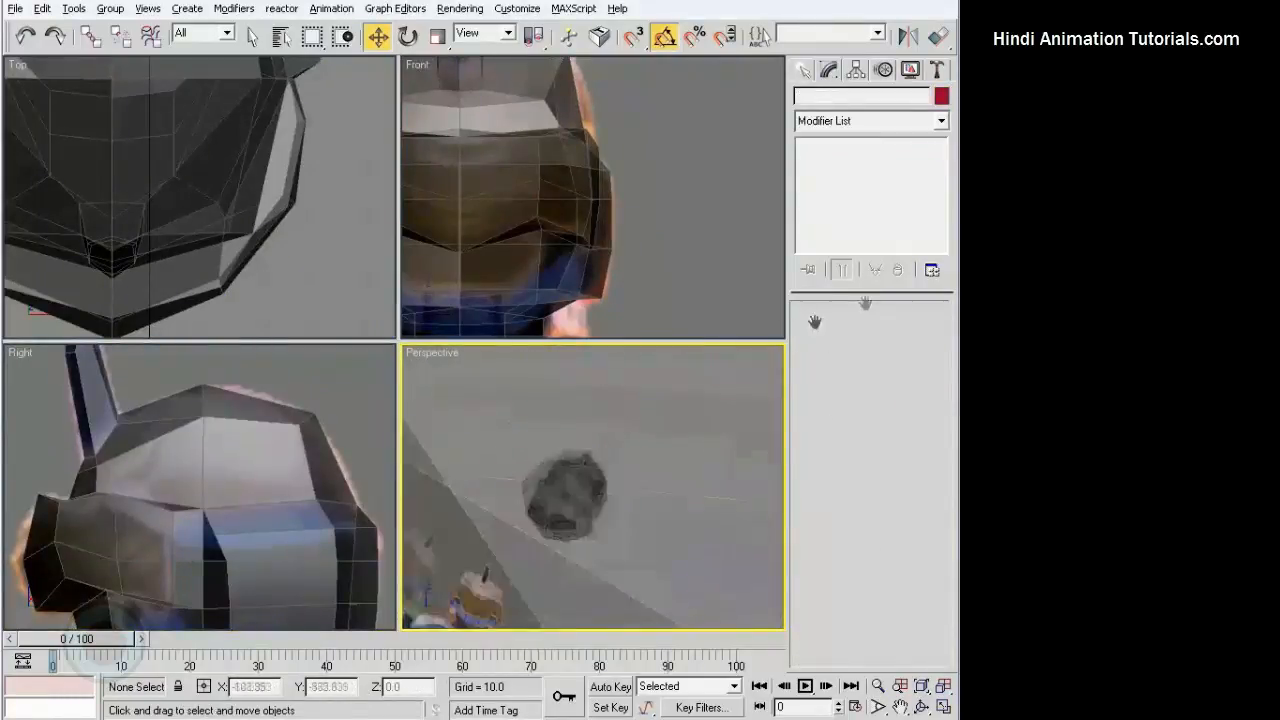